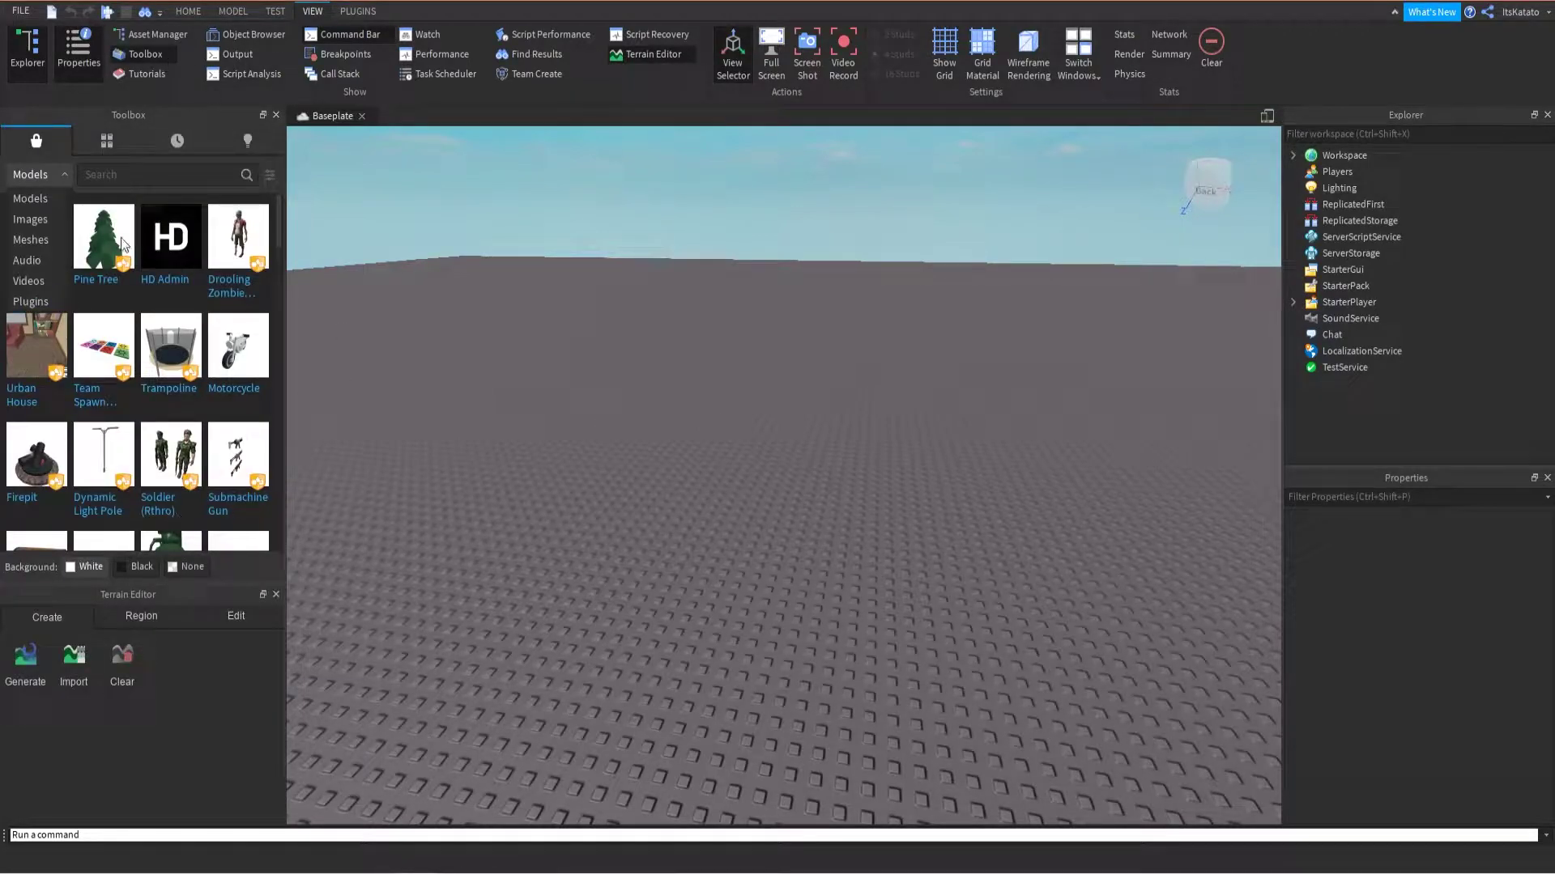
Step: Show plugins in the Toolbox, locate Load Character Lite, and launch the installed Load Character plugin
{"action": "left_click", "coordinate": [31, 307]}
{"action": "left_click", "coordinate": [352, 11]}
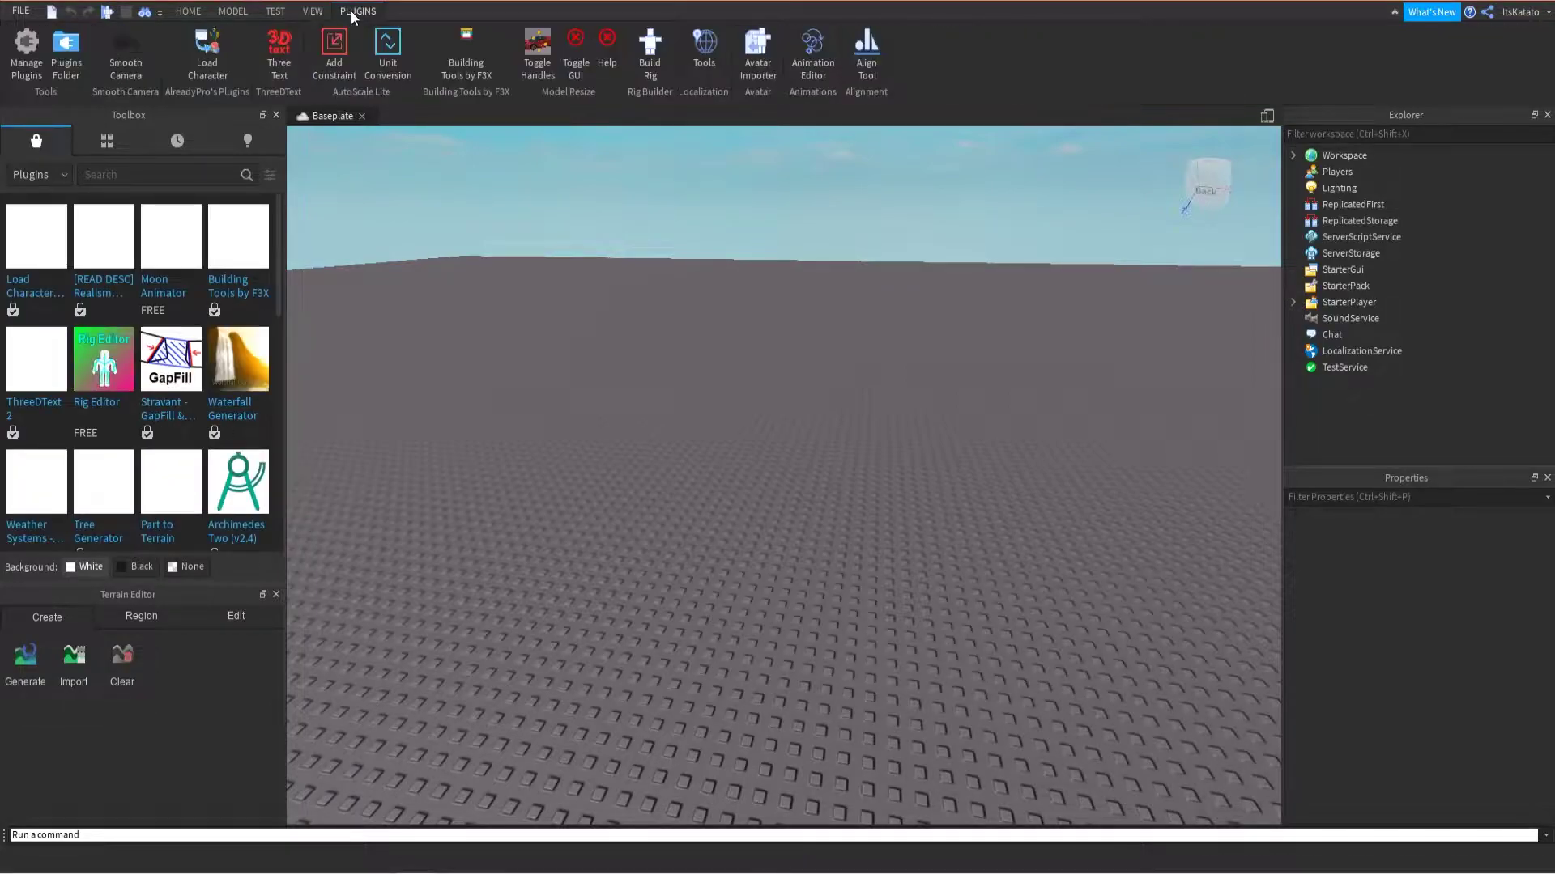
{"action": "left_click", "coordinate": [115, 176]}
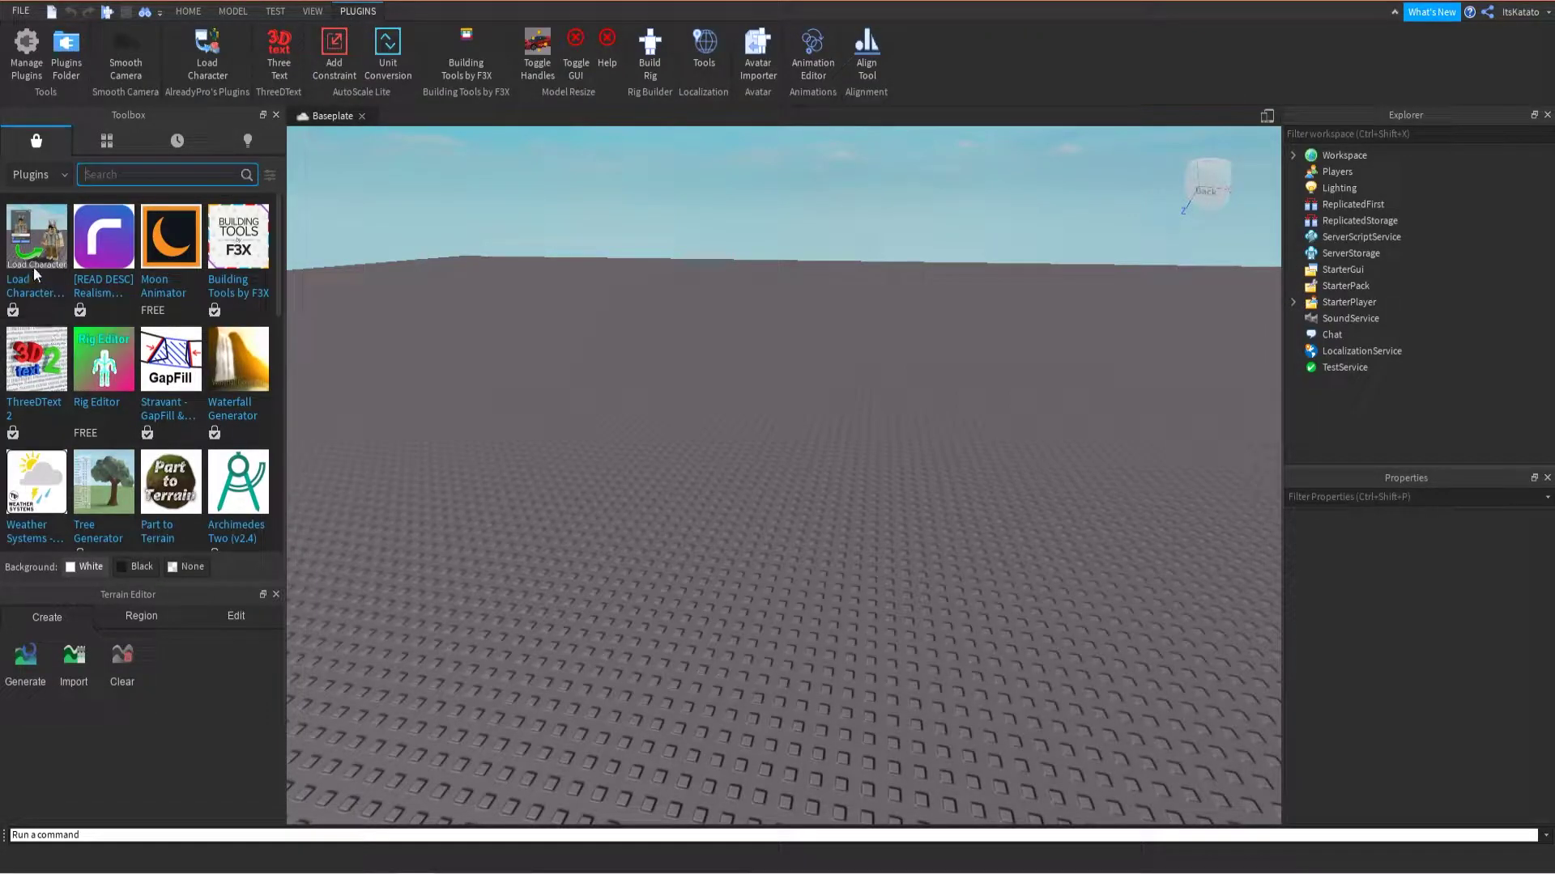
{"action": "mouse_move", "coordinate": [23, 282]}
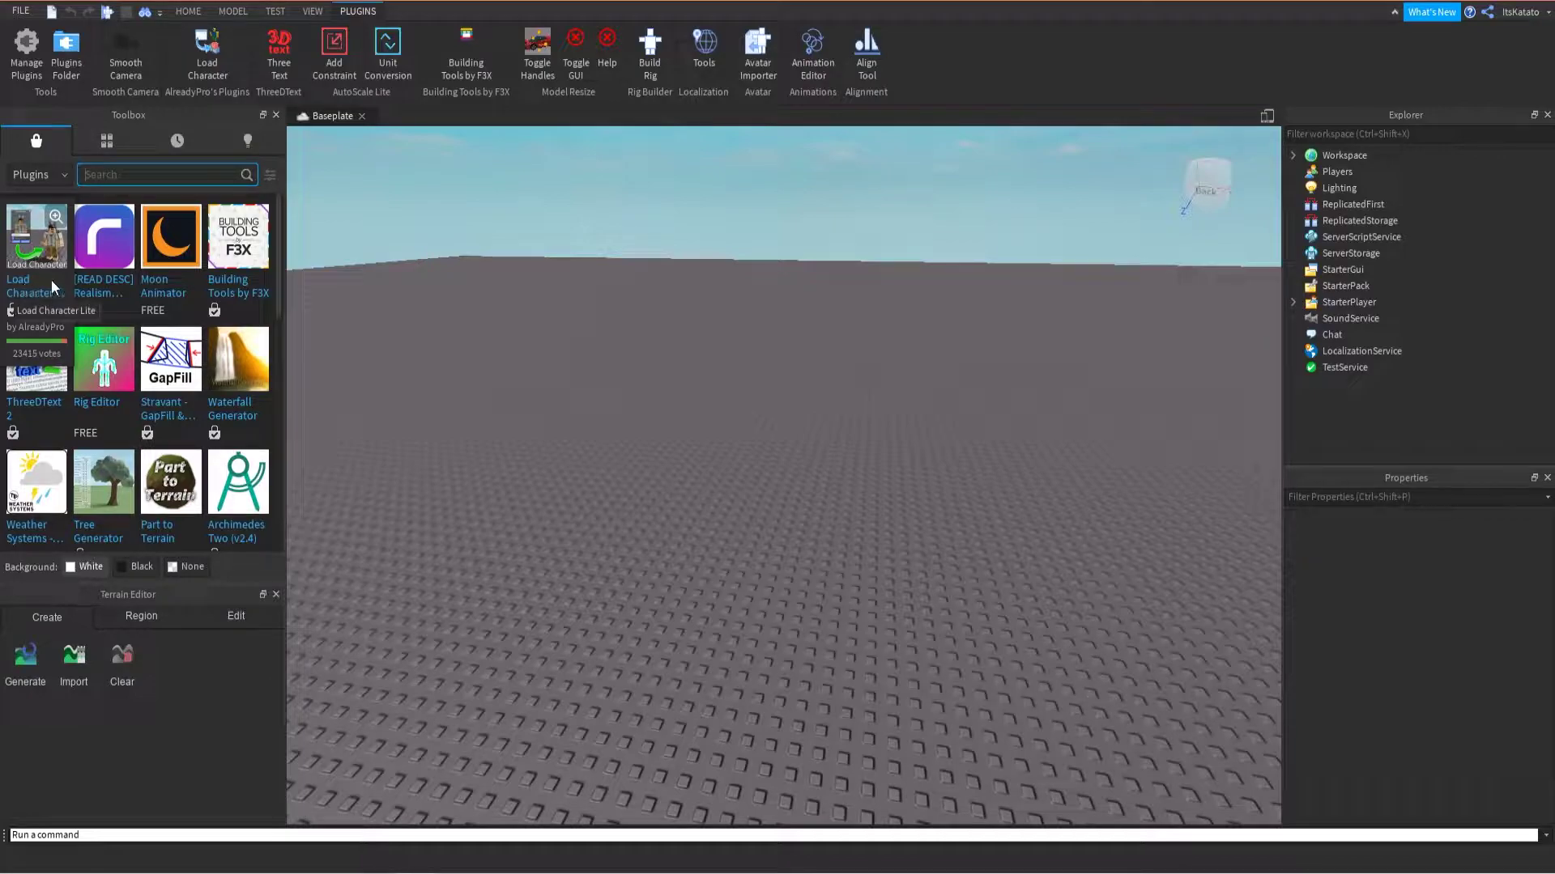
{"action": "left_click", "coordinate": [205, 55]}
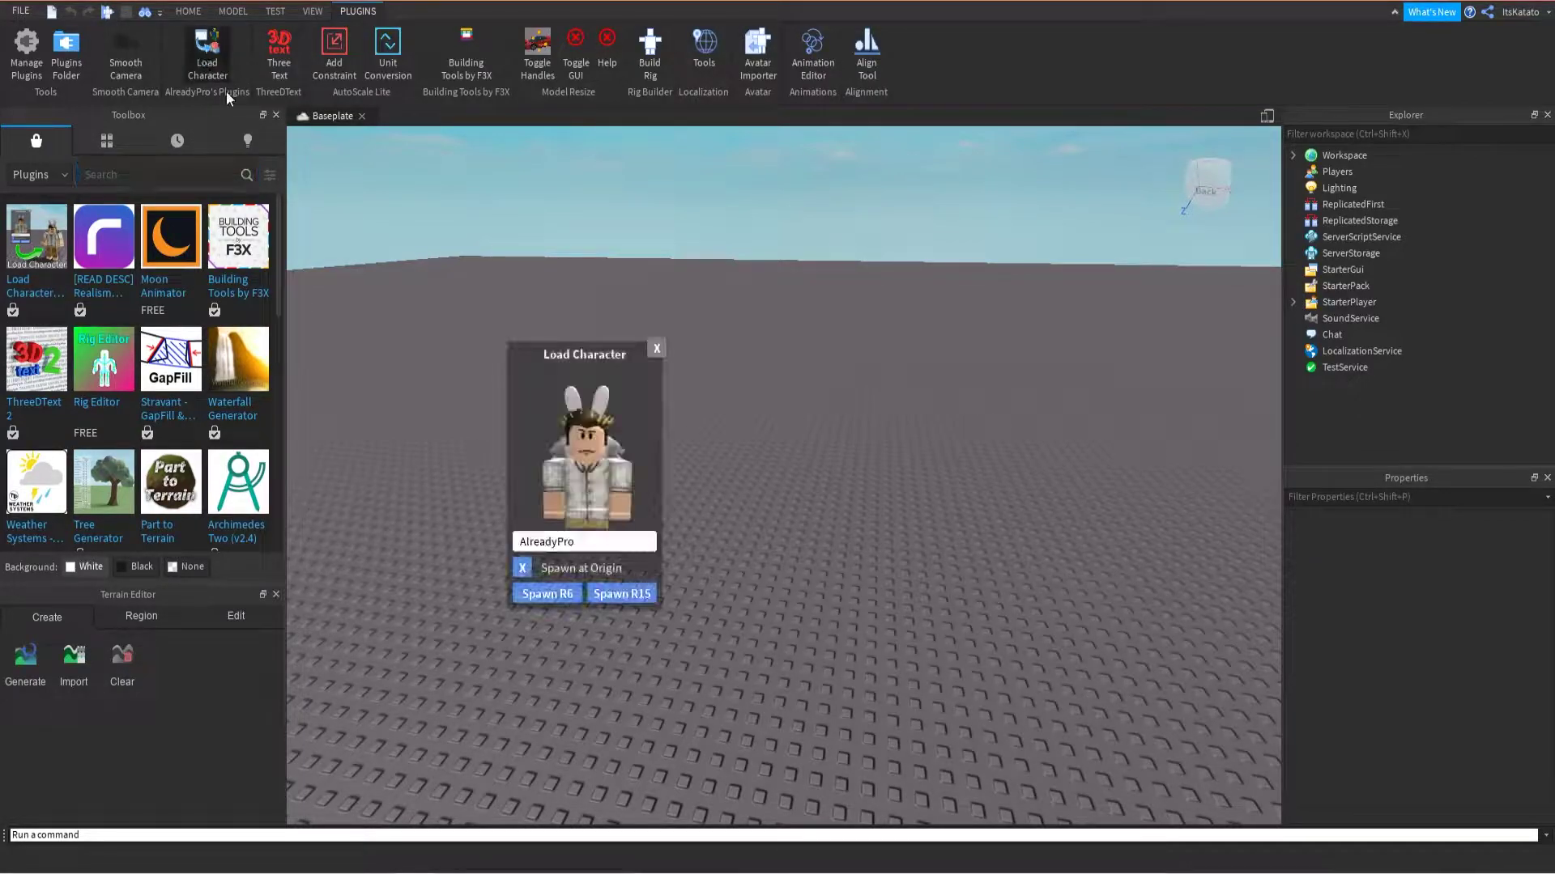
Step: Enter the avatar's username in Load Character, spawn it as an R6 rig at the origin, and close the dialog
{"action": "left_click", "coordinate": [613, 549]}
{"action": "key", "text": "BackSpace"}
{"action": "key", "text": "BackSpace"}
{"action": "key", "text": "BackSpace"}
{"action": "key", "text": "BackSpace"}
{"action": "key", "text": "BackSpace"}
{"action": "key", "text": "BackSpace"}
{"action": "key", "text": "BackSpace"}
{"action": "key", "text": "BackSpace"}
{"action": "key", "text": "BackSpace"}
{"action": "key", "text": "BackSpace"}
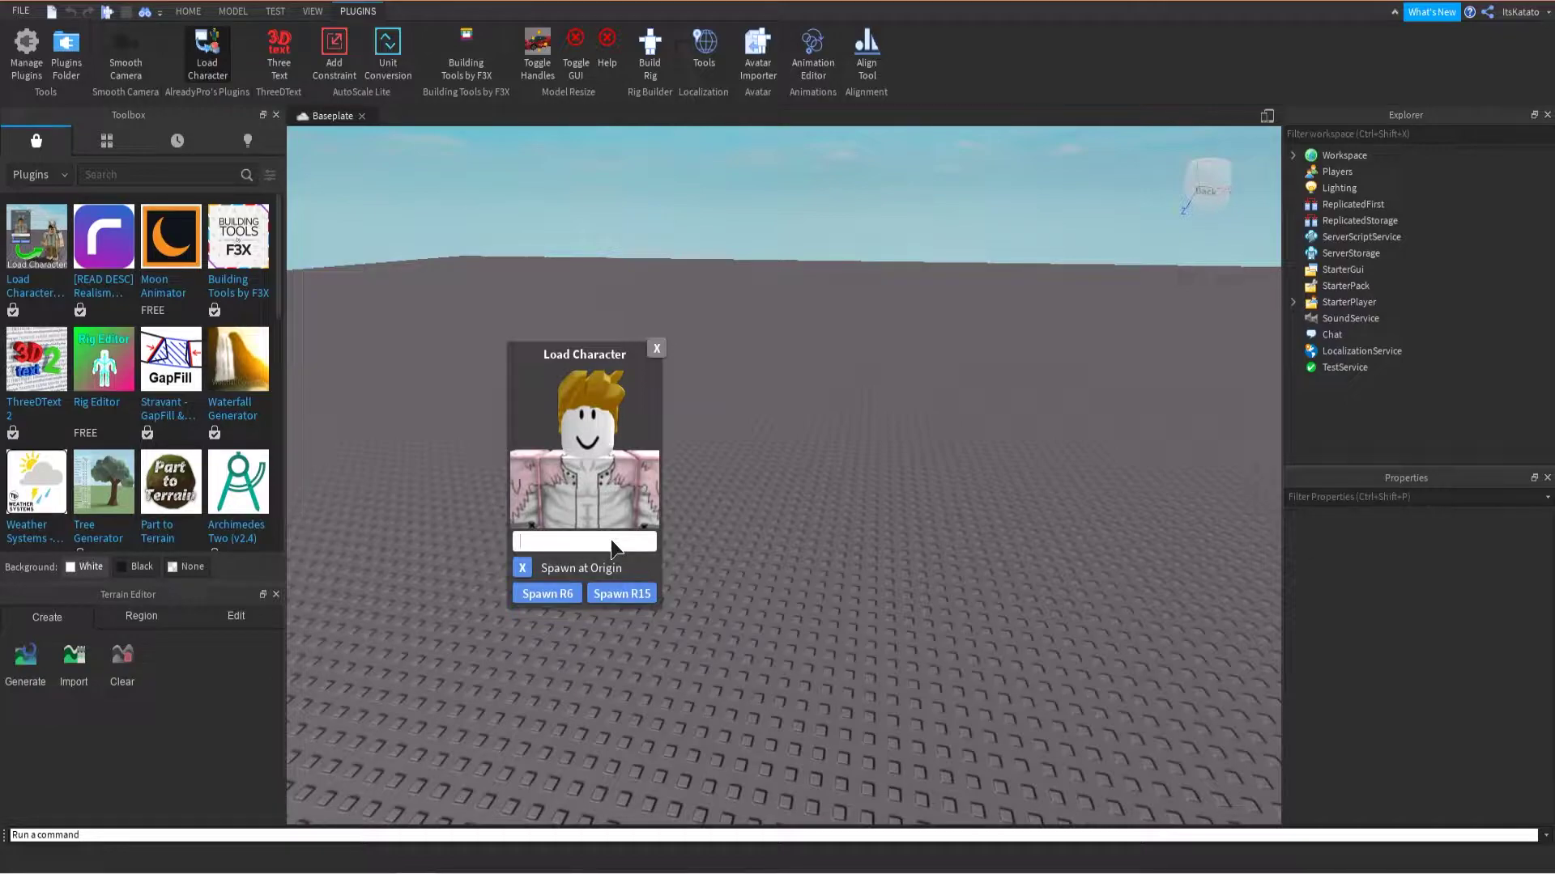
{"action": "type", "text": "itskatato"}
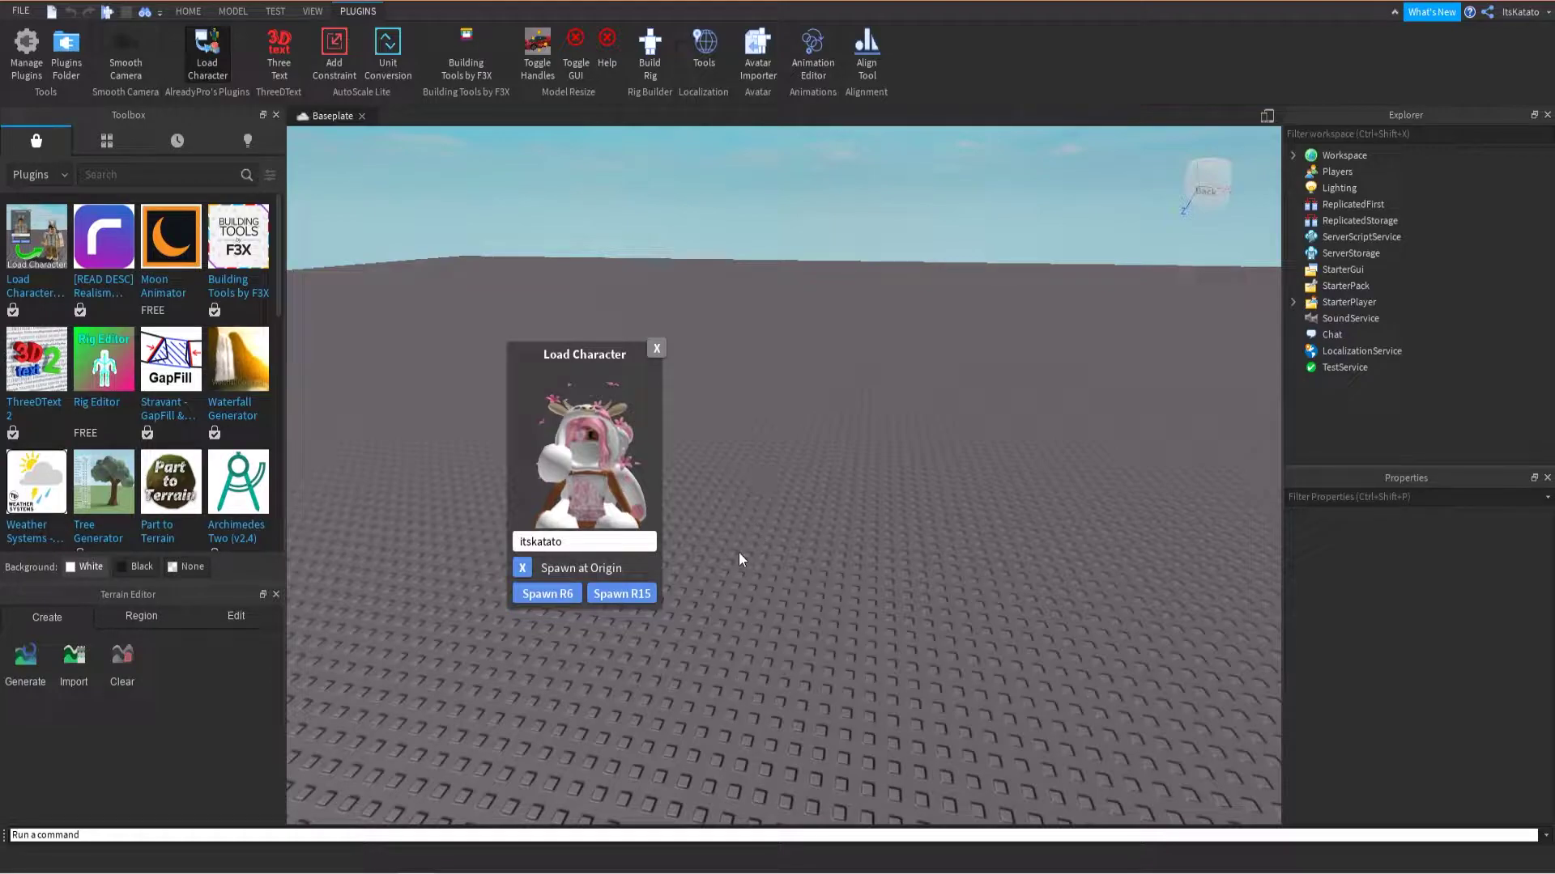
{"action": "left_click", "coordinate": [535, 593]}
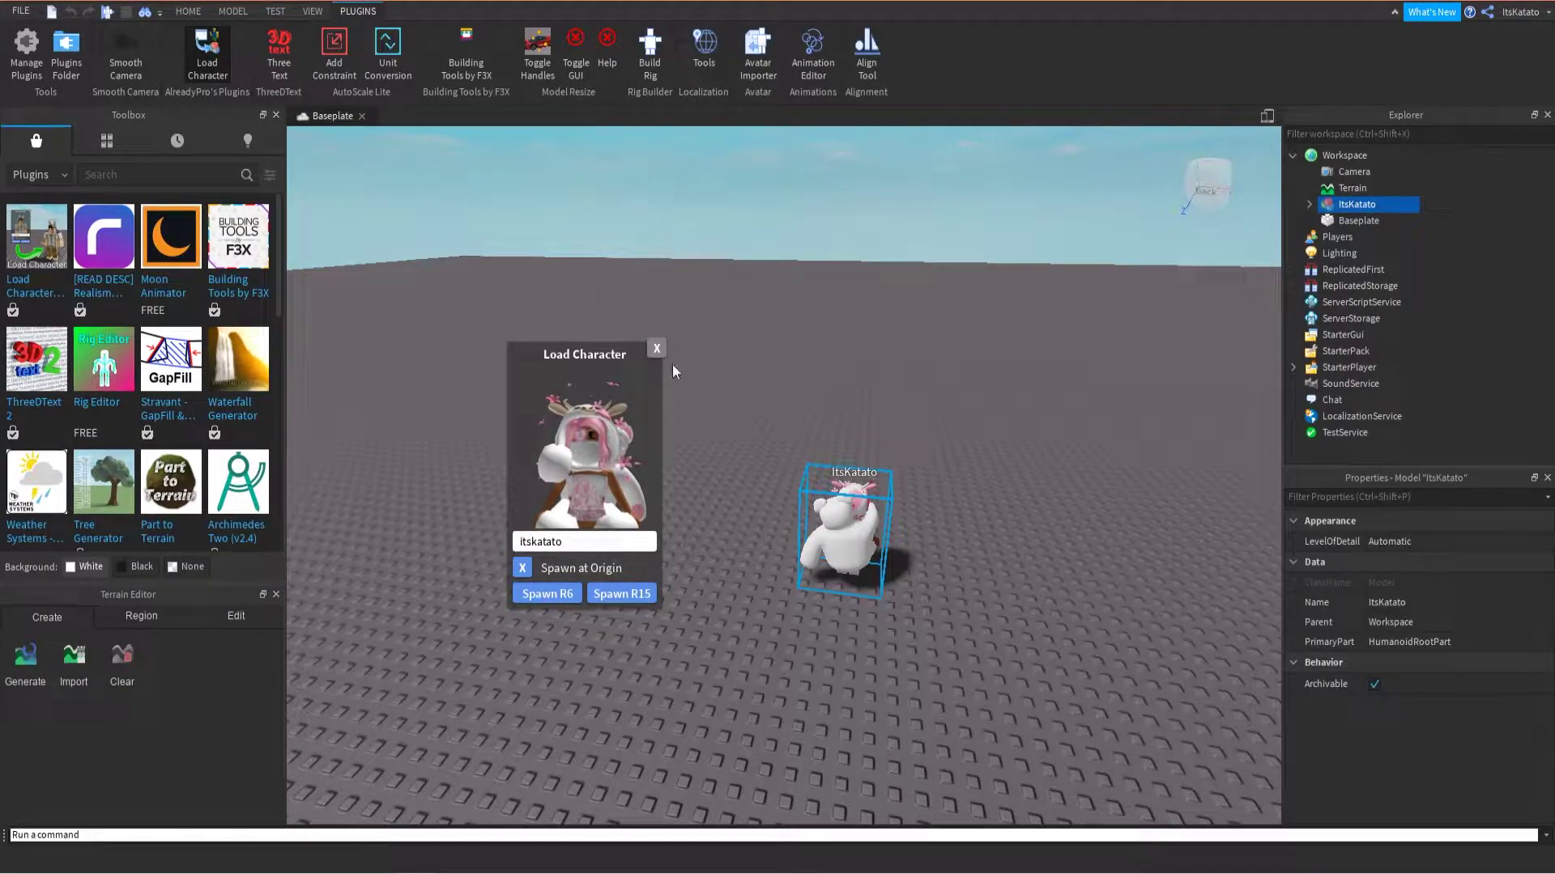
{"action": "left_click", "coordinate": [656, 349]}
{"action": "right_click_drag", "start_coordinate": [619, 482], "coordinate": [619, 483]}
{"action": "key", "text": "w"}
{"action": "key", "text": "s"}
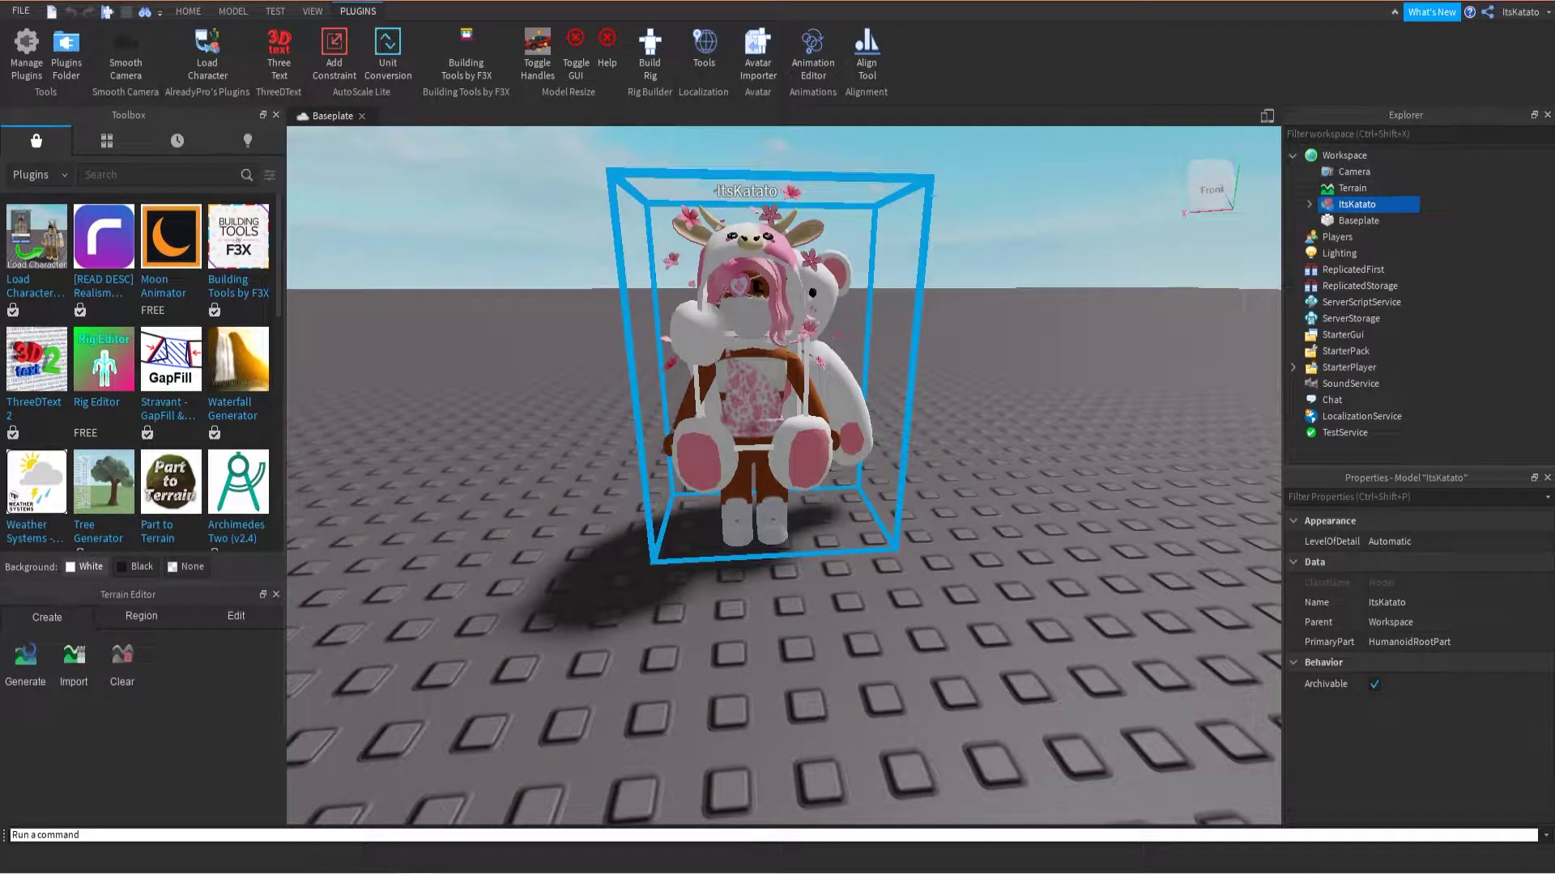
Step: Make sure the Explorer is shown and expand the spawned character model's hierarchy
{"action": "left_click", "coordinate": [312, 11]}
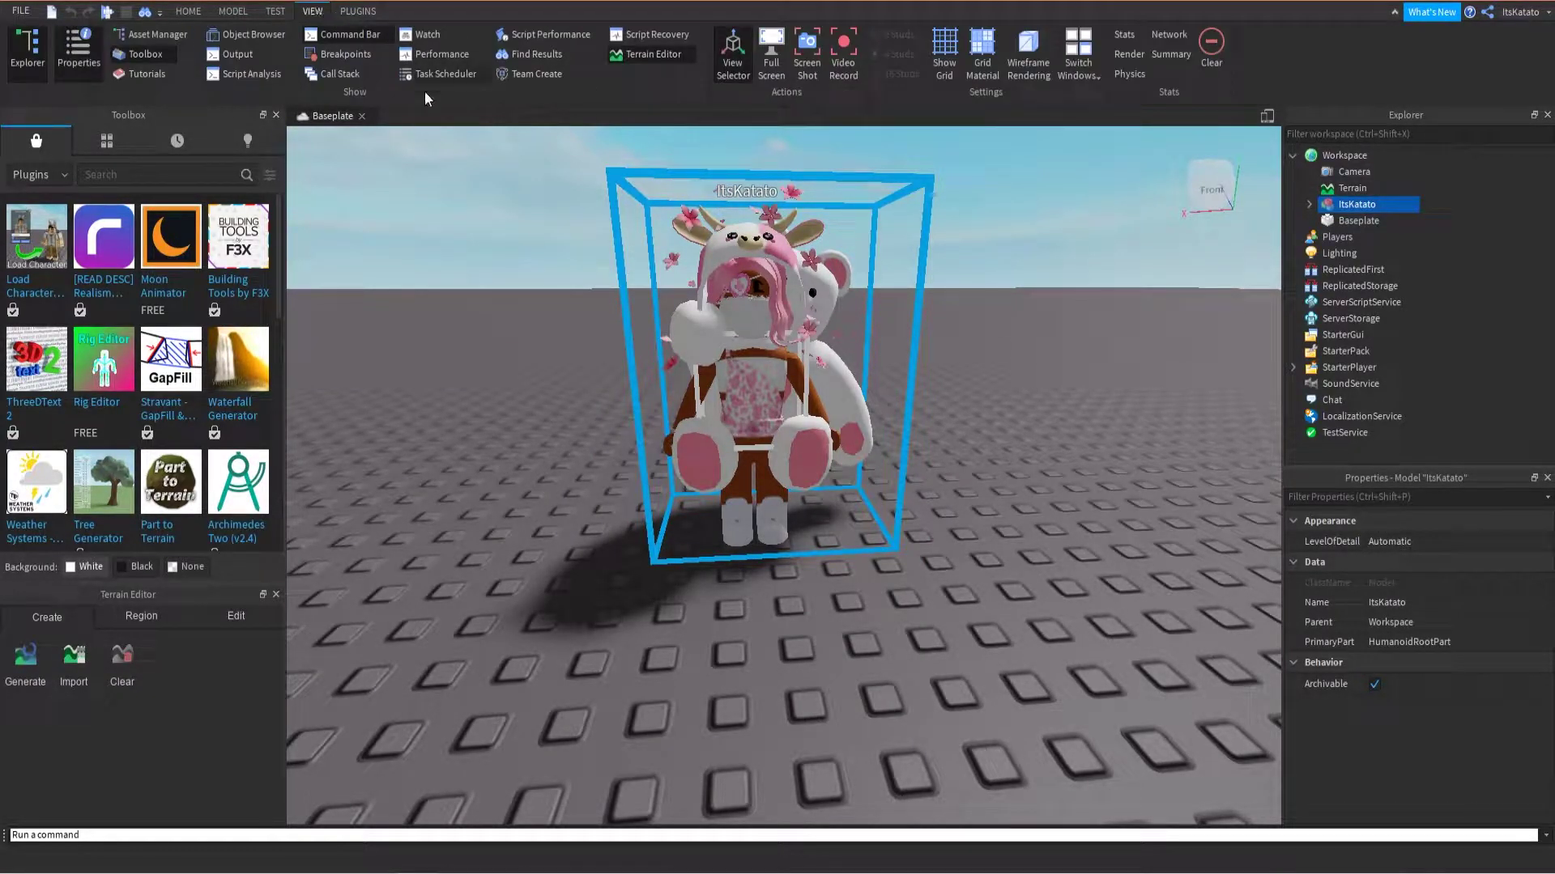
{"action": "left_click", "coordinate": [41, 62]}
{"action": "left_click", "coordinate": [41, 62]}
{"action": "left_click", "coordinate": [41, 62]}
{"action": "left_click", "coordinate": [40, 61]}
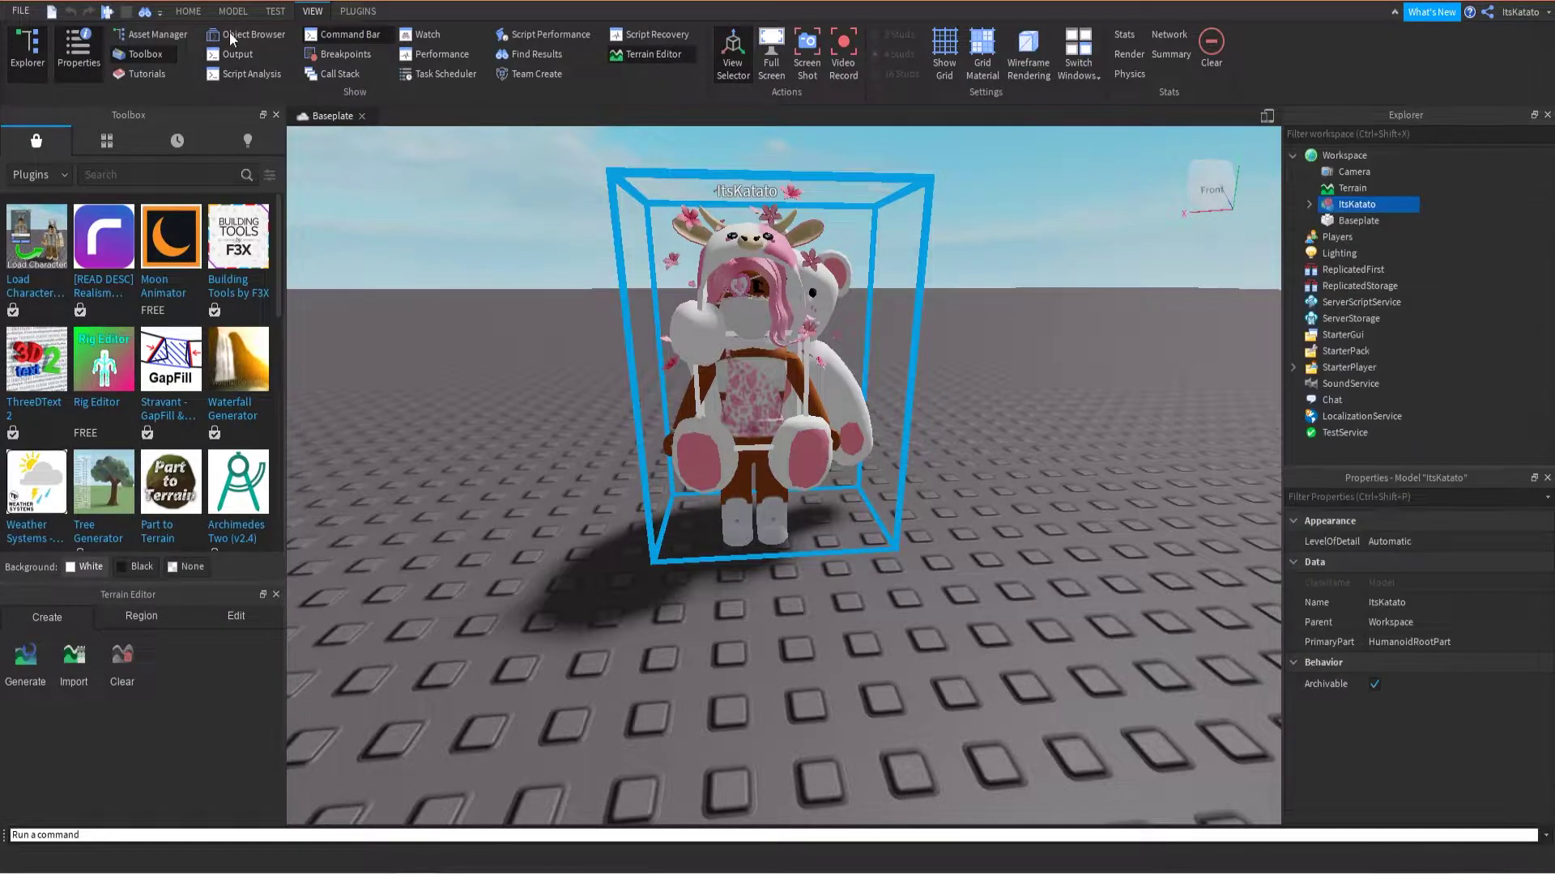
{"action": "left_click", "coordinate": [1308, 205]}
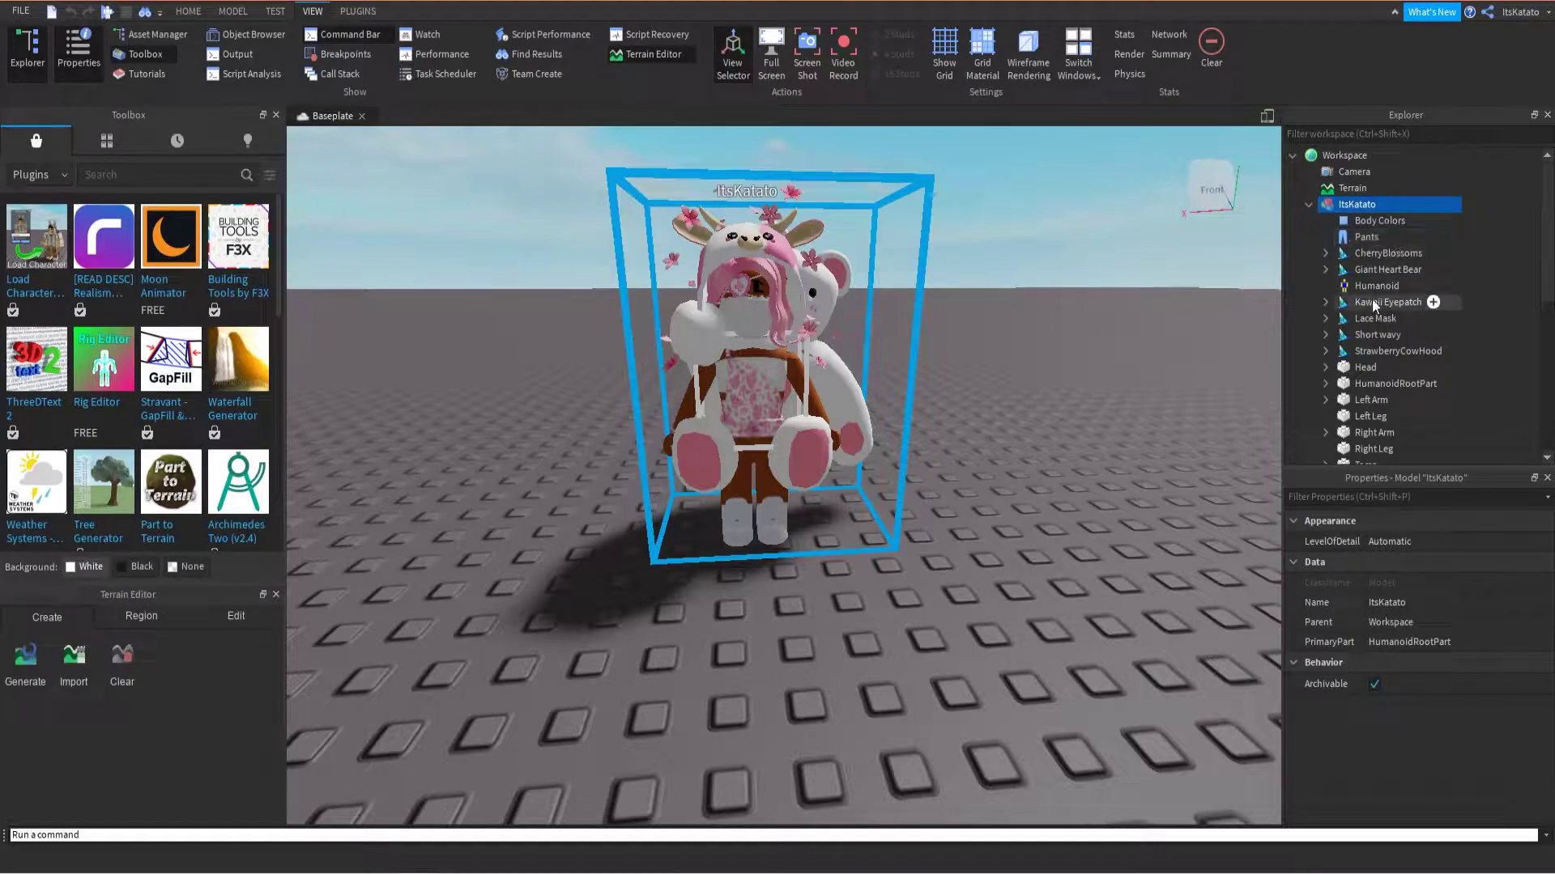
Step: Delete the Giant Heart Bear, CherryBlossoms, Lace Mask and Kawaii Eyepatch accessories from the character model
{"action": "left_click", "coordinate": [1377, 272]}
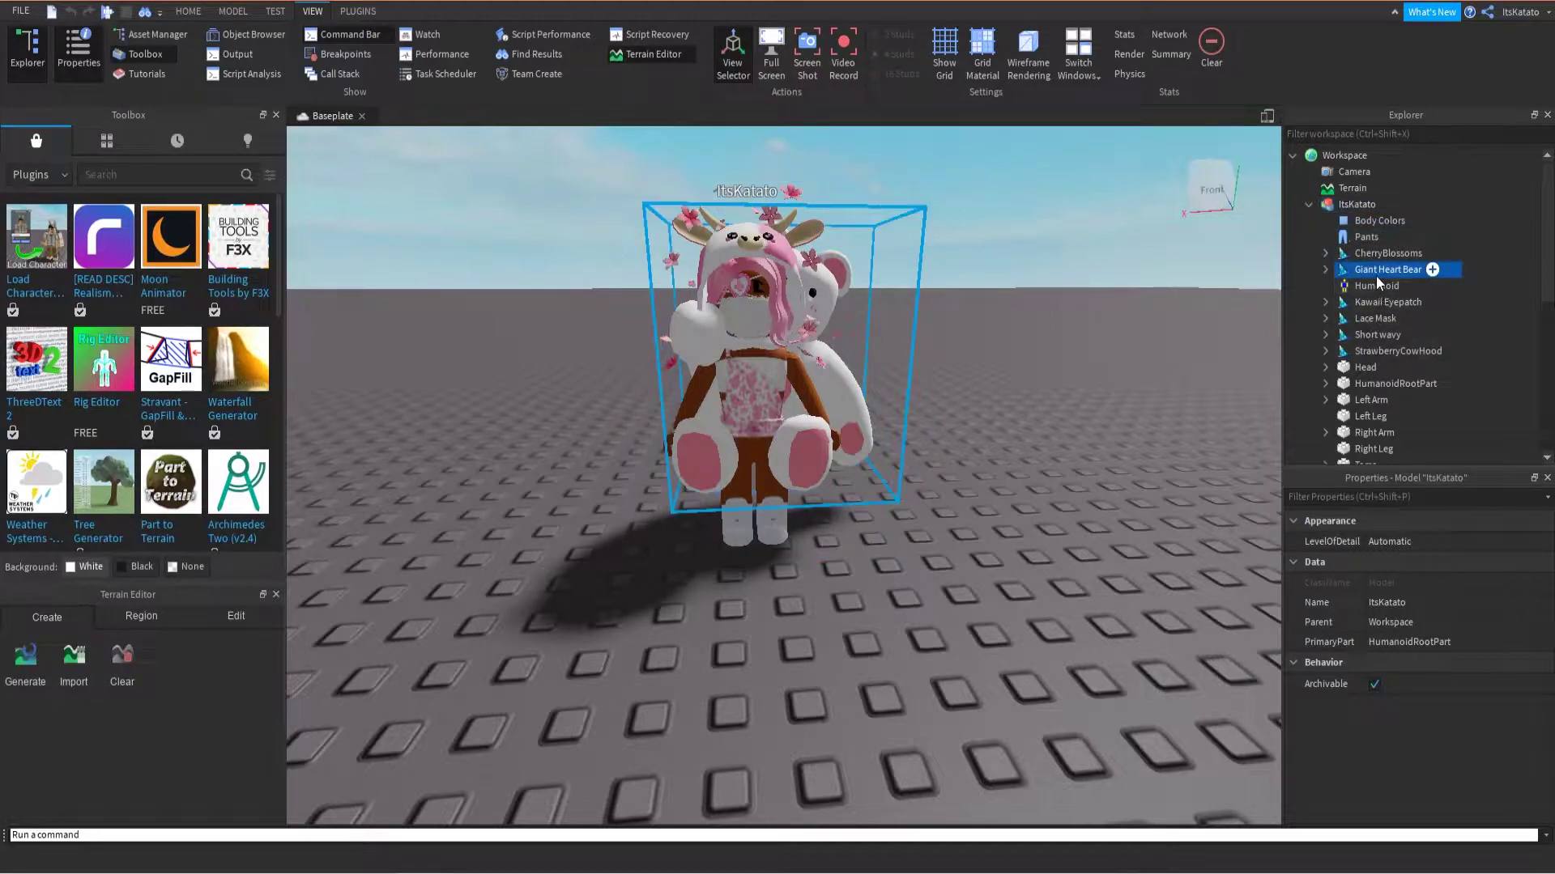
{"action": "key", "text": "Delete"}
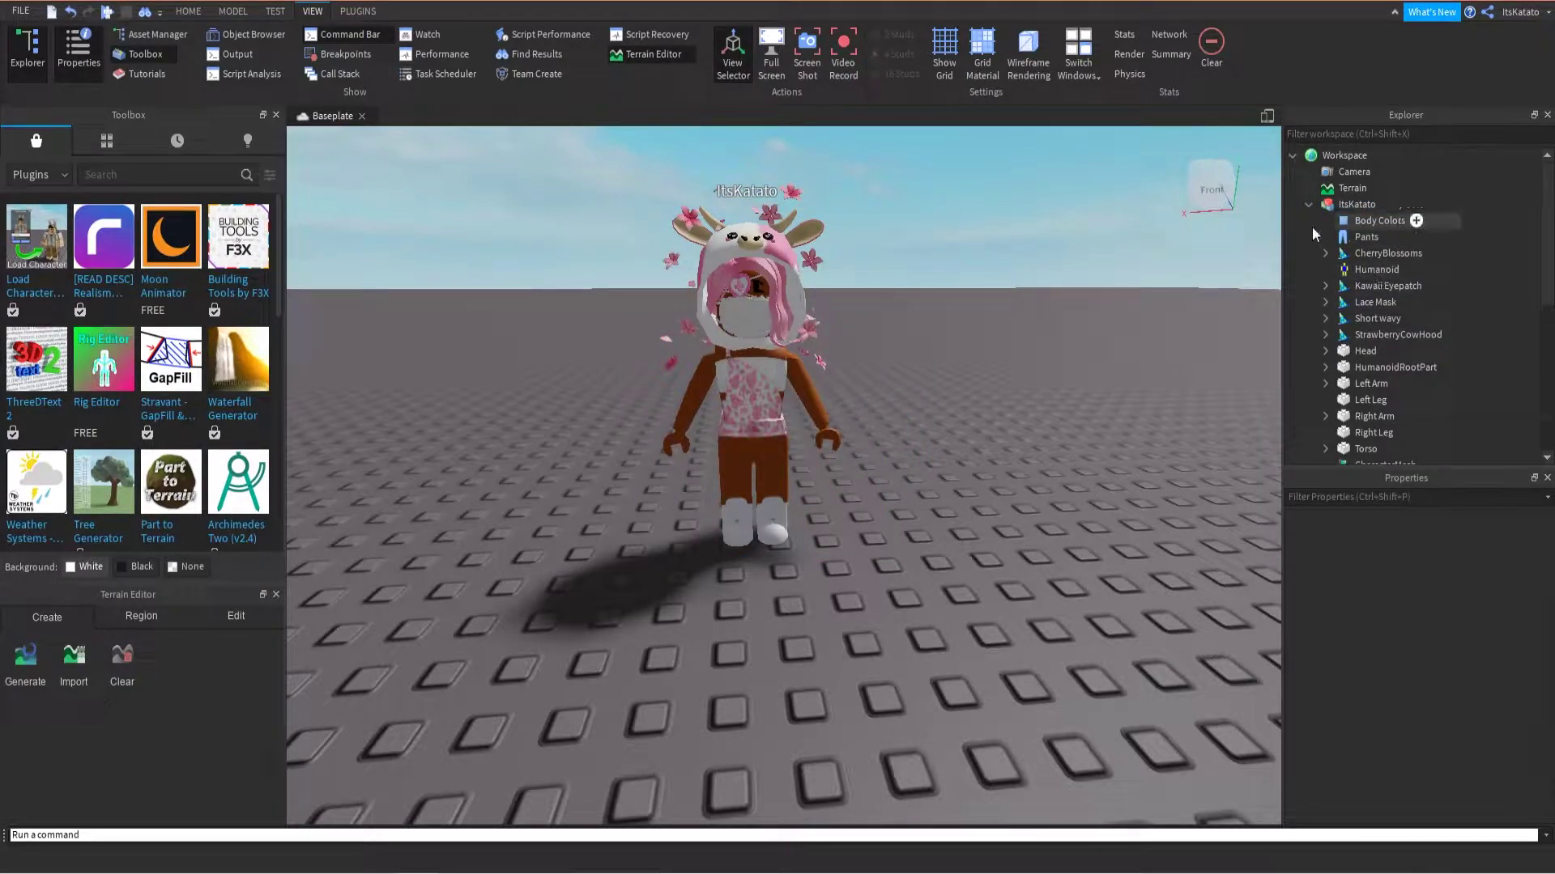
{"action": "left_click", "coordinate": [1359, 252]}
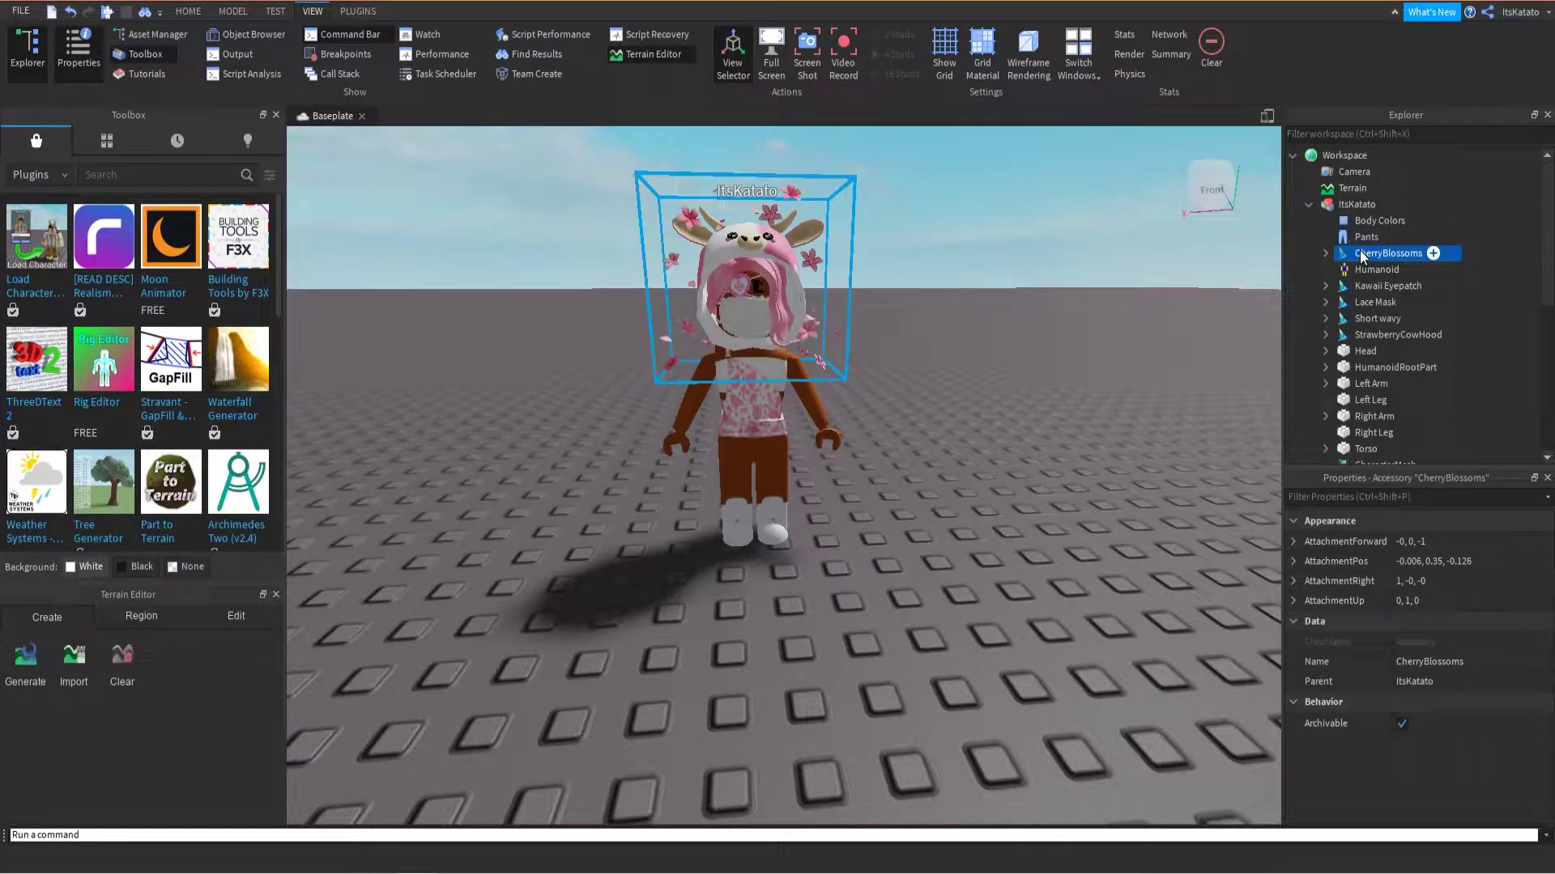
{"action": "key", "text": "Delete"}
{"action": "left_click", "coordinate": [1364, 291]}
{"action": "key", "text": "Delete"}
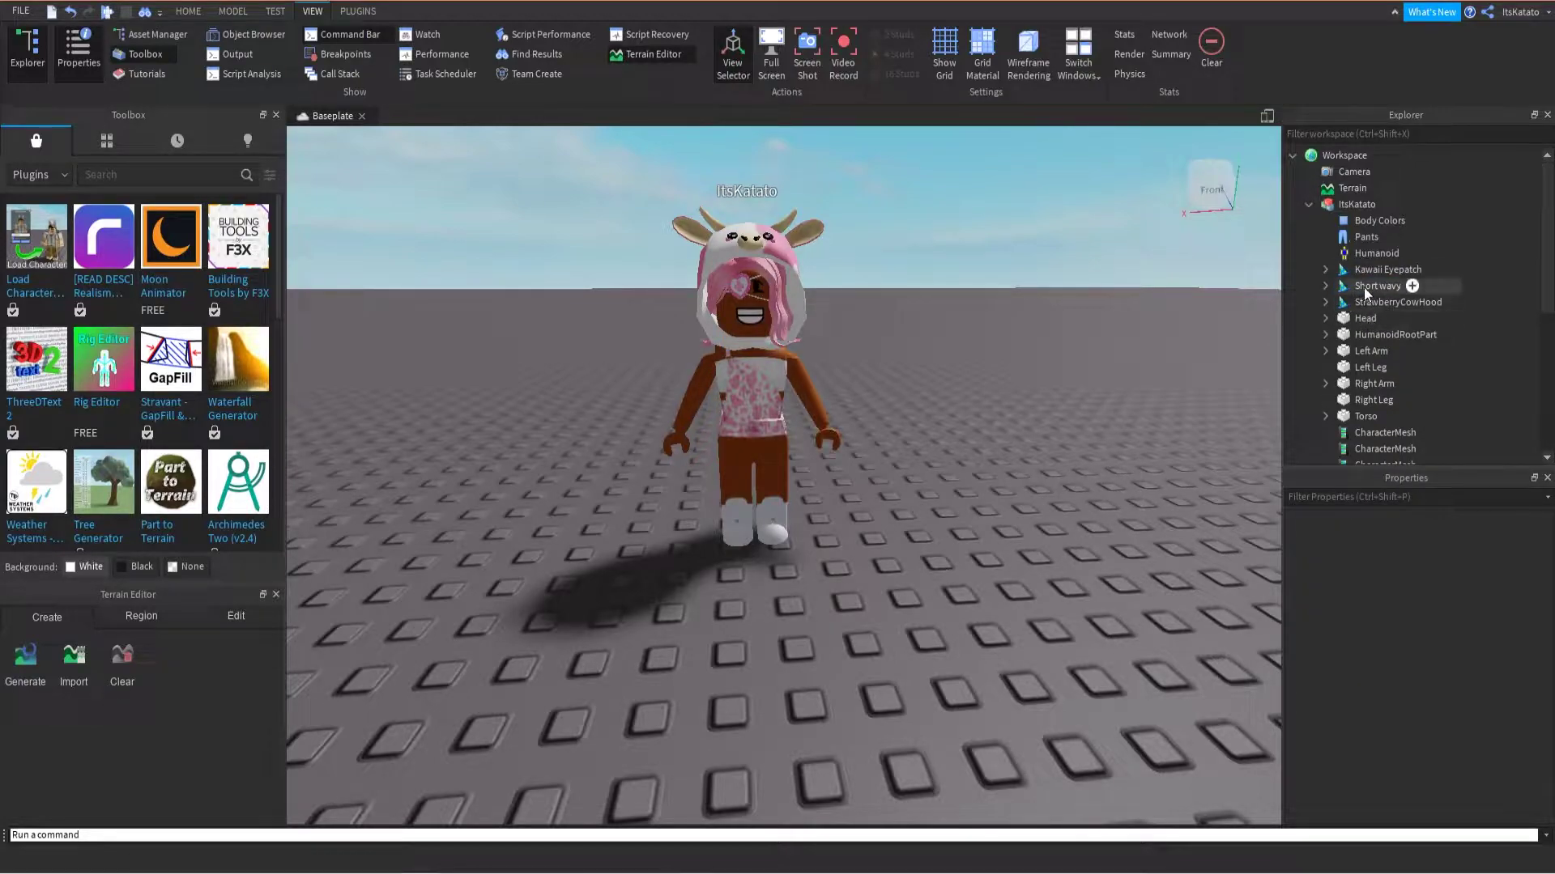
{"action": "left_click", "coordinate": [1393, 270]}
{"action": "key", "text": "Delete"}
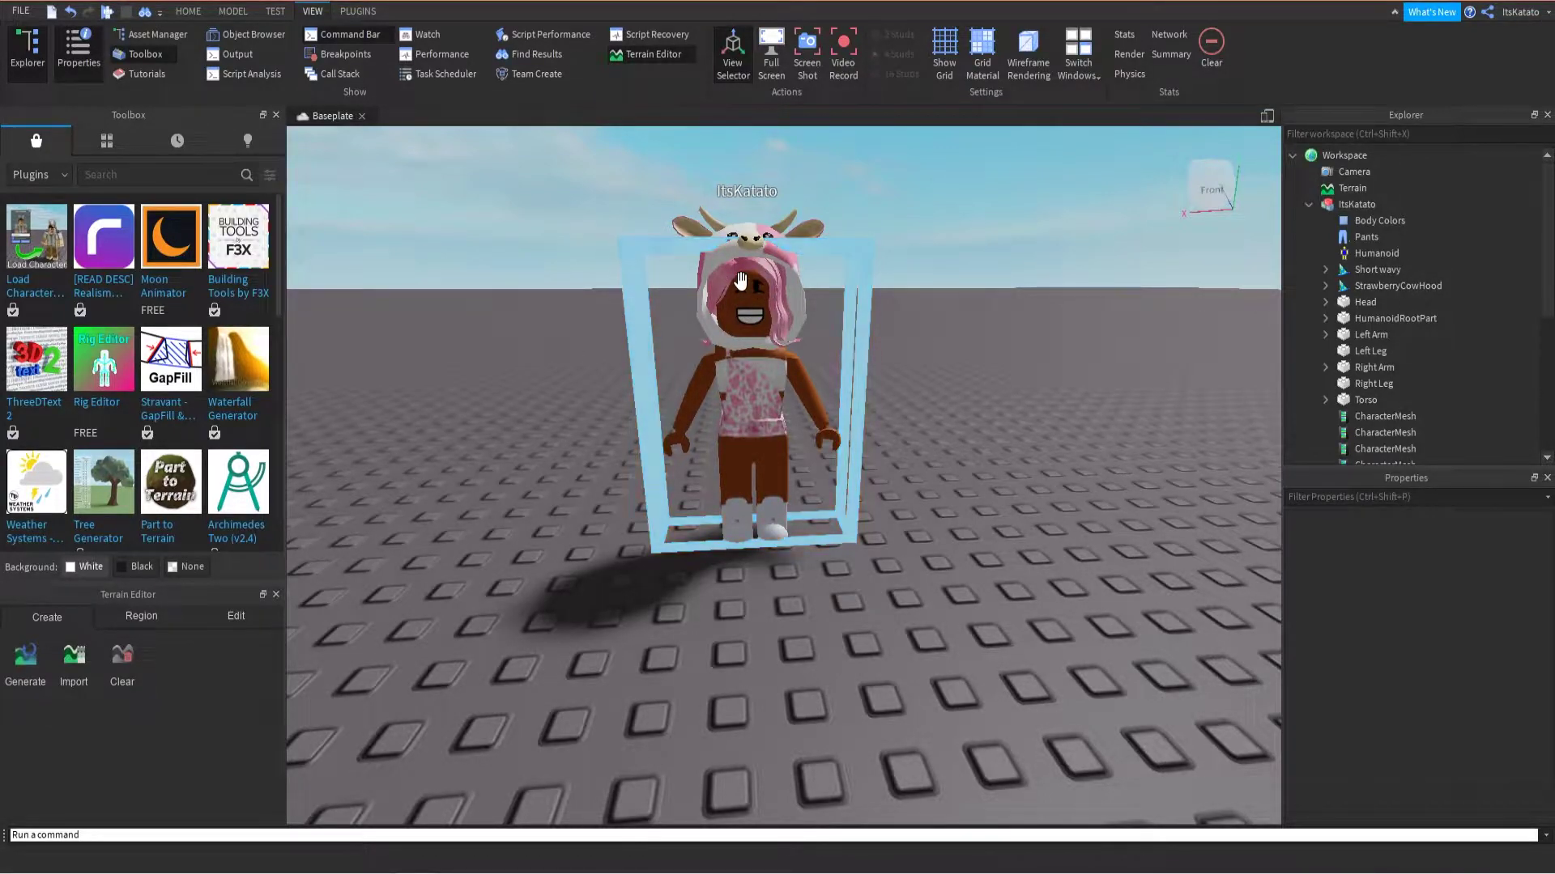
Step: Delete the face object inside the character's Head
{"action": "left_click", "coordinate": [1326, 303]}
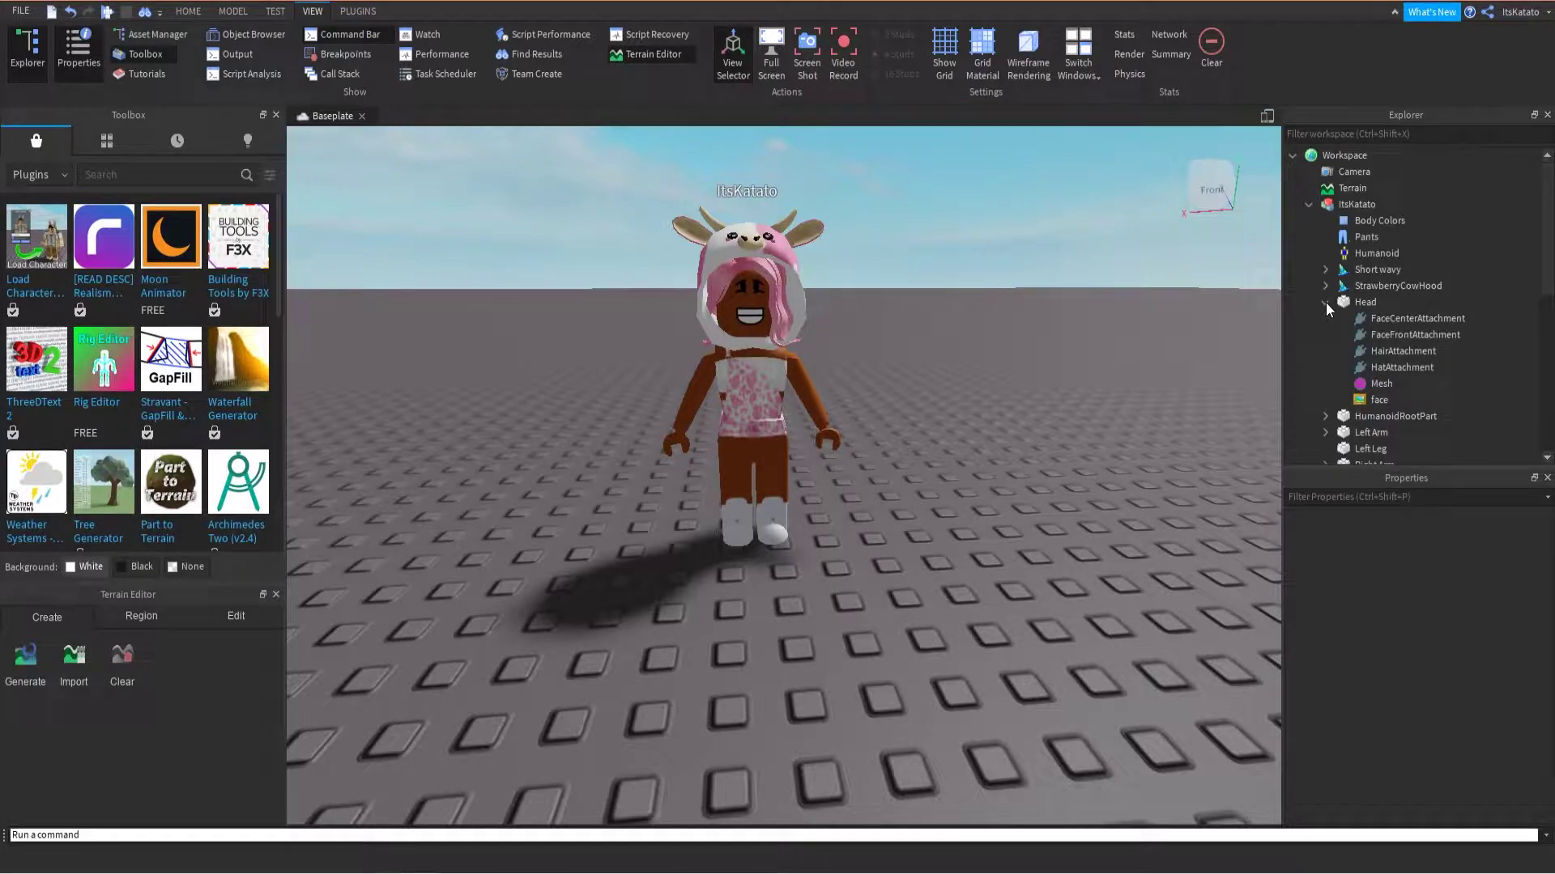
{"action": "left_click", "coordinate": [1376, 400]}
{"action": "key", "text": "Delete"}
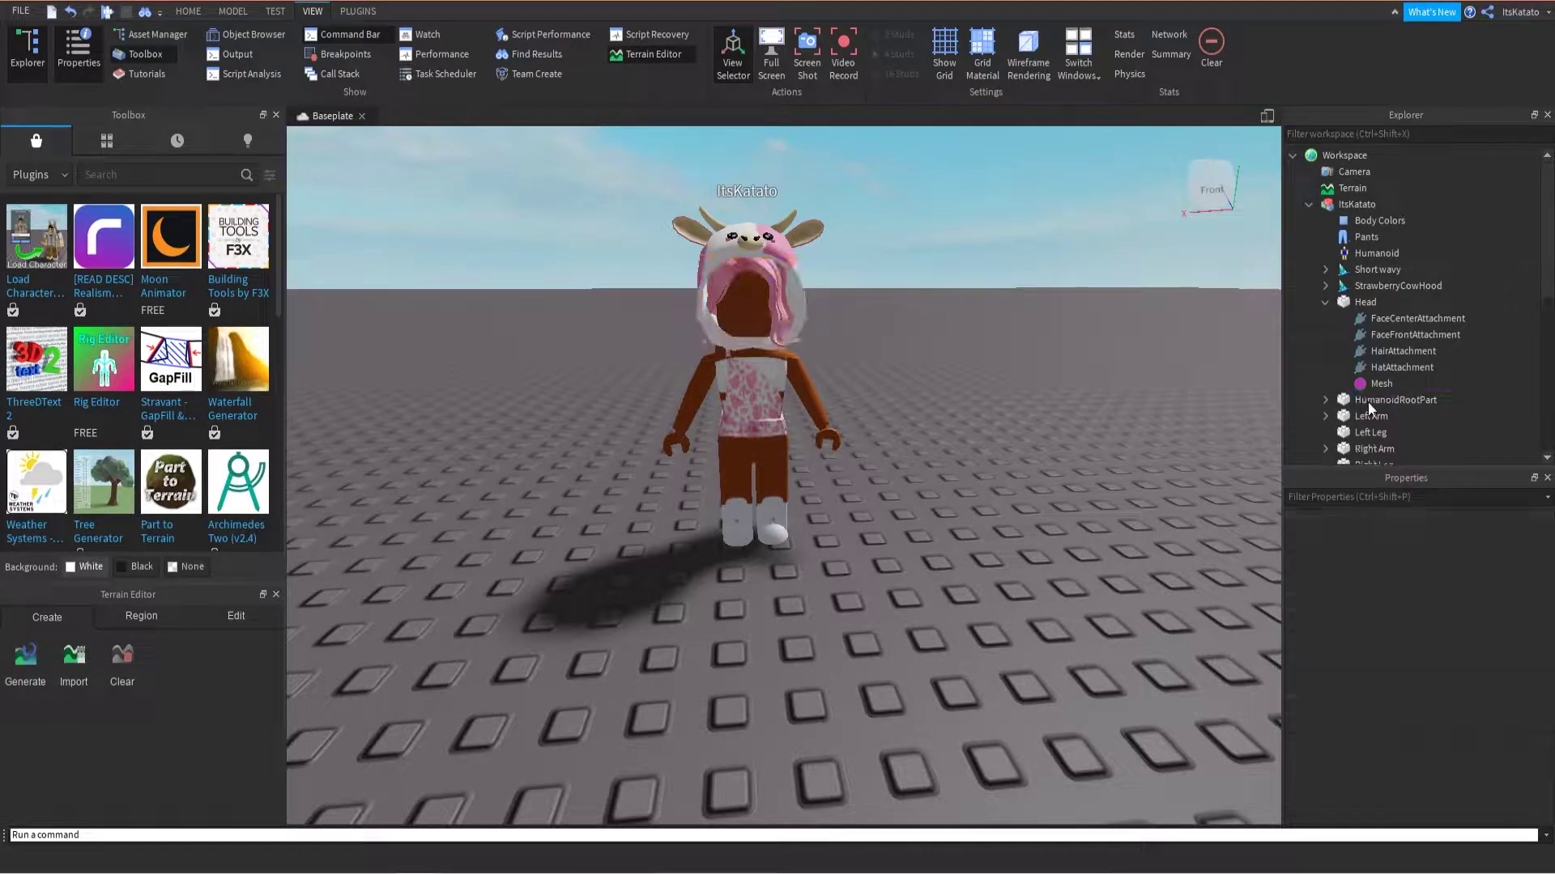
{"action": "key", "text": "ctrl+z"}
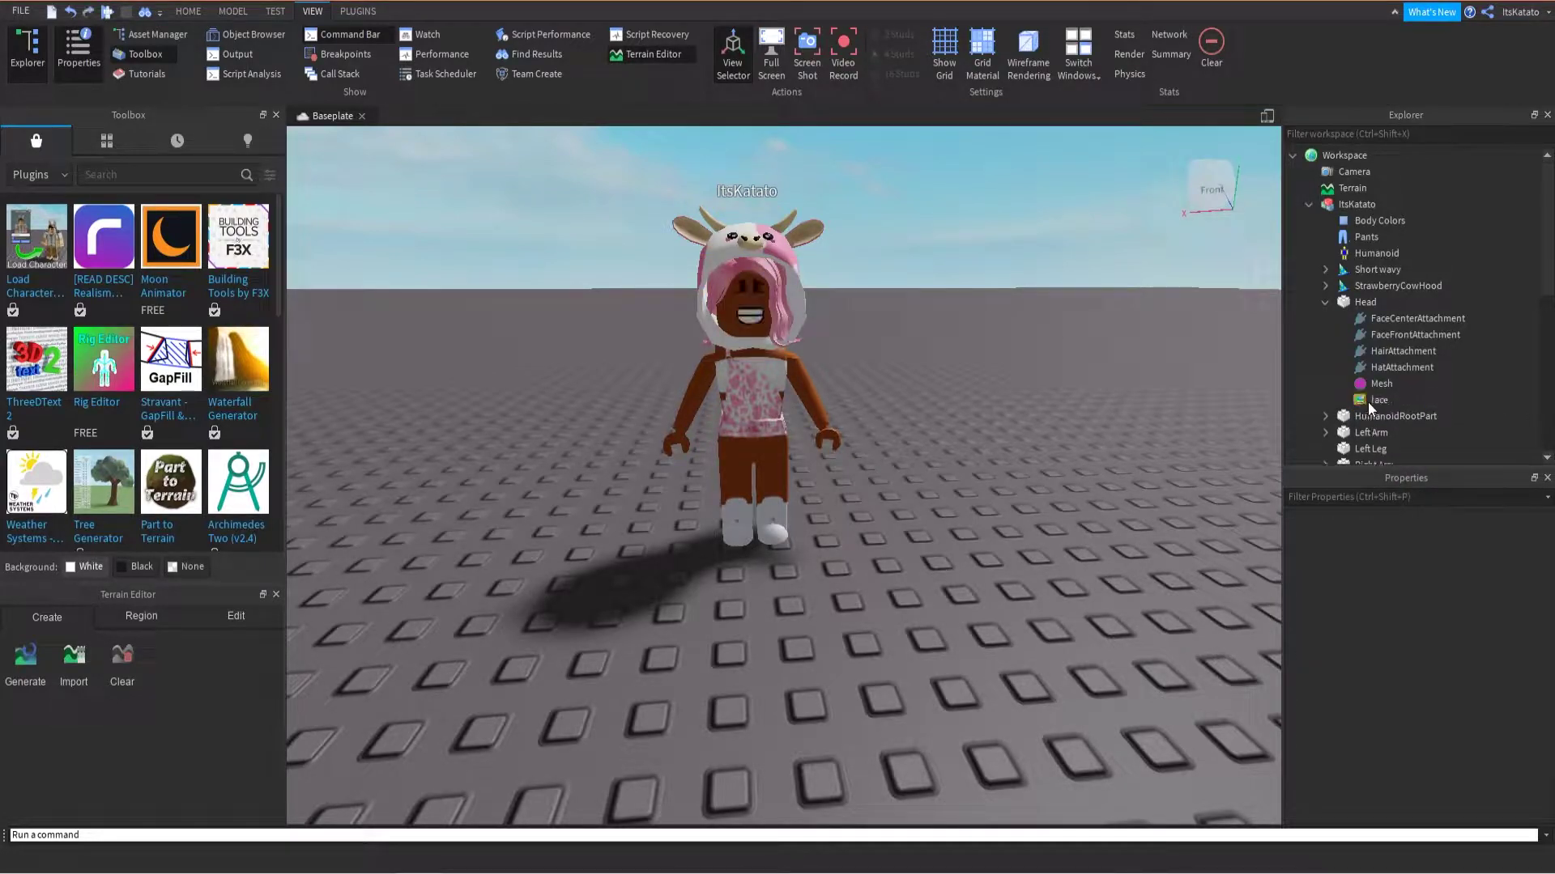
{"action": "right_click", "coordinate": [1372, 401]}
{"action": "left_click", "coordinate": [1386, 485]}
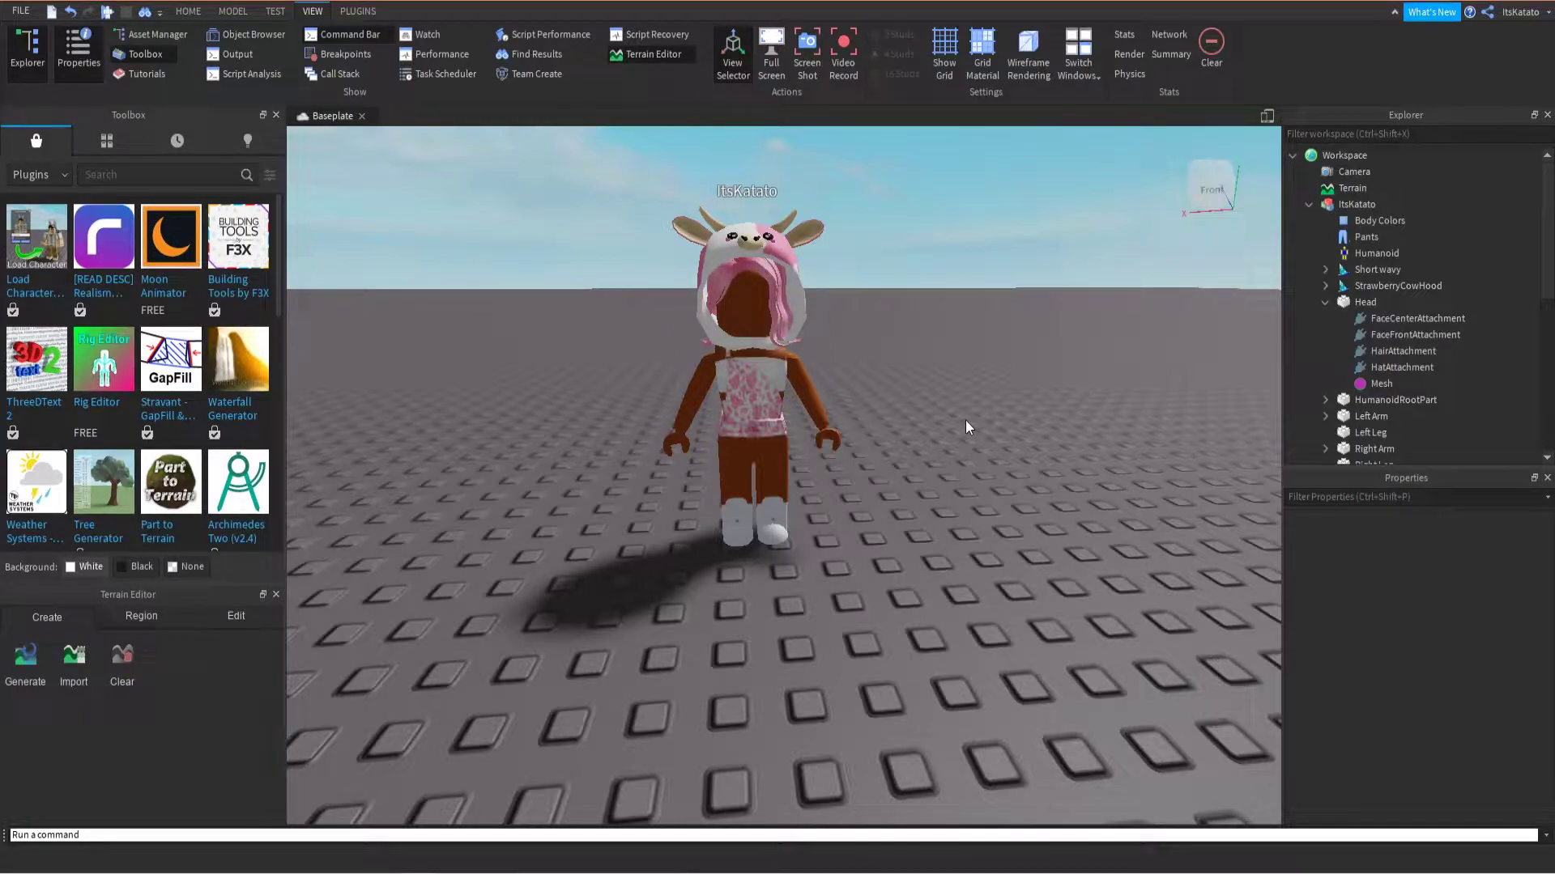
Step: Export the whole character model as an OBJ file named body into the avatar's Body folder under Renders
{"action": "mouse_move", "coordinate": [925, 337]}
{"action": "middle_mouse_down"}
{"action": "mouse_move", "coordinate": [972, 336]}
{"action": "mouse_move", "coordinate": [881, 293]}
{"action": "mouse_move", "coordinate": [920, 350]}
{"action": "mouse_move", "coordinate": [894, 314]}
{"action": "mouse_move", "coordinate": [908, 339]}
{"action": "middle_mouse_up"}
{"action": "right_click_drag", "start_coordinate": [907, 339], "coordinate": [907, 339]}
{"action": "scroll", "coordinate": [908, 339], "scroll_direction": "up", "scroll_amount": 4}
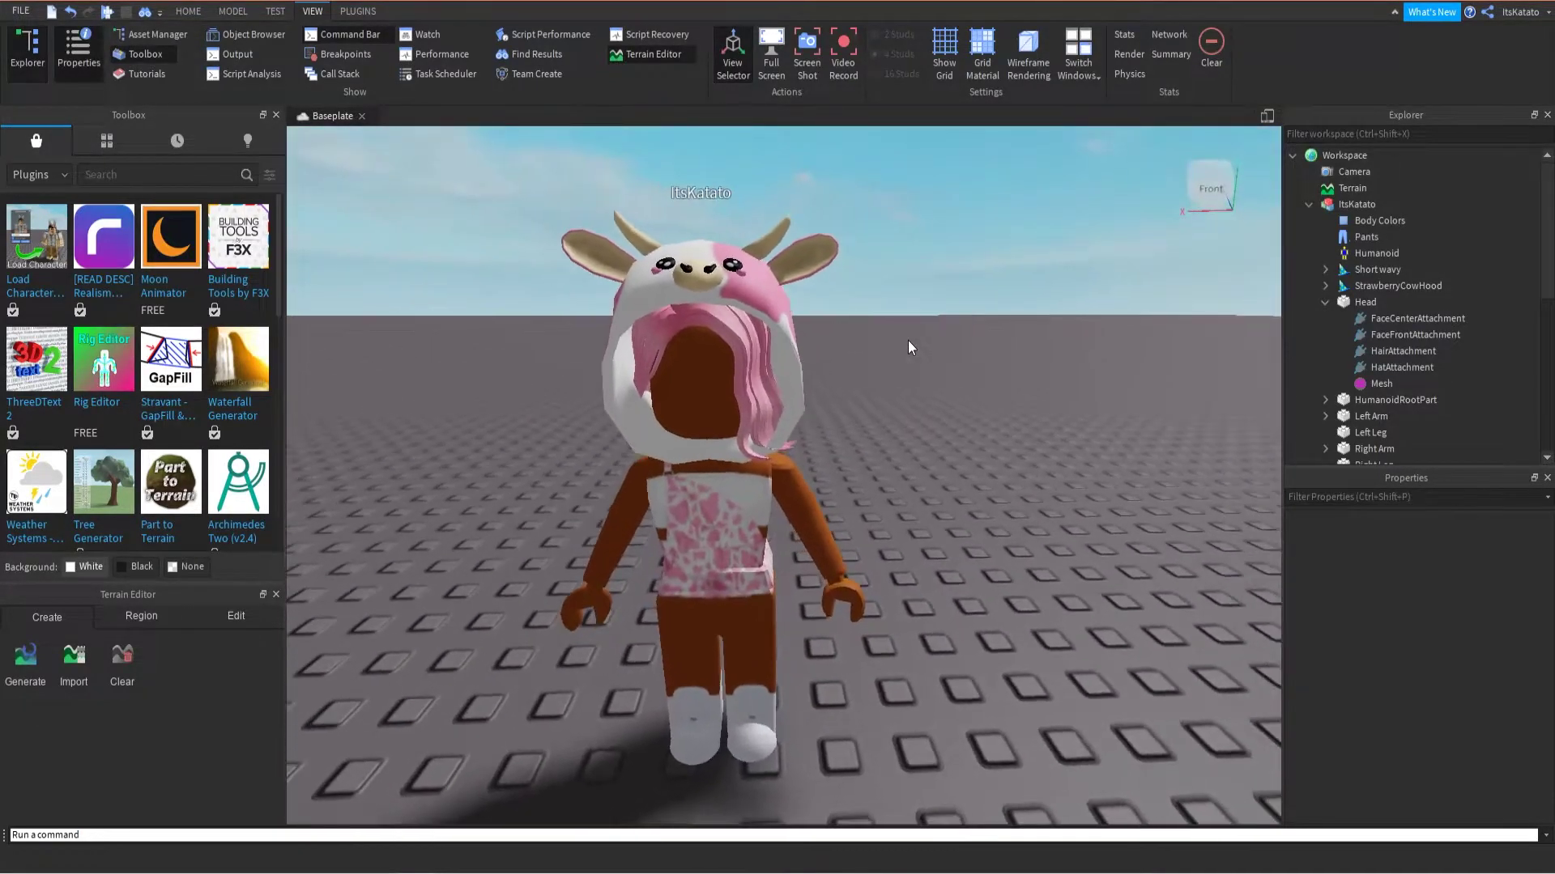
{"action": "left_click", "coordinate": [1307, 206]}
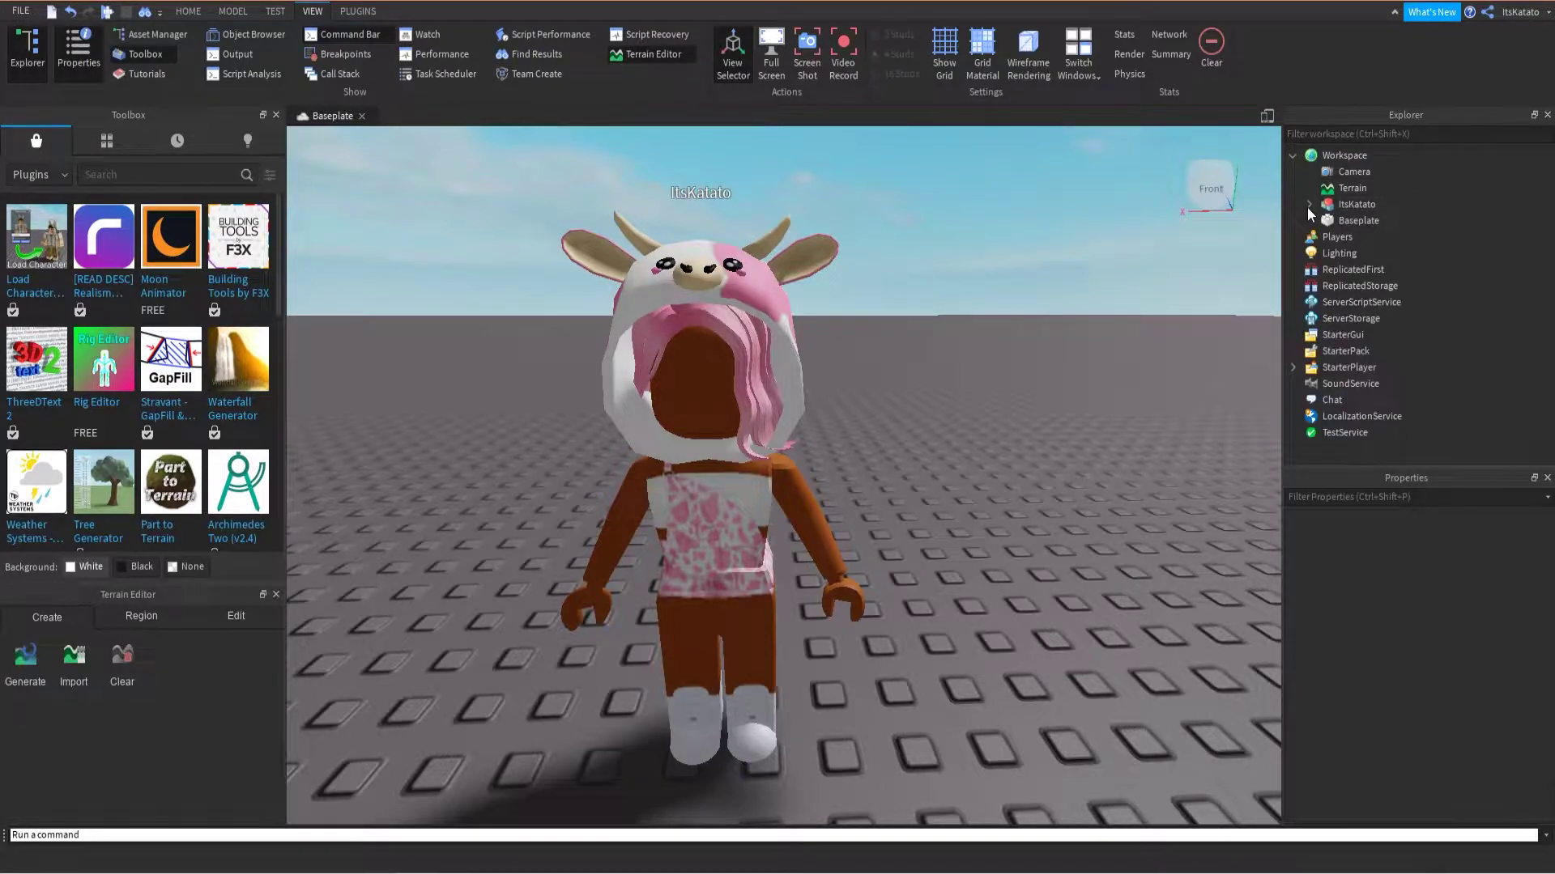
{"action": "left_click", "coordinate": [1304, 206]}
{"action": "right_click", "coordinate": [1332, 206]}
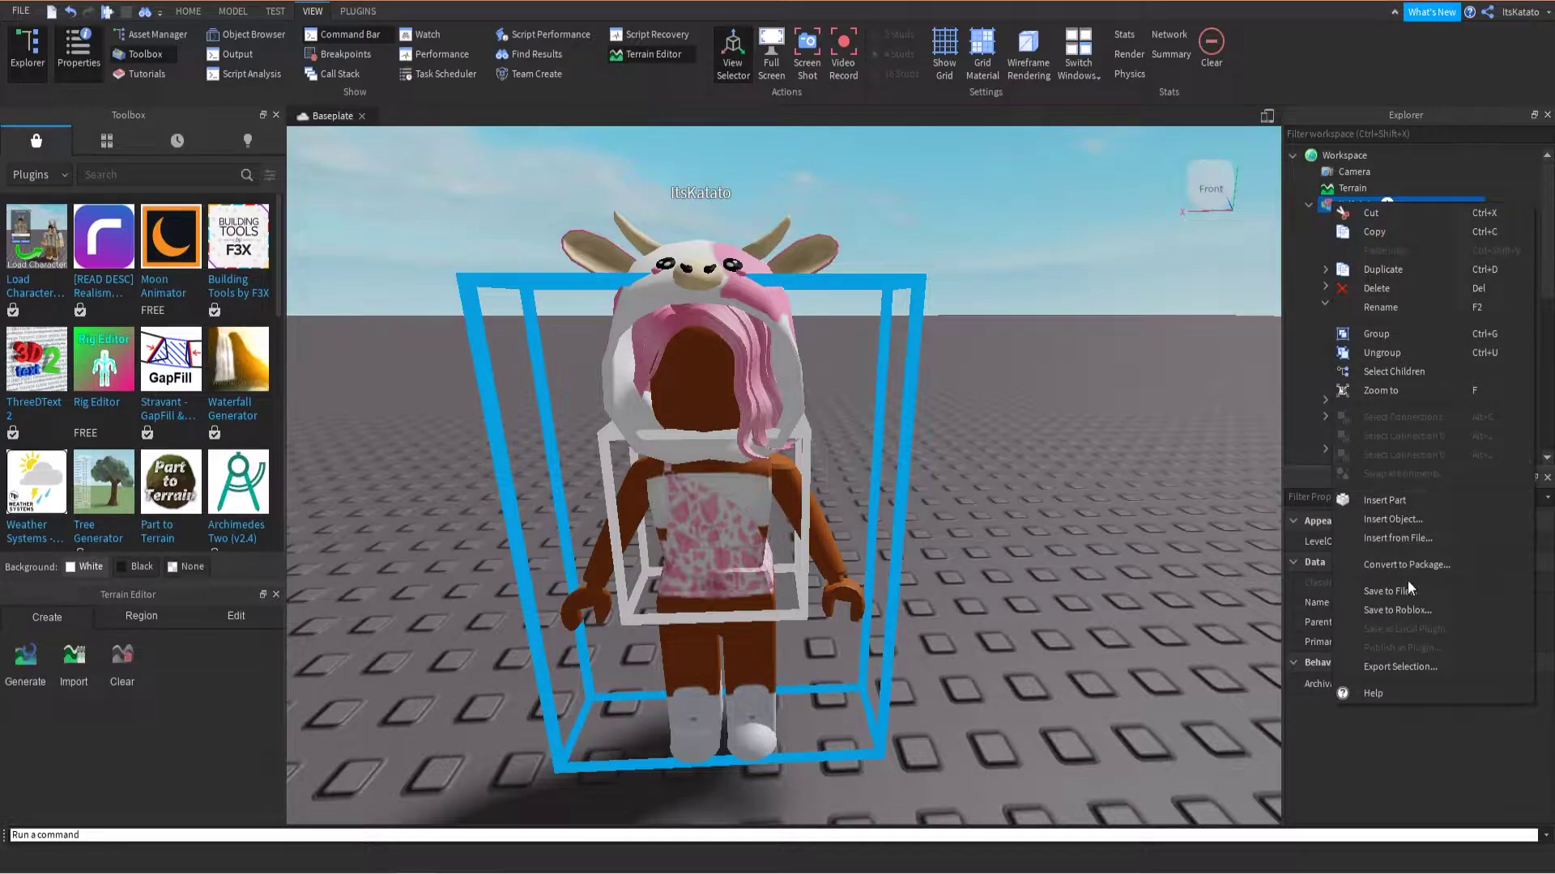
{"action": "left_click", "coordinate": [1404, 672]}
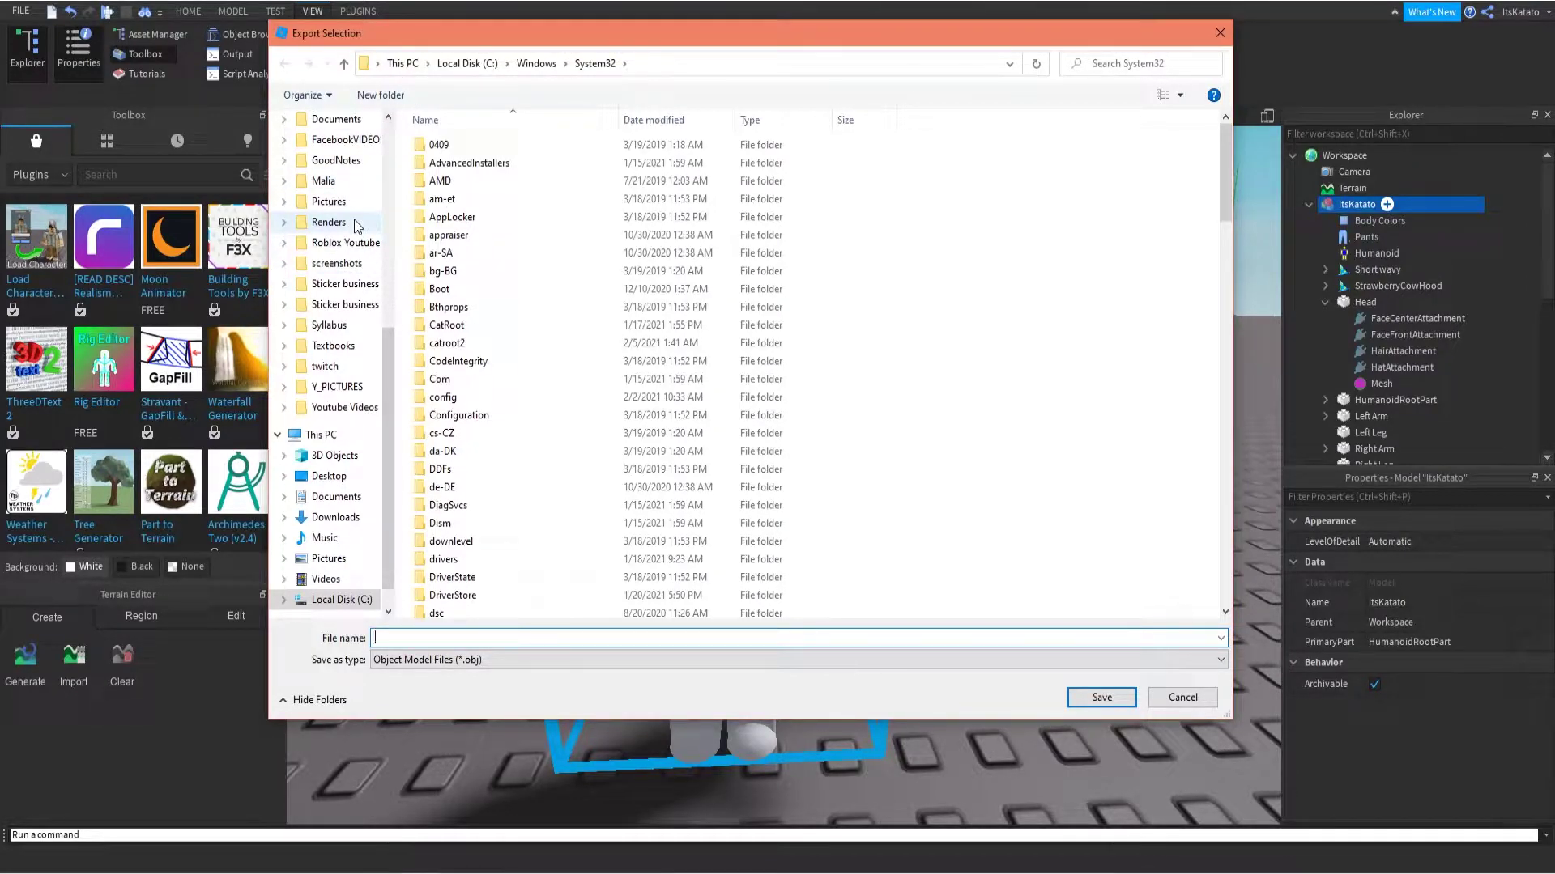
{"action": "left_click", "coordinate": [328, 222]}
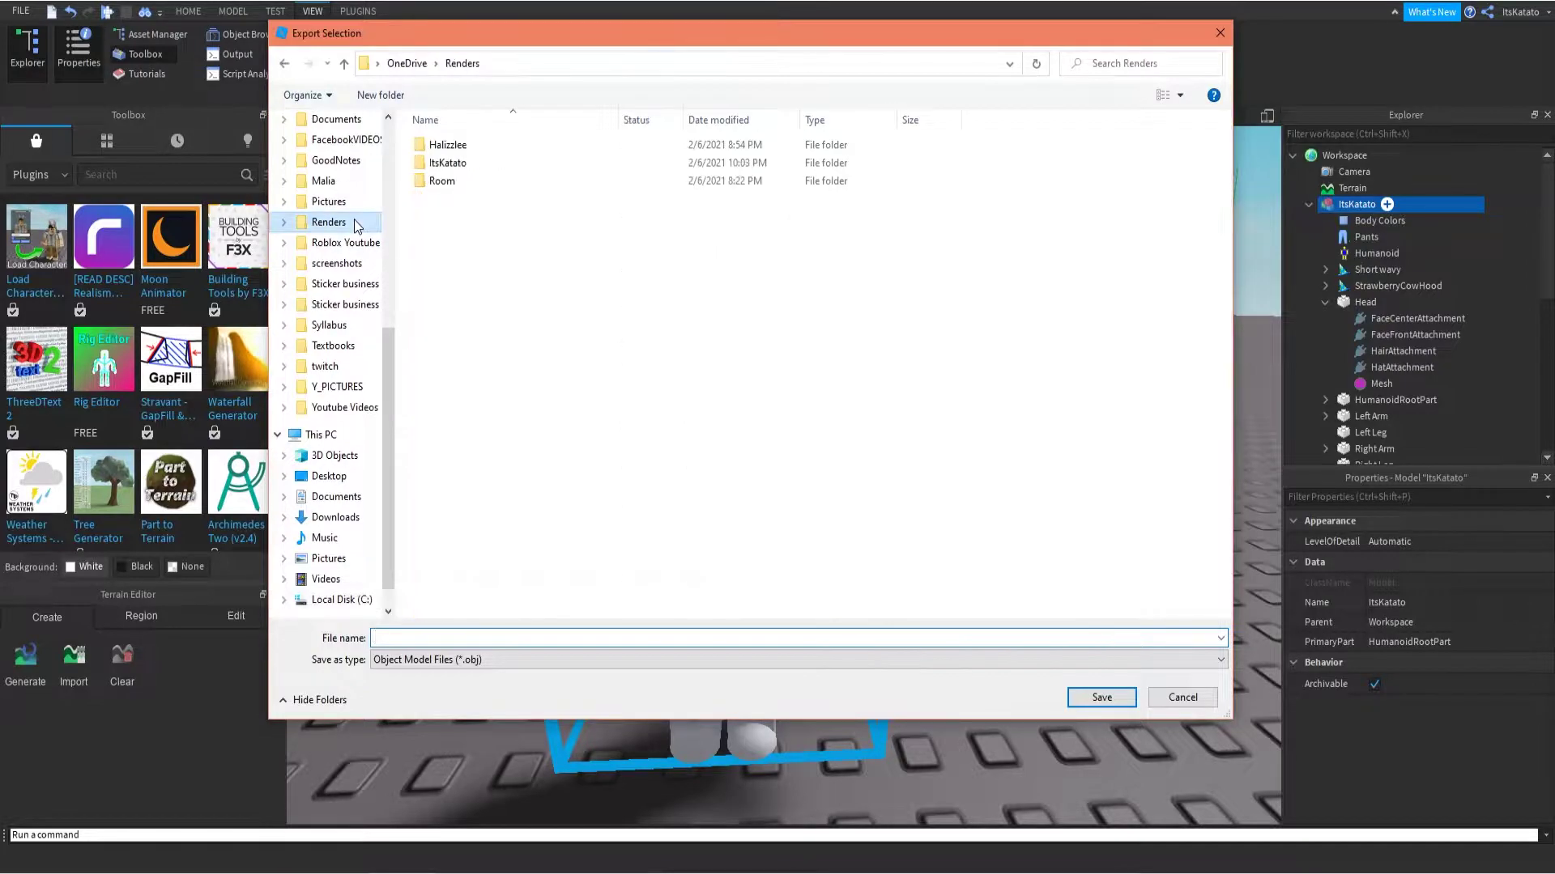
{"action": "double_click", "coordinate": [532, 168]}
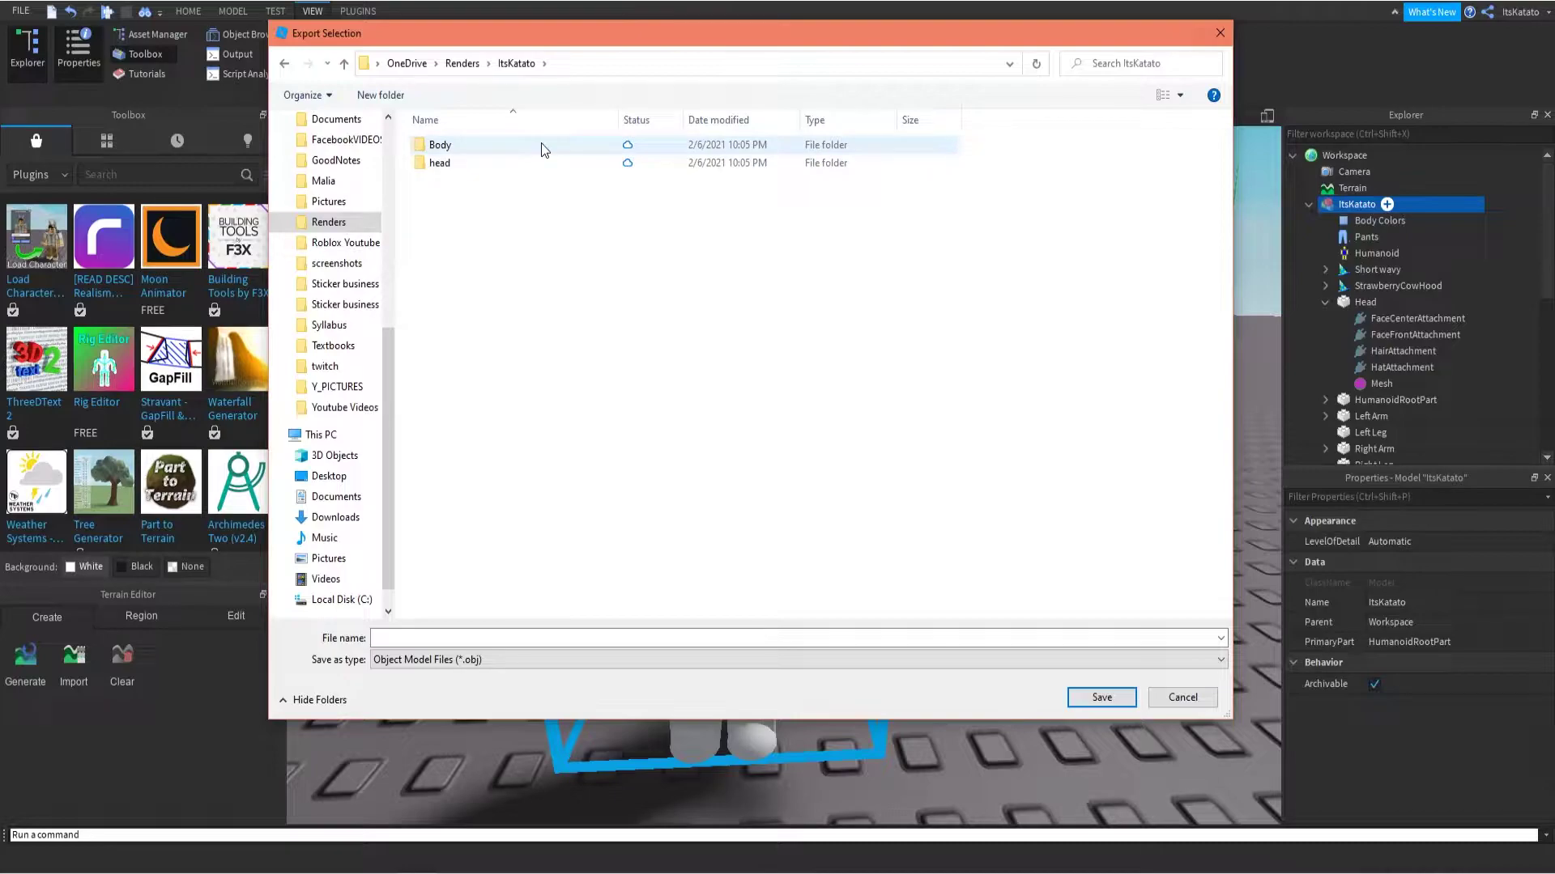
{"action": "double_click", "coordinate": [541, 144]}
{"action": "left_click", "coordinate": [742, 637]}
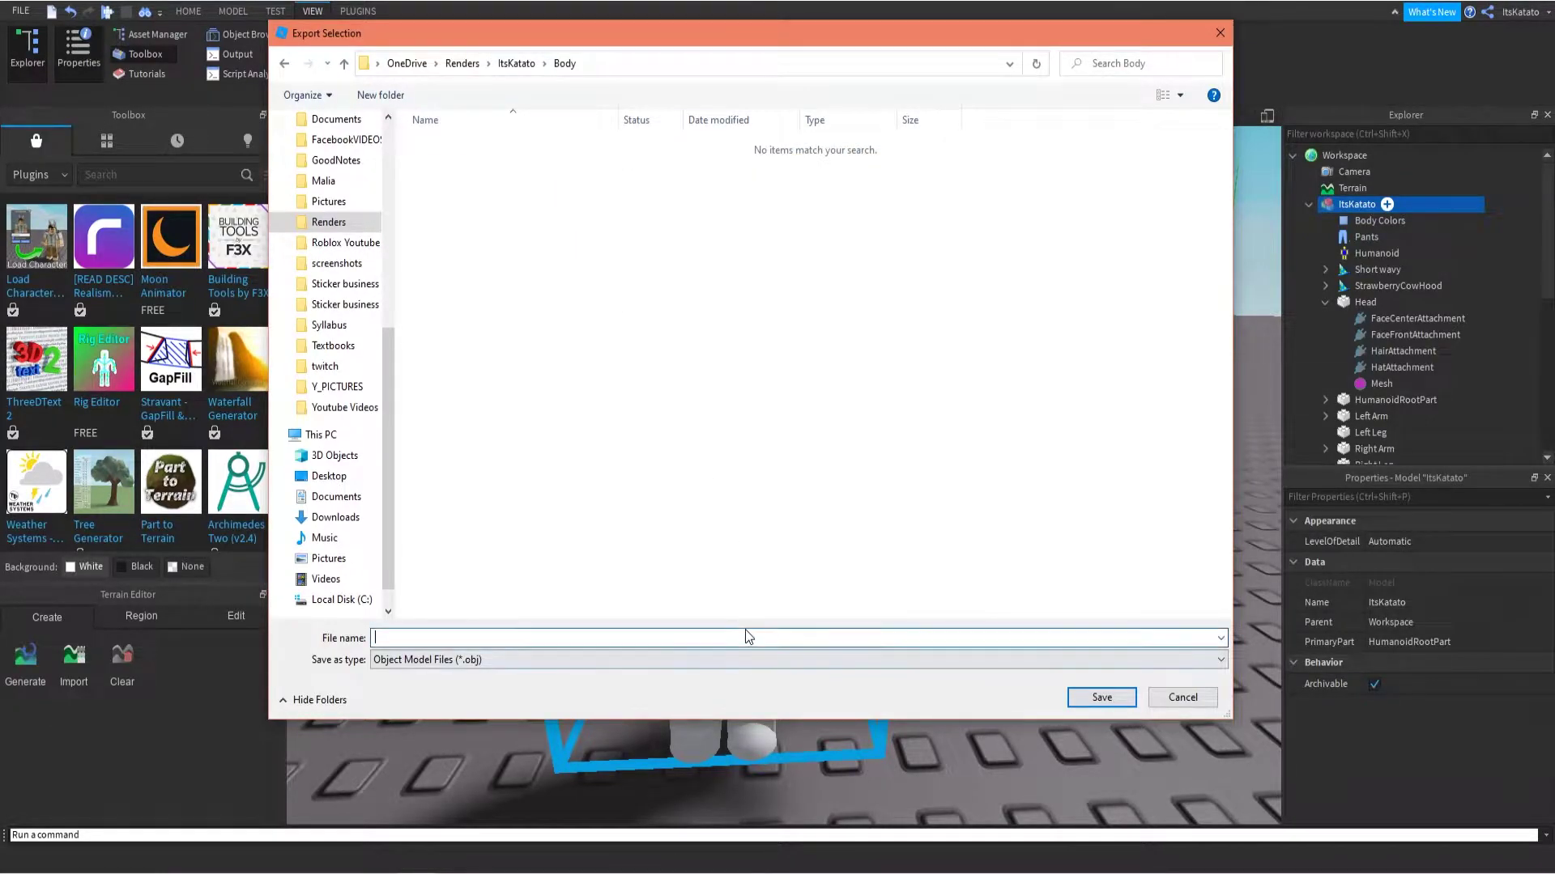
{"action": "type", "text": "body"}
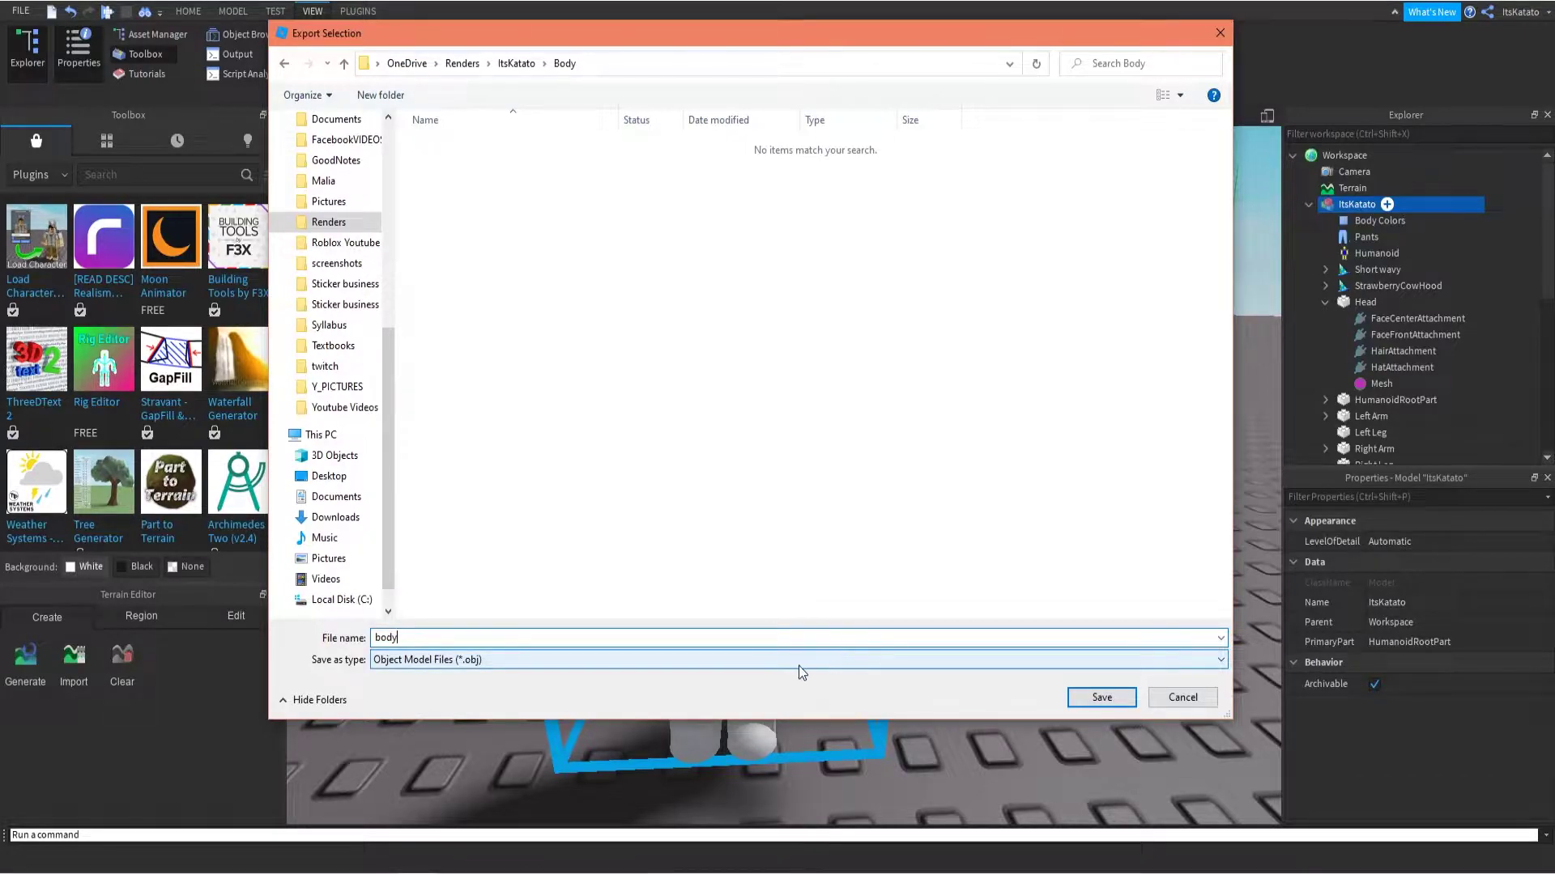
{"action": "left_click", "coordinate": [1093, 698]}
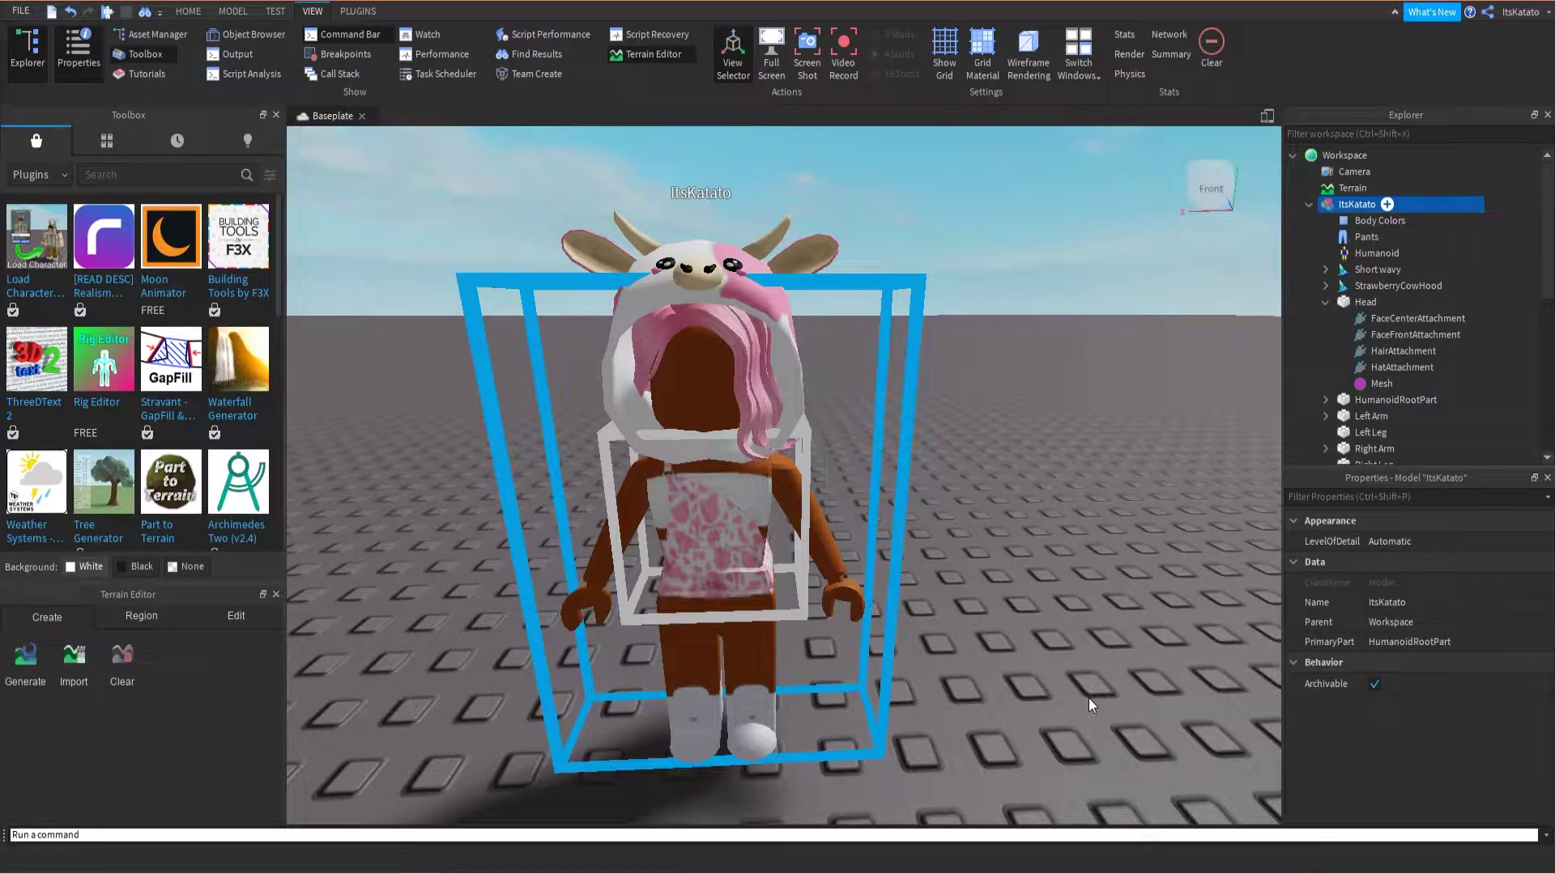
Step: Delete the Left Arm and Right Arm parts from the character model
{"action": "scroll", "coordinate": [1360, 363], "scroll_direction": "down", "scroll_amount": 2}
{"action": "scroll", "coordinate": [1361, 364], "scroll_direction": "up", "scroll_amount": 1}
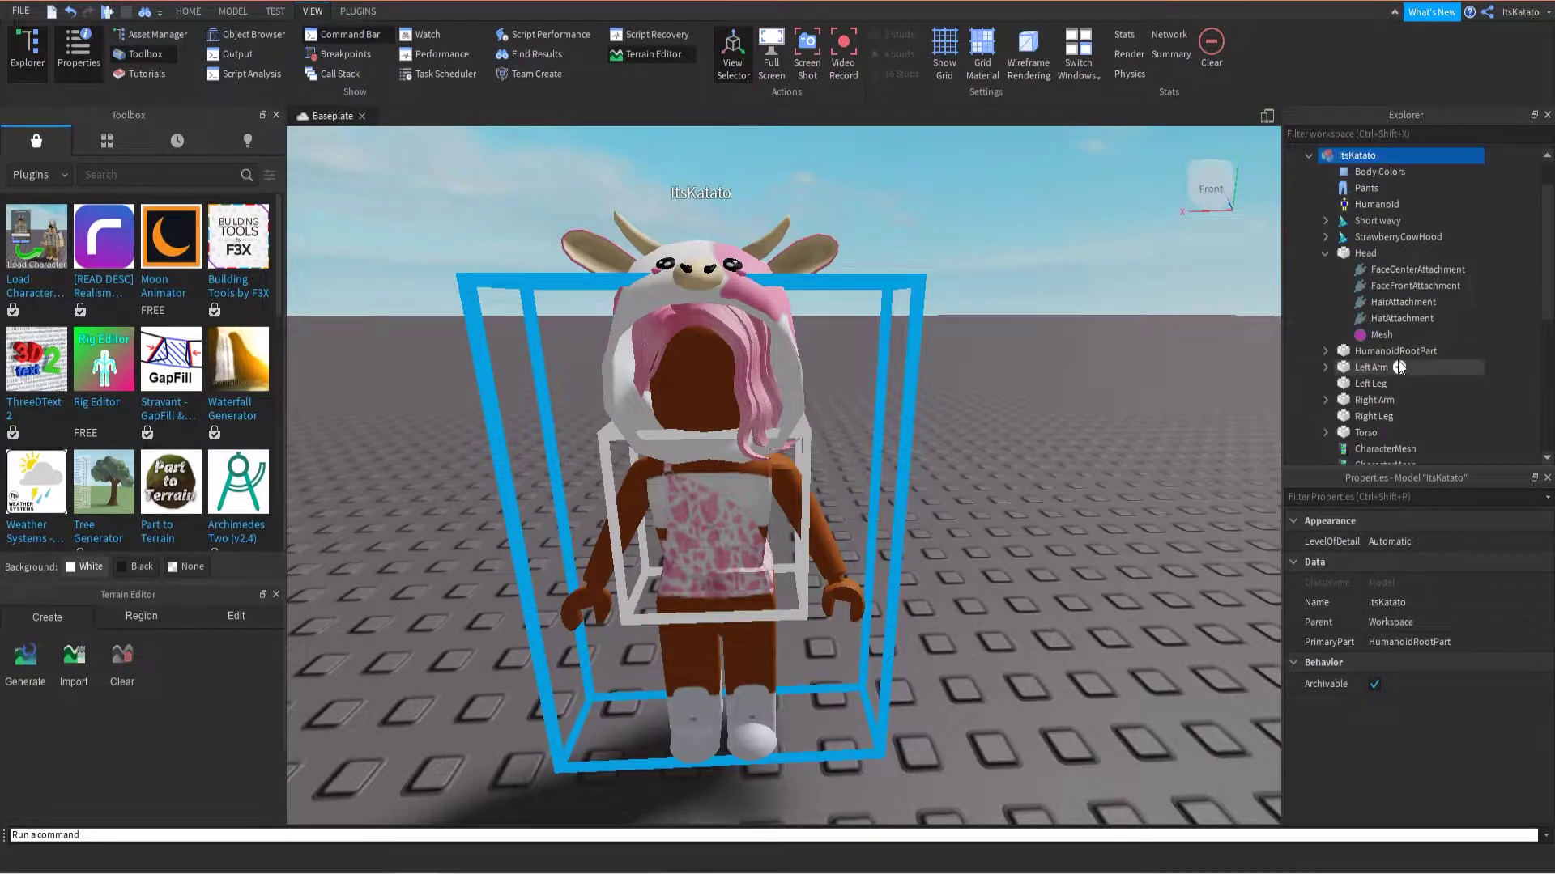
{"action": "left_click", "coordinate": [1328, 253]}
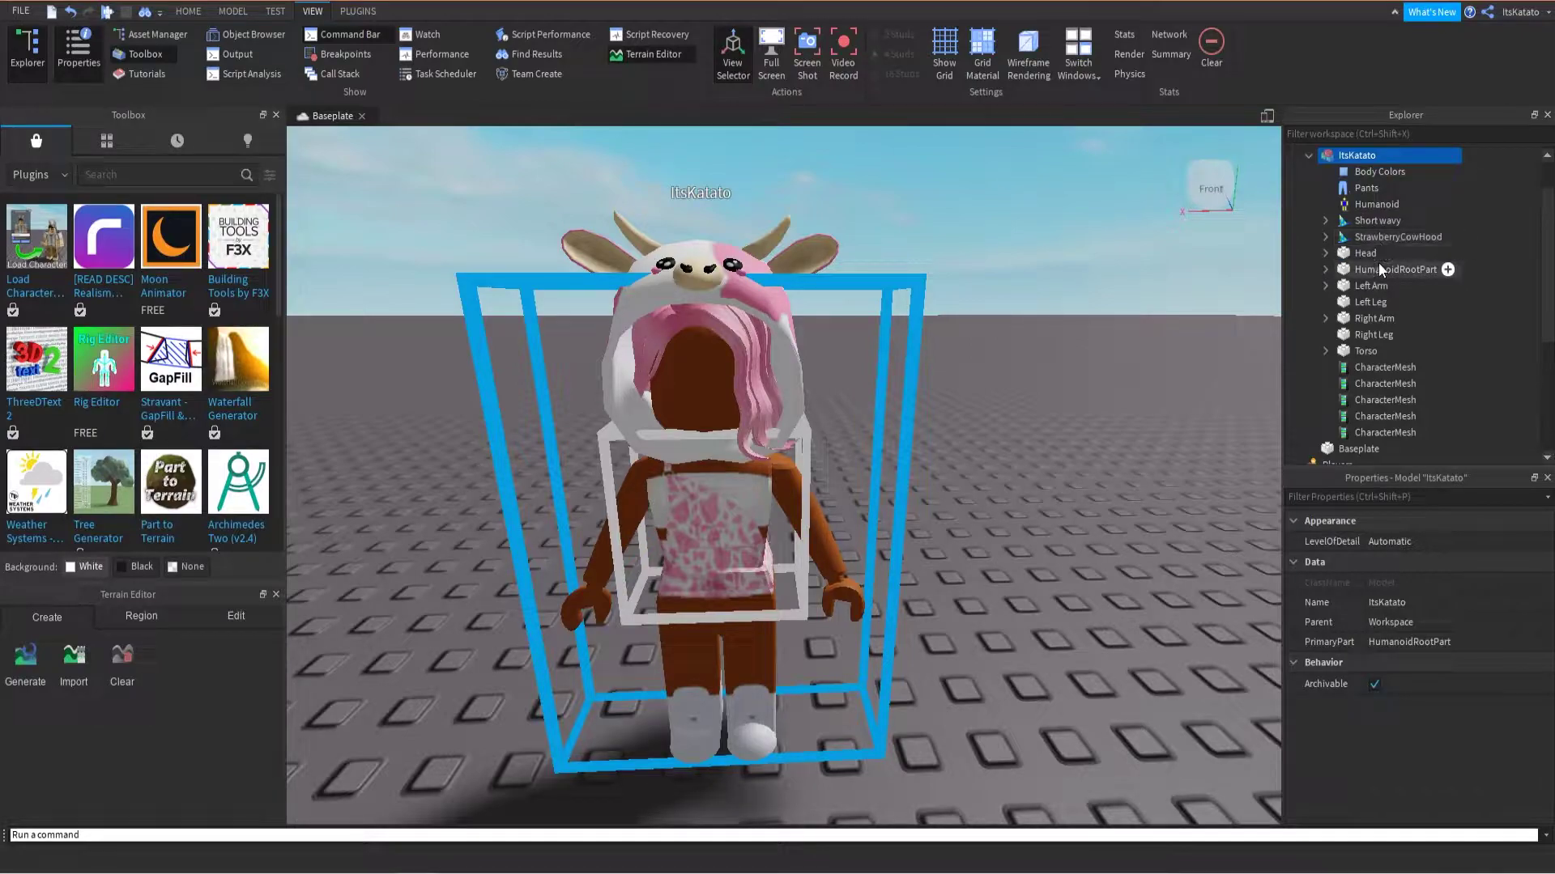
{"action": "left_click", "coordinate": [1368, 287]}
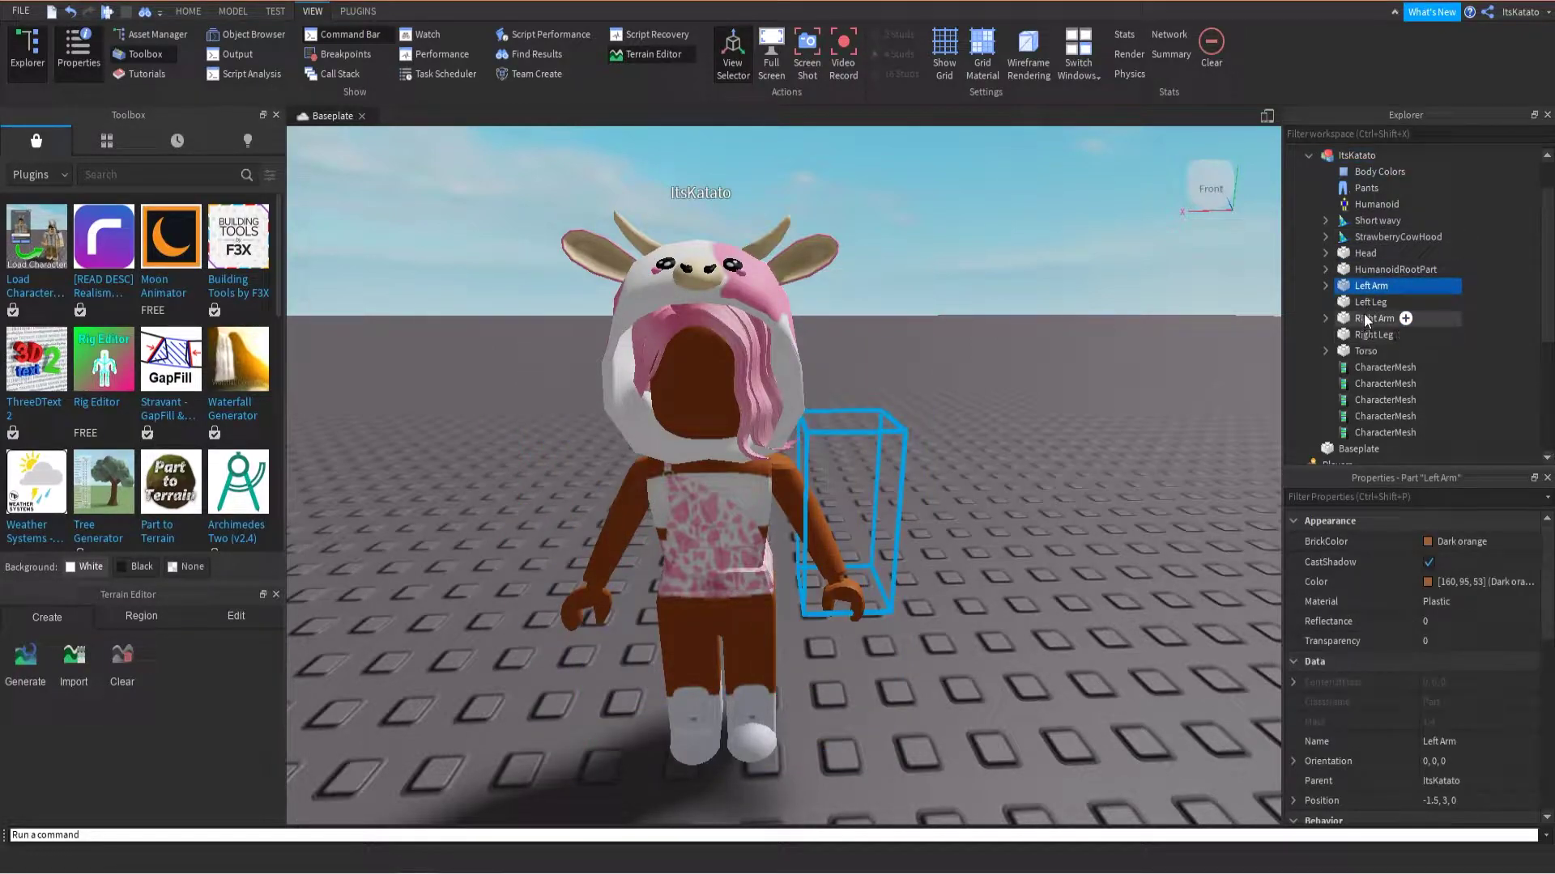
{"action": "key", "text": "Delete"}
{"action": "left_click", "coordinate": [1365, 303]}
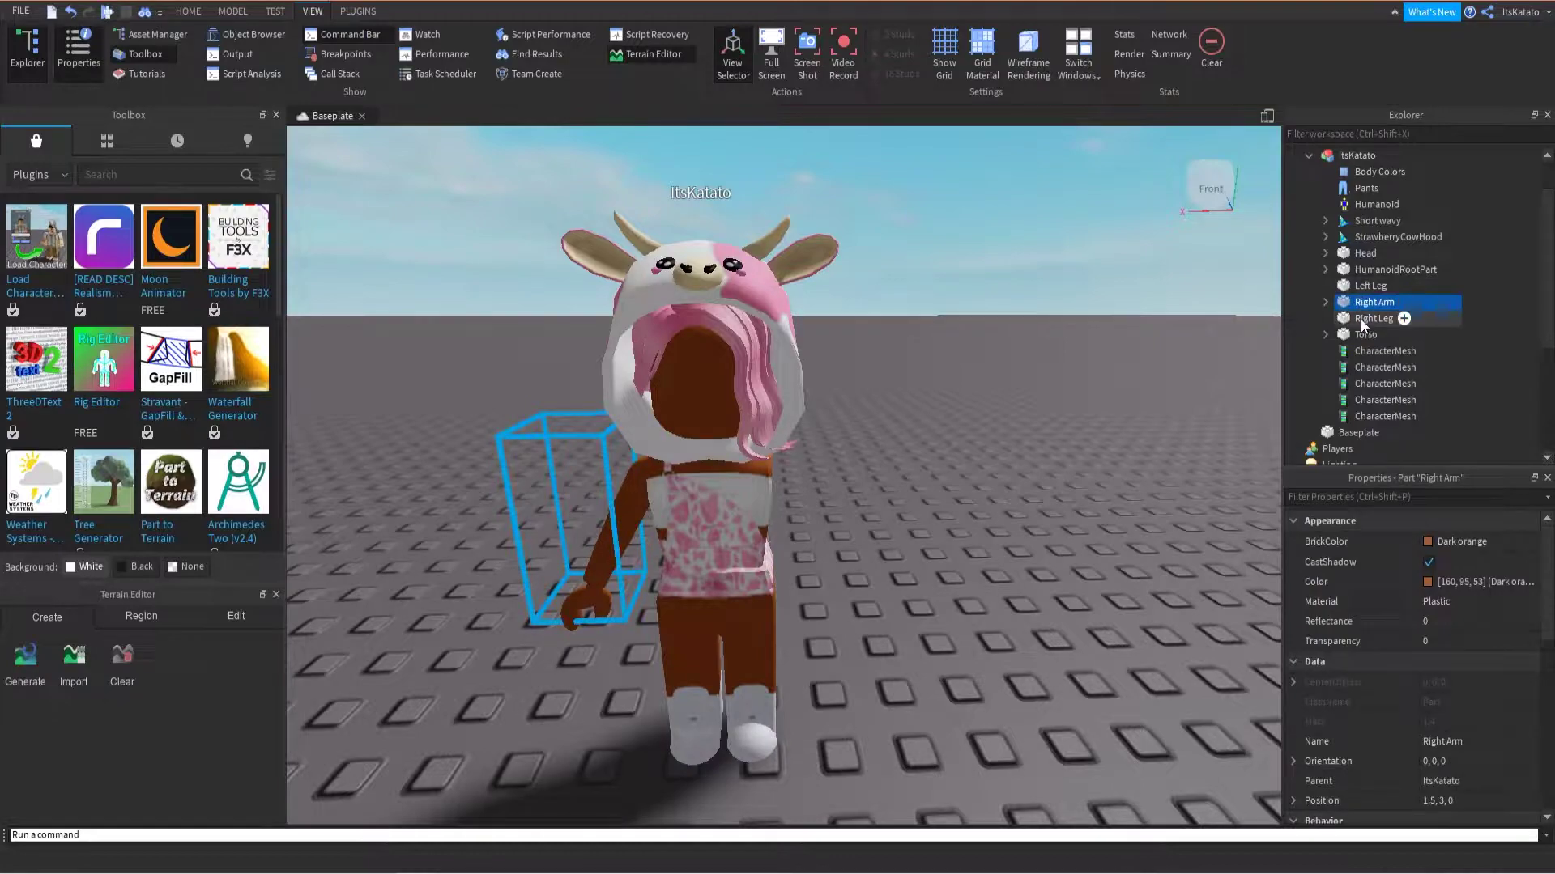
{"action": "key", "text": "Delete"}
Step: Delete the Left Leg, Right Leg and Torso parts from the character model, keeping its Head and headwear
{"action": "left_click", "coordinate": [1367, 290]}
{"action": "key", "text": "Delete"}
{"action": "left_click", "coordinate": [1366, 288]}
{"action": "key", "text": "Delete"}
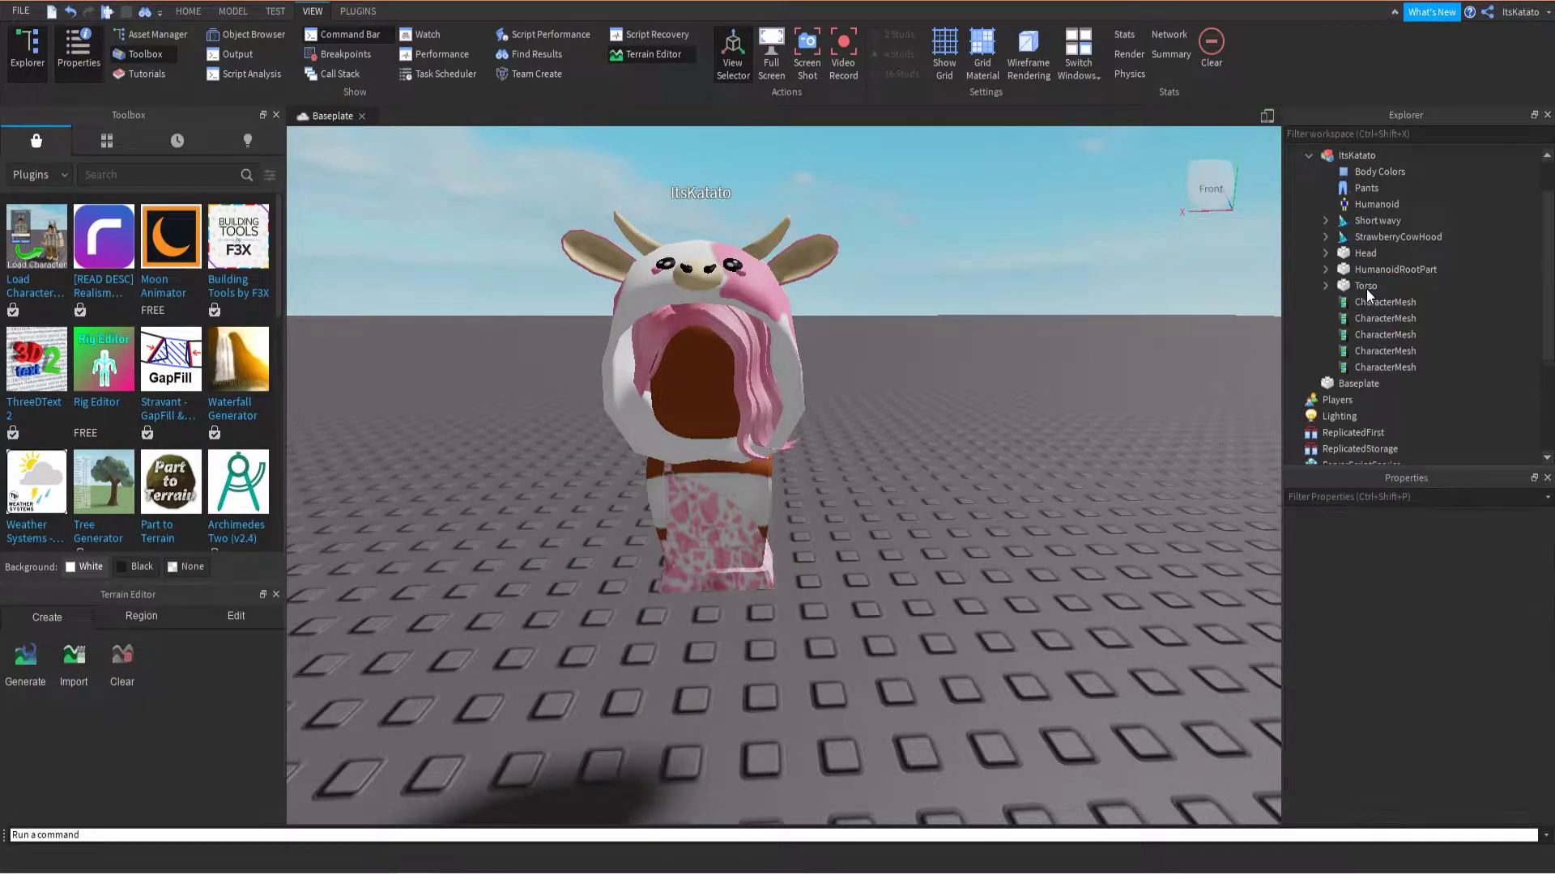
{"action": "left_click", "coordinate": [1367, 288]}
{"action": "key", "text": "Delete"}
{"action": "mouse_move", "coordinate": [1024, 415]}
{"action": "middle_mouse_down"}
{"action": "mouse_move", "coordinate": [1010, 396]}
{"action": "mouse_move", "coordinate": [1022, 425]}
{"action": "middle_mouse_up"}
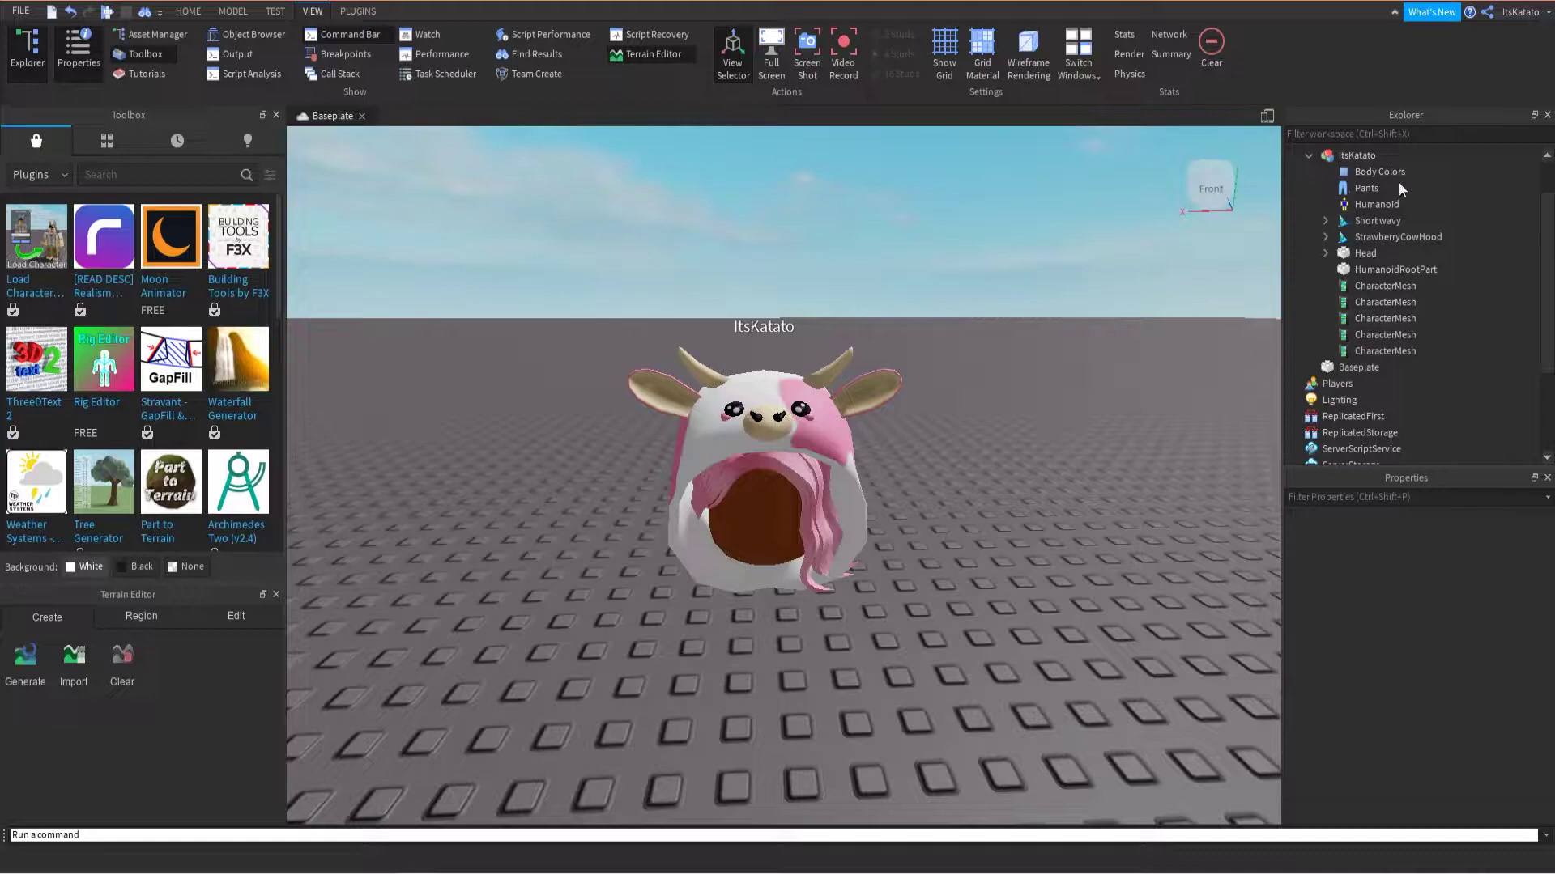
Step: Export the remaining head and headwear model as an OBJ file named head into the avatar's head folder under Renders
{"action": "right_click", "coordinate": [1338, 156]}
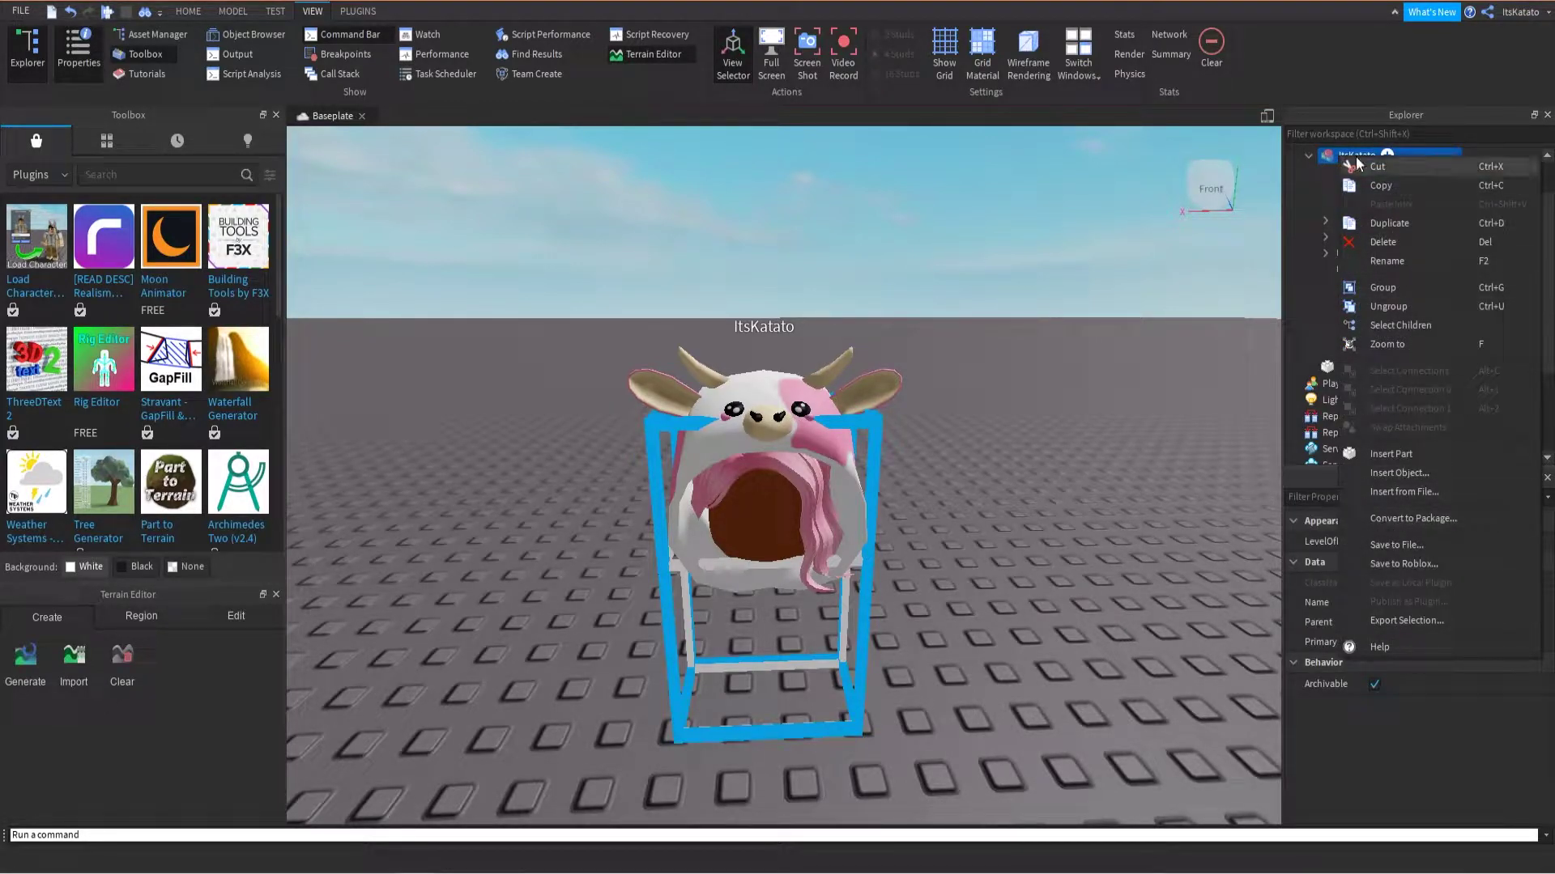
{"action": "left_click", "coordinate": [1411, 619]}
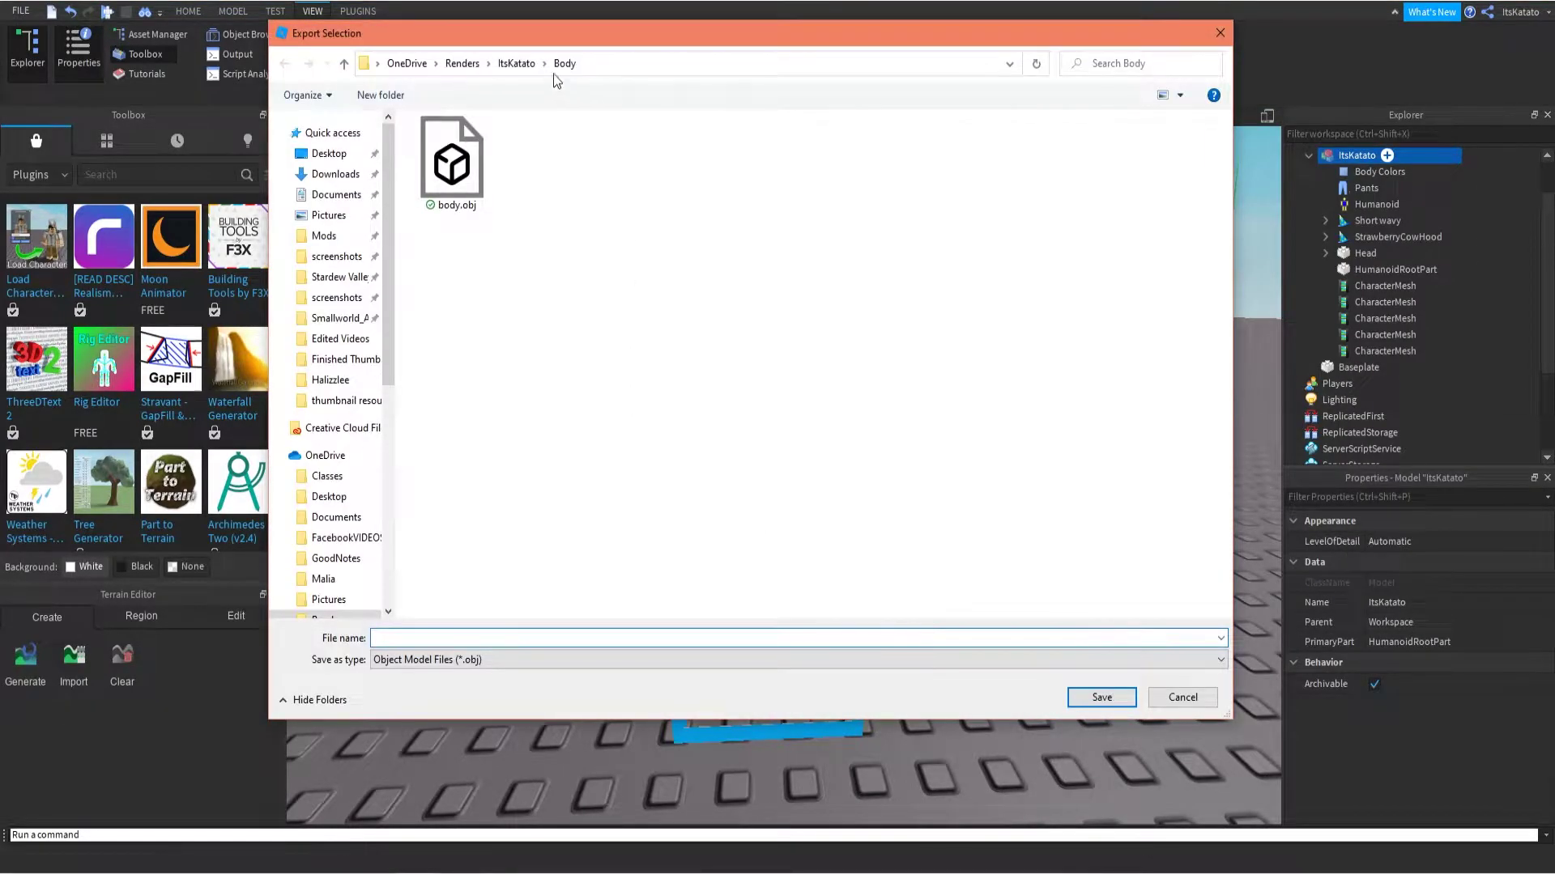
{"action": "left_click", "coordinate": [515, 63]}
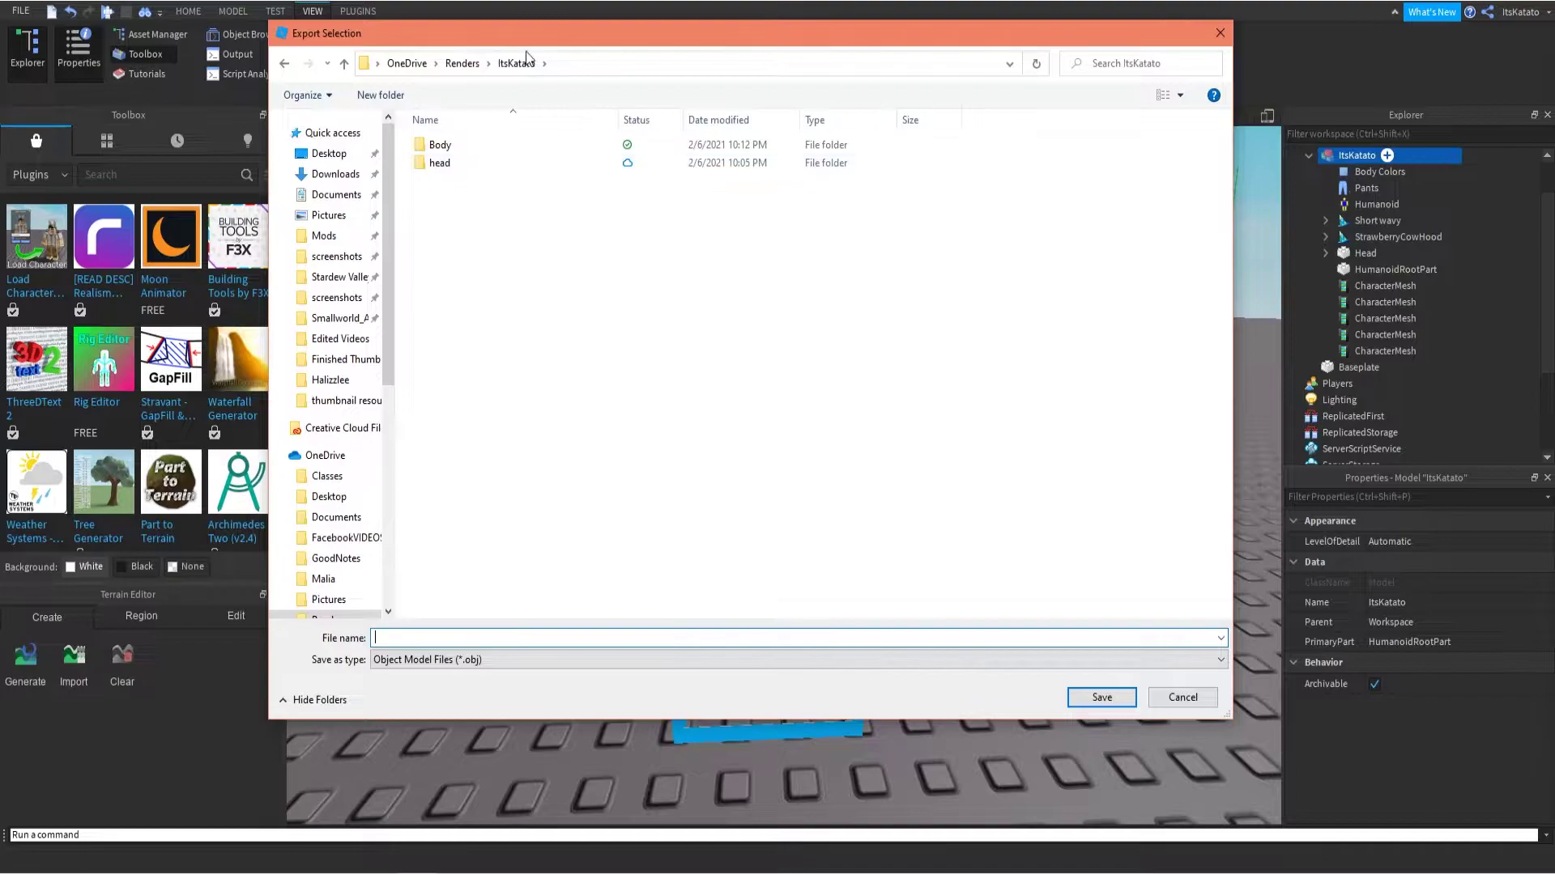
{"action": "double_click", "coordinate": [497, 163]}
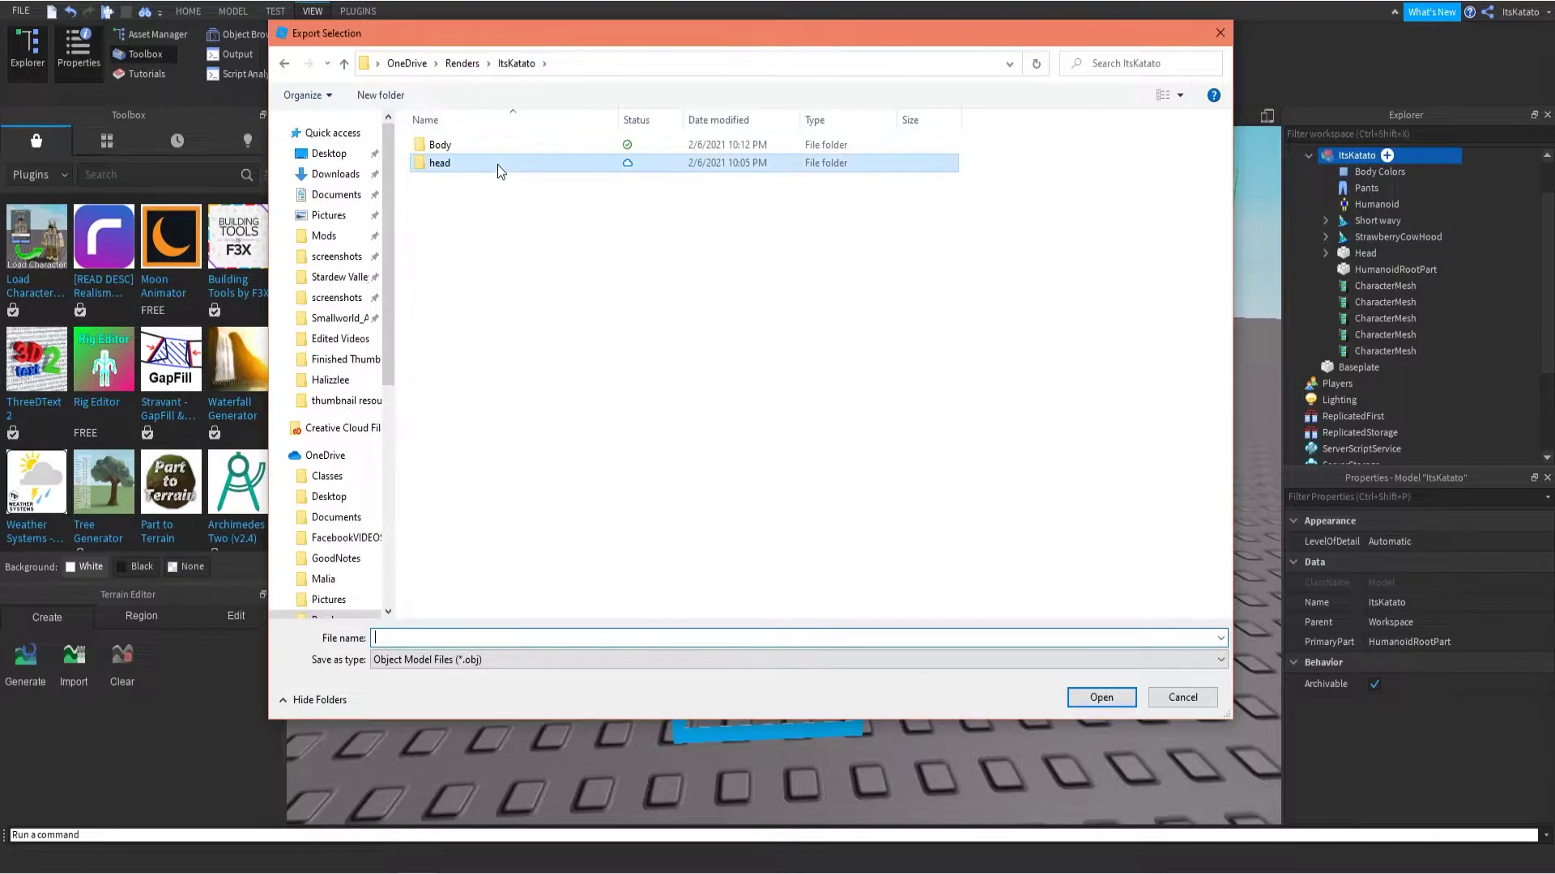
{"action": "left_click", "coordinate": [473, 640]}
{"action": "type", "text": "head"}
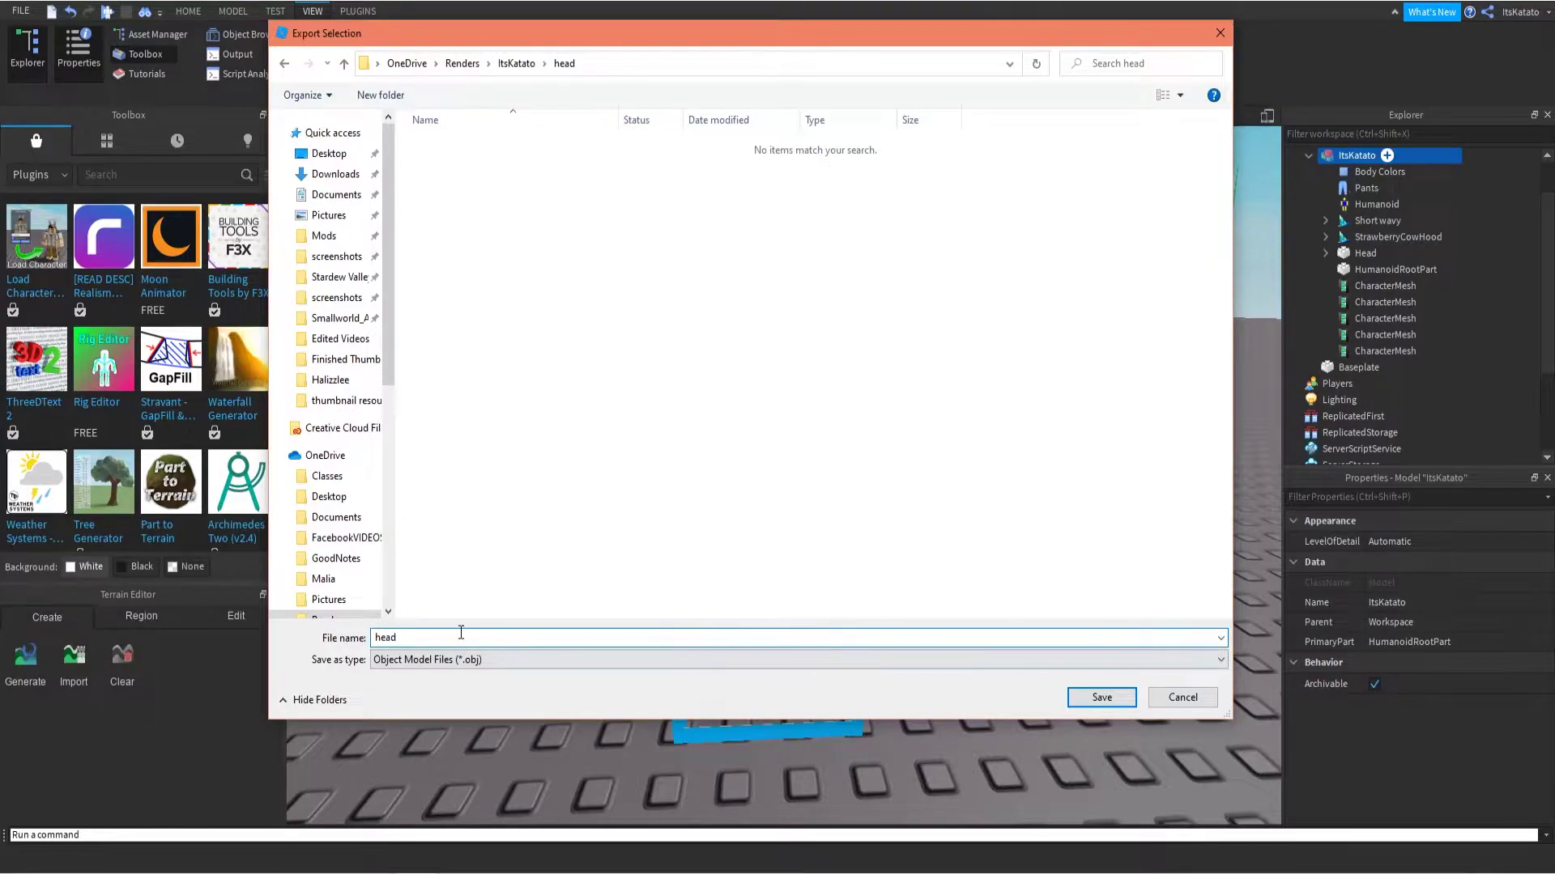
{"action": "left_click", "coordinate": [1101, 698]}
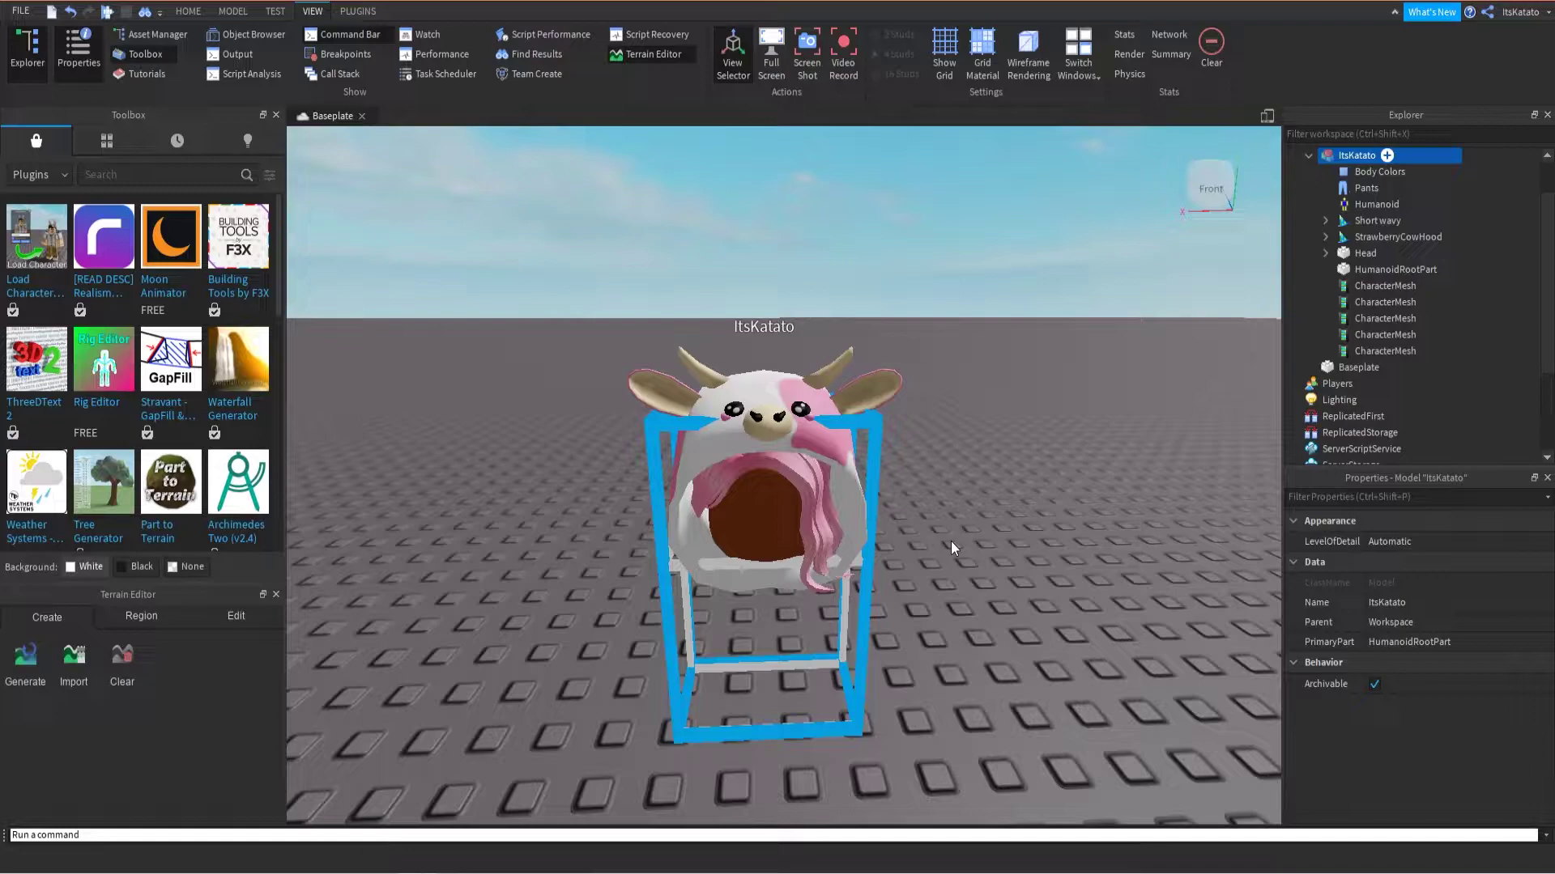
{"action": "right_click", "coordinate": [1358, 158]}
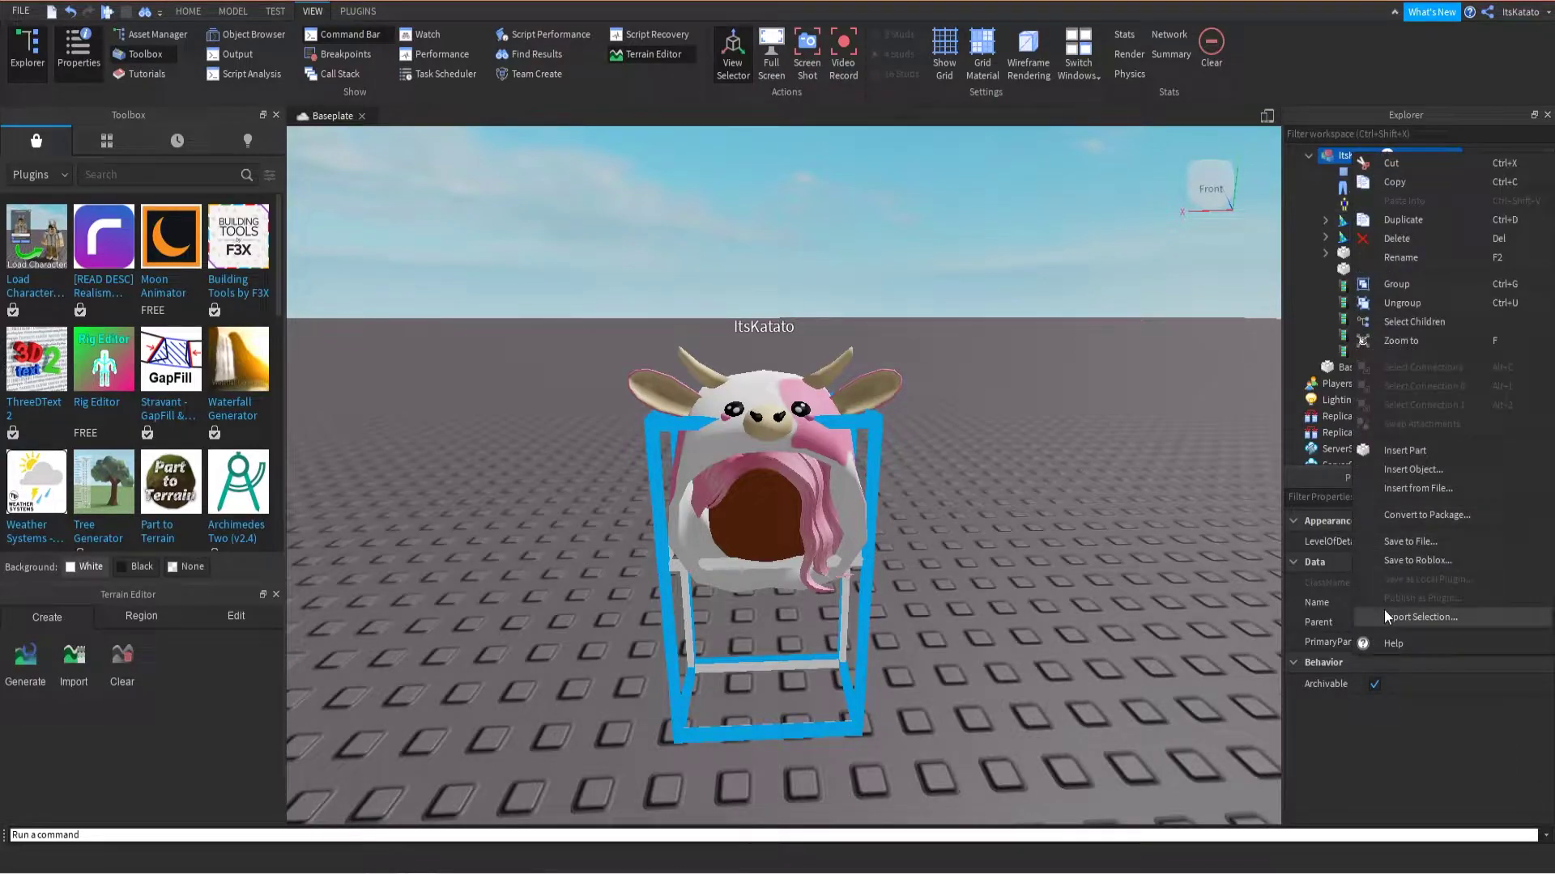
{"action": "left_click", "coordinate": [1281, 37]}
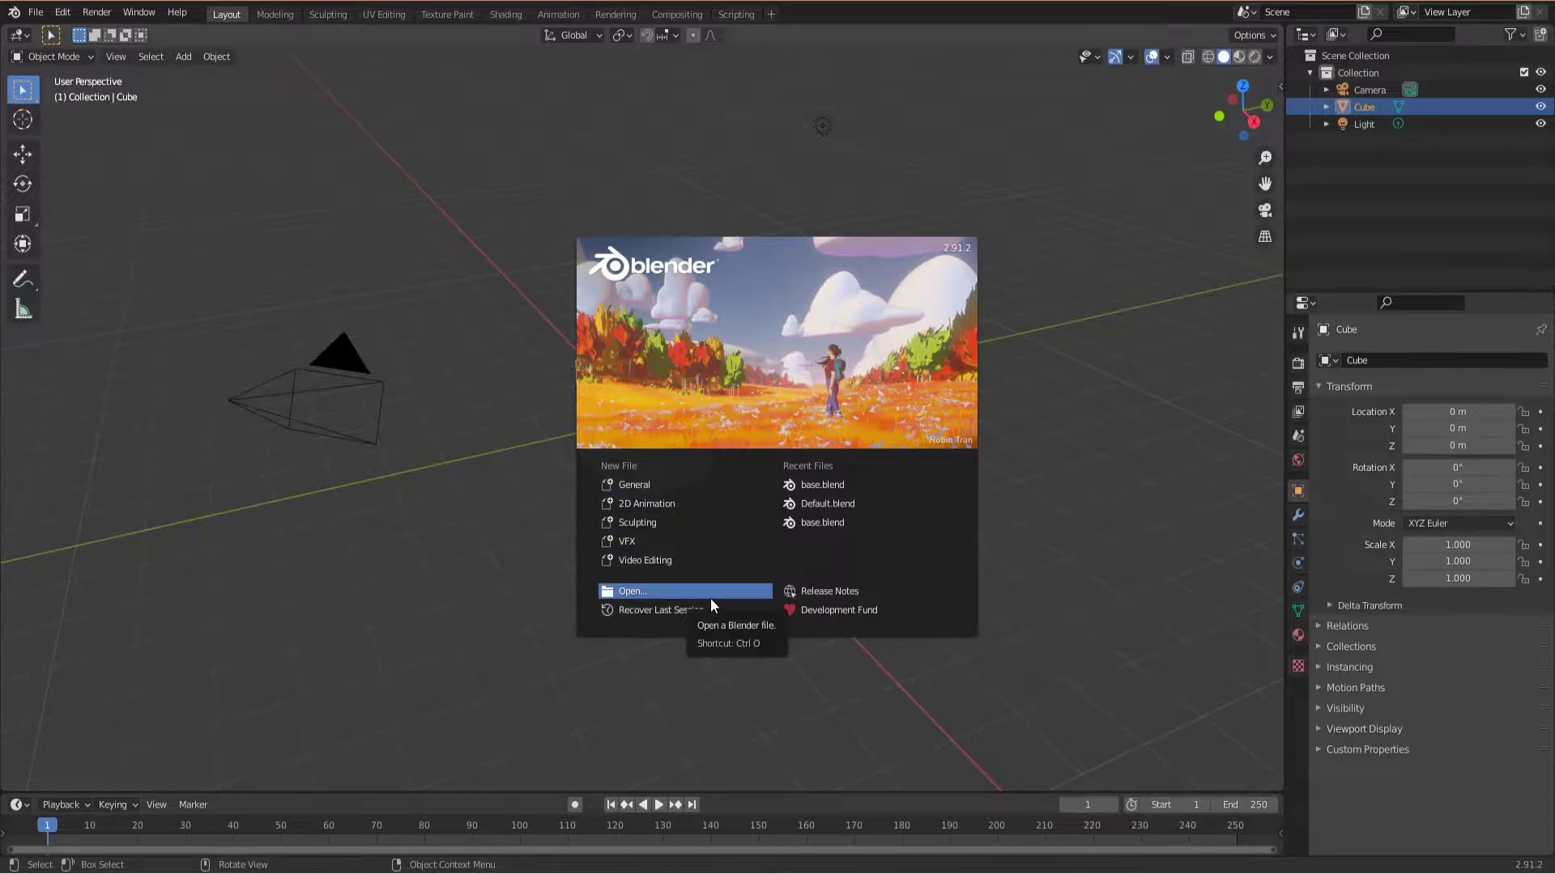
Step: Switch to Blender, start opening a file, and browse the Renders and GFX folders for the rig file
{"action": "left_click", "coordinate": [659, 591]}
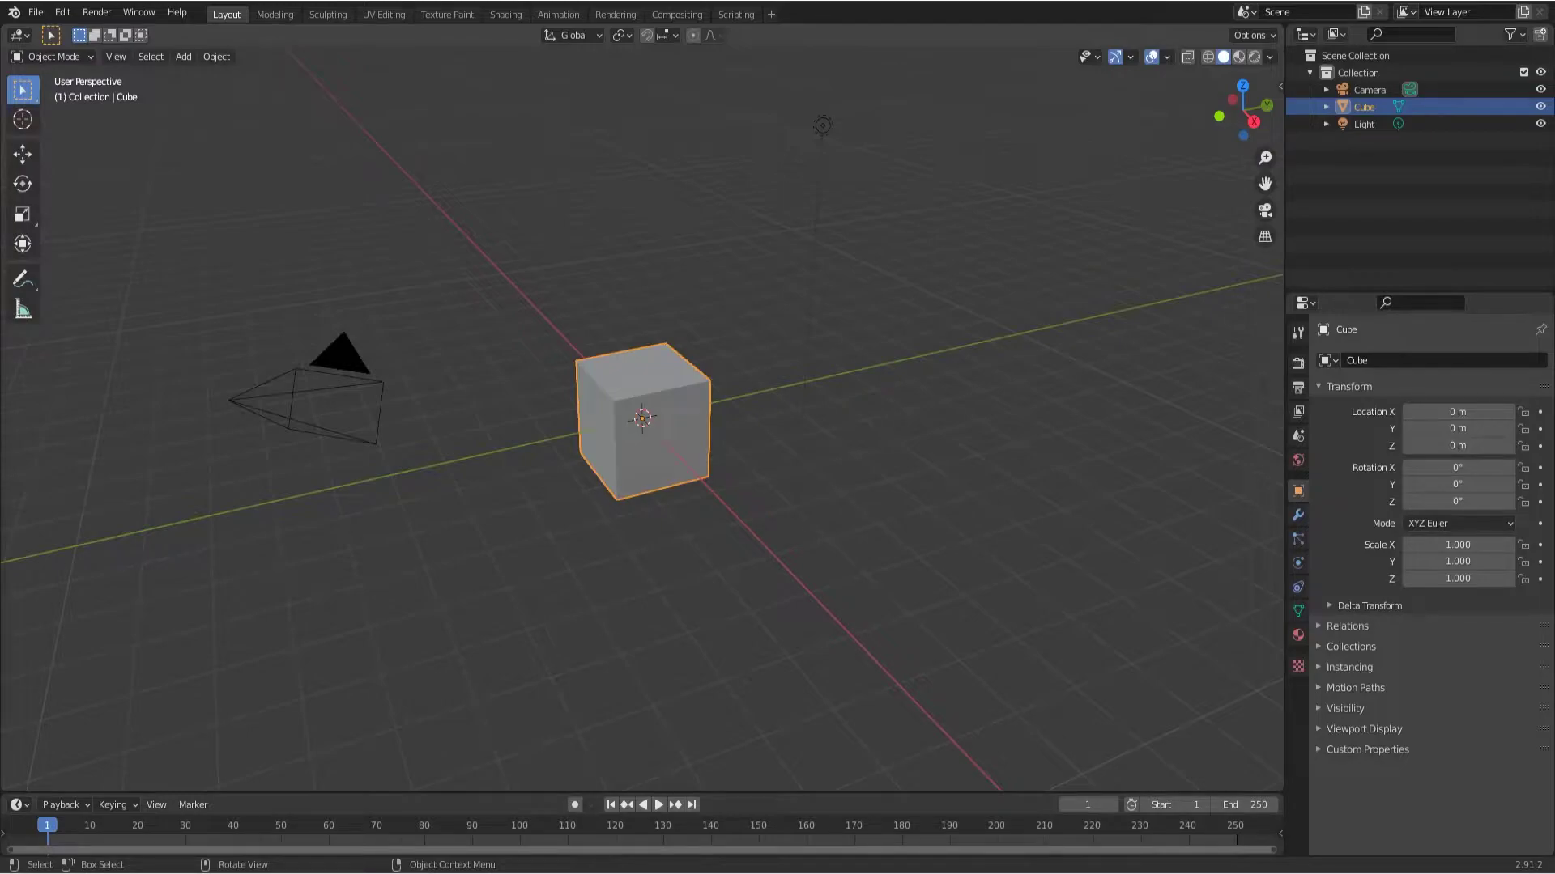
{"action": "left_click_drag", "start_coordinate": [561, 164], "coordinate": [902, 86]}
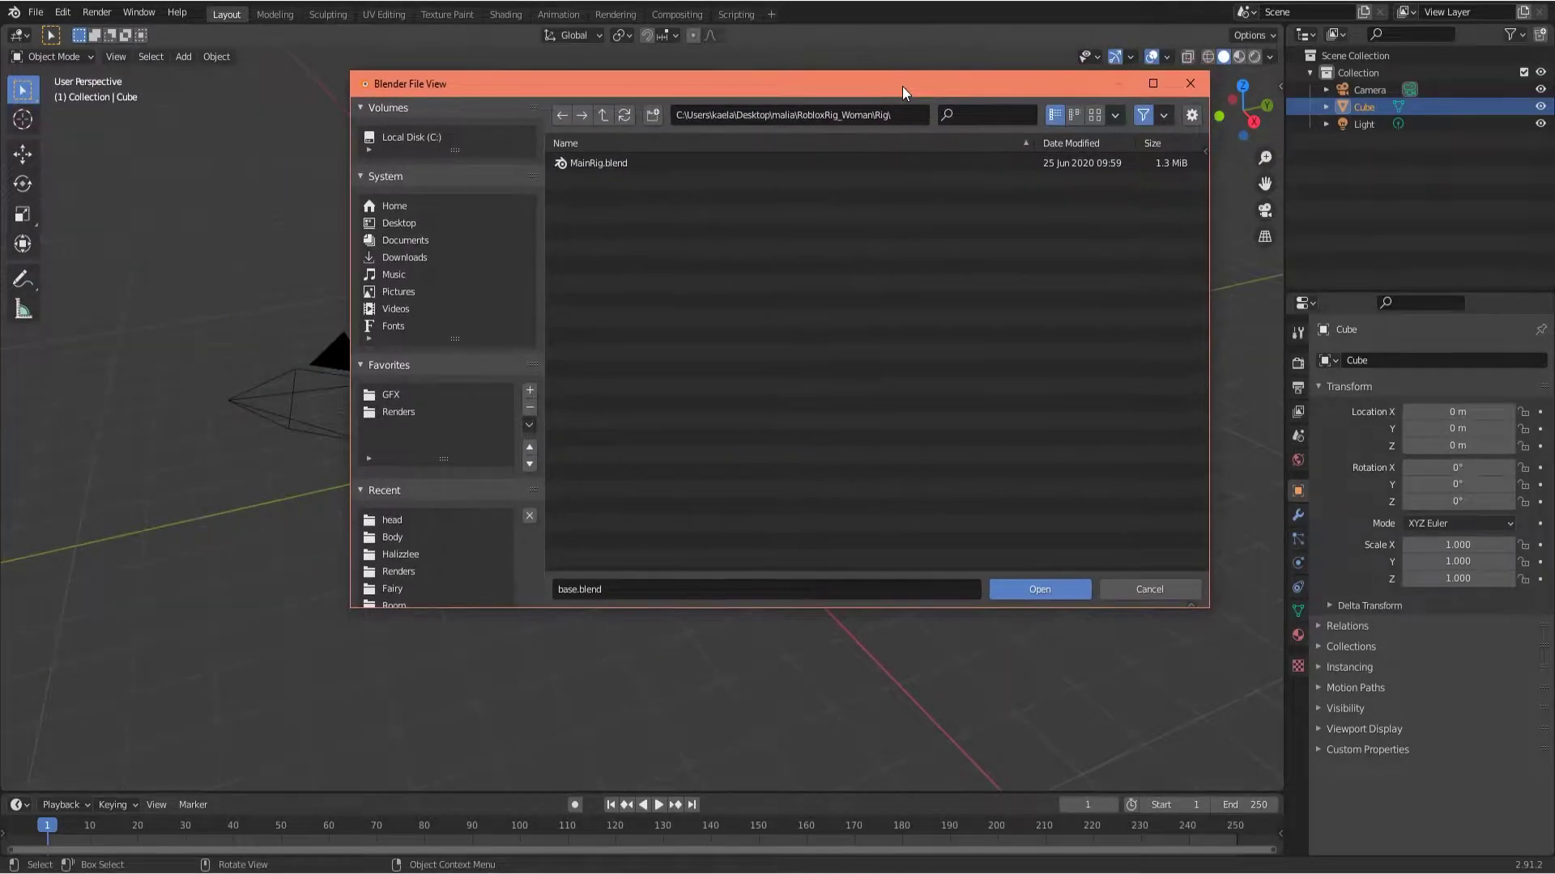
{"action": "left_click", "coordinate": [605, 115]}
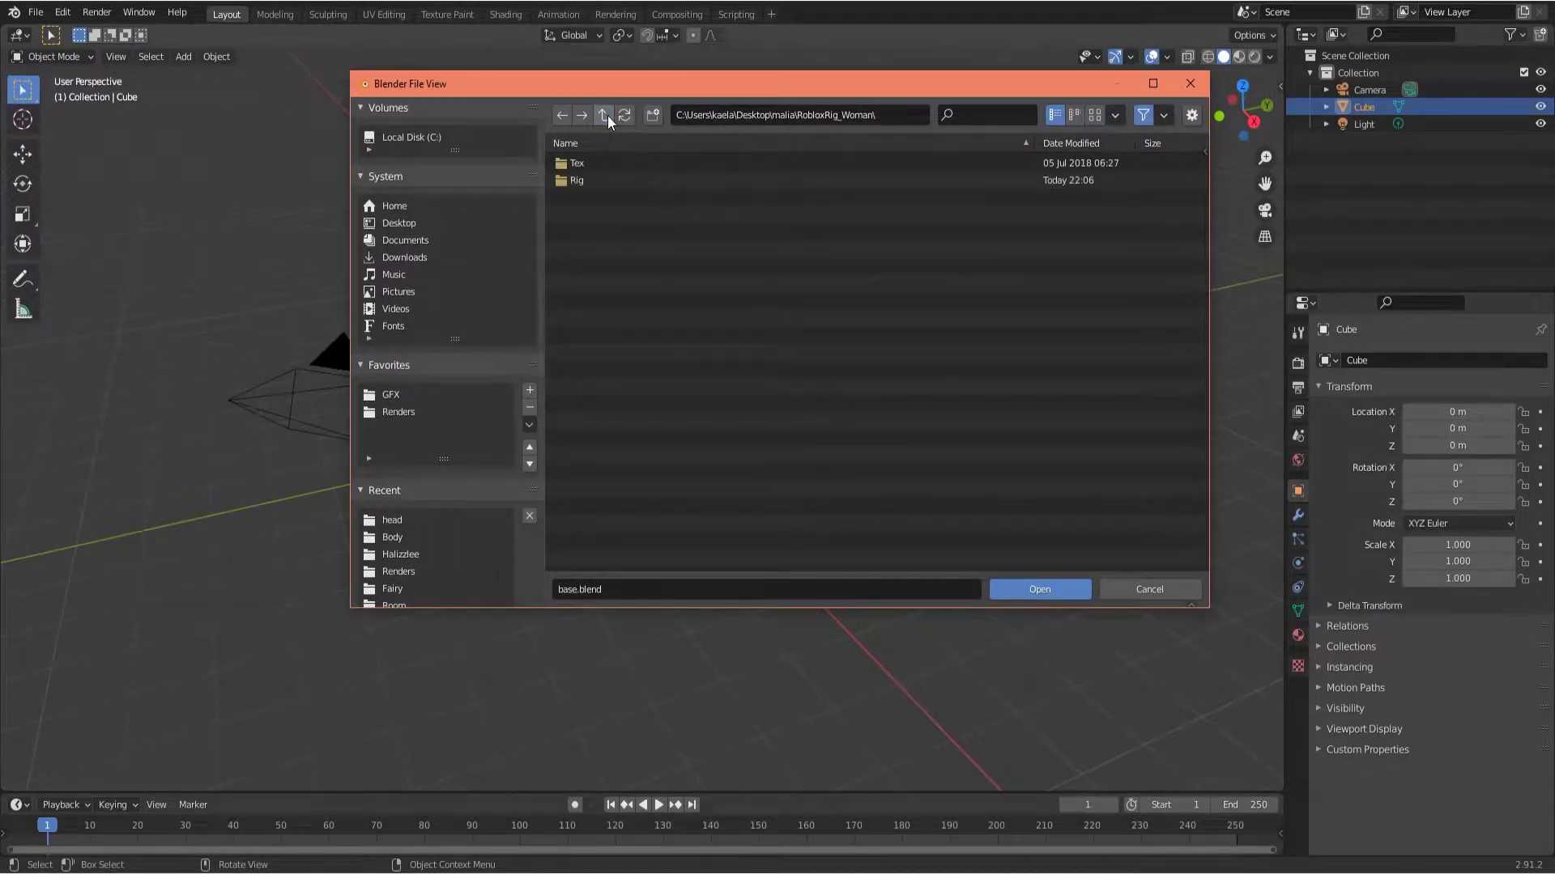
{"action": "left_click", "coordinate": [604, 115]}
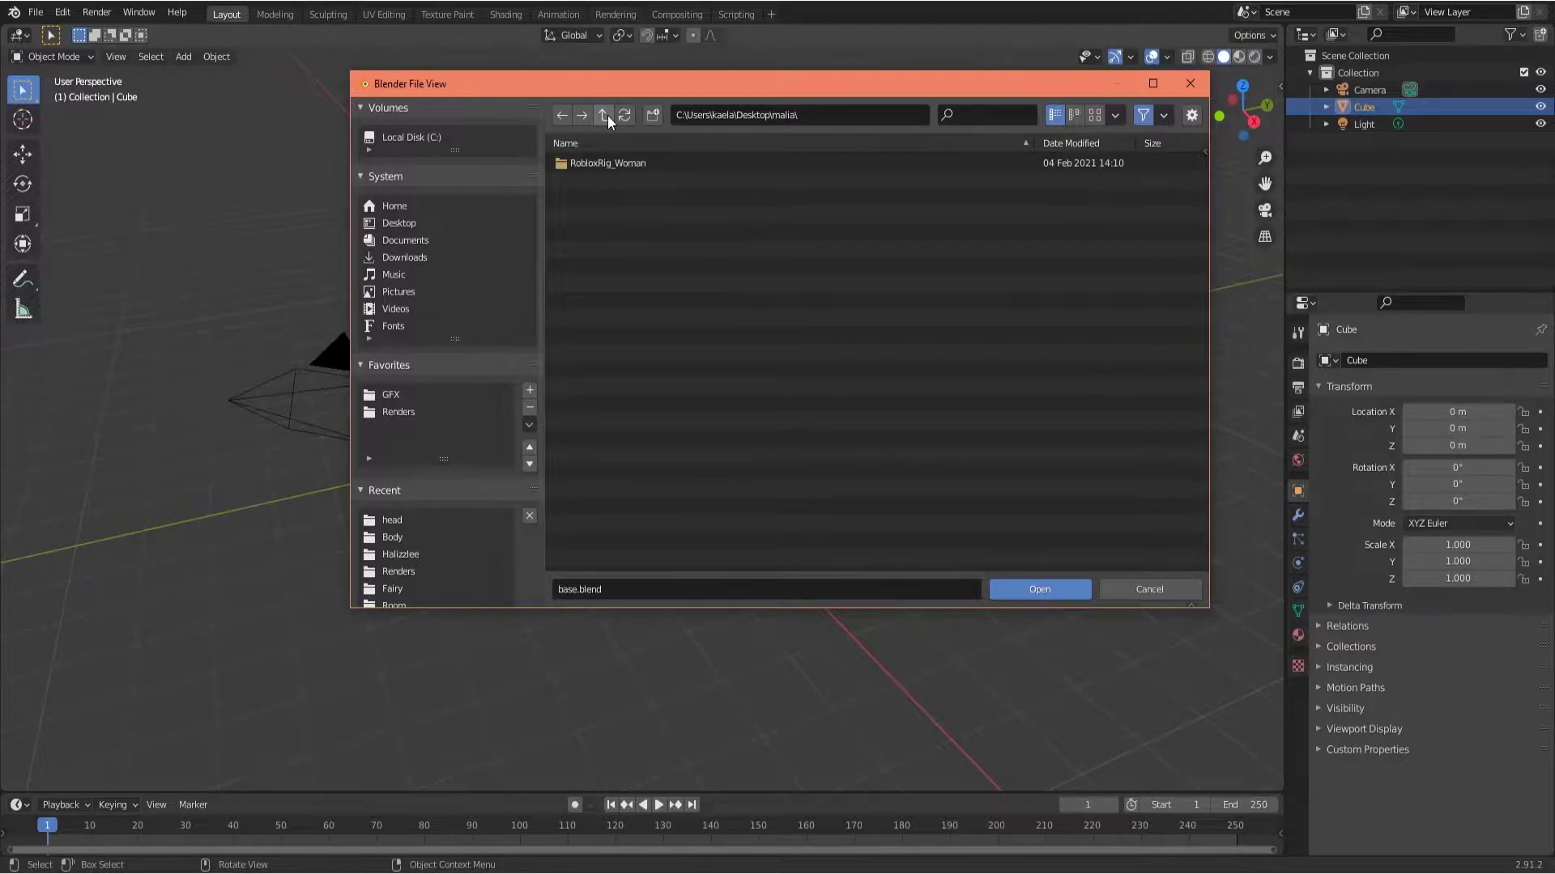
{"action": "left_click", "coordinate": [406, 573]}
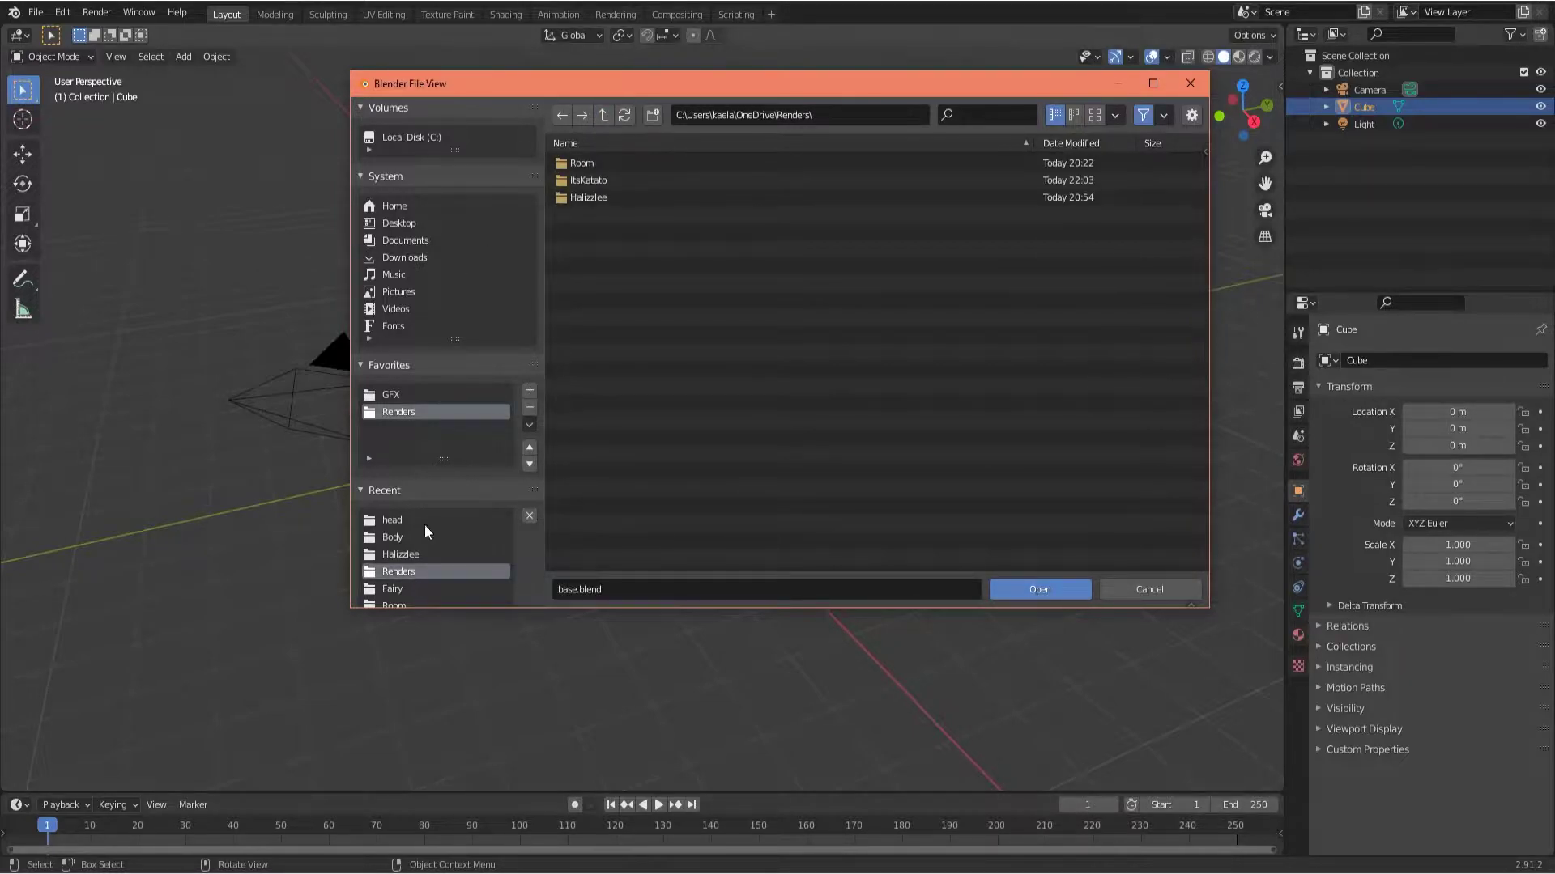
{"action": "double_click", "coordinate": [614, 178]}
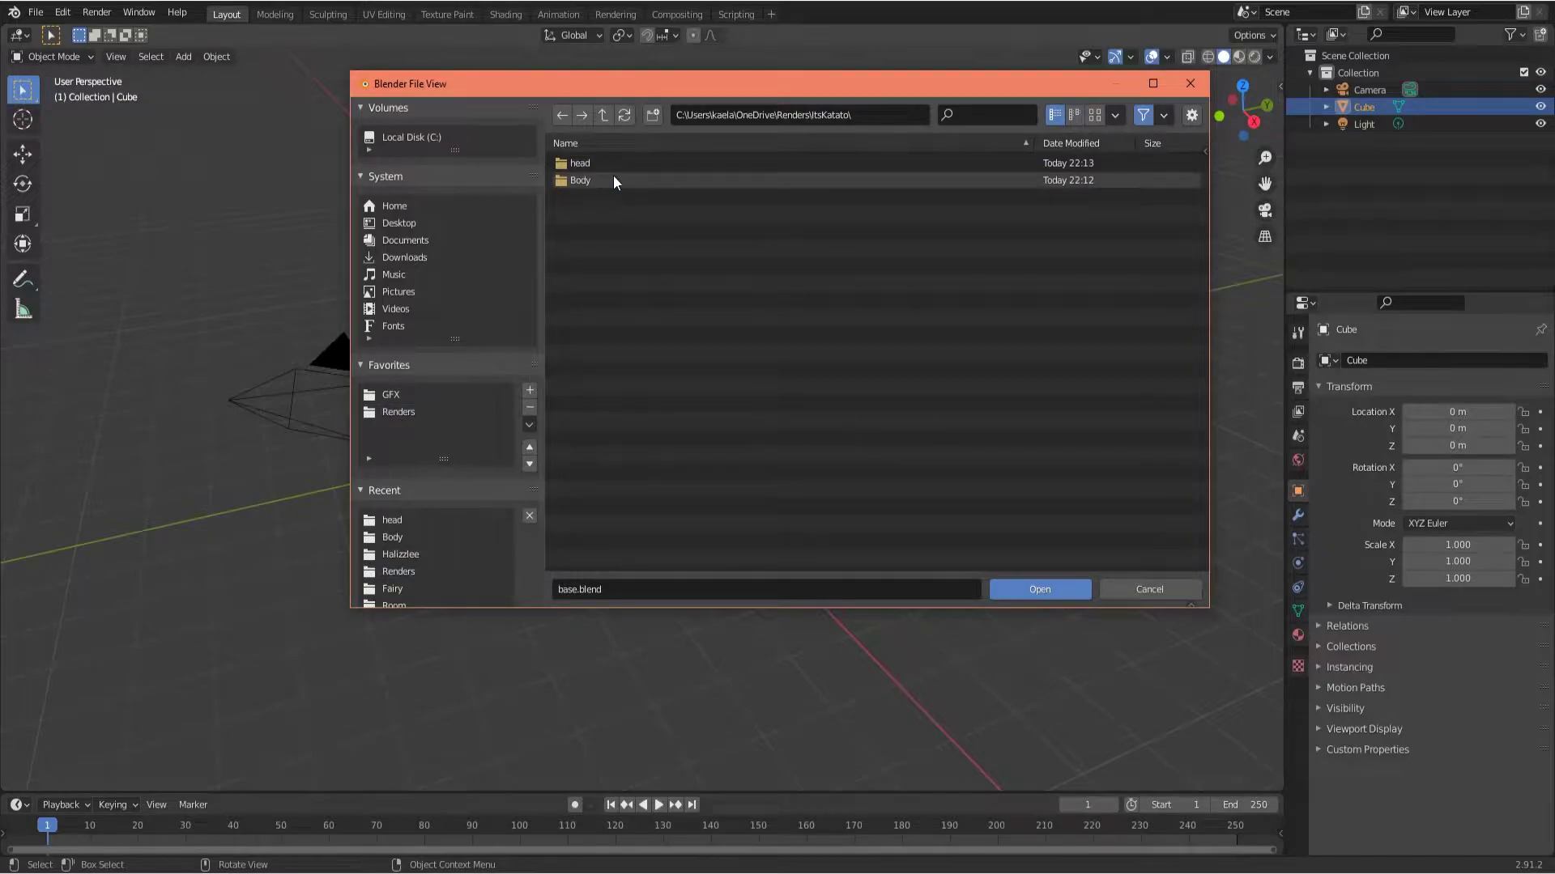
{"action": "left_click", "coordinate": [607, 120]}
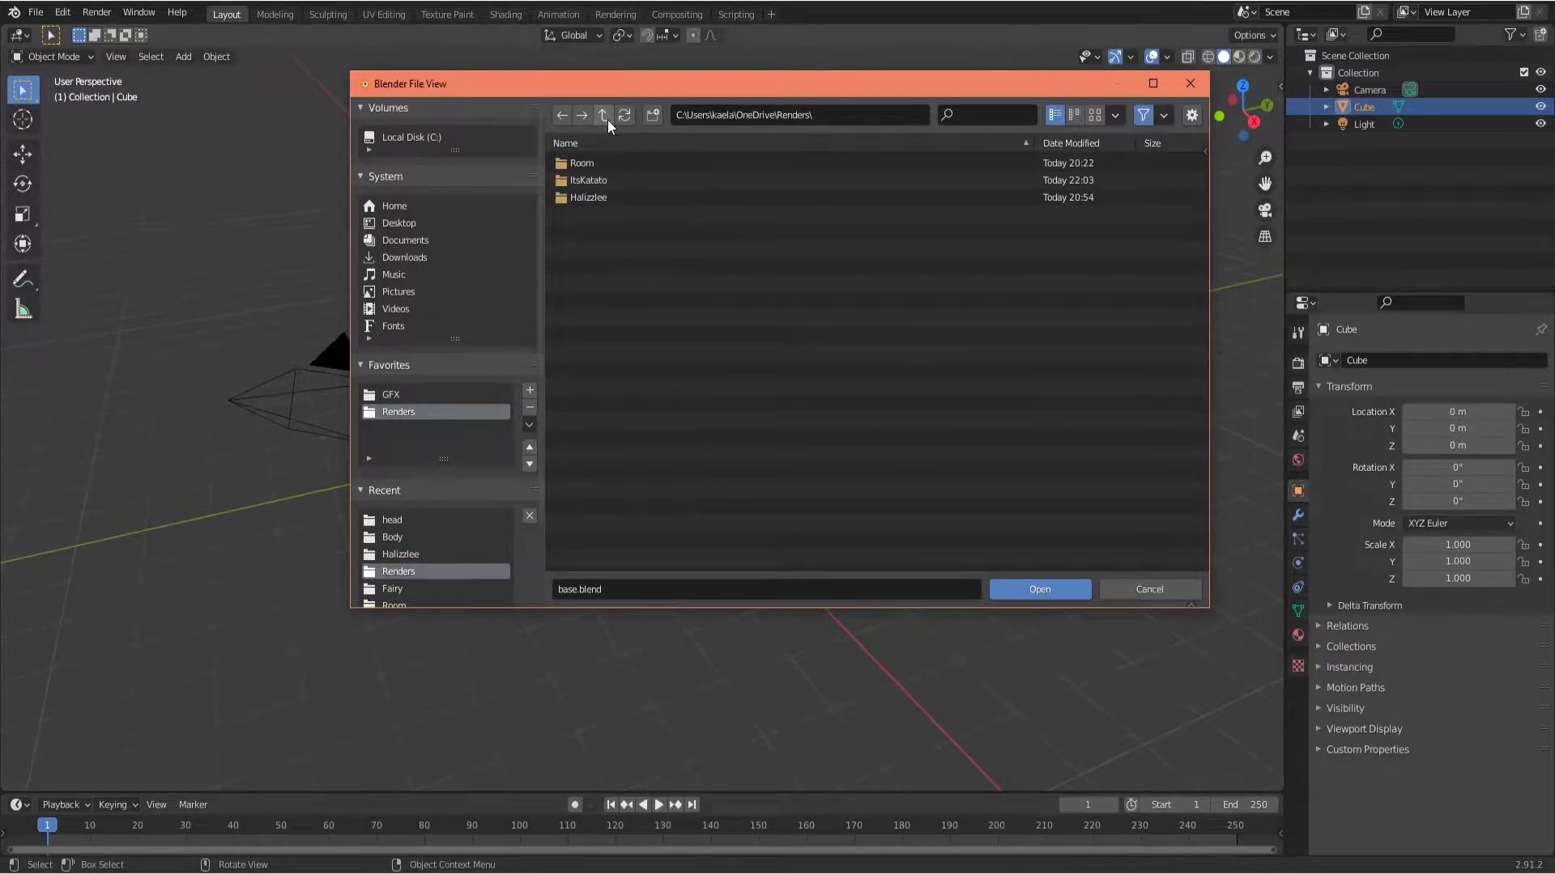
{"action": "left_click", "coordinate": [408, 394]}
{"action": "scroll", "coordinate": [420, 522], "scroll_direction": "down", "scroll_amount": 2}
{"action": "scroll", "coordinate": [420, 521], "scroll_direction": "down", "scroll_amount": 1}
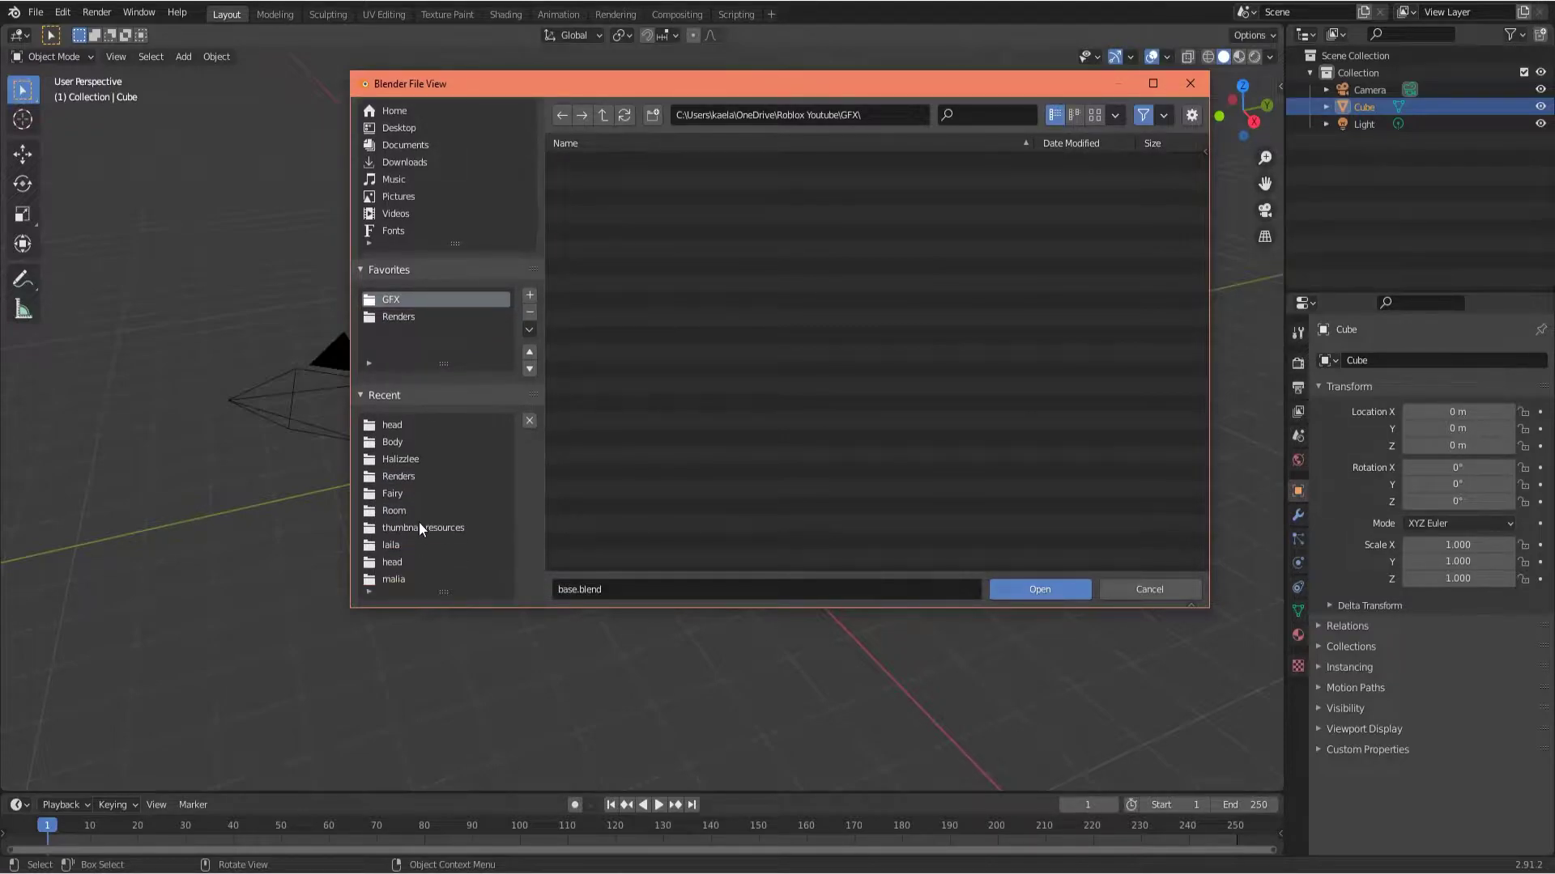
Step: Open MainRig.blend from the Rig folder inside RobloxRig_Woman
{"action": "left_click", "coordinate": [396, 578]}
{"action": "double_click", "coordinate": [574, 163]}
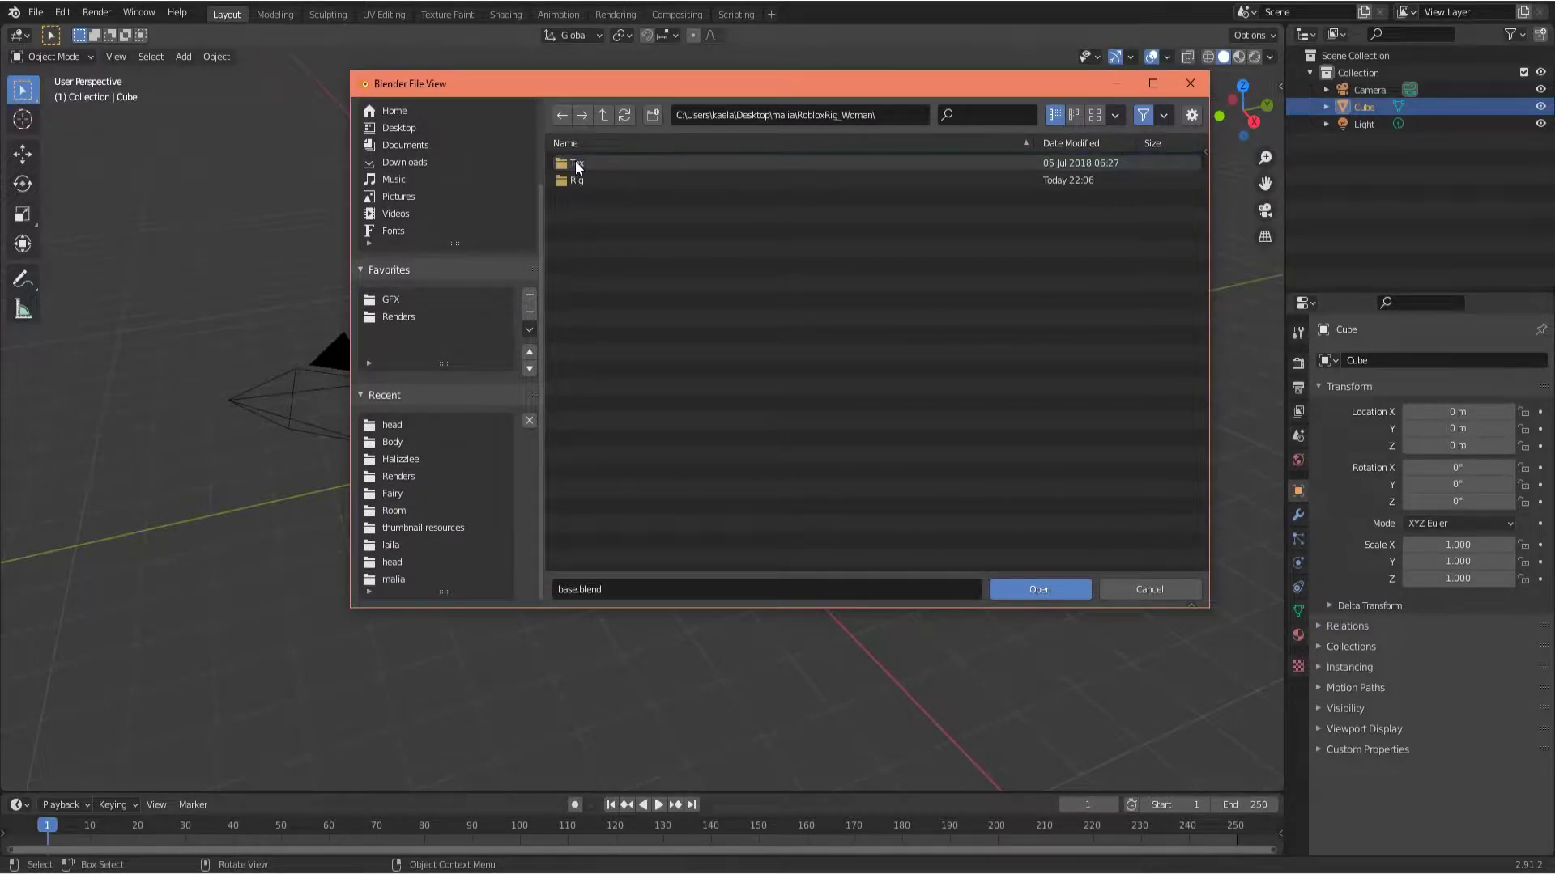
{"action": "left_click", "coordinate": [592, 175]}
{"action": "left_click", "coordinate": [602, 115]}
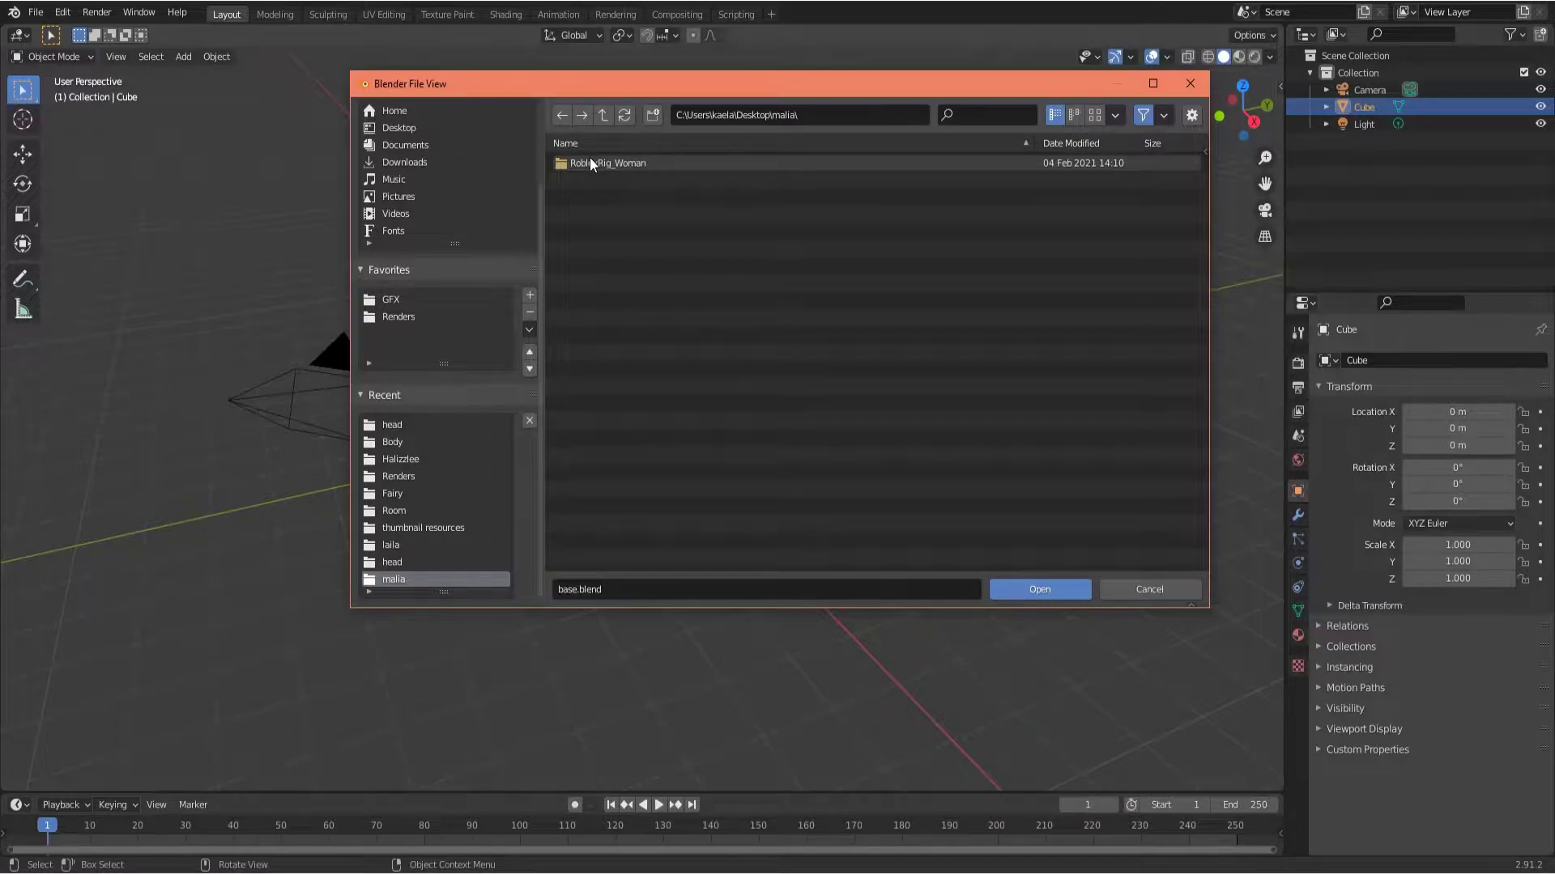
{"action": "double_click", "coordinate": [590, 161]}
{"action": "double_click", "coordinate": [611, 183]}
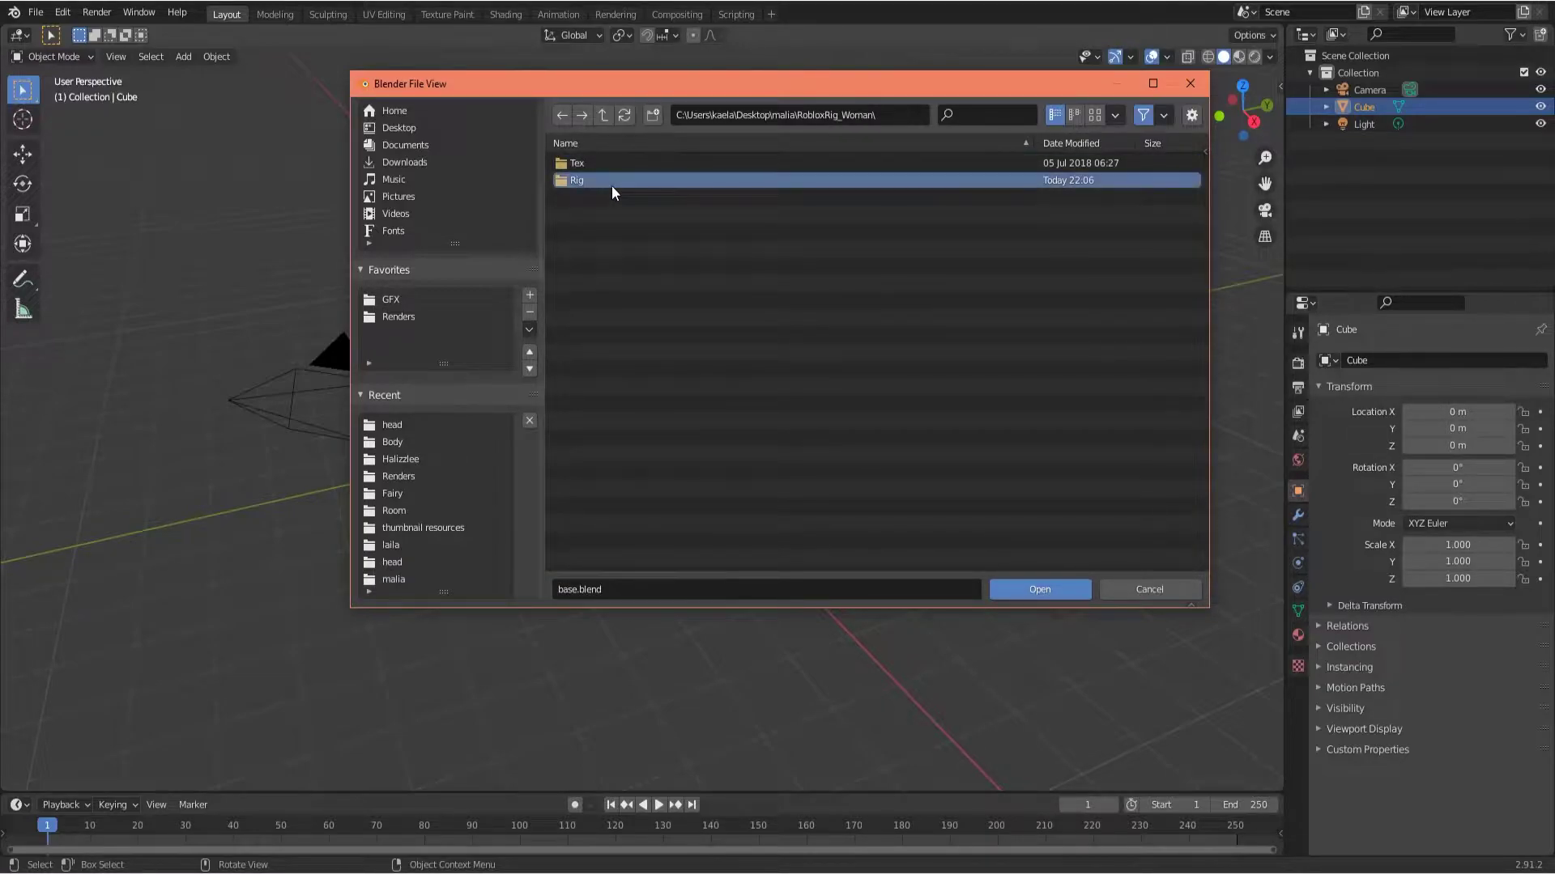
{"action": "left_click", "coordinate": [611, 166]}
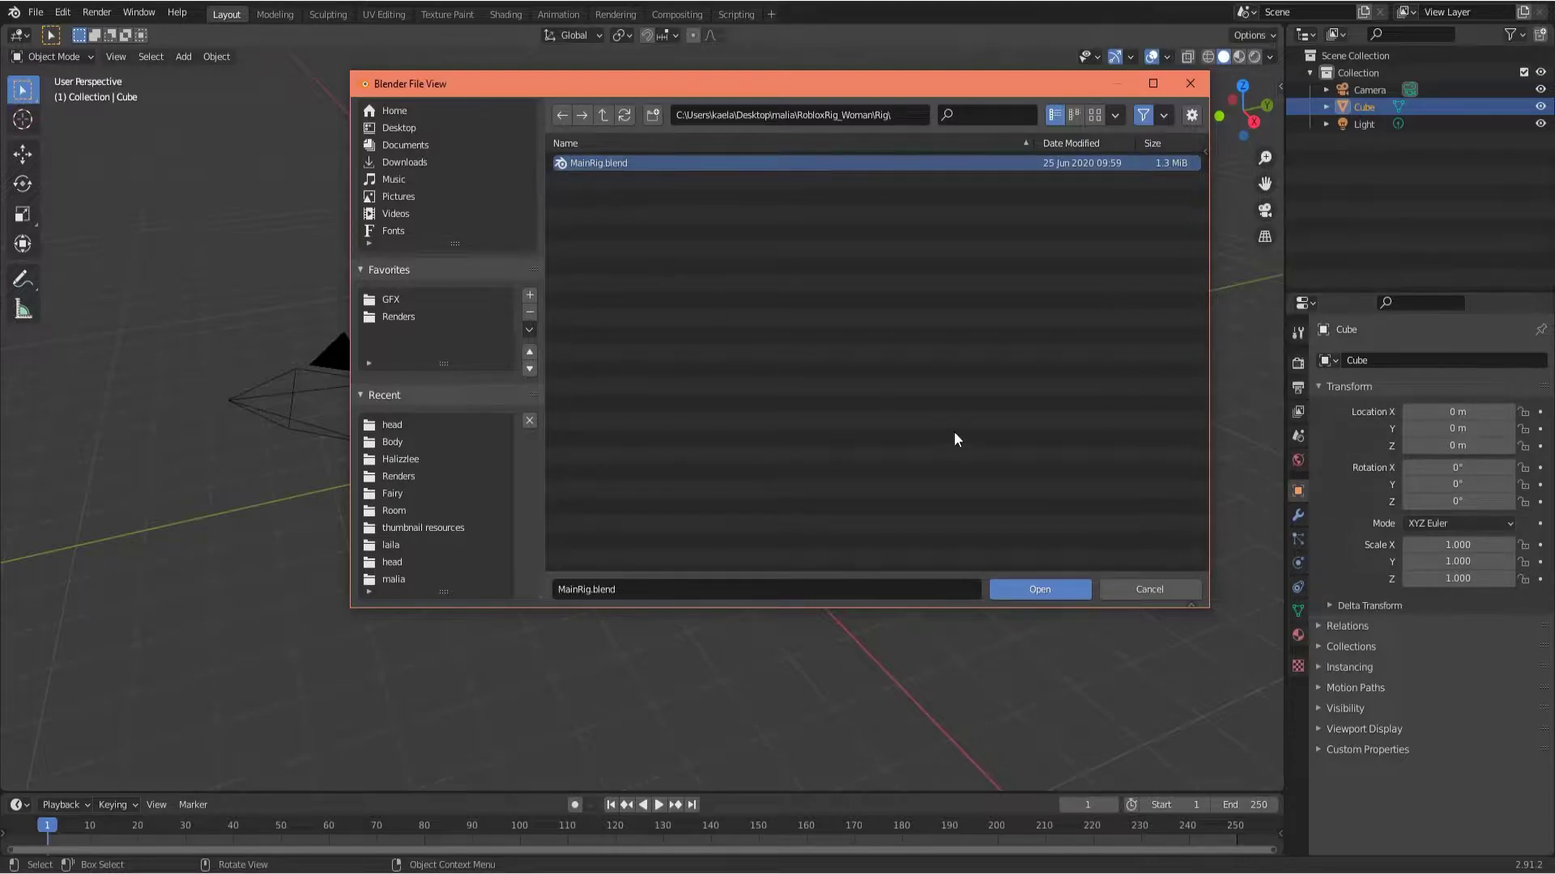
{"action": "left_click", "coordinate": [1036, 594]}
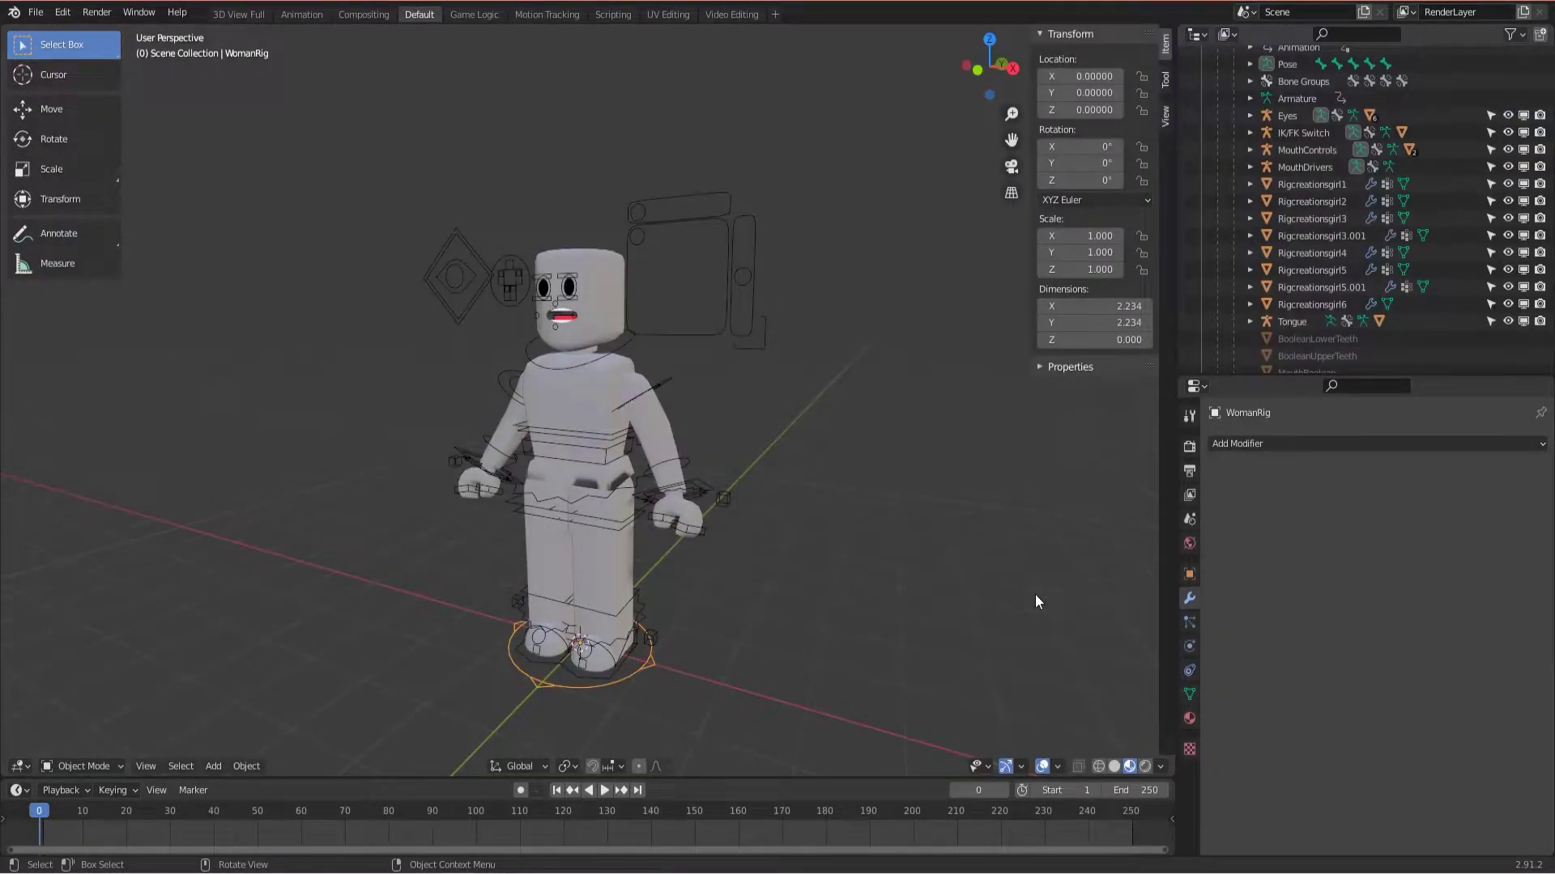
Step: Examine the woman rig's body, face and surrounding control shapes from several angles and distances
{"action": "middle_click_drag", "start_coordinate": [748, 421], "coordinate": [774, 426]}
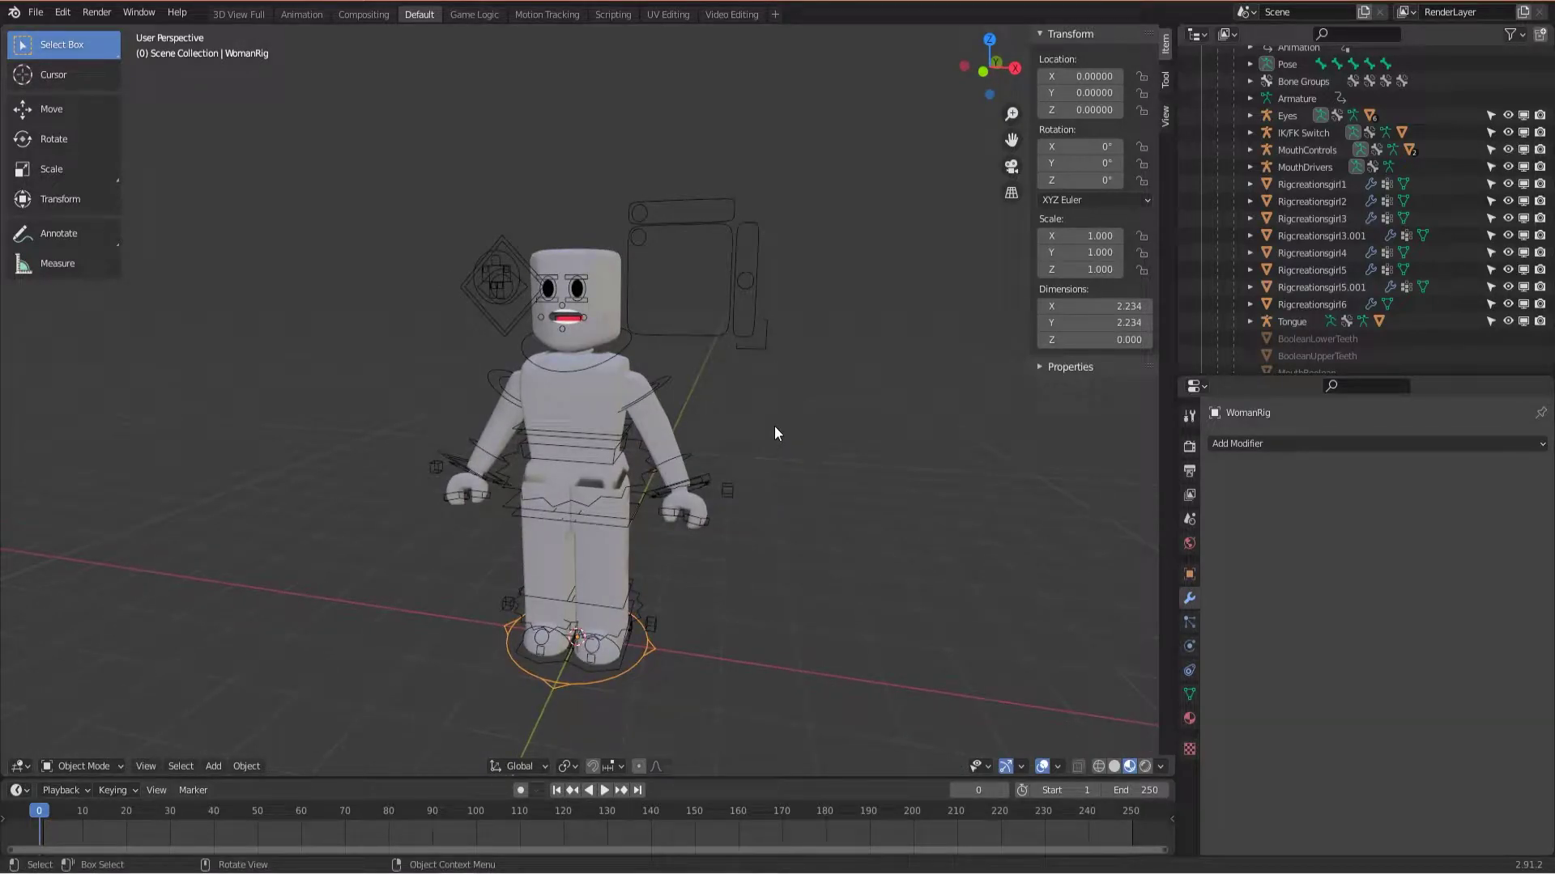
{"action": "scroll", "coordinate": [800, 418], "scroll_direction": "down", "scroll_amount": 3}
{"action": "scroll", "coordinate": [800, 418], "scroll_direction": "up", "scroll_amount": 6}
{"action": "scroll", "coordinate": [800, 418], "scroll_direction": "down", "scroll_amount": 4}
{"action": "scroll", "coordinate": [799, 465], "scroll_direction": "up", "scroll_amount": 4}
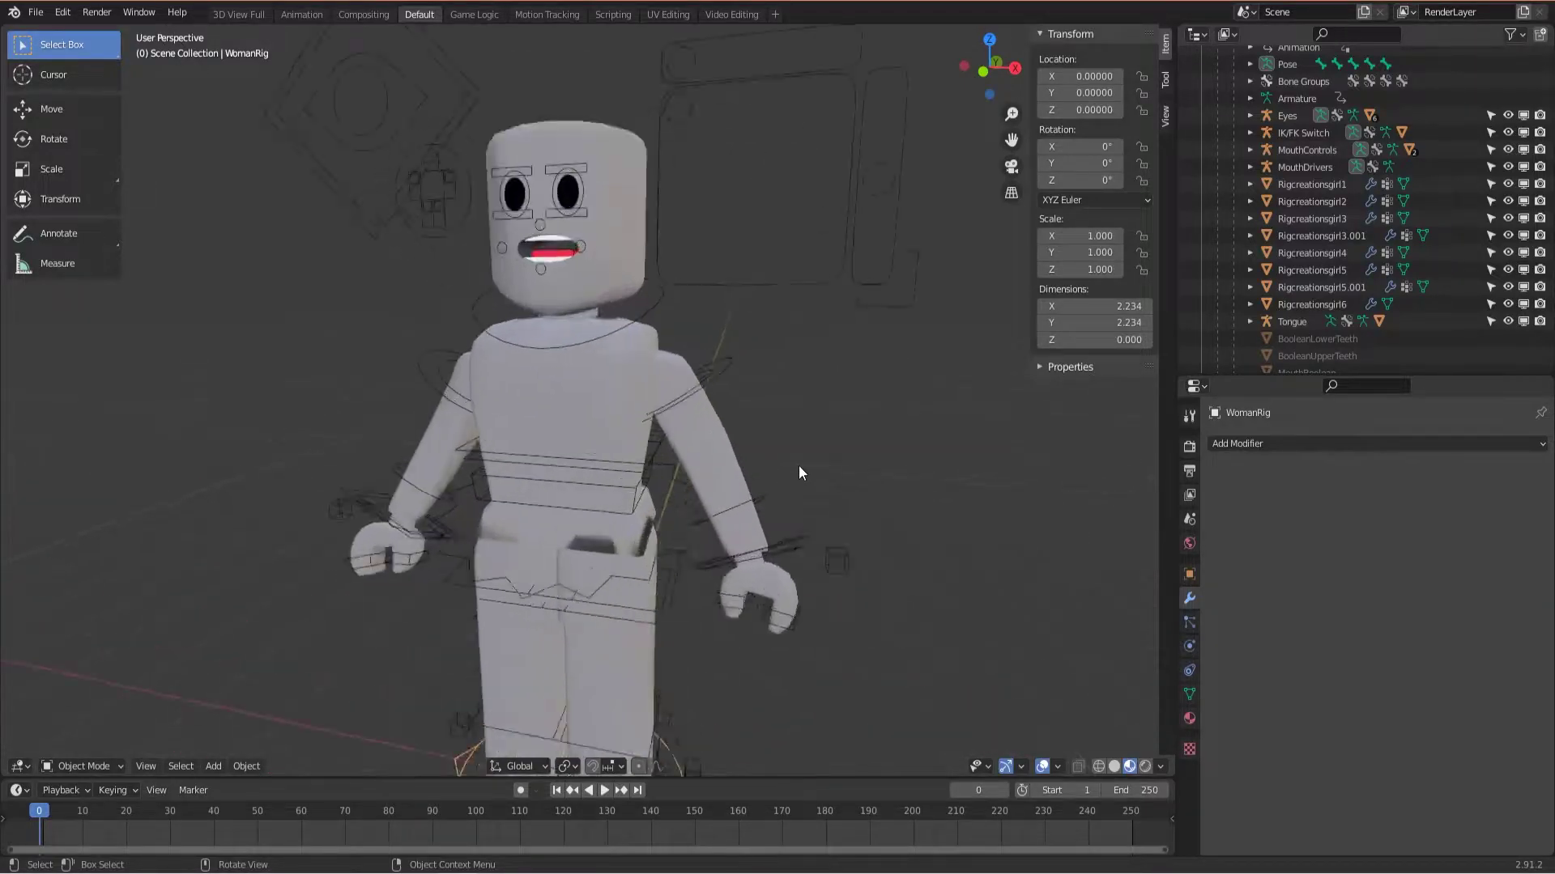
{"action": "scroll", "coordinate": [798, 465], "scroll_direction": "down", "scroll_amount": 3}
{"action": "scroll", "coordinate": [799, 467], "scroll_direction": "down", "scroll_amount": 1}
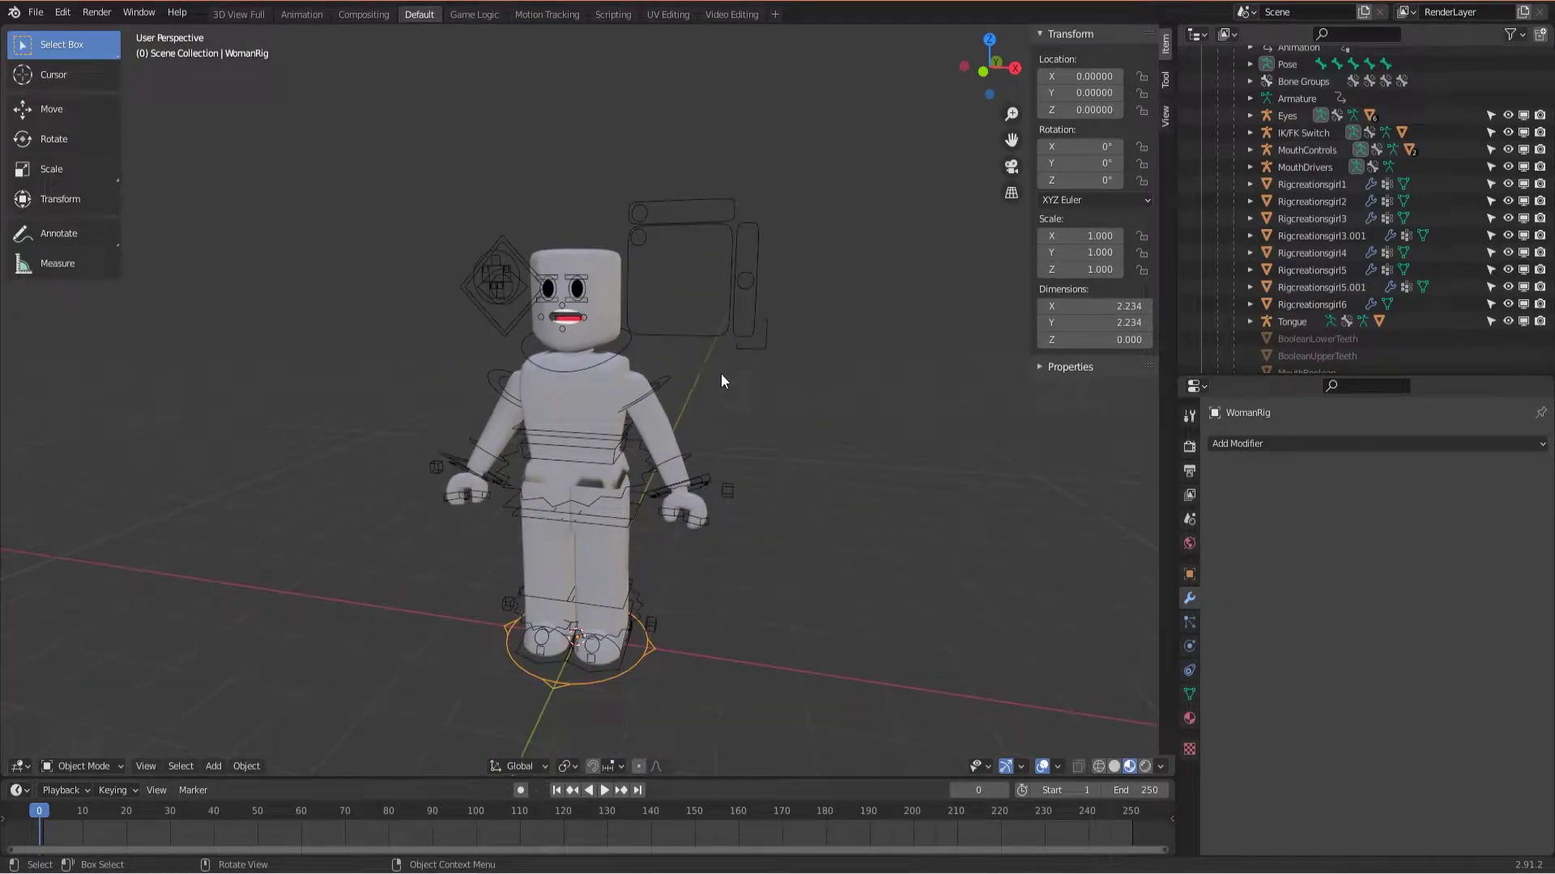
{"action": "middle_click_drag", "start_coordinate": [721, 382], "coordinate": [781, 400]}
{"action": "right_click", "coordinate": [781, 400]}
{"action": "left_click_drag", "start_coordinate": [871, 347], "coordinate": [912, 373]}
{"action": "middle_click_drag", "start_coordinate": [912, 373], "coordinate": [873, 367]}
{"action": "scroll", "coordinate": [810, 364], "scroll_direction": "down", "scroll_amount": 8}
{"action": "middle_click_drag", "start_coordinate": [697, 361], "coordinate": [616, 324]}
{"action": "scroll", "coordinate": [615, 324], "scroll_direction": "up", "scroll_amount": 4}
{"action": "scroll", "coordinate": [539, 516], "scroll_direction": "up", "scroll_amount": 2}
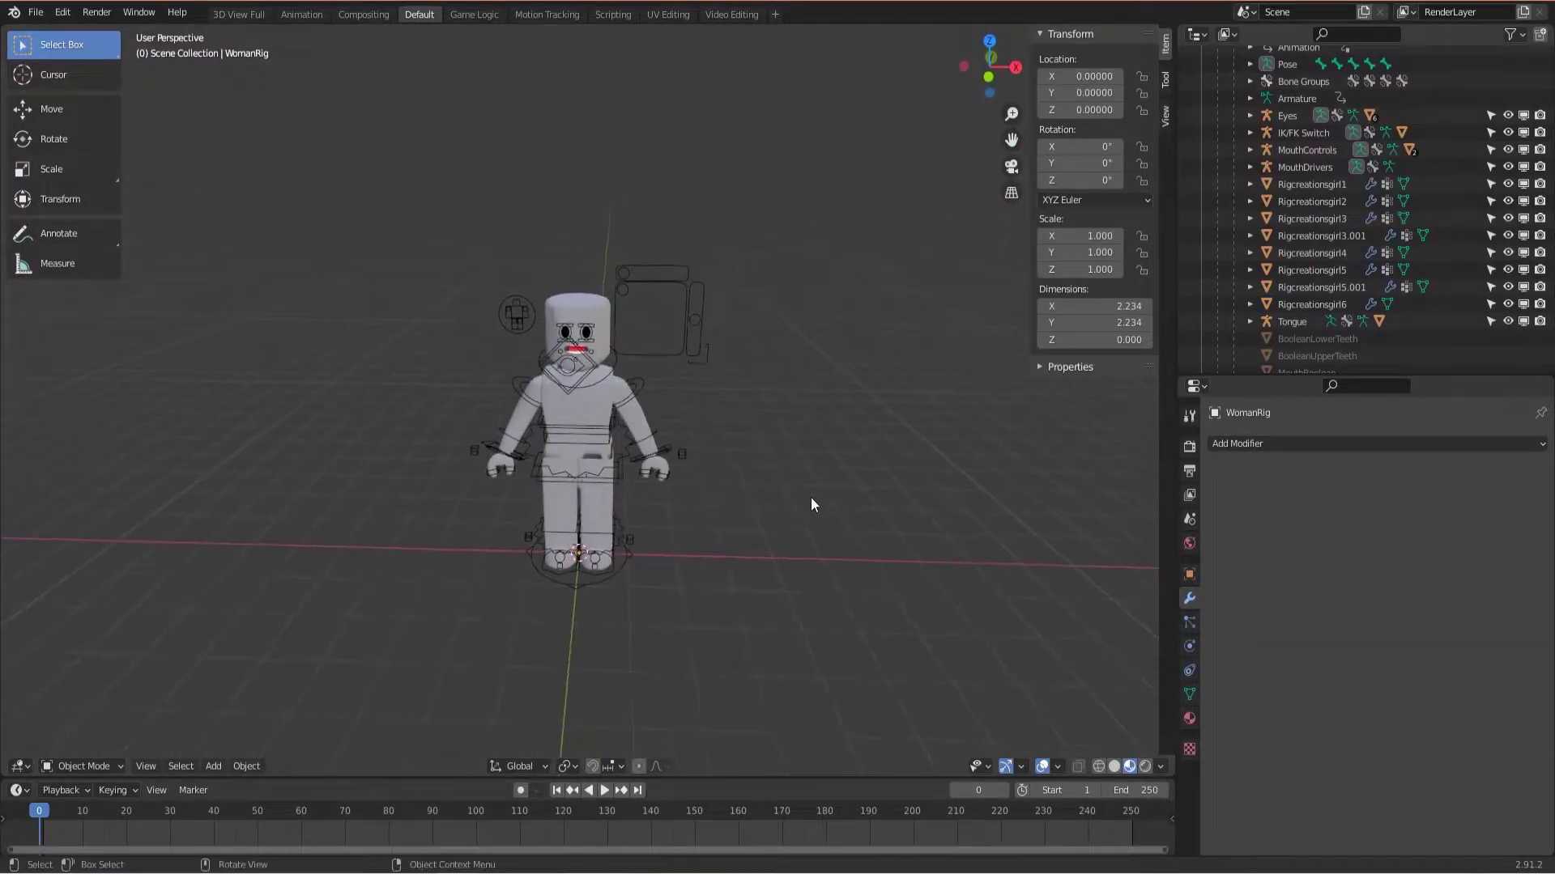
{"action": "scroll", "coordinate": [809, 497], "scroll_direction": "up", "scroll_amount": 3}
{"action": "middle_click_drag", "start_coordinate": [818, 454], "coordinate": [796, 451]}
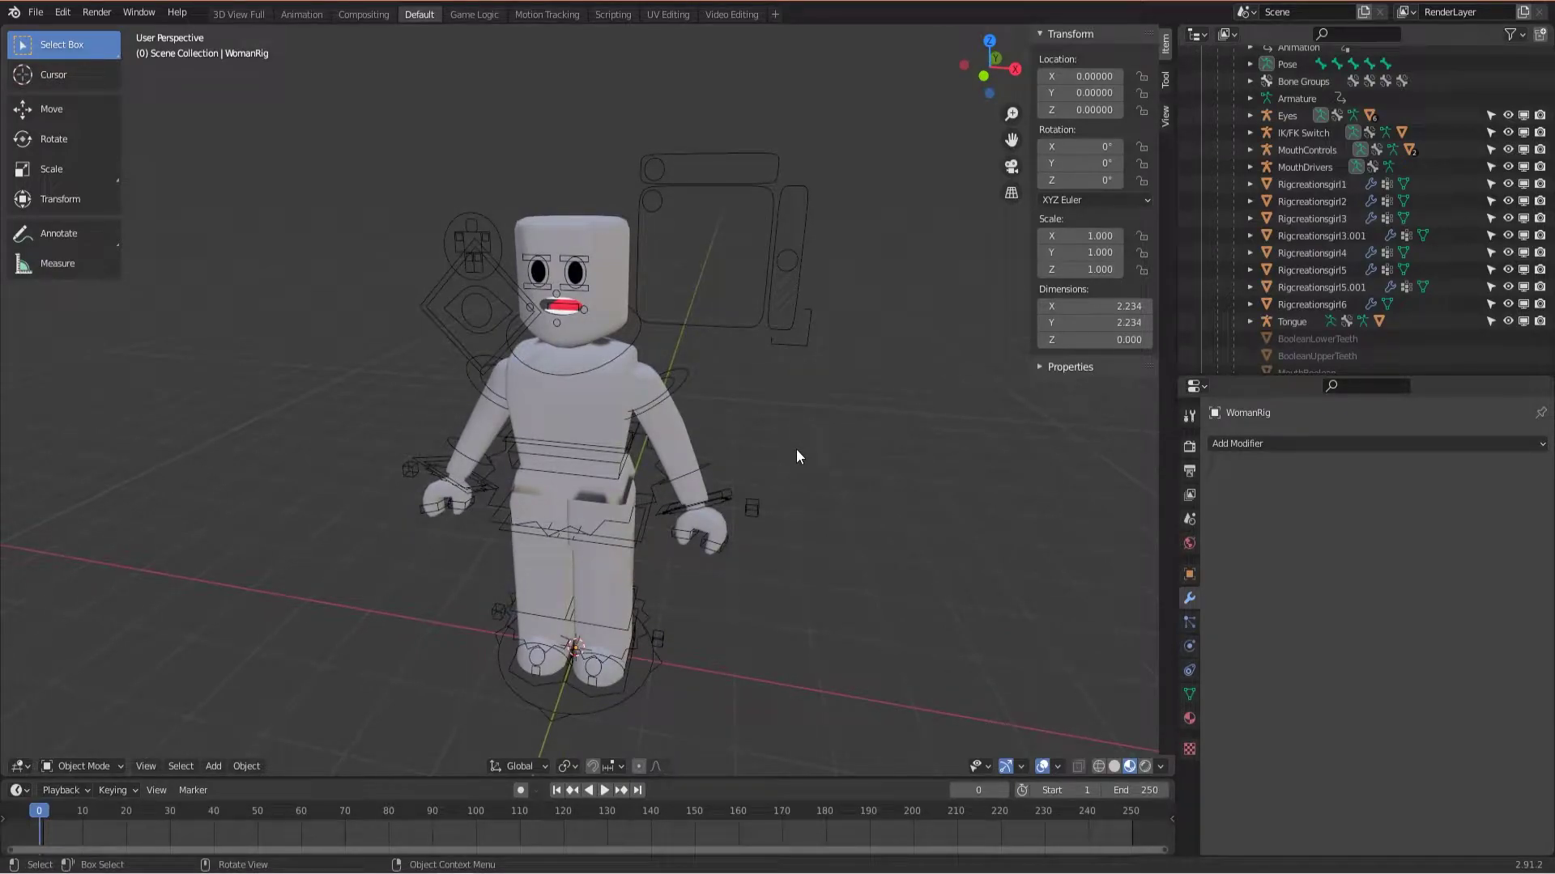
Step: Delete the Eyes, MouthControls and MouthDrivers armatures from the woman rig
{"action": "left_click", "coordinate": [1291, 117]}
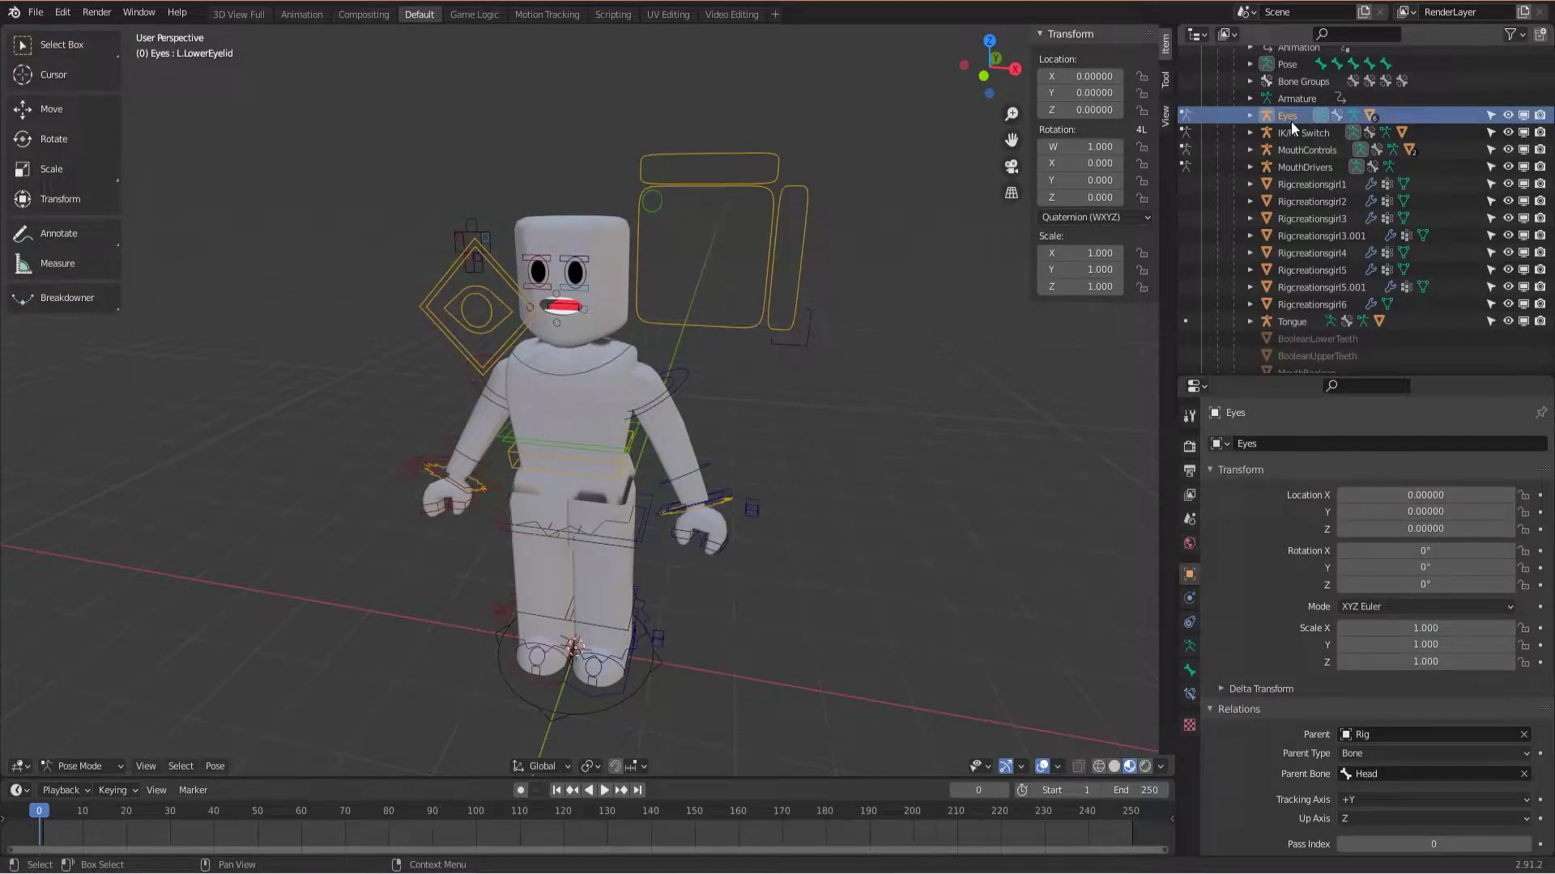
{"action": "key", "text": "x"}
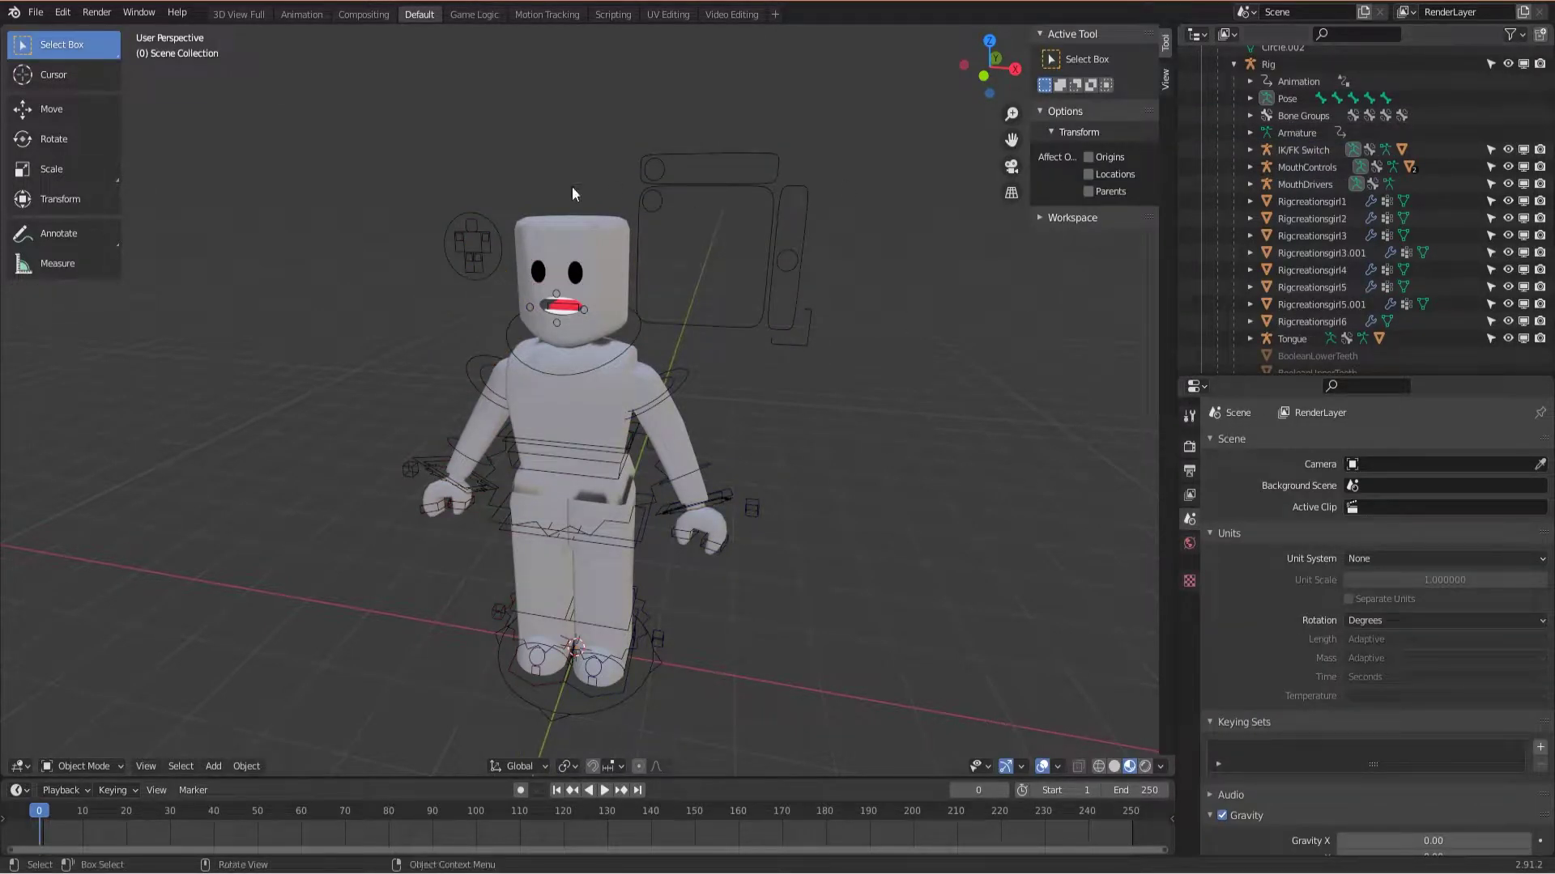
{"action": "left_click", "coordinate": [1307, 168]}
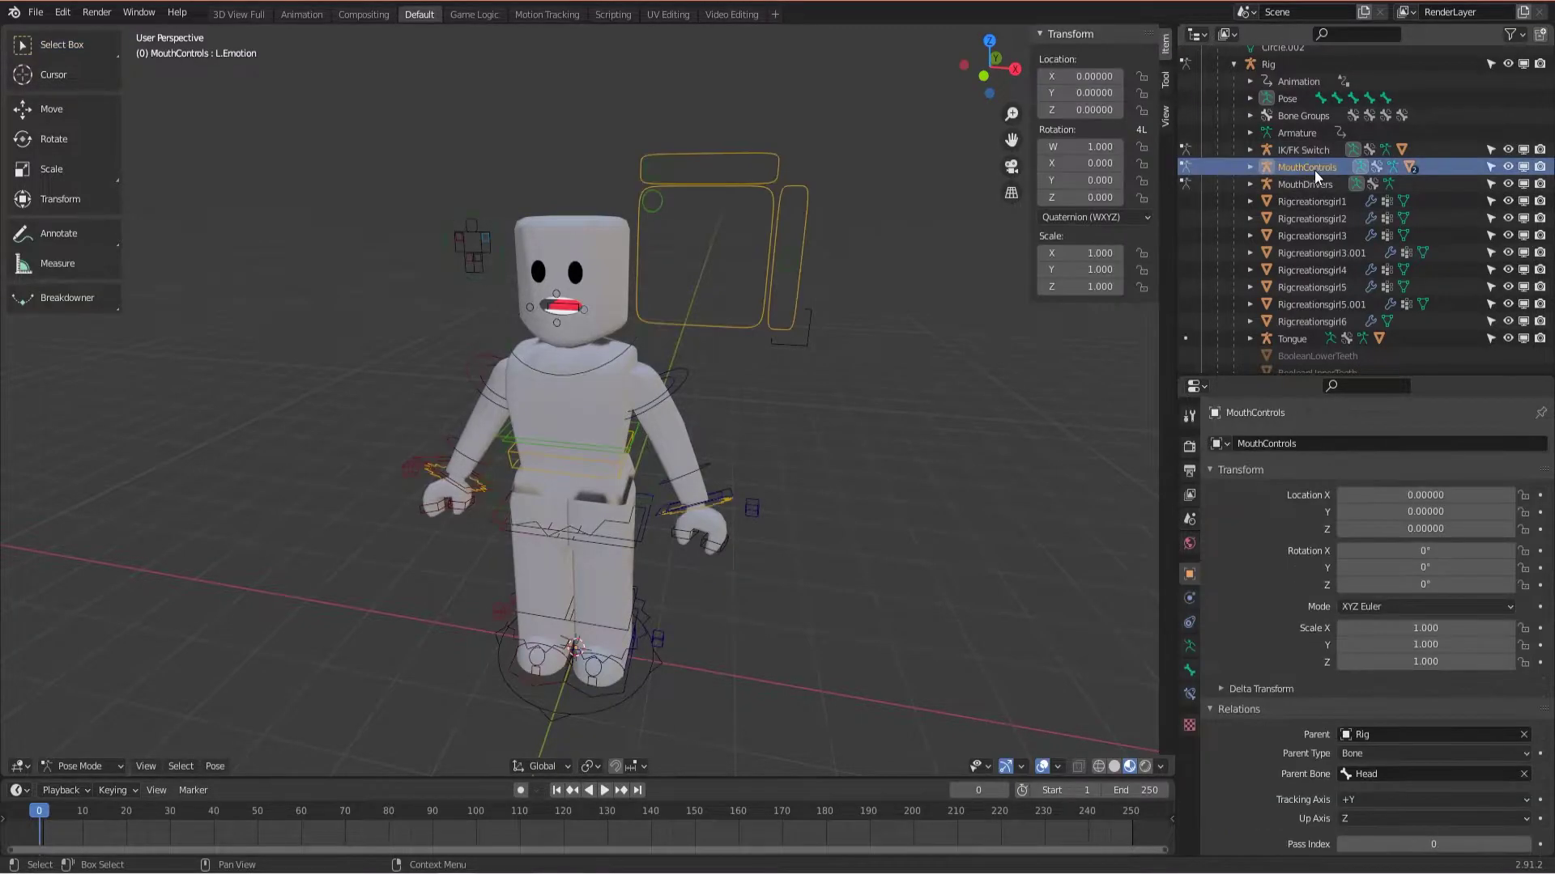
{"action": "key", "text": "x"}
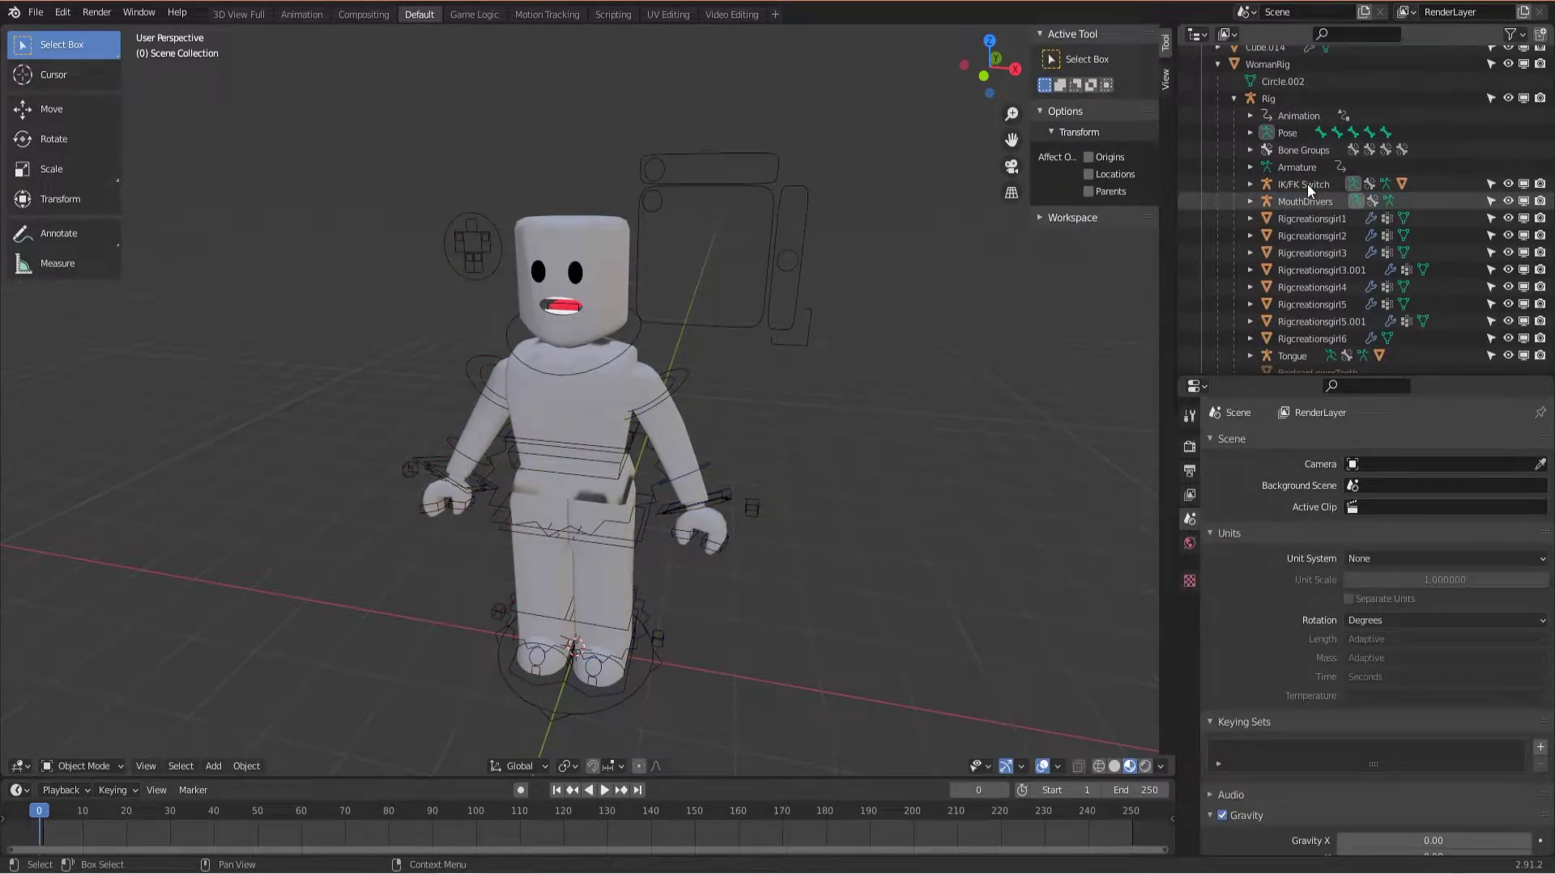
{"action": "left_click", "coordinate": [1303, 204]}
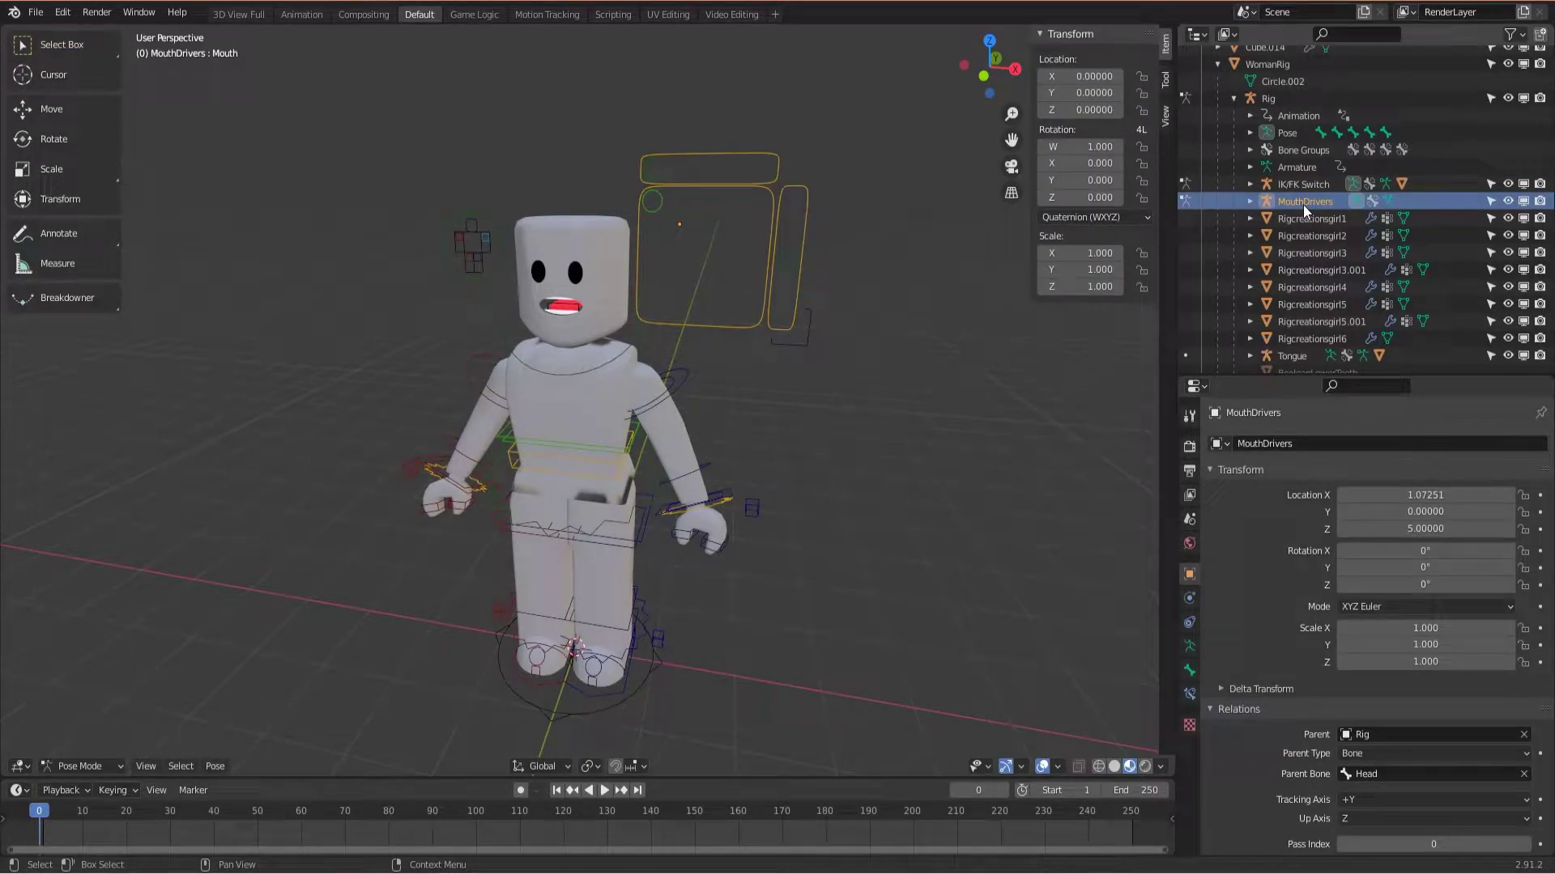
{"action": "key", "text": "x"}
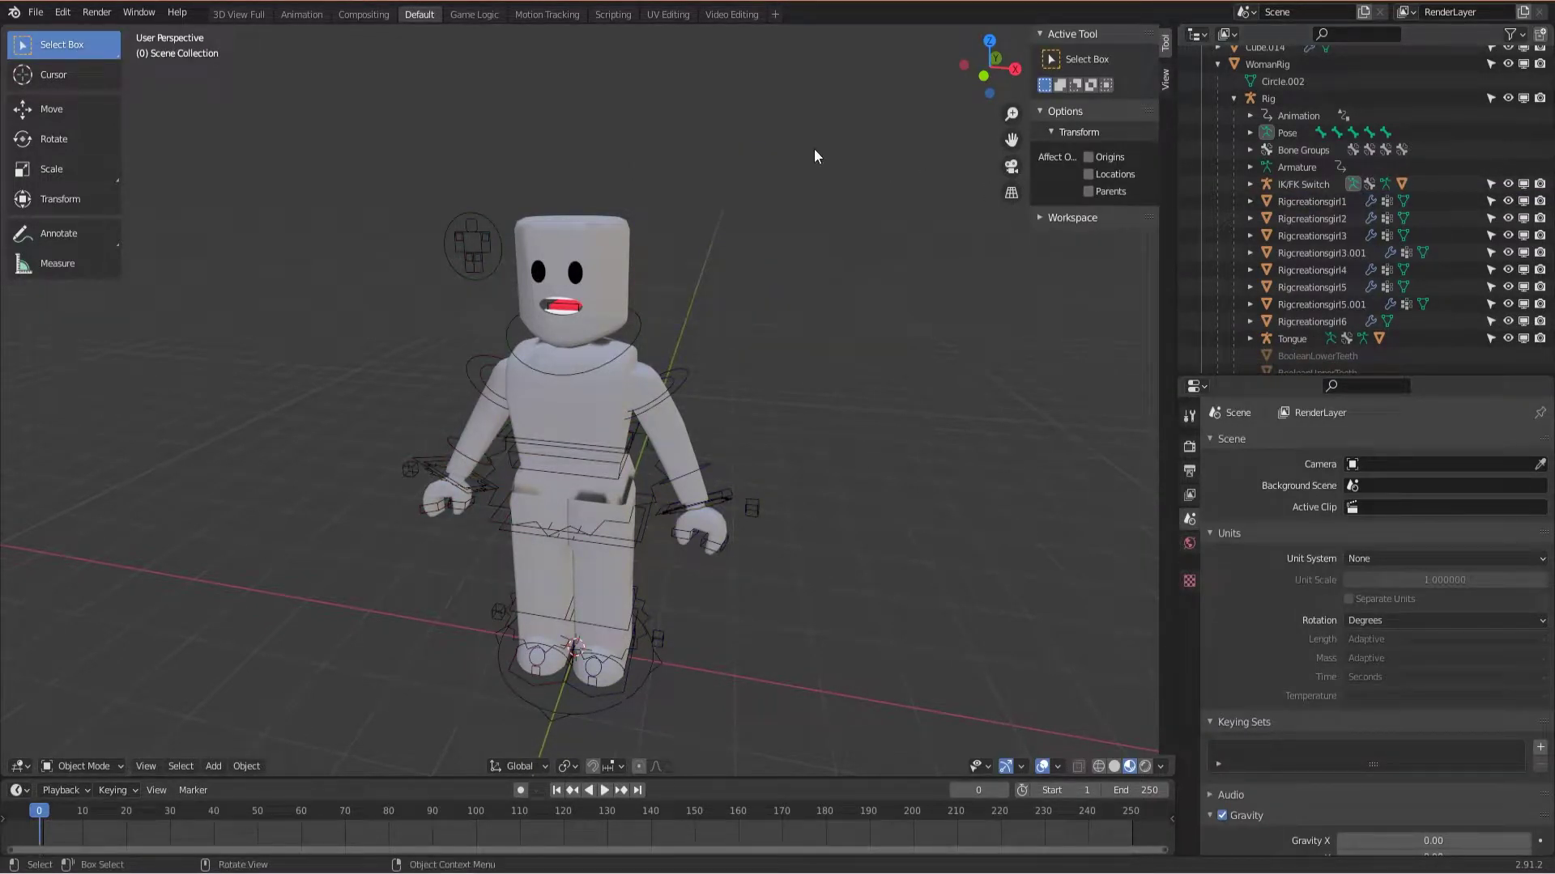
Step: Delete the rig's head mesh, Rigcreationsgirl6
{"action": "middle_click_drag", "start_coordinate": [716, 152], "coordinate": [597, 196]}
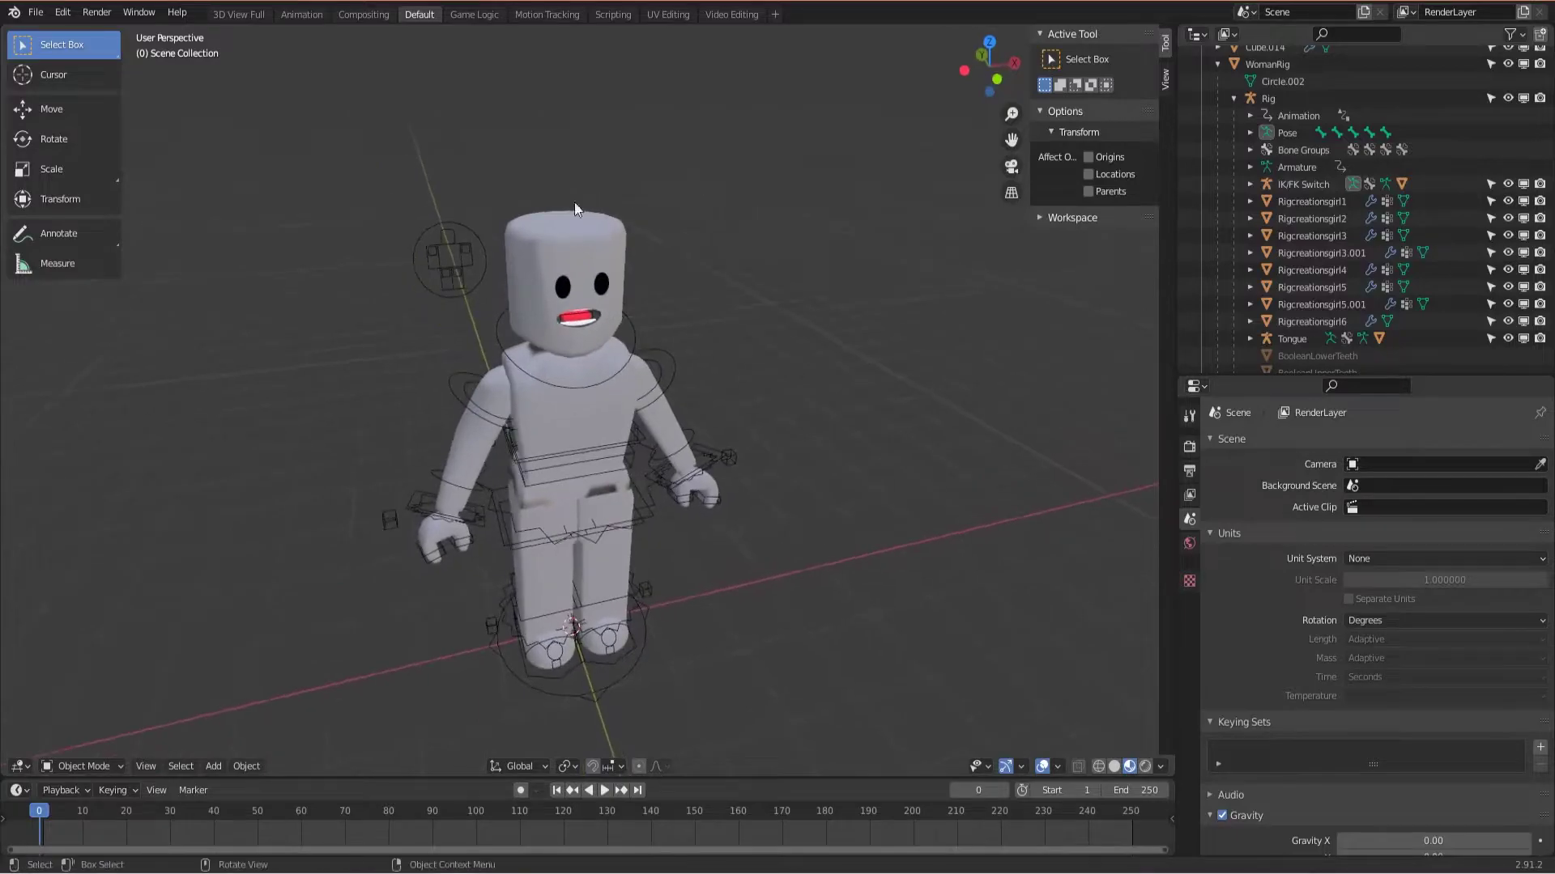
{"action": "left_click", "coordinate": [576, 239]}
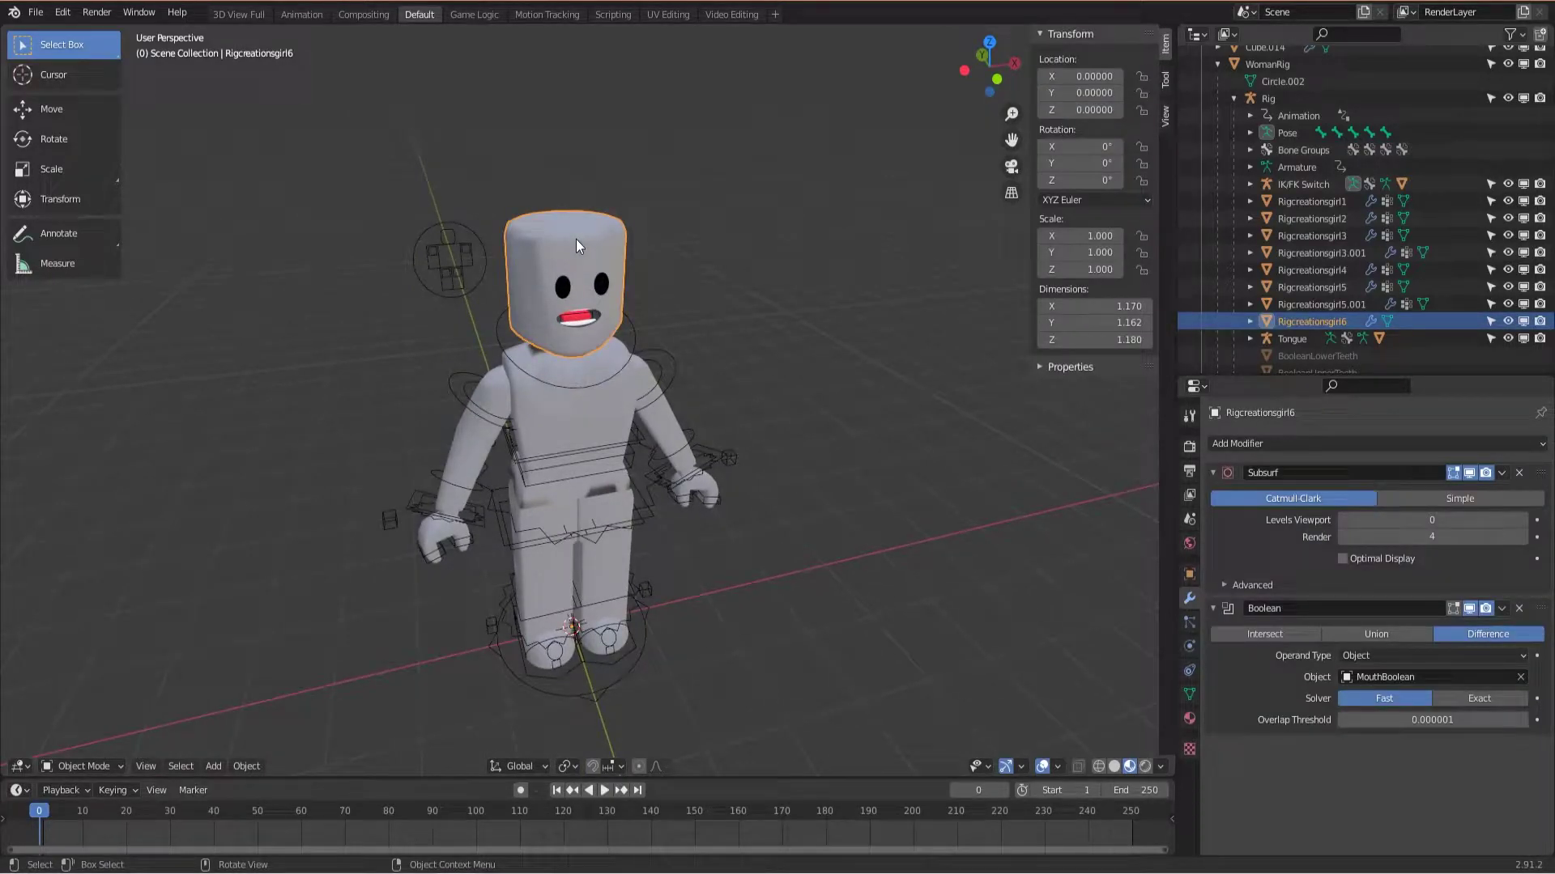
{"action": "key", "text": "Delete"}
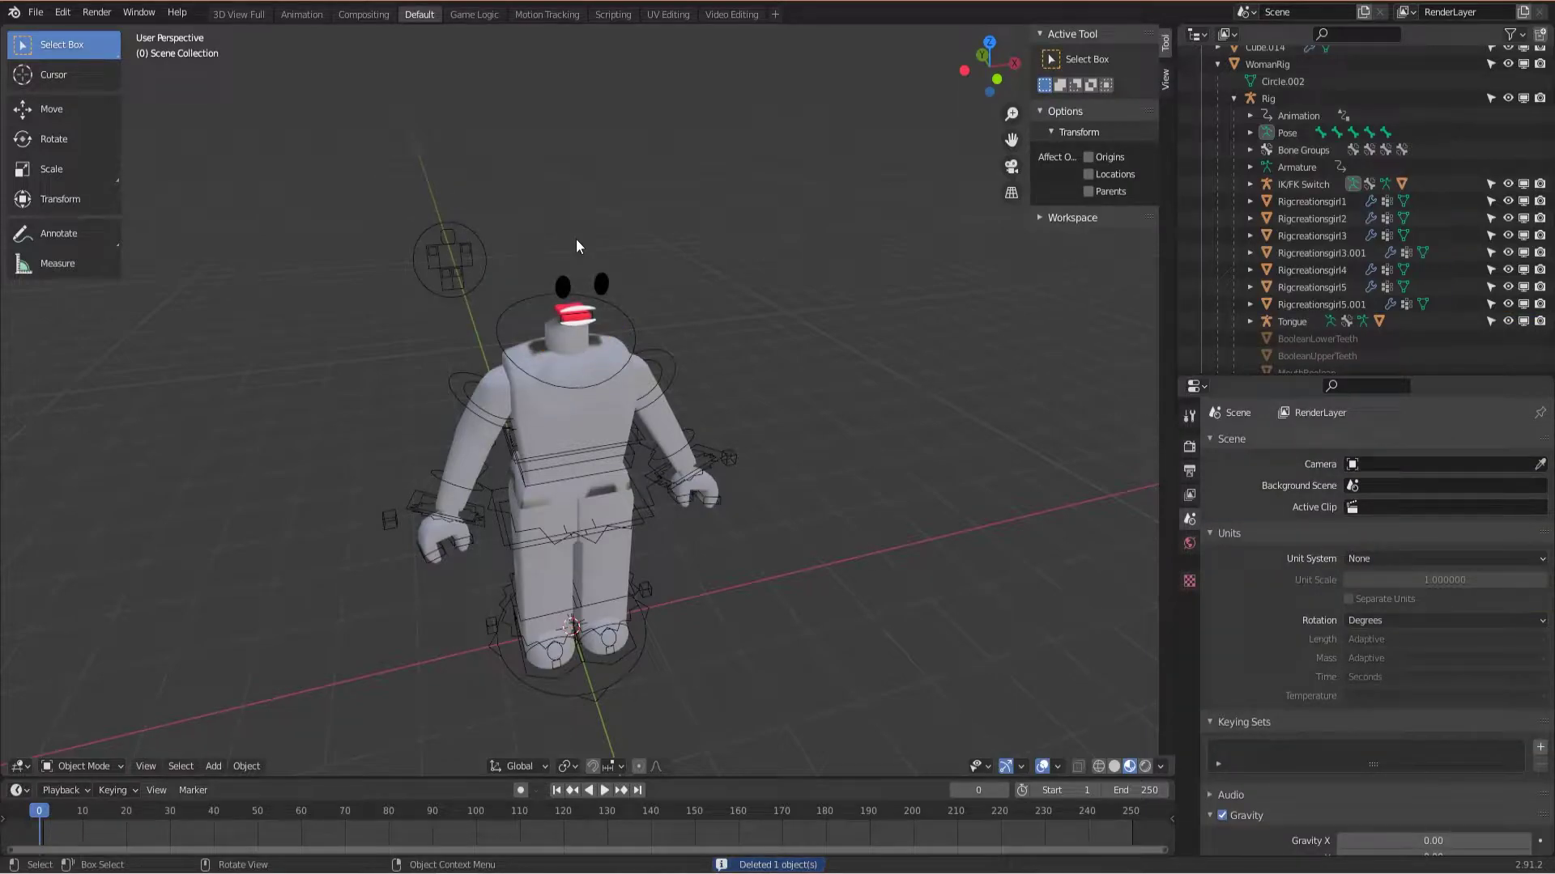
Step: Delete the leftover eyes, tongue and teeth meshes floating above the rig's neck
{"action": "left_click", "coordinate": [564, 285]}
{"action": "key", "text": "Delete"}
{"action": "middle_click_drag", "start_coordinate": [603, 279], "coordinate": [779, 241]}
{"action": "left_click", "coordinate": [604, 299]}
{"action": "key", "text": "Delete"}
{"action": "mouse_move", "coordinate": [604, 300]}
{"action": "middle_mouse_down"}
{"action": "mouse_move", "coordinate": [654, 298]}
{"action": "mouse_move", "coordinate": [613, 293]}
{"action": "middle_mouse_up"}
{"action": "left_click", "coordinate": [613, 300]}
{"action": "key", "text": "Delete"}
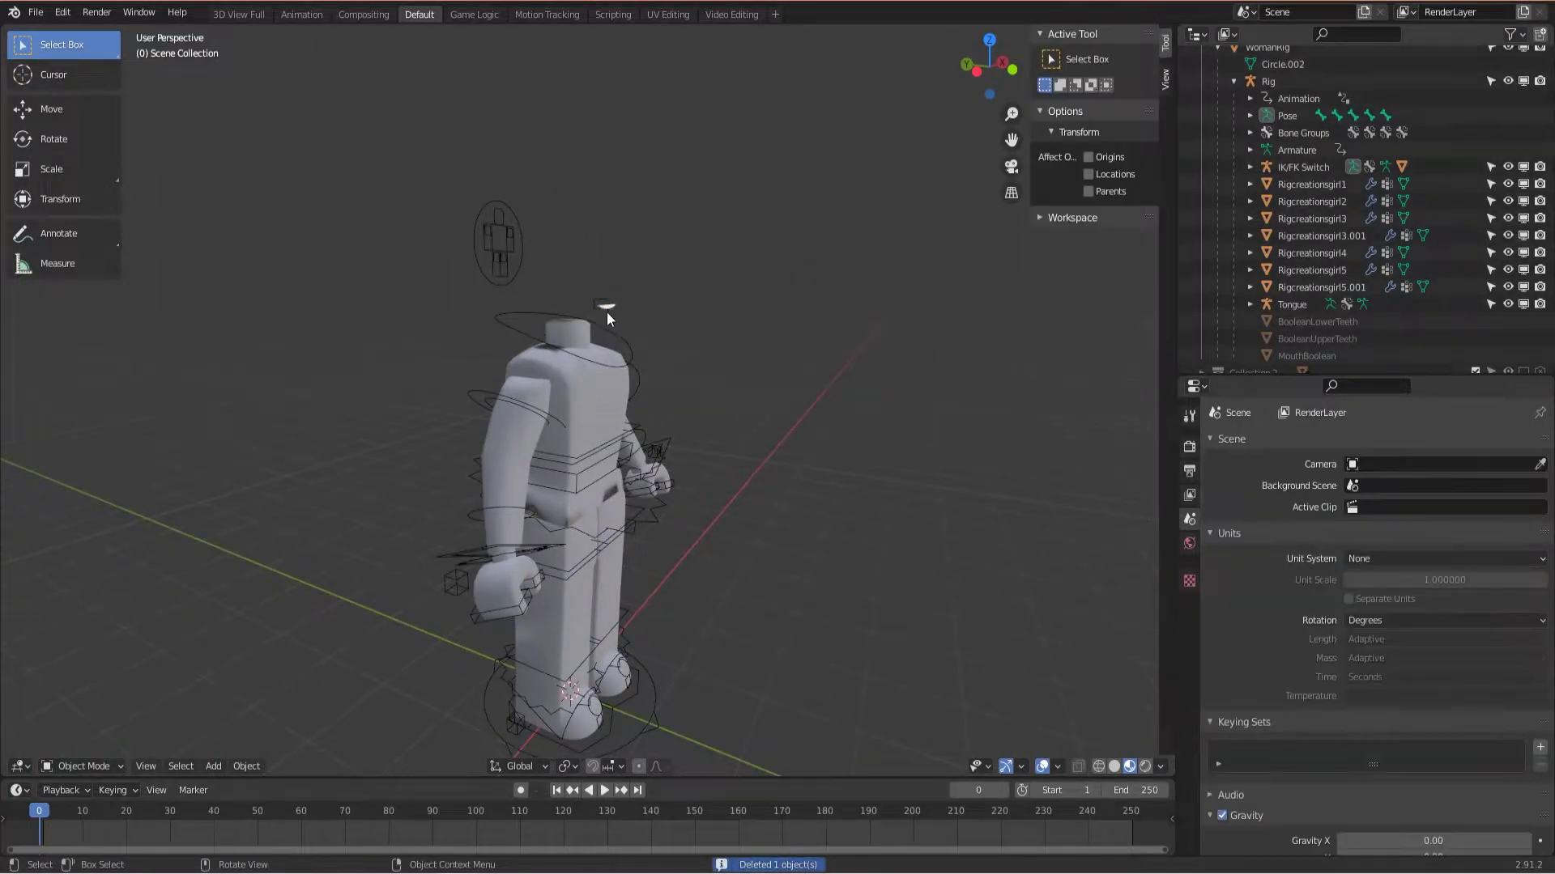
{"action": "left_click", "coordinate": [606, 308]}
{"action": "key", "text": "Delete"}
Step: Delete the Tongue armature, the small rectangular control shape above the neck
{"action": "middle_click_drag", "start_coordinate": [702, 323], "coordinate": [576, 324]}
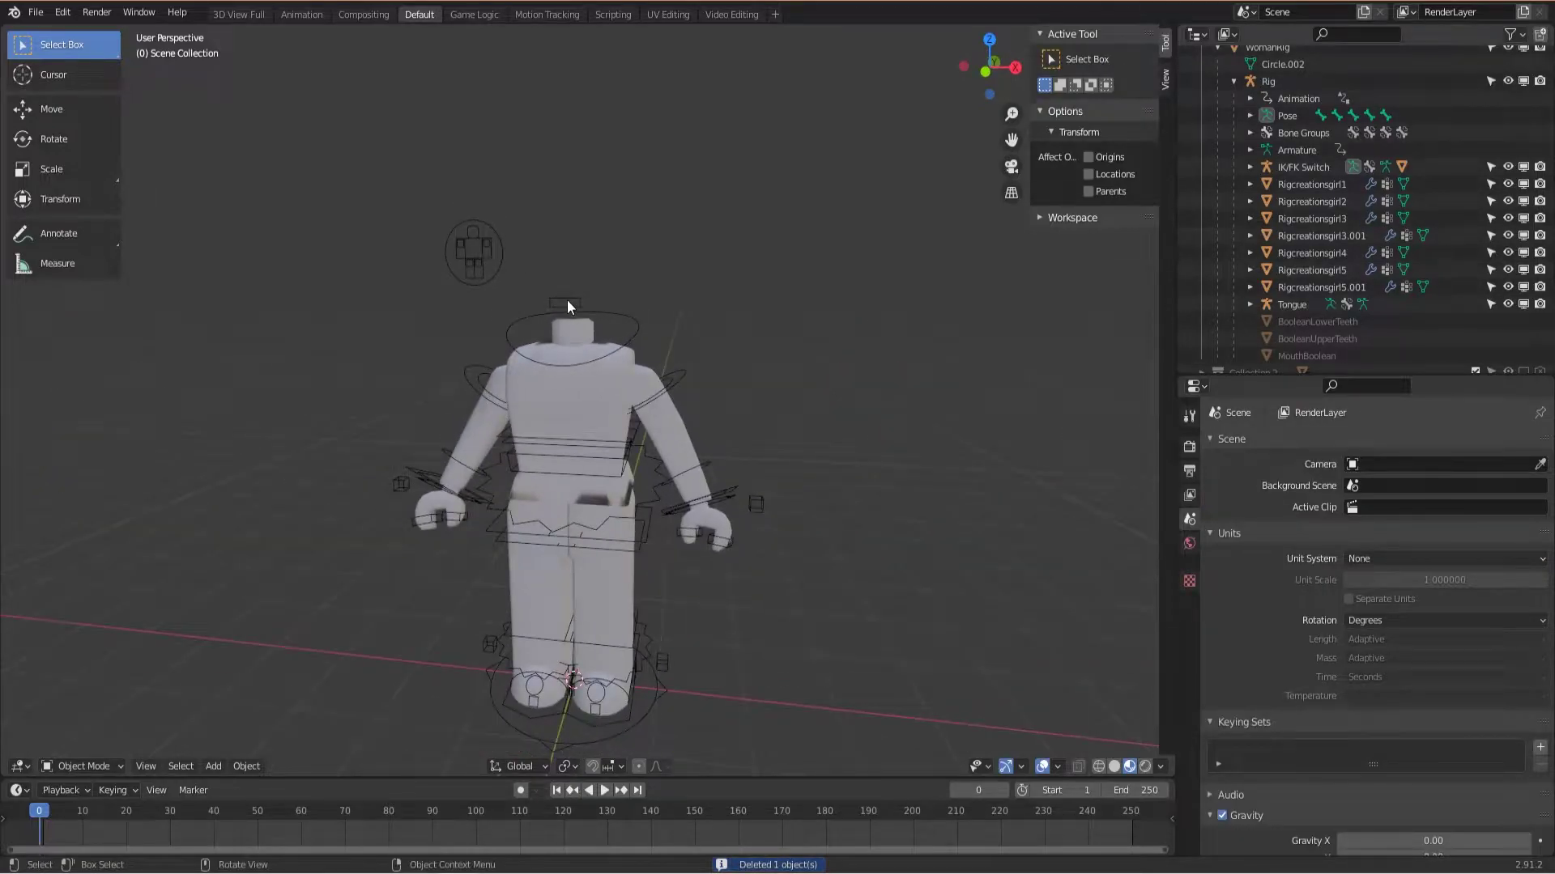
{"action": "left_click", "coordinate": [566, 301]}
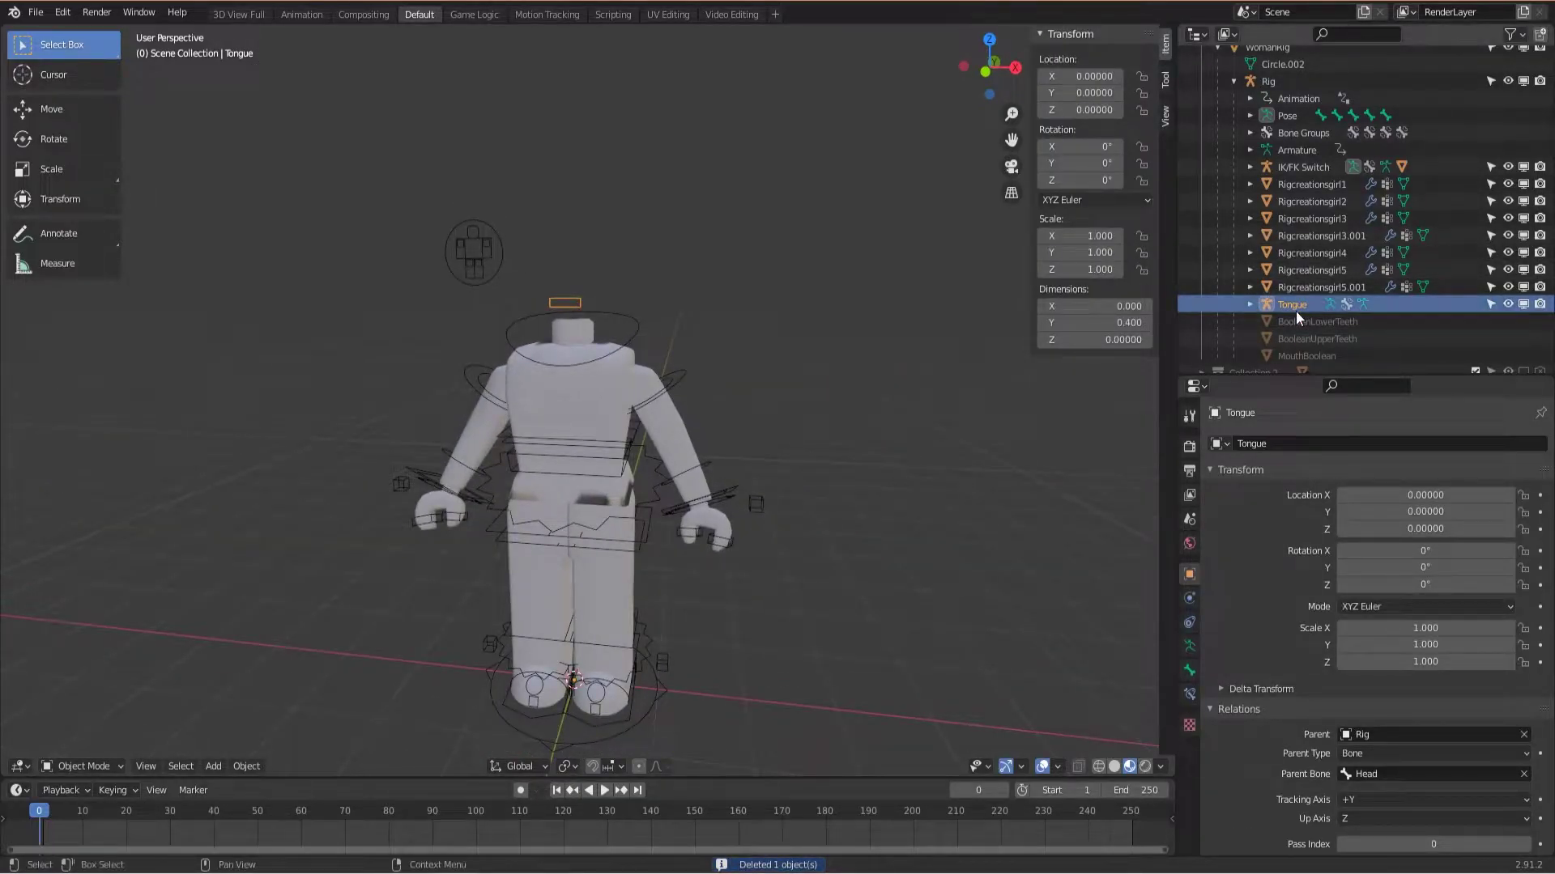
{"action": "key", "text": "Delete"}
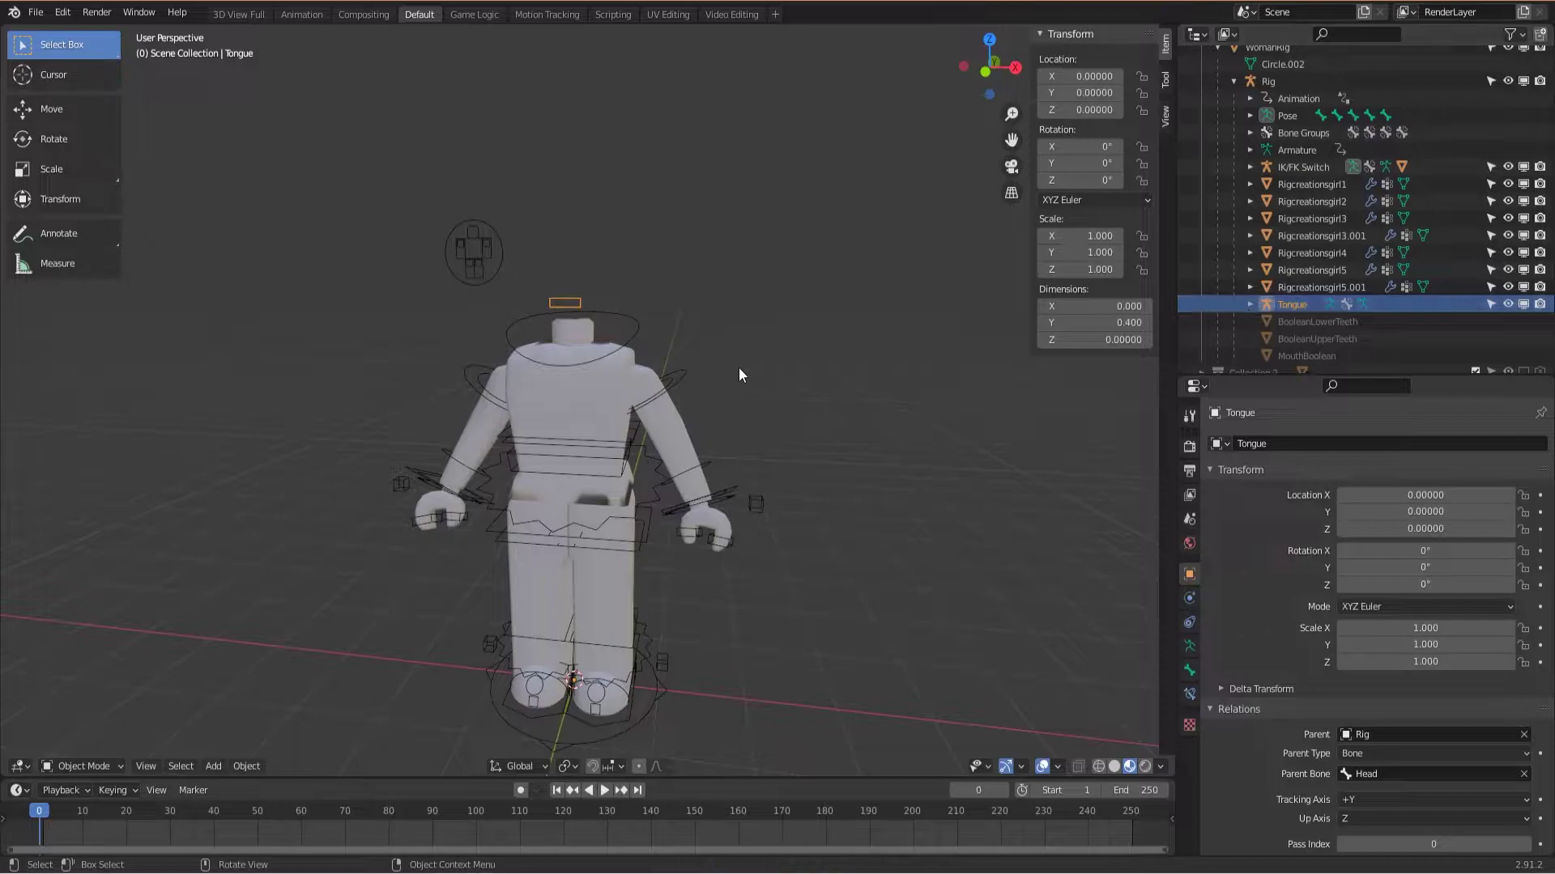
{"action": "middle_click_drag", "start_coordinate": [654, 293], "coordinate": [685, 323]}
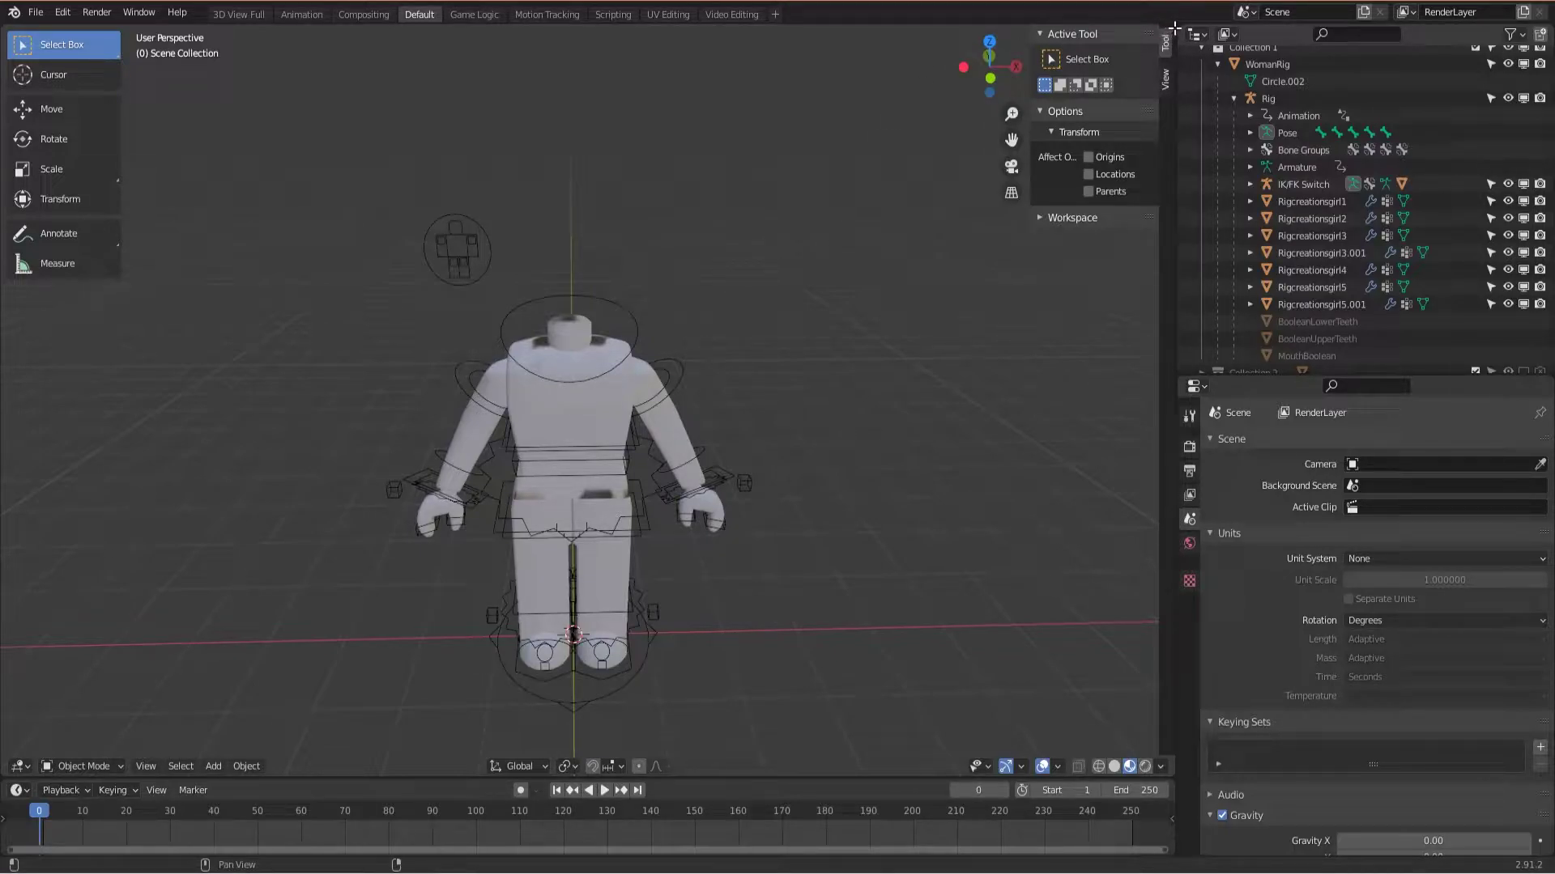
Step: Split the 3D viewport horizontally and turn the upper area into a Shader Editor
{"action": "left_click_drag", "start_coordinate": [1172, 29], "coordinate": [1178, 233]}
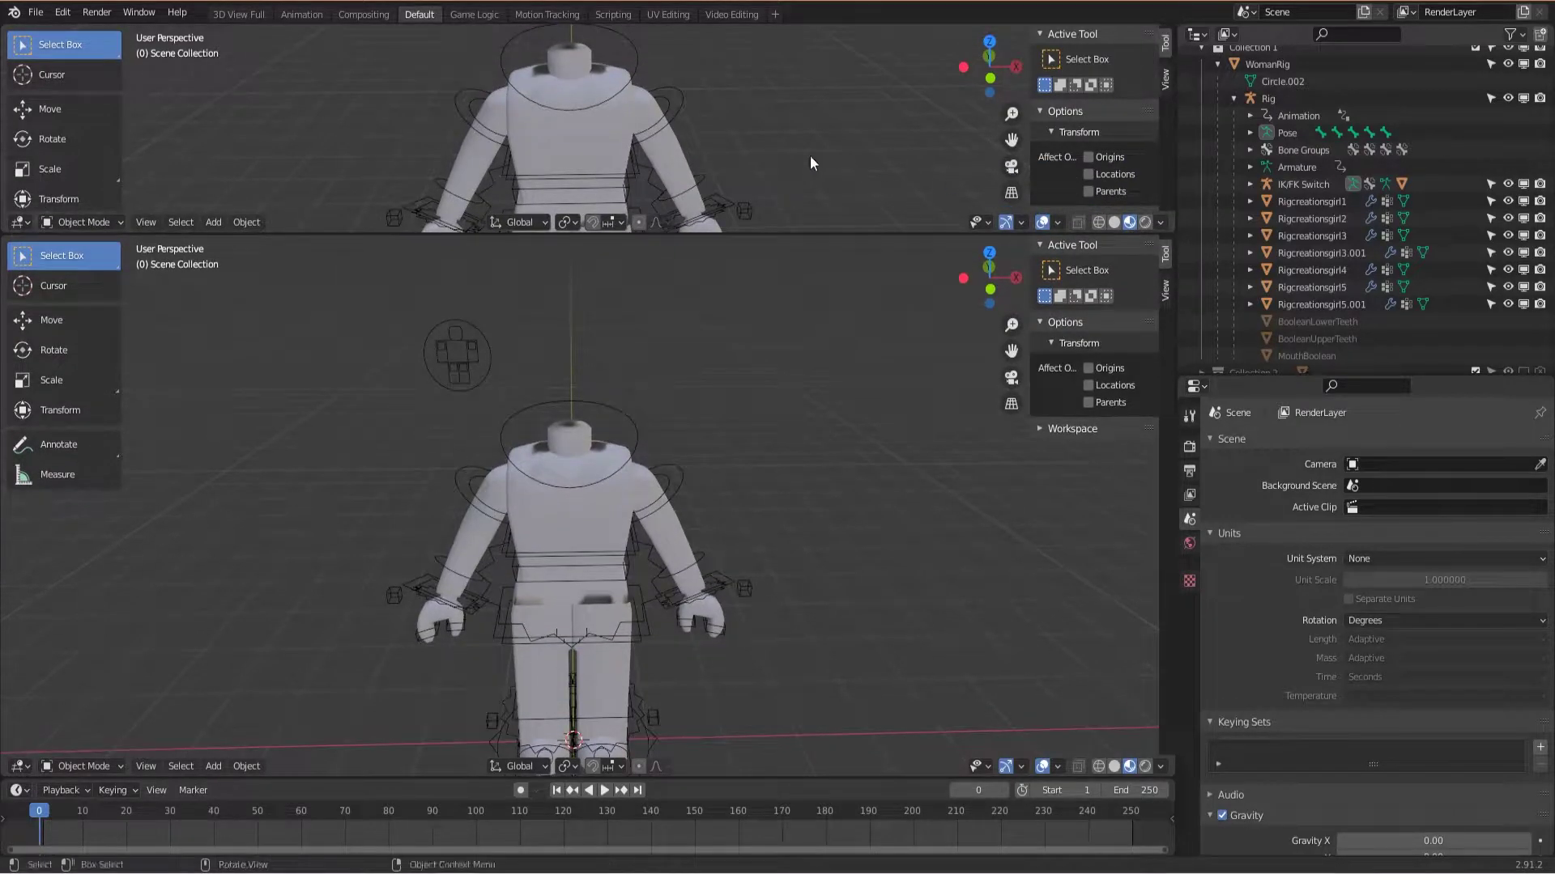
{"action": "left_click", "coordinate": [18, 222]}
{"action": "key", "text": "Escape"}
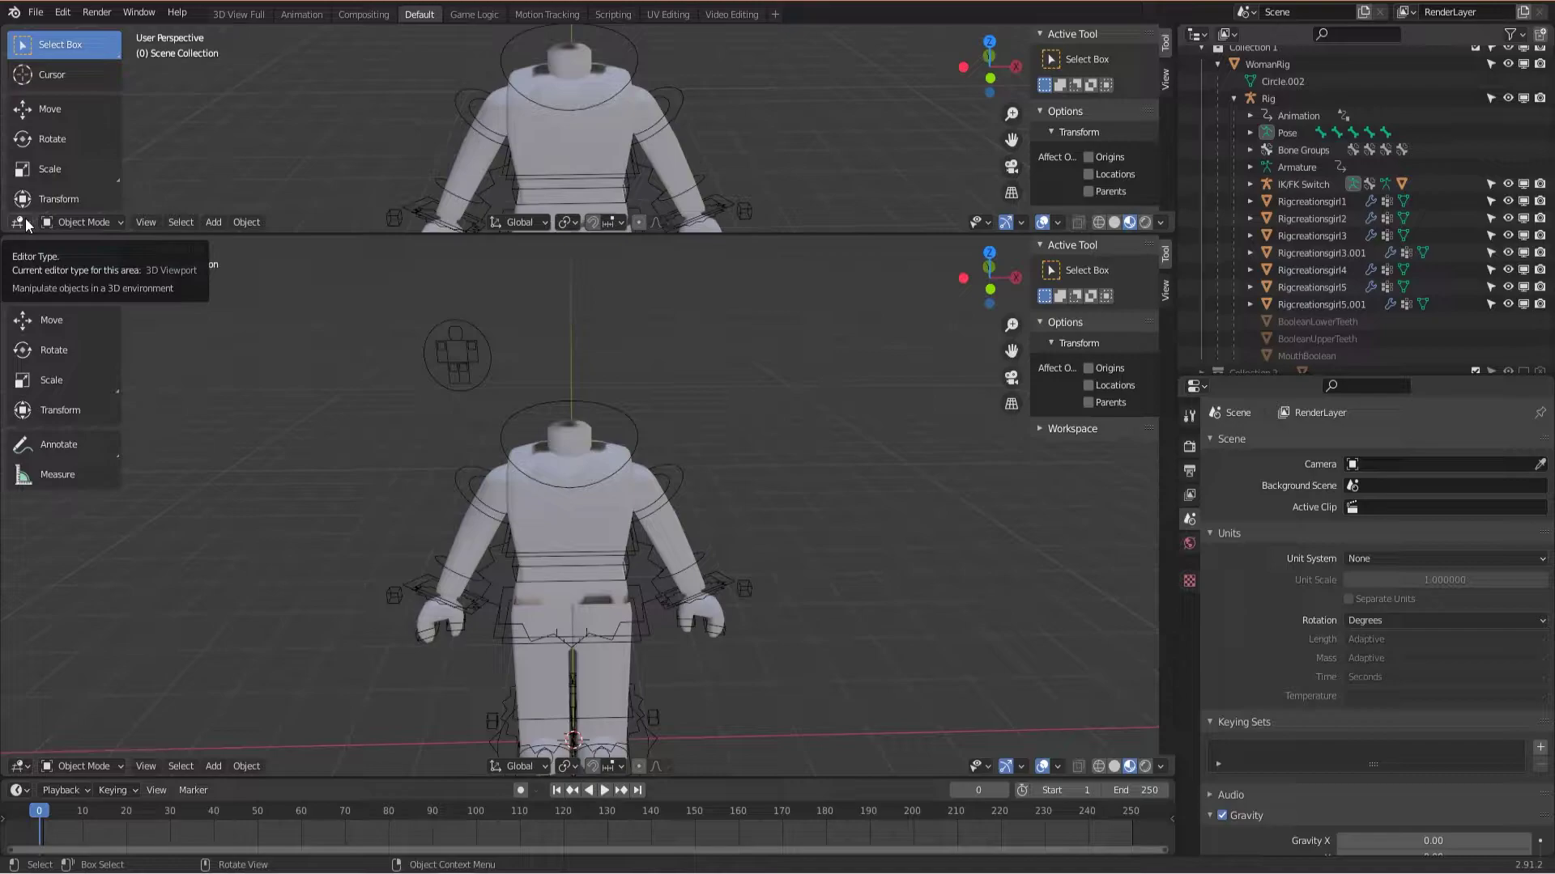
{"action": "left_click", "coordinate": [20, 222]}
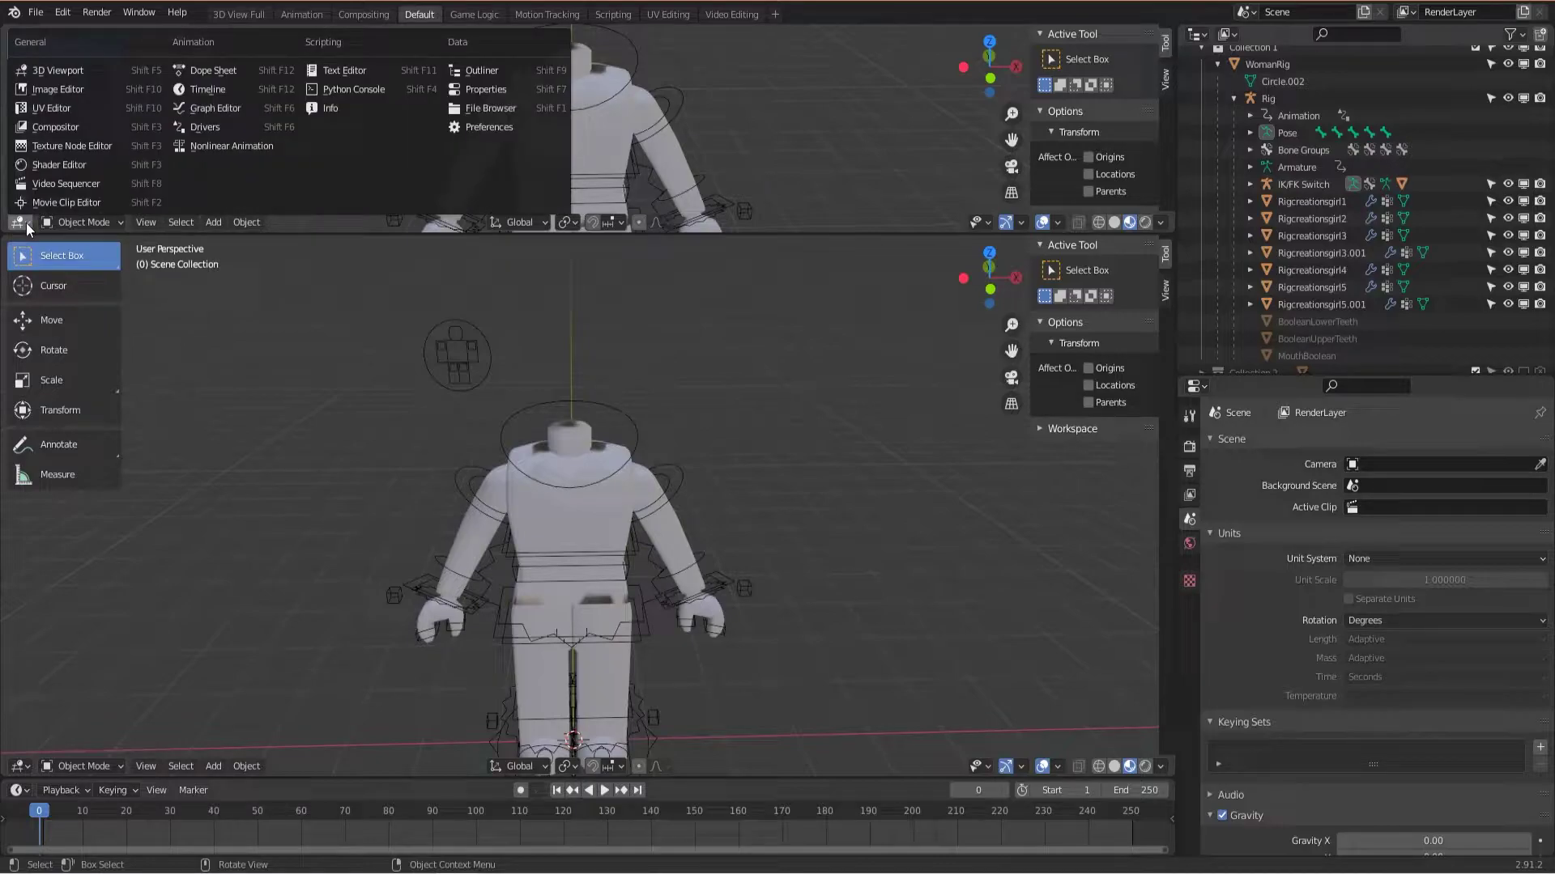
{"action": "left_click", "coordinate": [82, 167]}
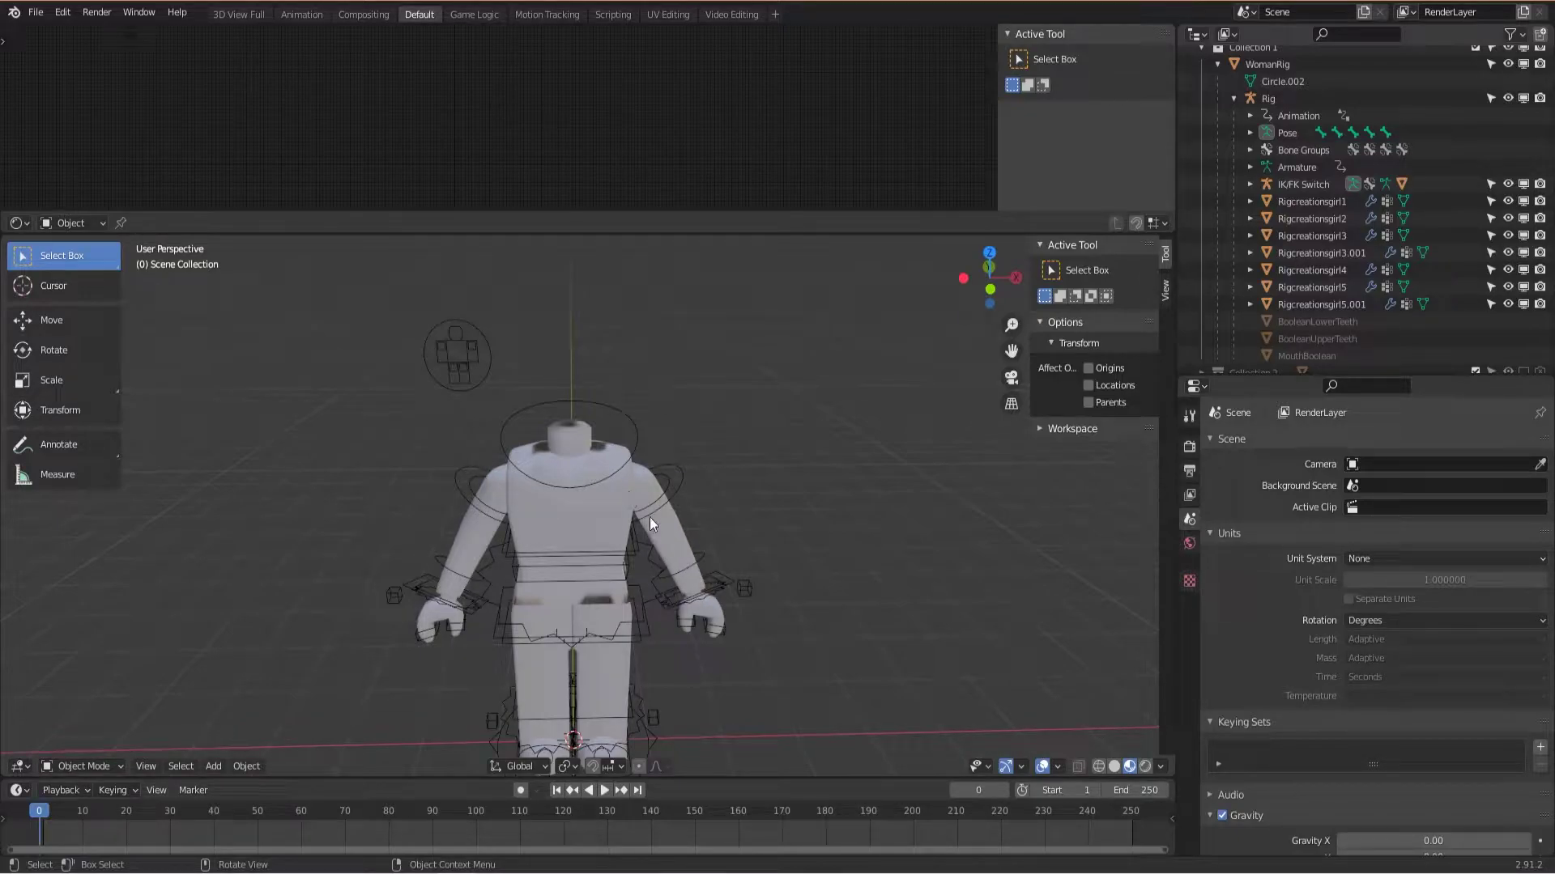
Step: Load the avatar's exported clothing texture into the Image Texture node of the arm's material, Rigcreationsgirl1Mtl
{"action": "left_click", "coordinate": [679, 541]}
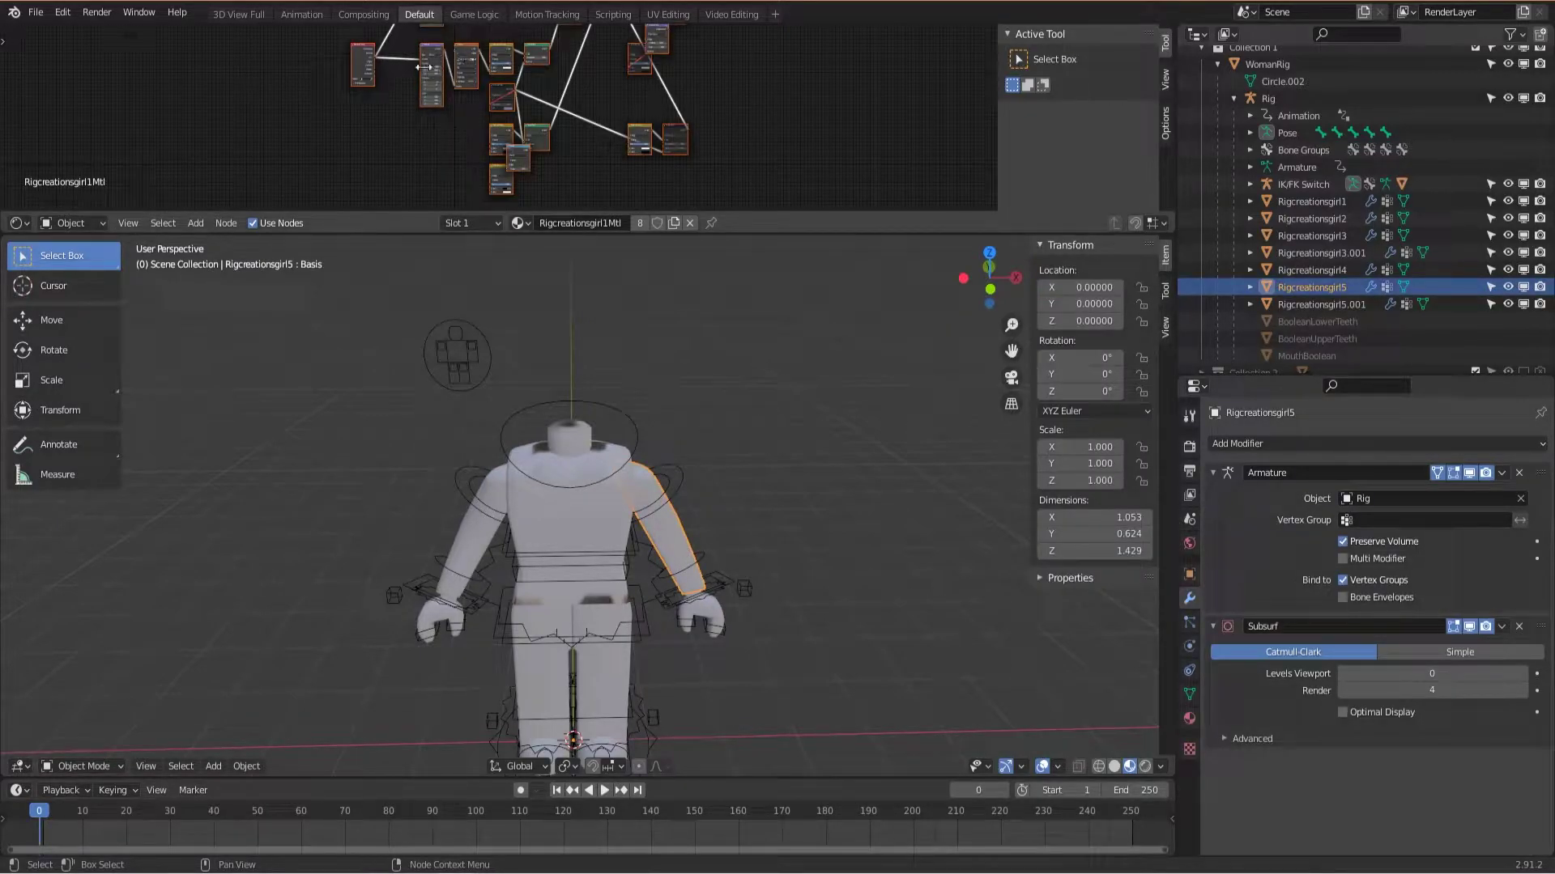
{"action": "middle_click_drag", "start_coordinate": [406, 86], "coordinate": [434, 151]}
{"action": "scroll", "coordinate": [481, 133], "scroll_direction": "up", "scroll_amount": 2}
{"action": "scroll", "coordinate": [489, 128], "scroll_direction": "down", "scroll_amount": 4}
{"action": "scroll", "coordinate": [518, 99], "scroll_direction": "up", "scroll_amount": 2}
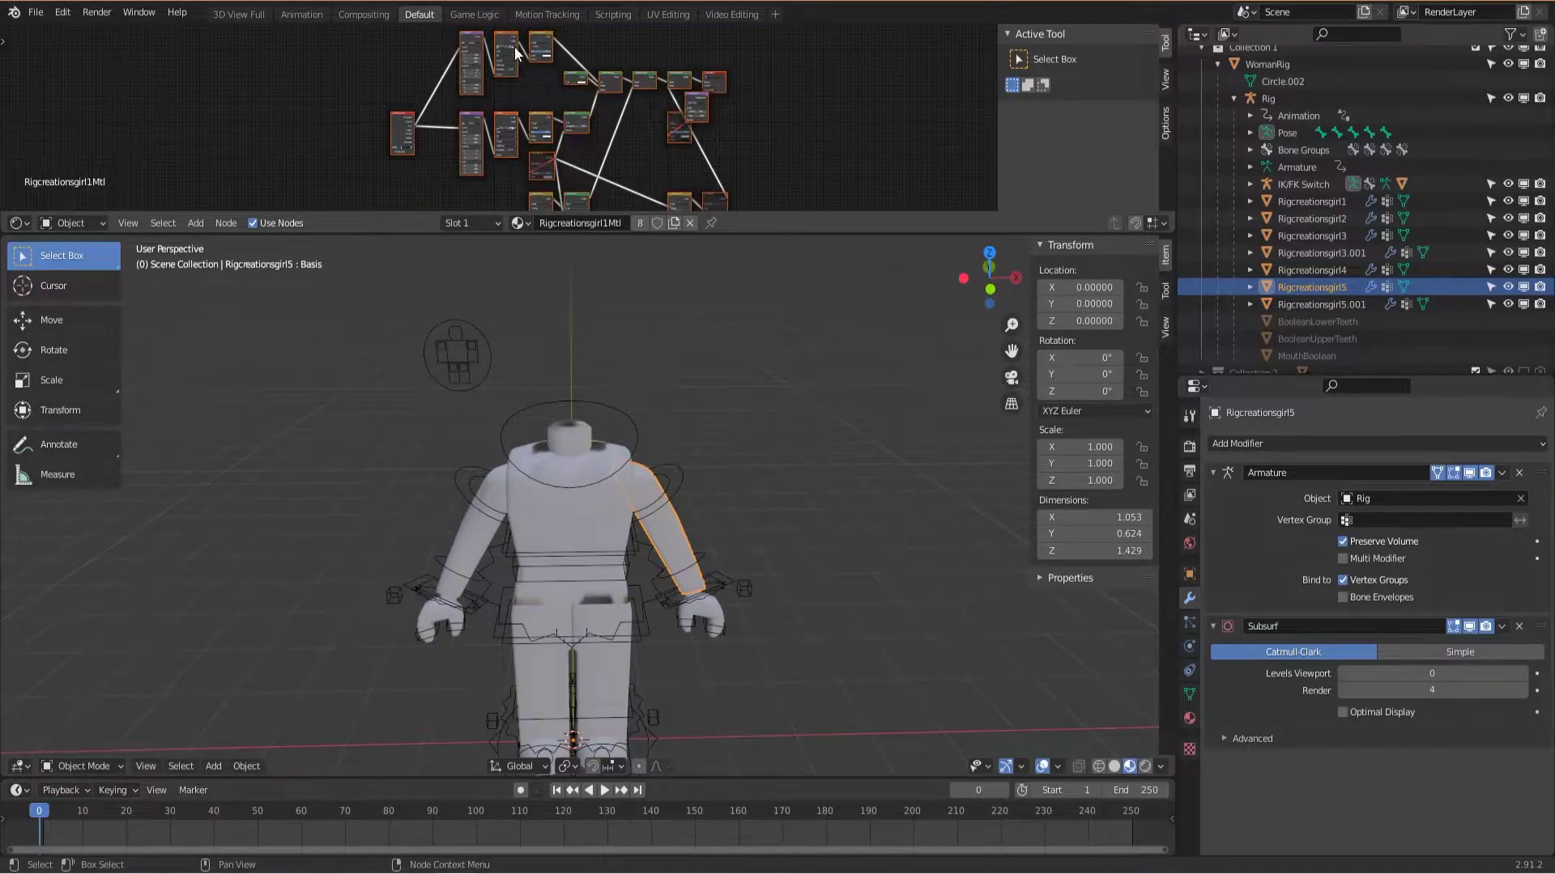
{"action": "scroll", "coordinate": [508, 105], "scroll_direction": "up", "scroll_amount": 6}
{"action": "scroll", "coordinate": [508, 105], "scroll_direction": "up", "scroll_amount": 1}
{"action": "scroll", "coordinate": [506, 82], "scroll_direction": "down", "scroll_amount": 2}
{"action": "middle_click_drag", "start_coordinate": [559, 152], "coordinate": [546, 103]}
{"action": "scroll", "coordinate": [547, 108], "scroll_direction": "up", "scroll_amount": 3}
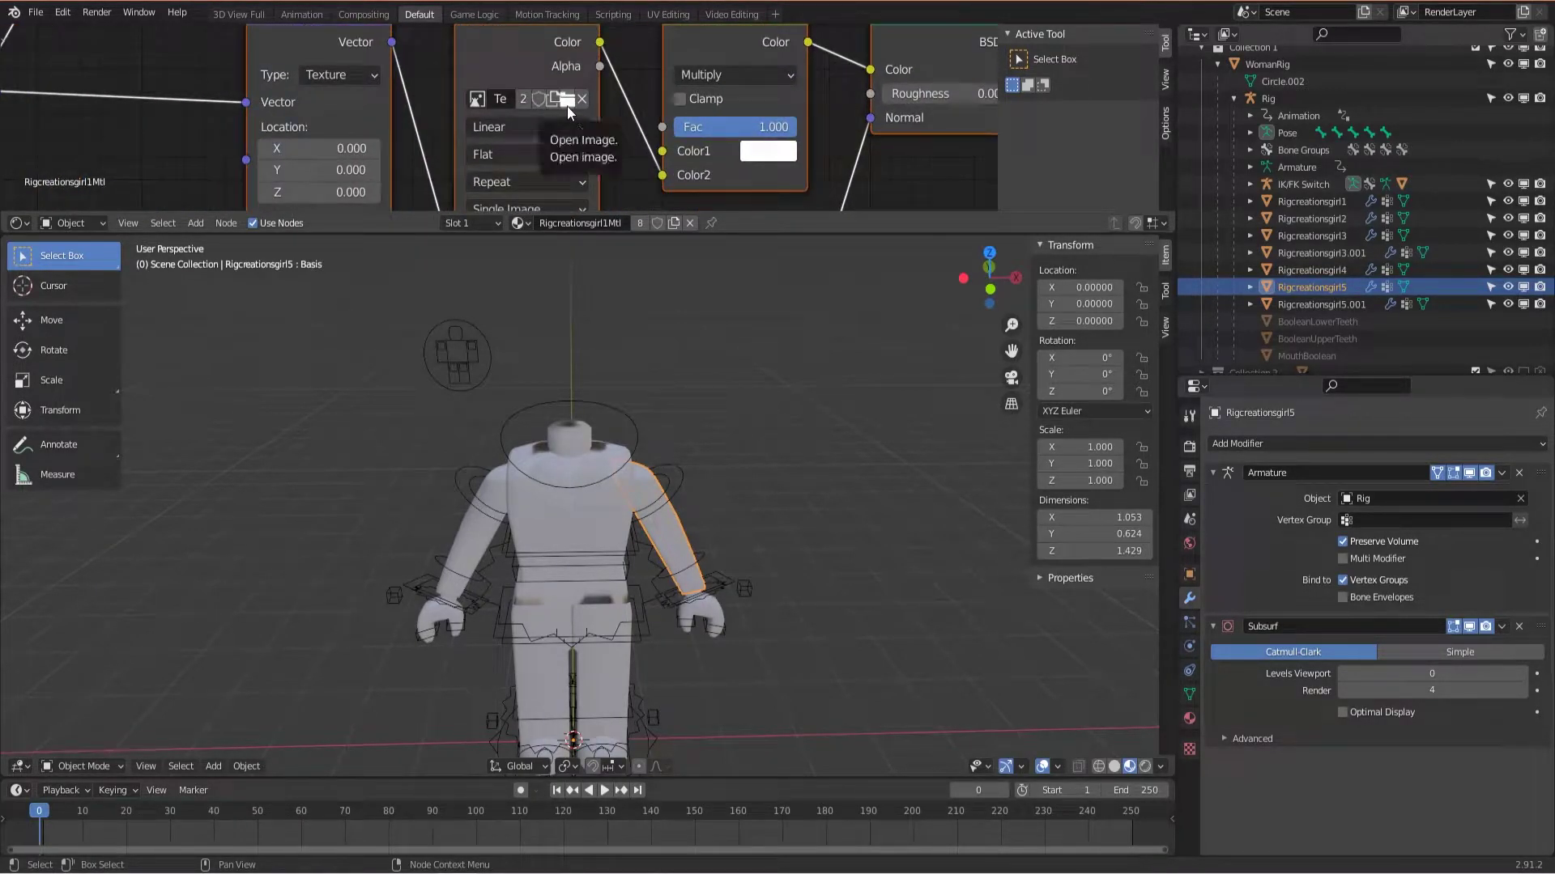
{"action": "left_click", "coordinate": [567, 100]}
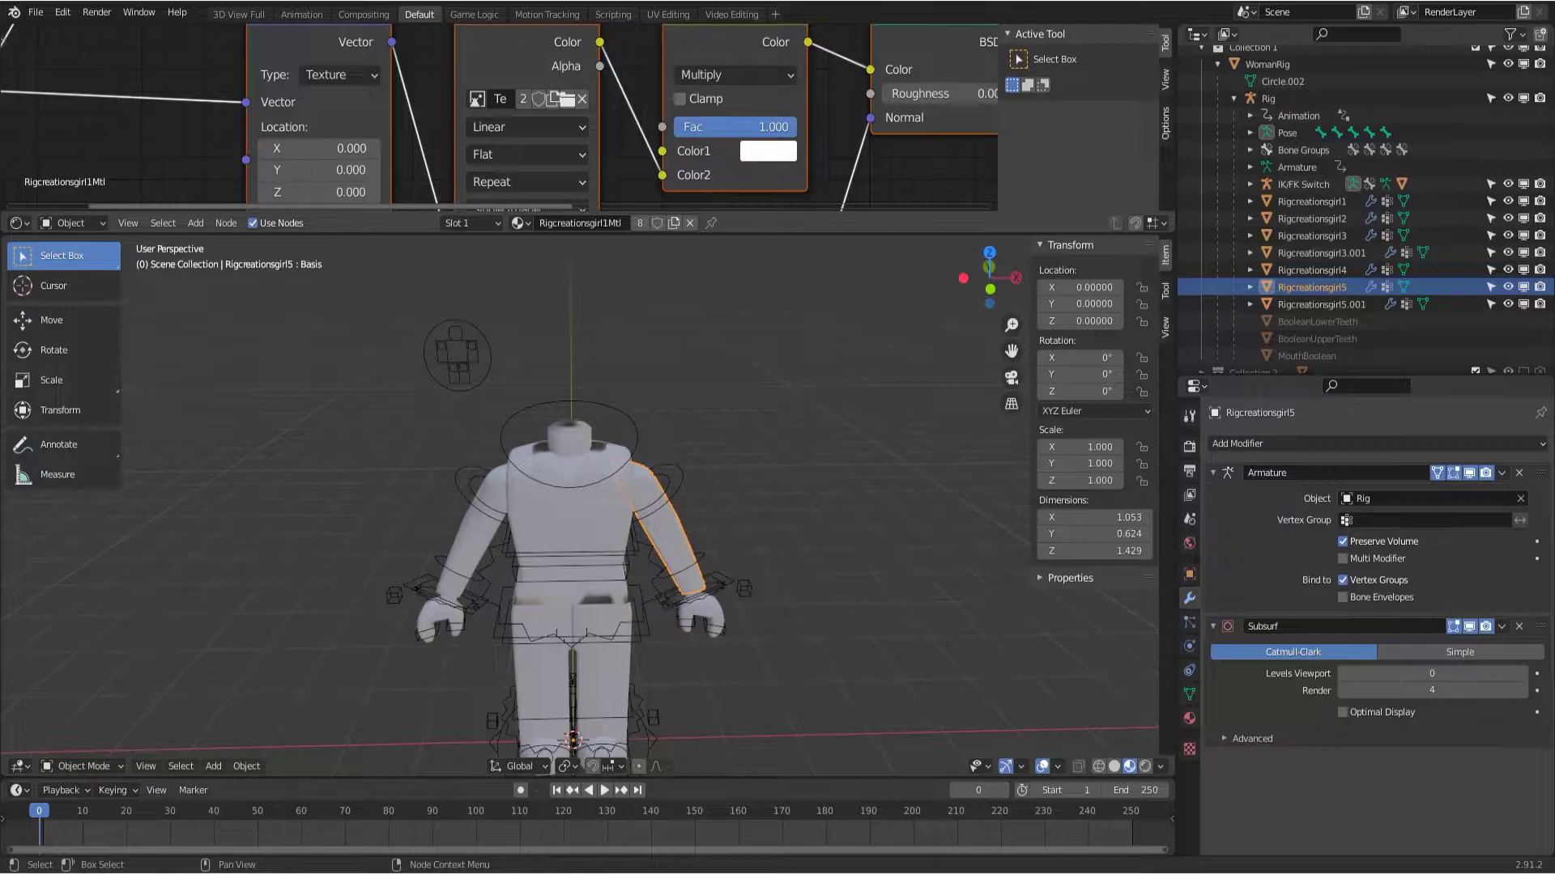
Step: Collapse the Shader Editor area to enlarge the 3D viewport and inspect the textured rig
{"action": "mouse_move", "coordinate": [878, 617]}
{"action": "middle_mouse_down"}
{"action": "mouse_move", "coordinate": [854, 553]}
{"action": "mouse_move", "coordinate": [906, 617]}
{"action": "mouse_move", "coordinate": [826, 616]}
{"action": "mouse_move", "coordinate": [840, 555]}
{"action": "mouse_move", "coordinate": [740, 555]}
{"action": "middle_mouse_up"}
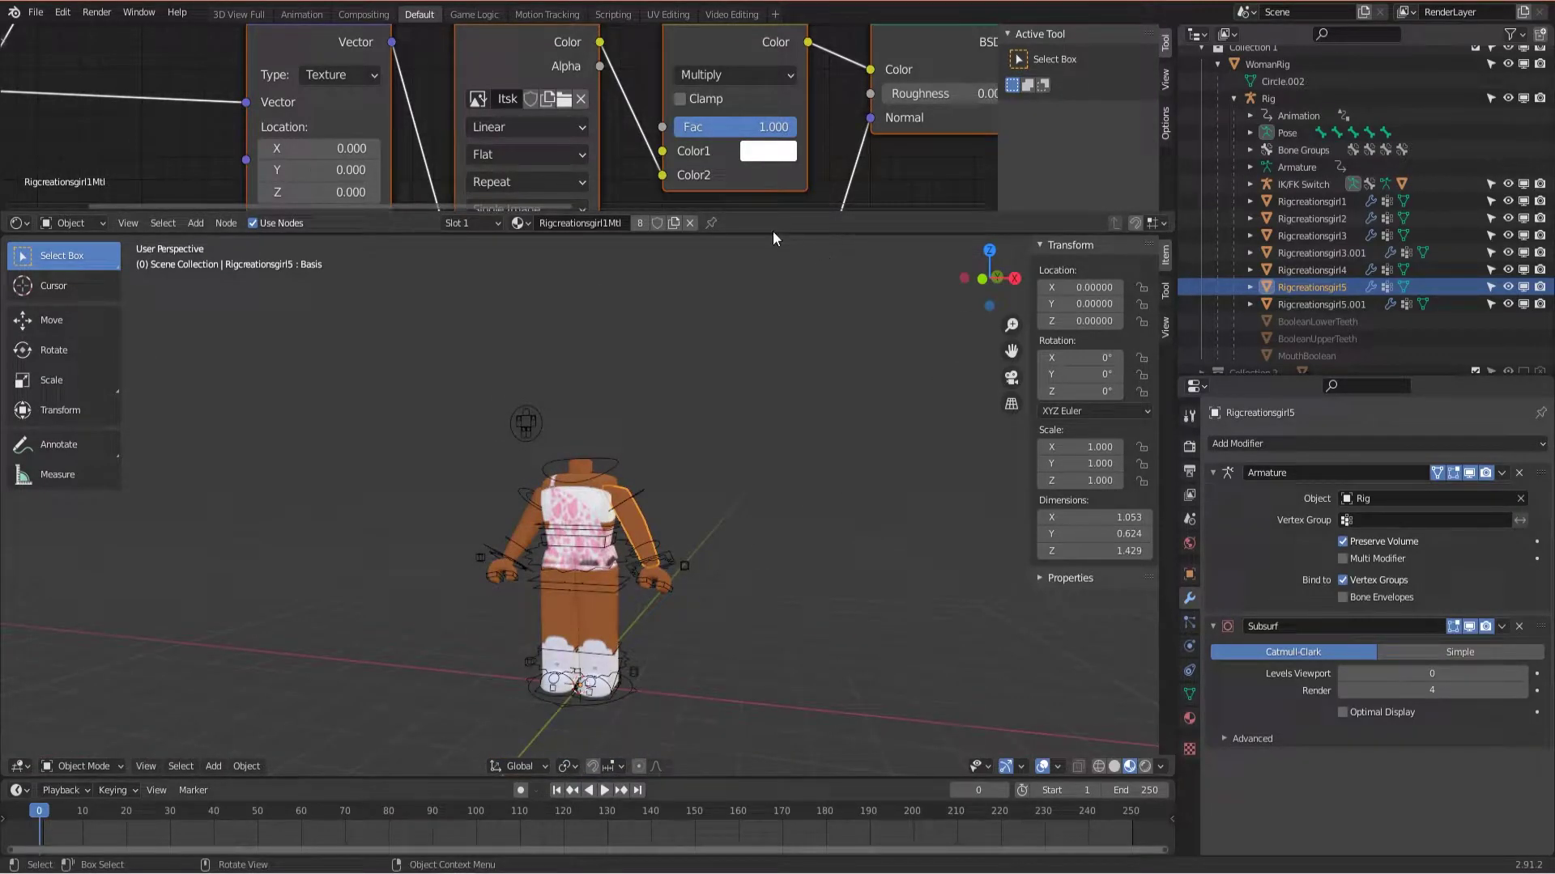
{"action": "left_click_drag", "start_coordinate": [769, 234], "coordinate": [769, 32]}
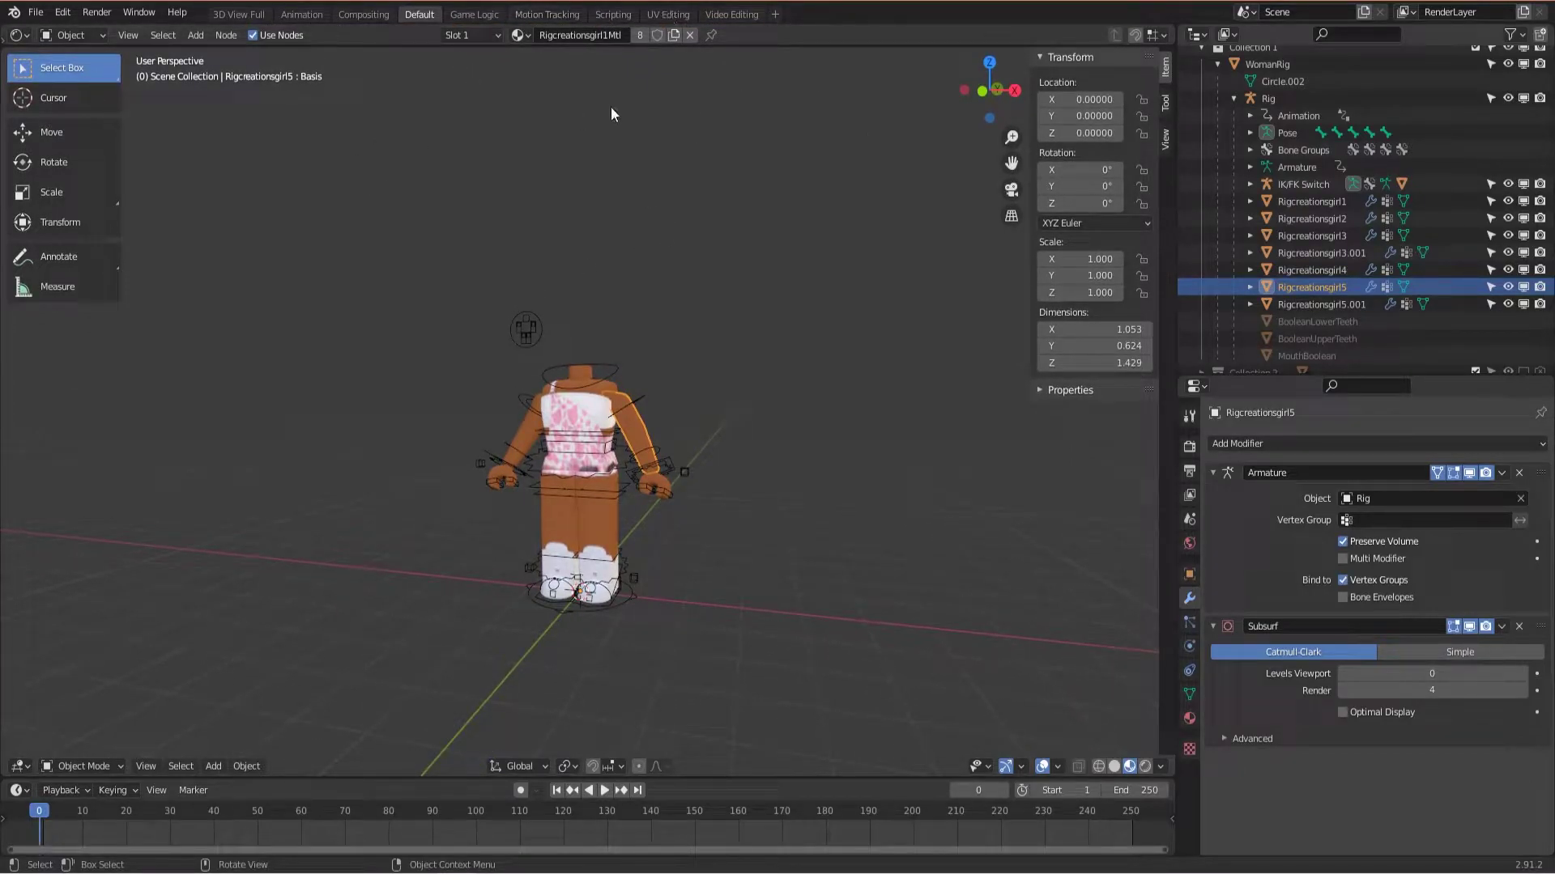
{"action": "middle_click_drag", "start_coordinate": [406, 120], "coordinate": [486, 178]}
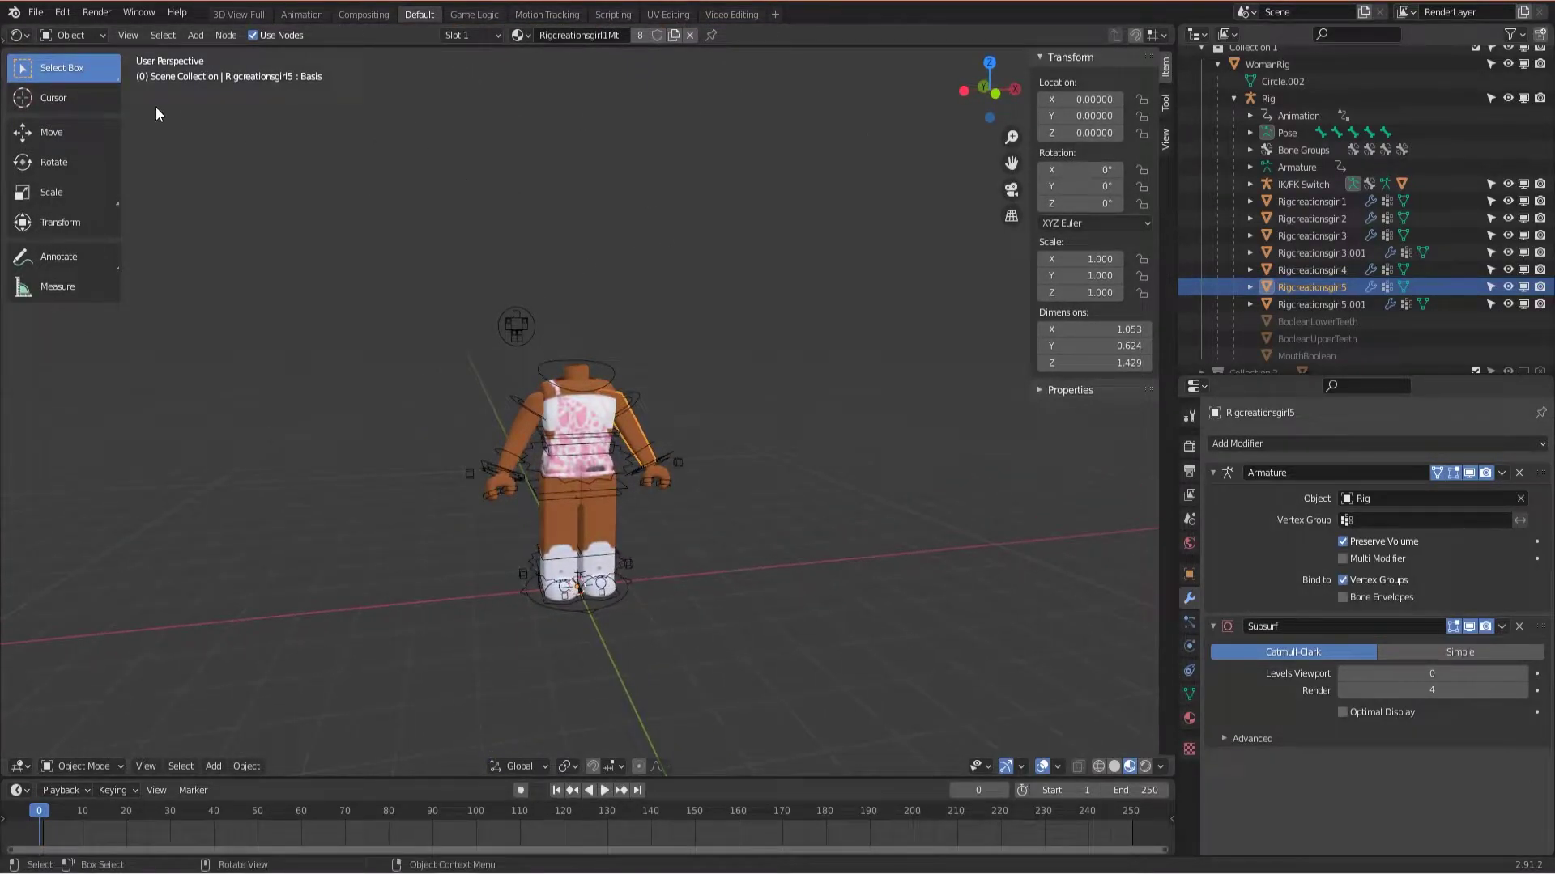
Step: Import head.obj as a Wavefront OBJ from the head folder in the avatar's Renders directory
{"action": "left_click", "coordinate": [37, 13]}
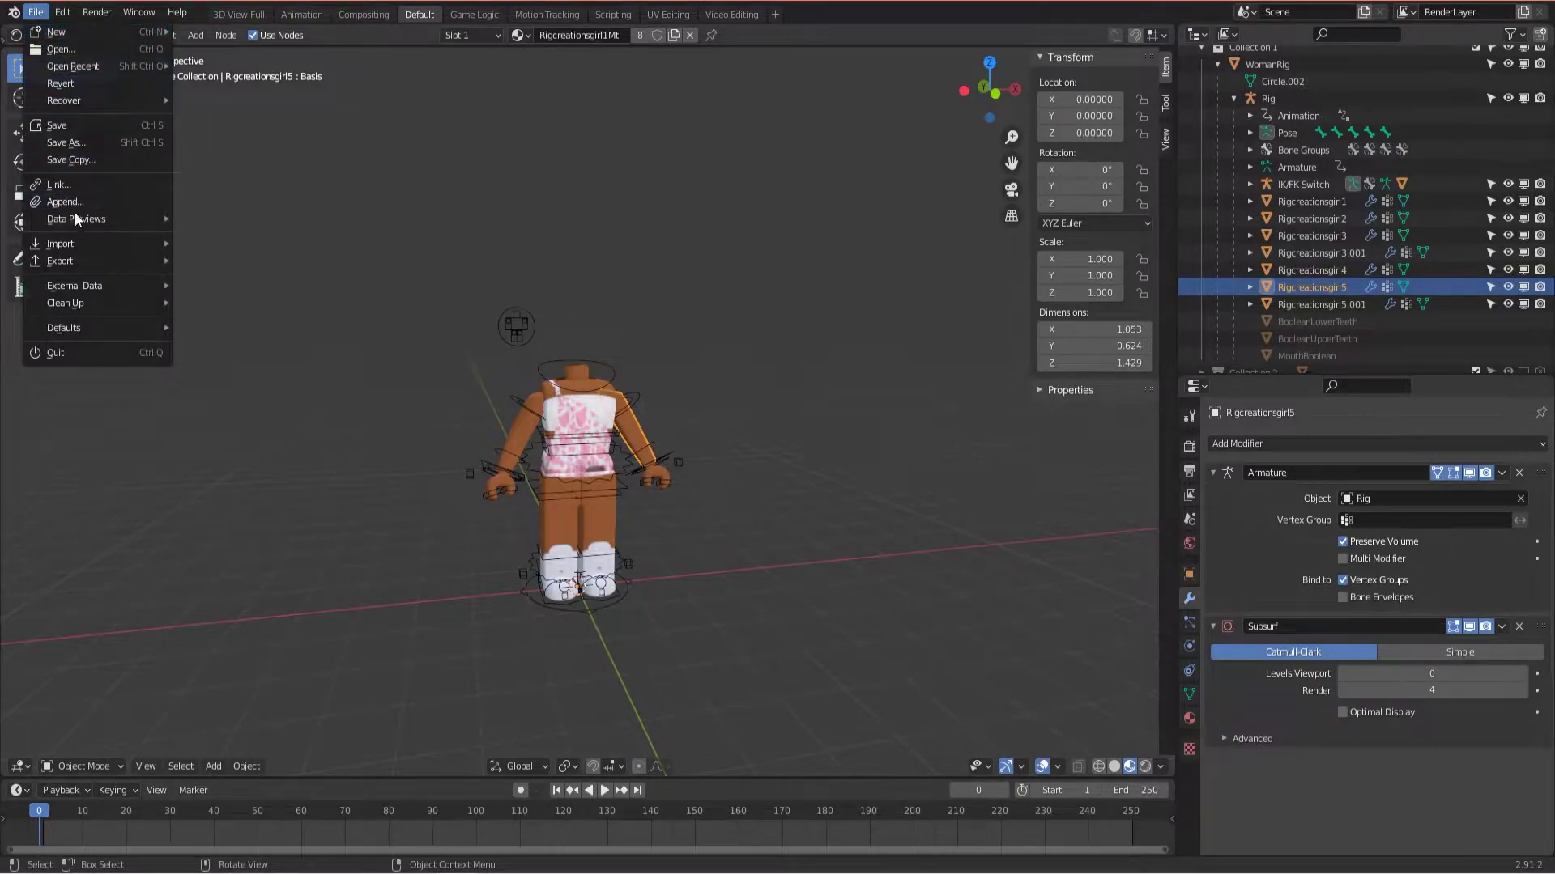
{"action": "mouse_move", "coordinate": [77, 245]}
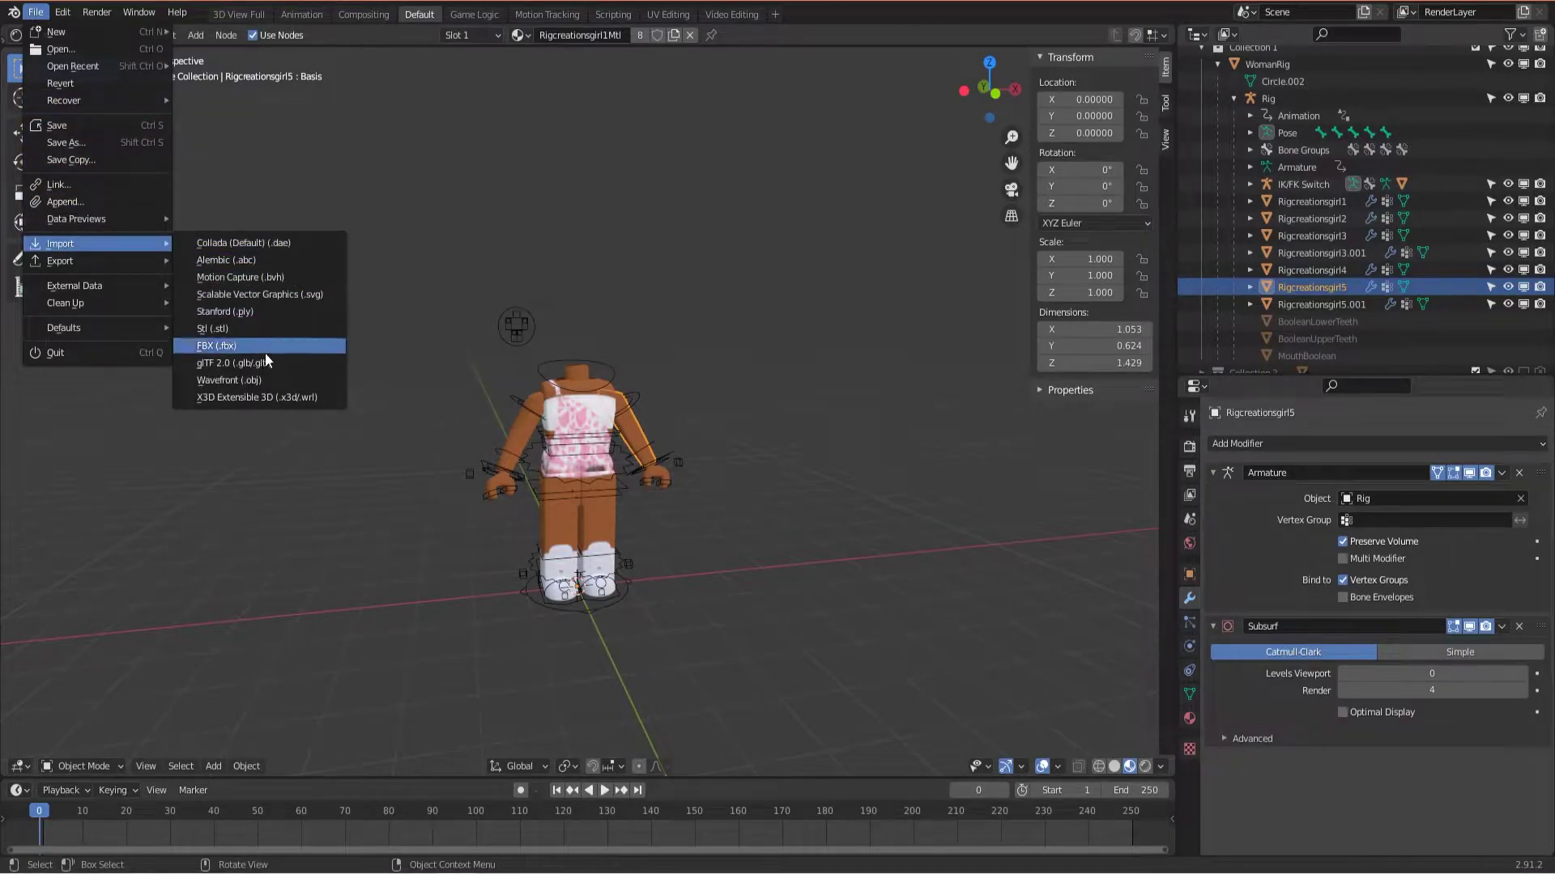
{"action": "left_click", "coordinate": [259, 380]}
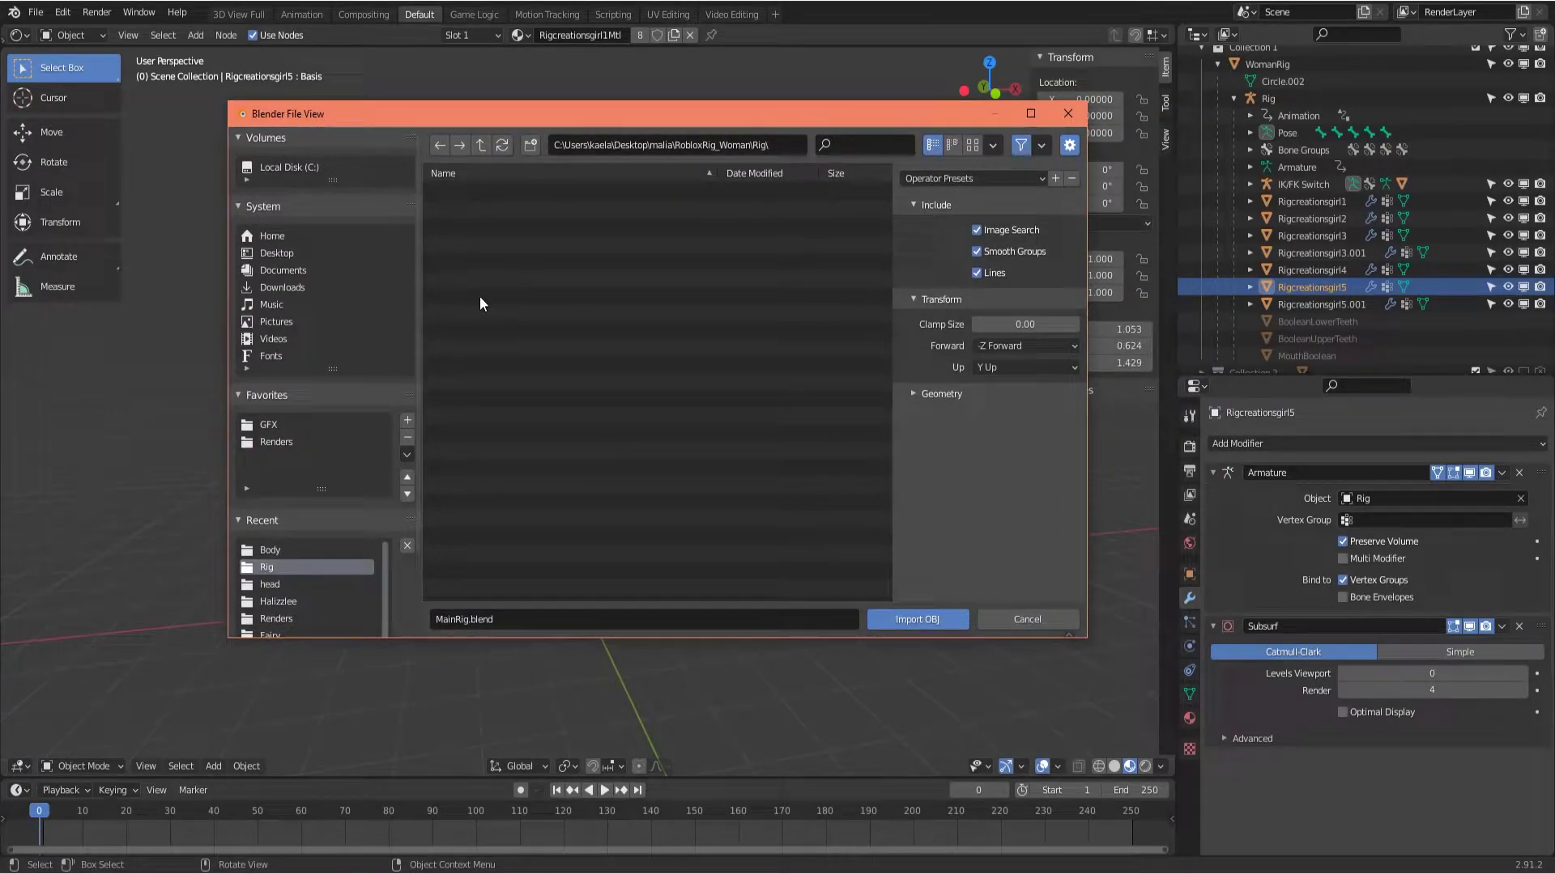
{"action": "scroll", "coordinate": [319, 489], "scroll_direction": "down", "scroll_amount": 1}
{"action": "scroll", "coordinate": [316, 510], "scroll_direction": "down", "scroll_amount": 1}
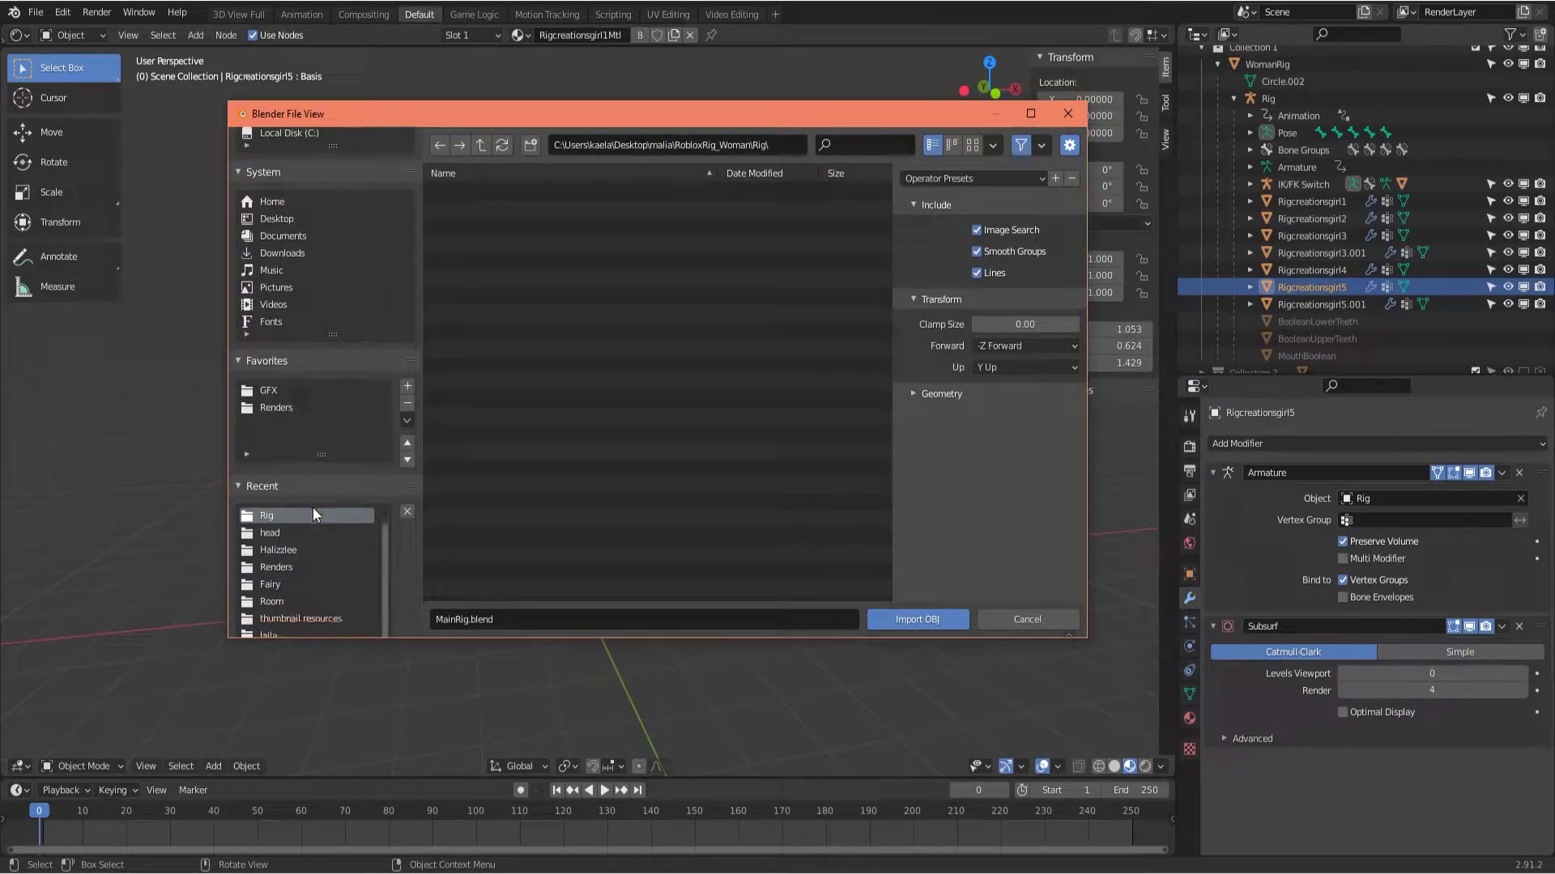
{"action": "left_click", "coordinate": [277, 568]}
{"action": "double_click", "coordinate": [466, 210]}
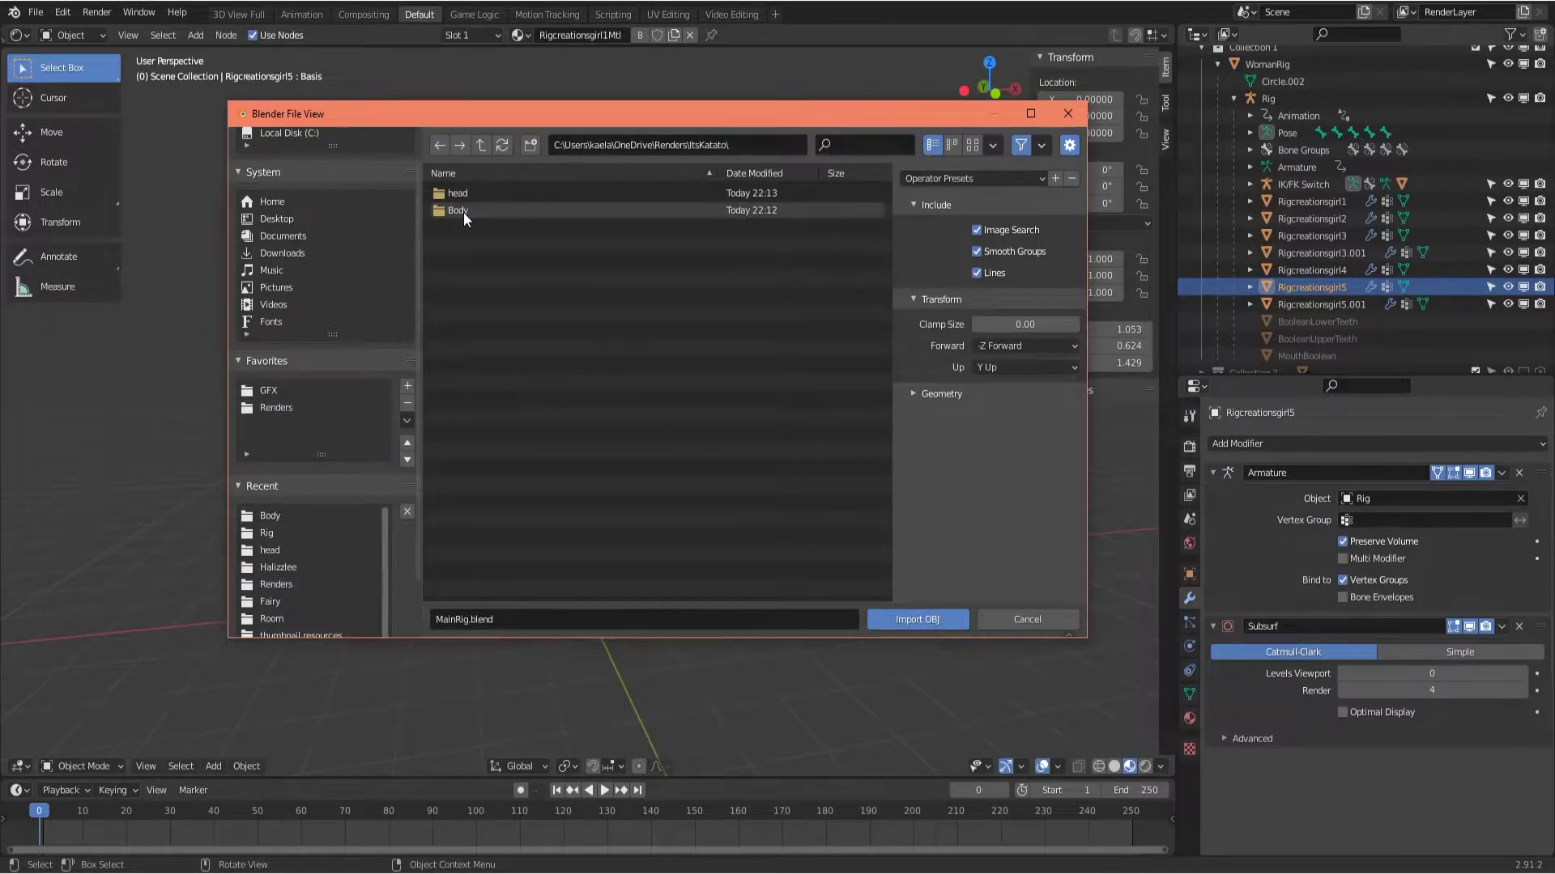
{"action": "double_click", "coordinate": [575, 195]}
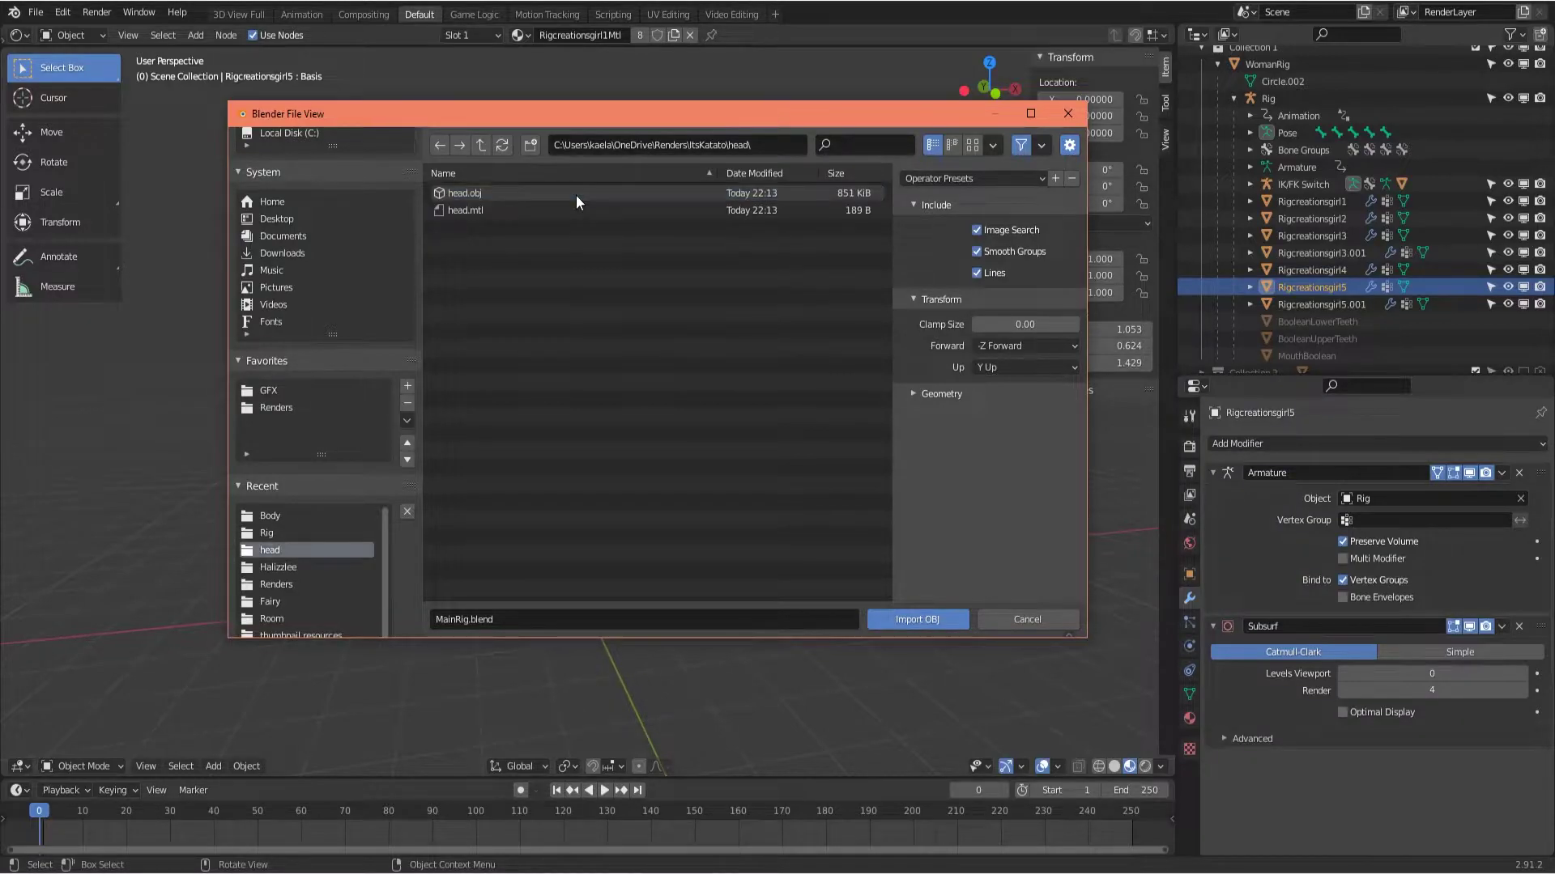
{"action": "left_click", "coordinate": [647, 192]}
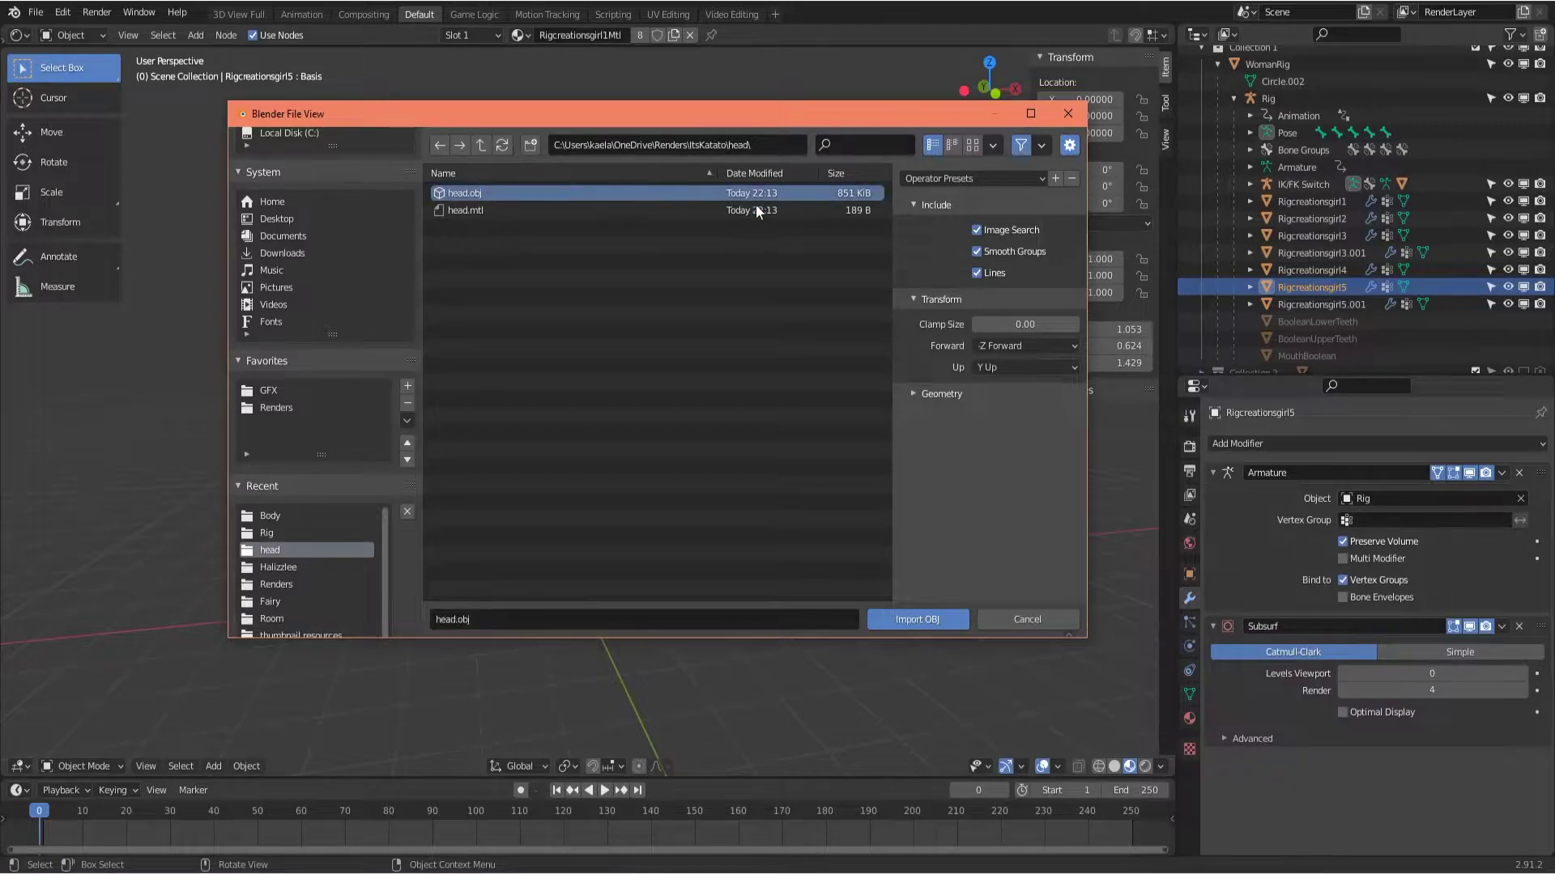
{"action": "left_click", "coordinate": [926, 624]}
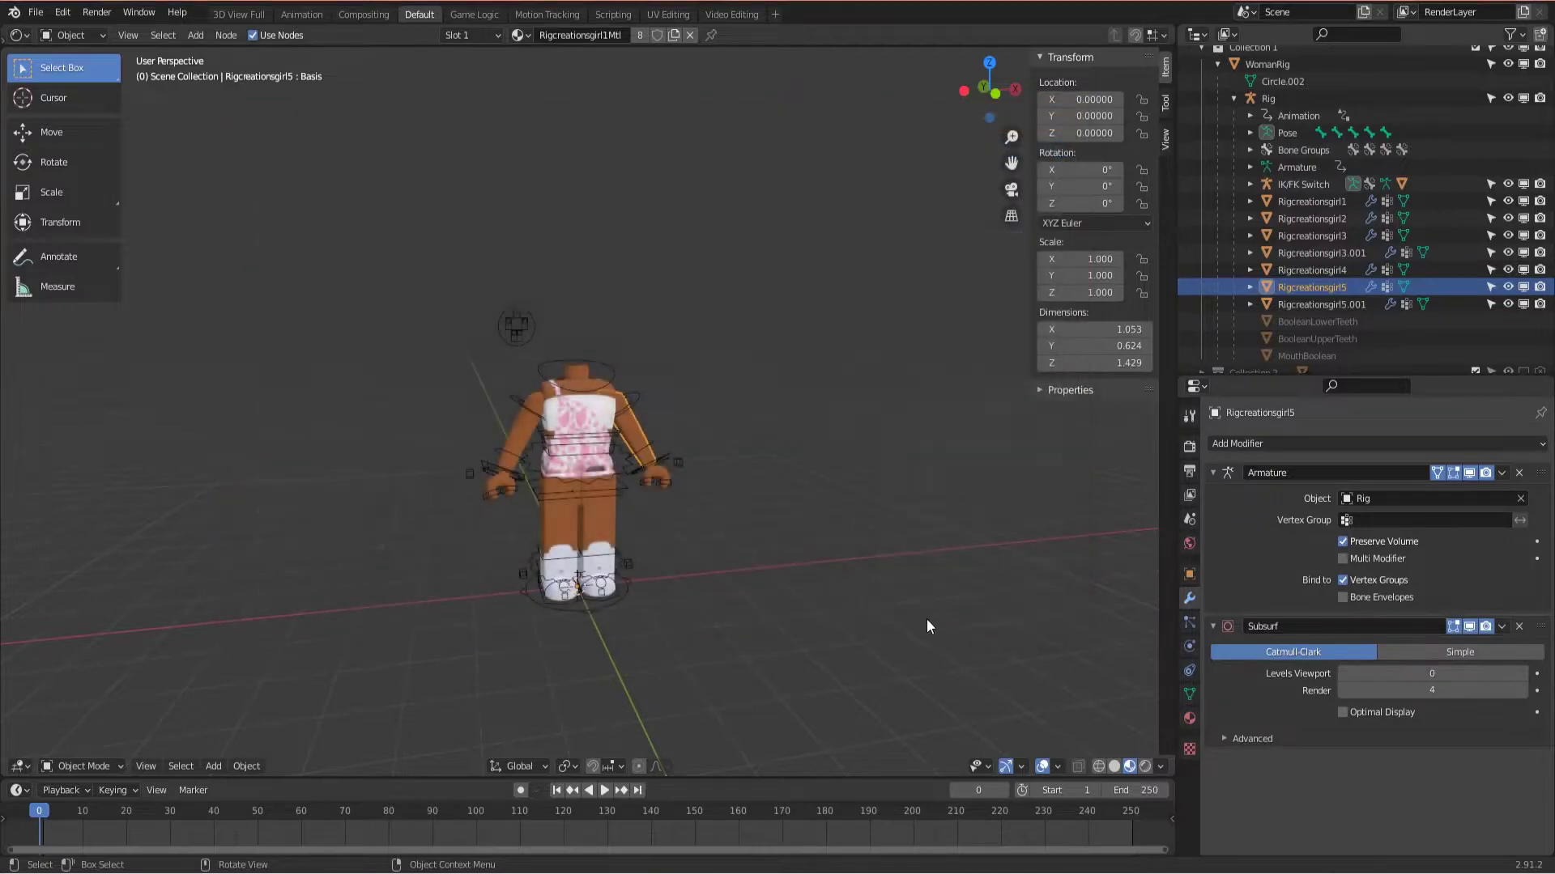
{"action": "middle_click_drag", "start_coordinate": [887, 586], "coordinate": [703, 489]}
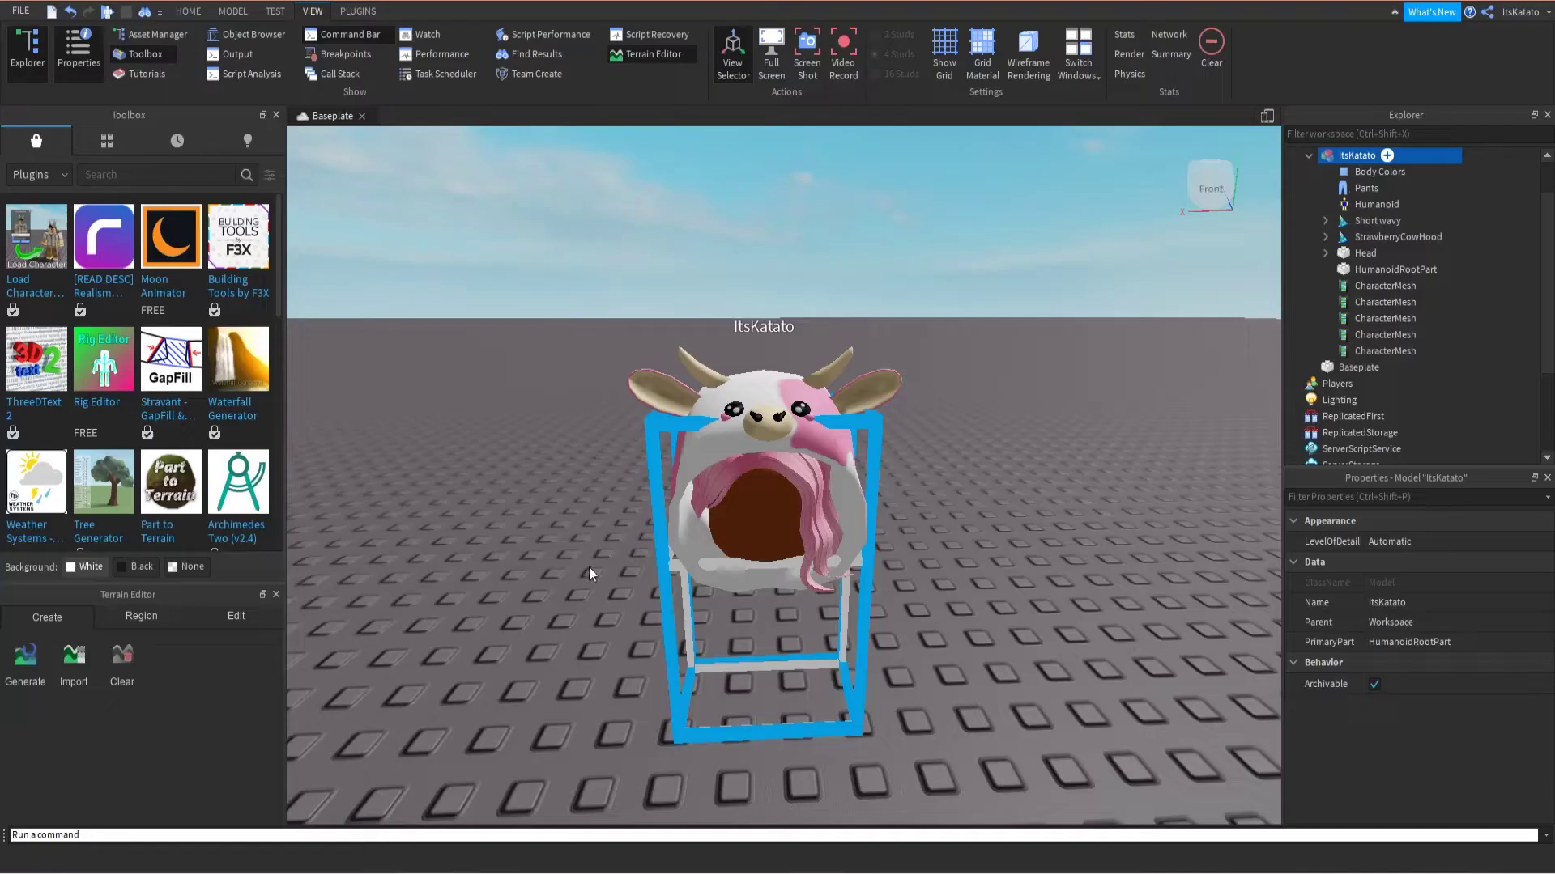
Step: Switch to Roblox Studio and turn the avatar model around with the Rotate tool
{"action": "scroll", "coordinate": [609, 497], "scroll_direction": "down", "scroll_amount": 10}
{"action": "scroll", "coordinate": [609, 496], "scroll_direction": "up", "scroll_amount": 10}
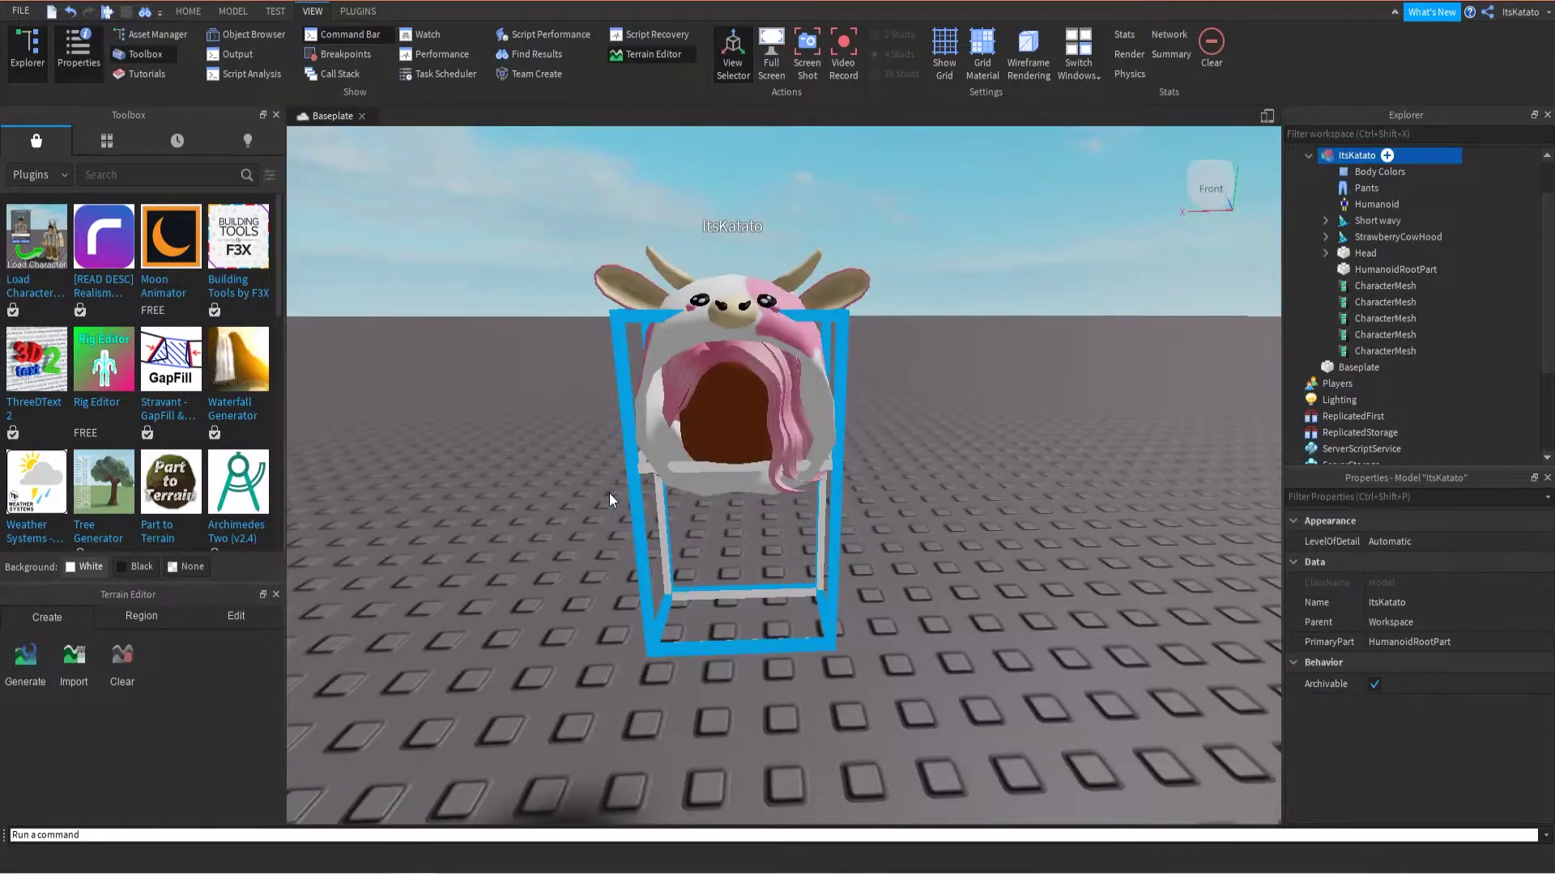
{"action": "scroll", "coordinate": [610, 494], "scroll_direction": "down", "scroll_amount": 5}
{"action": "left_click", "coordinate": [232, 10]}
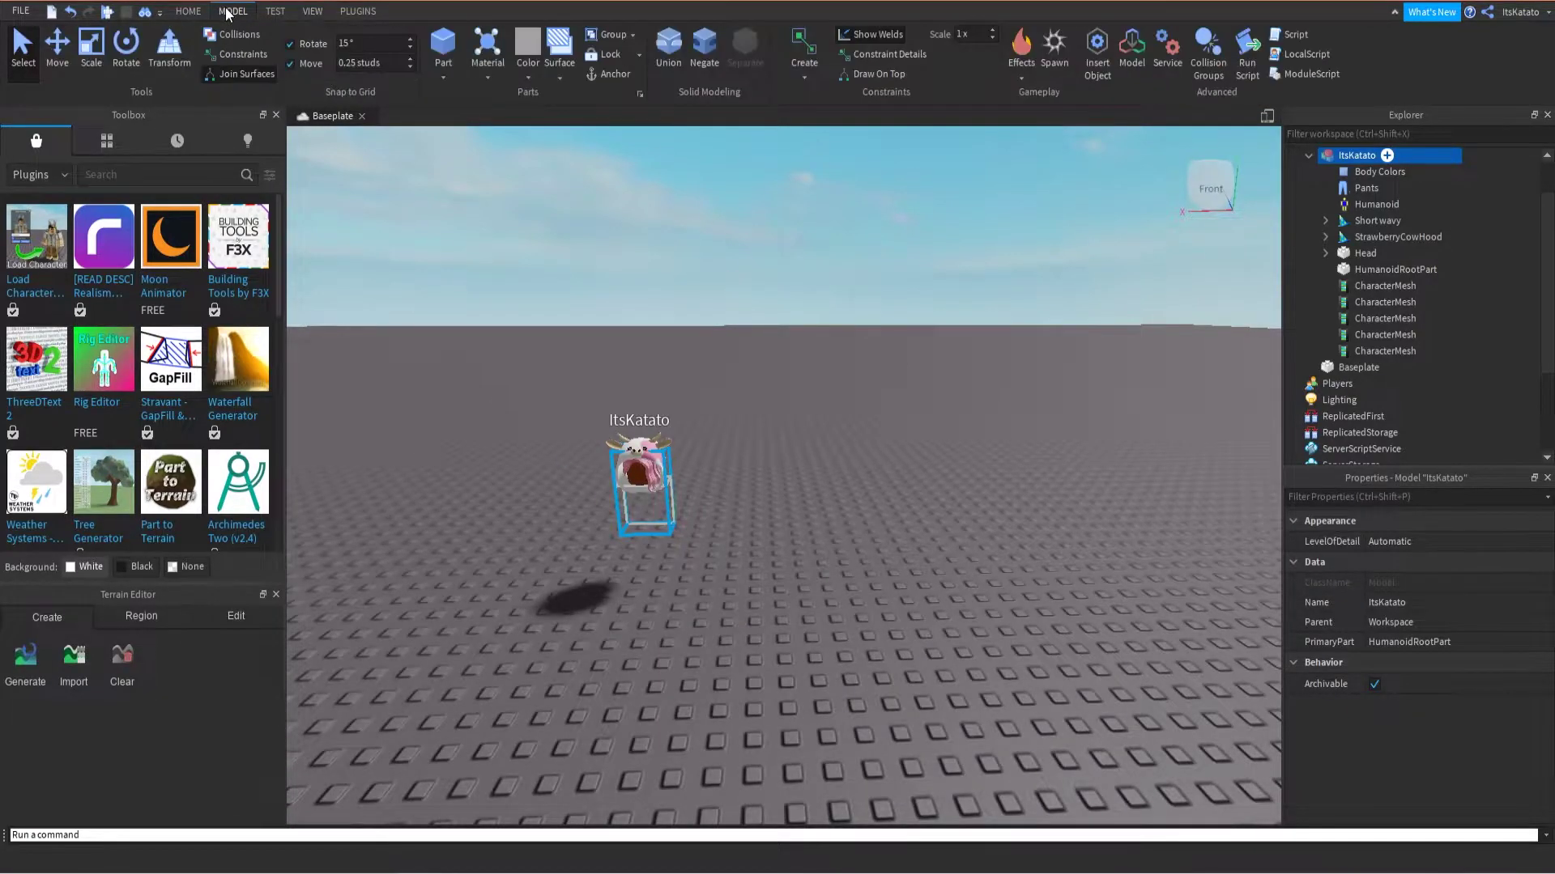
{"action": "left_click", "coordinate": [127, 51]}
{"action": "left_click_drag", "start_coordinate": [601, 511], "coordinate": [777, 366]}
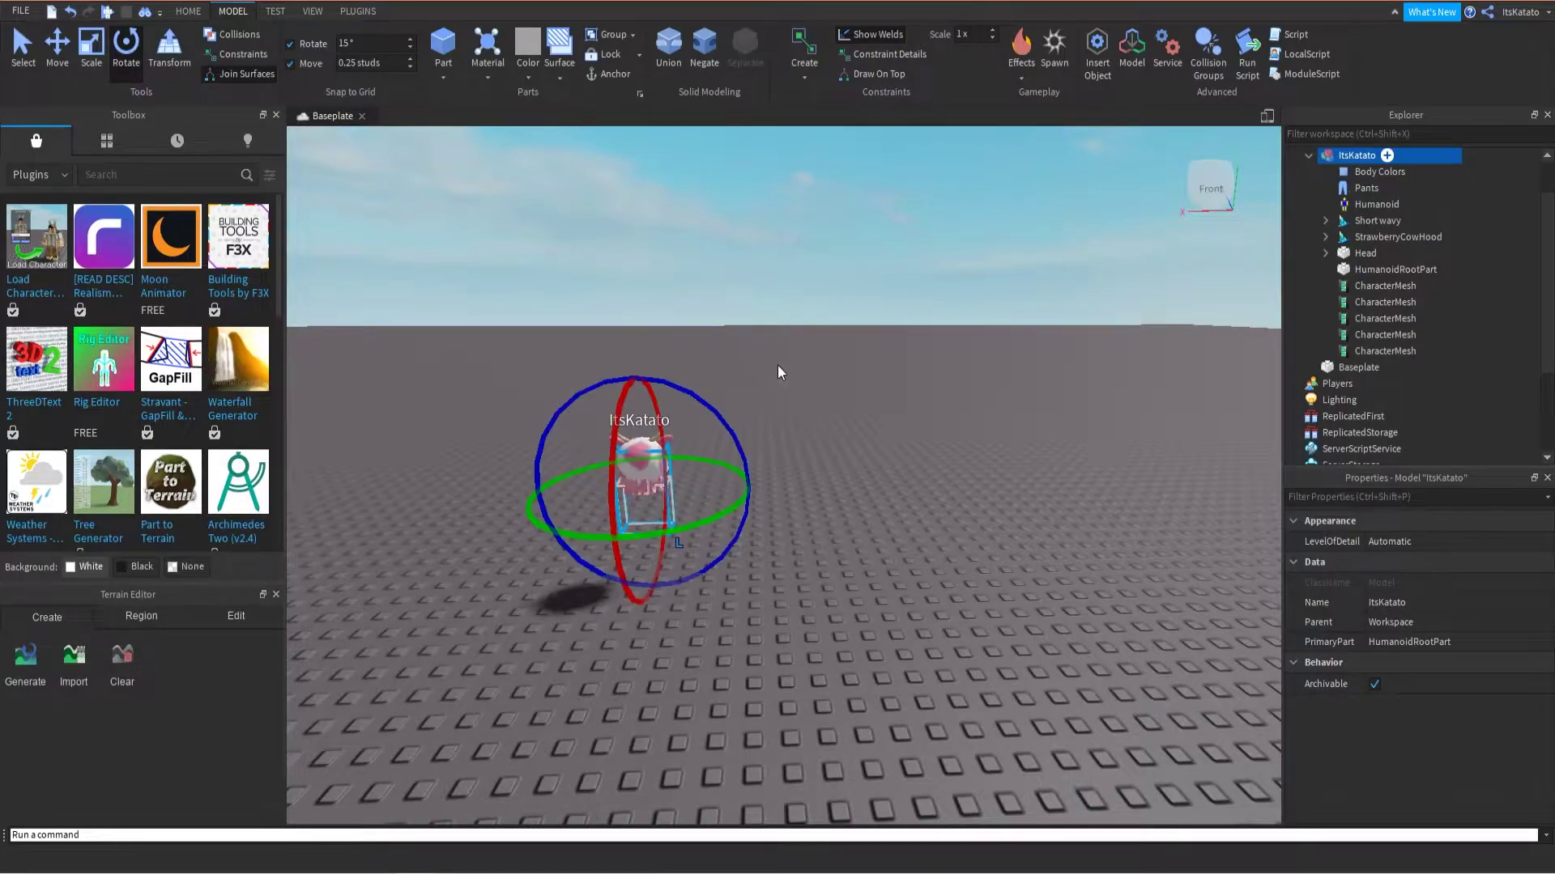
{"action": "key", "text": "d"}
{"action": "key", "text": "a"}
{"action": "right_click_drag", "start_coordinate": [972, 398], "coordinate": [970, 398]}
{"action": "key", "text": "a"}
{"action": "key", "text": "s"}
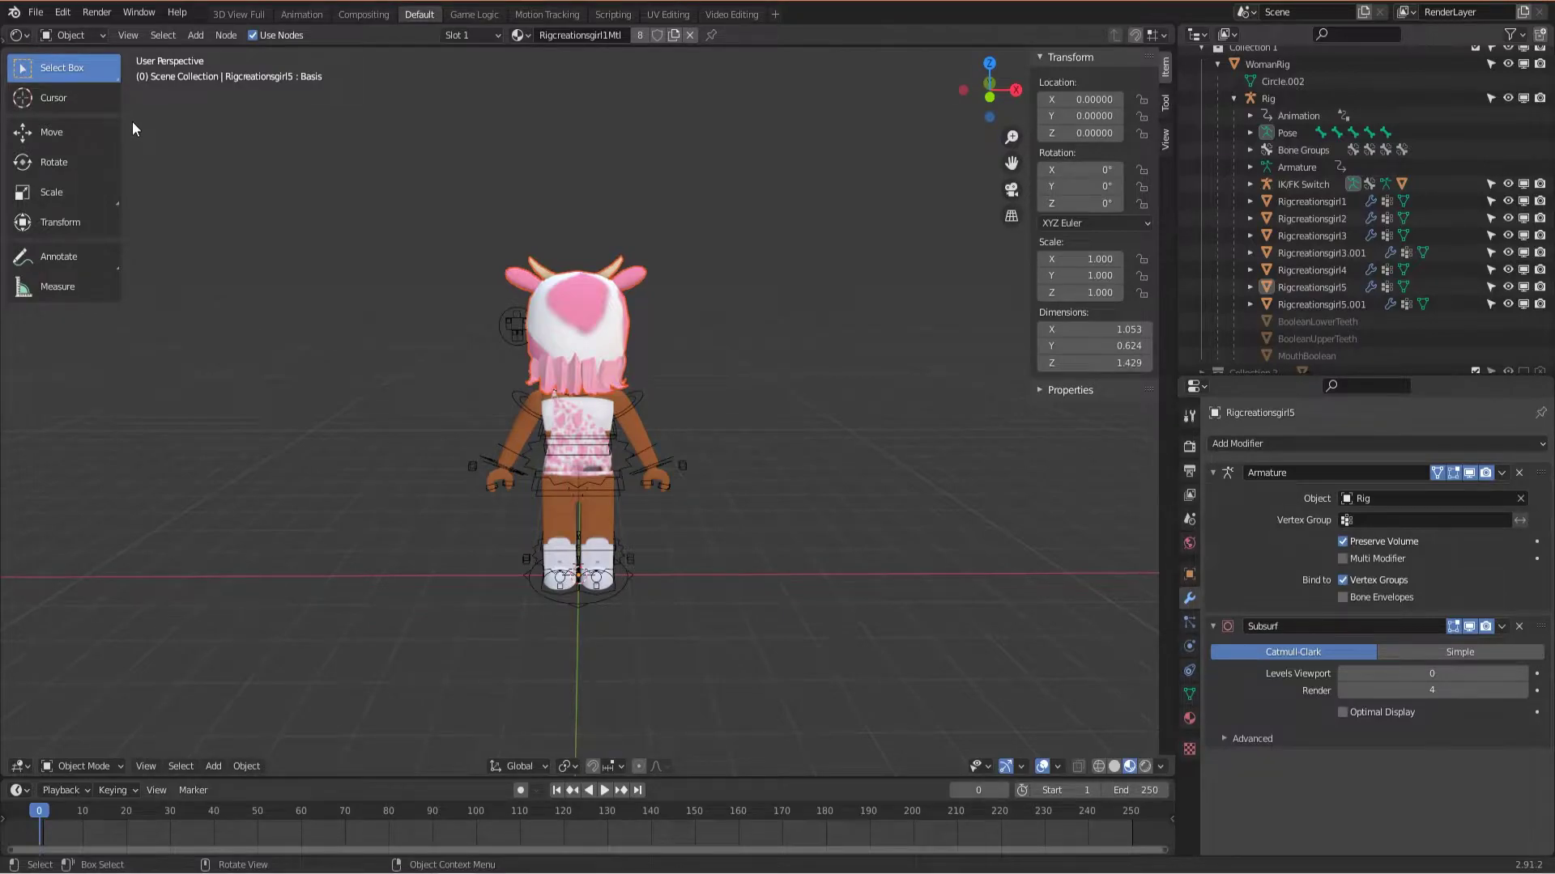
Step: In Blender, set the imported head's origin to its geometry and activate the Move tool for it
{"action": "left_click", "coordinate": [571, 328]}
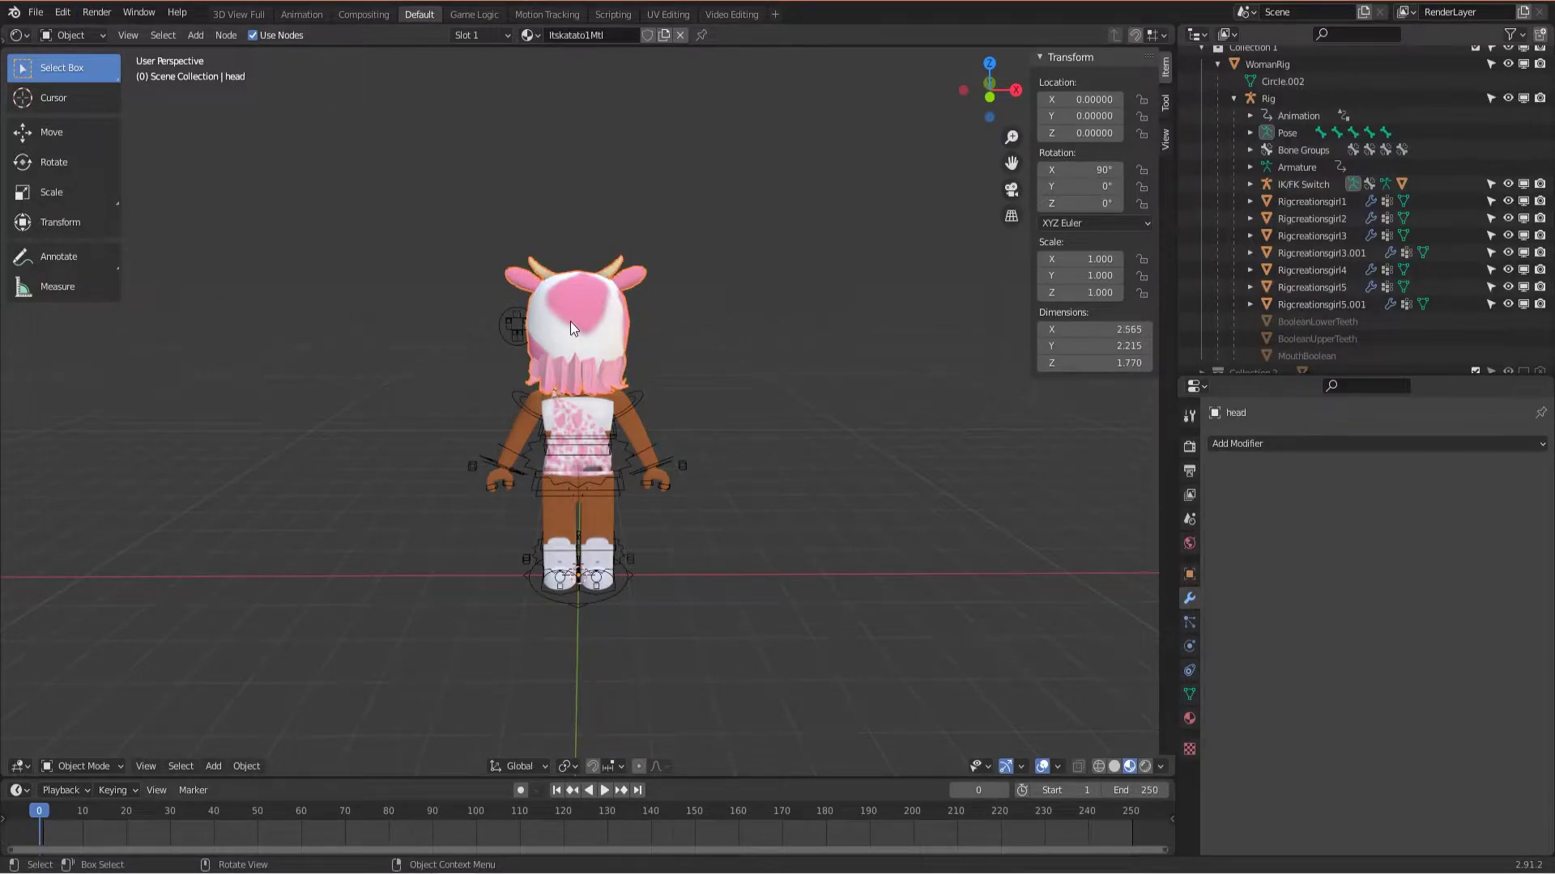
{"action": "left_click", "coordinate": [64, 13]}
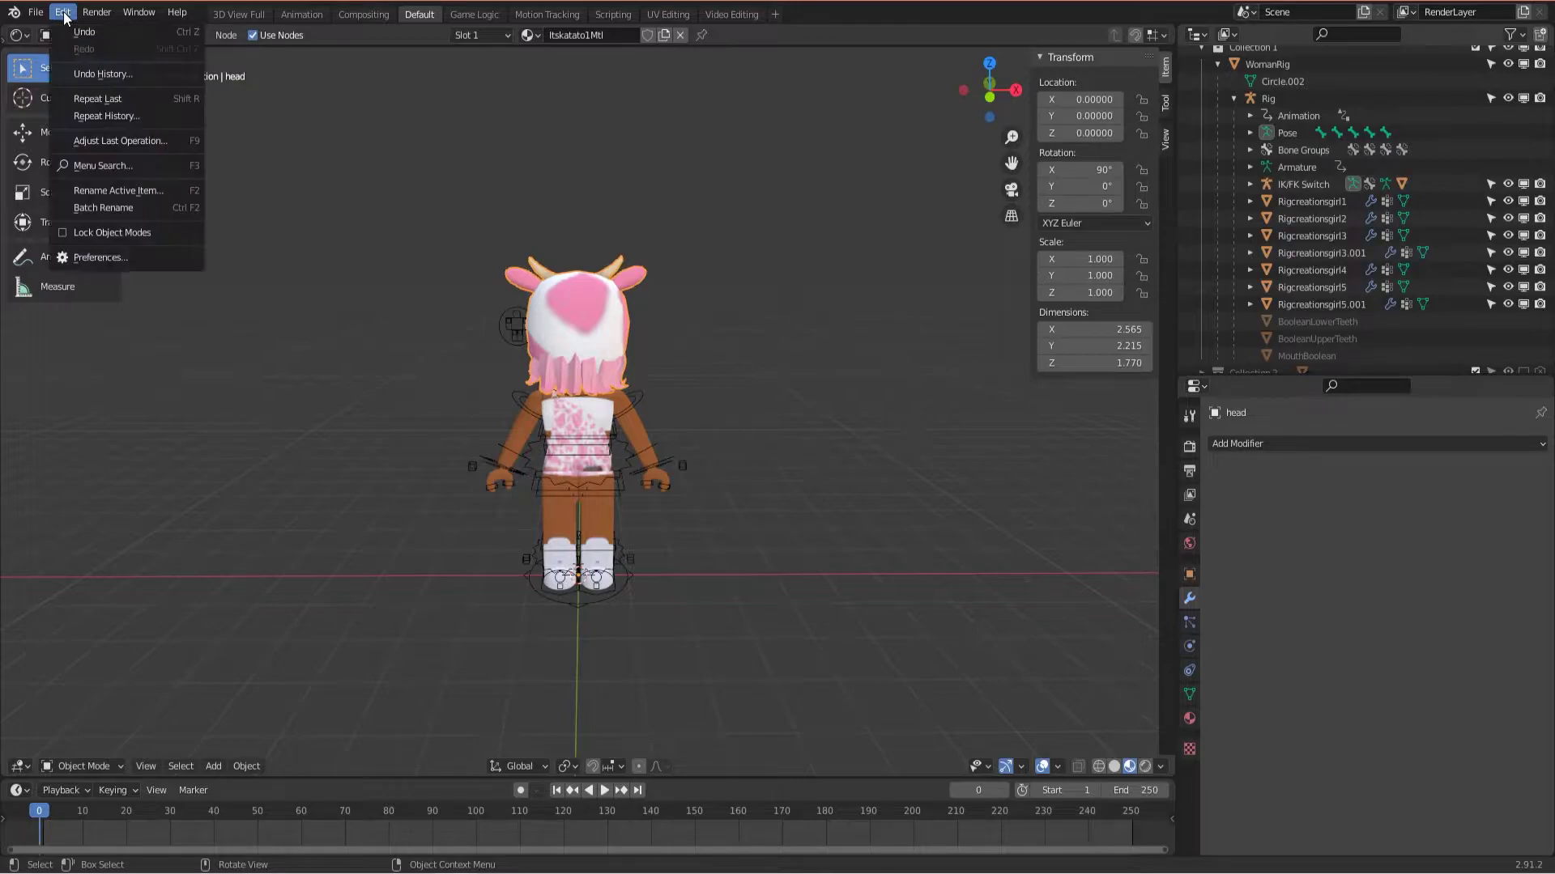
{"action": "left_click", "coordinate": [135, 164]}
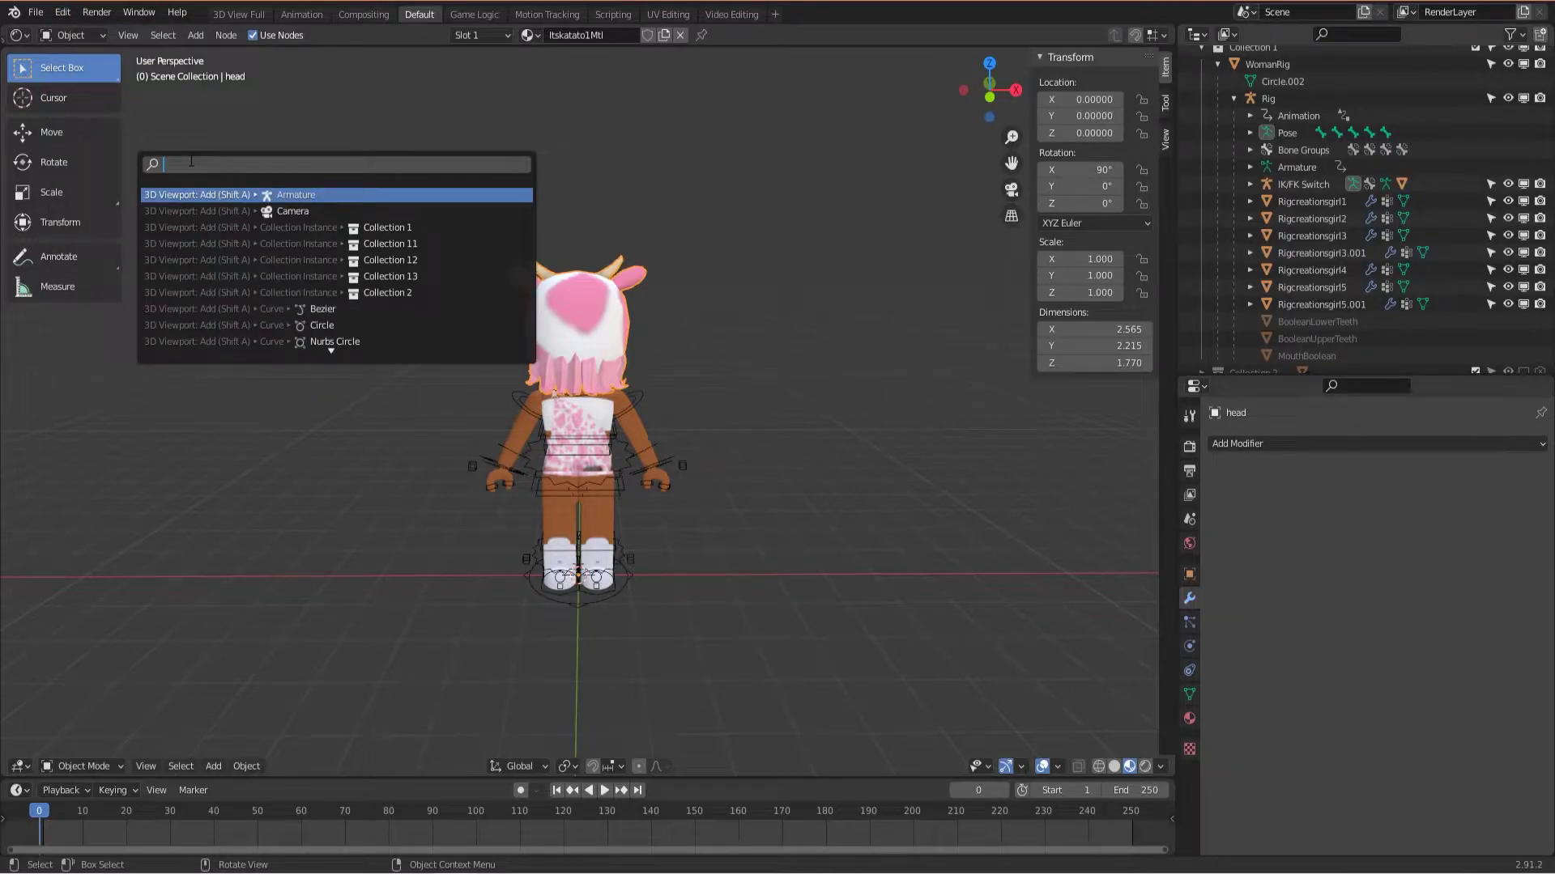
{"action": "type", "text": "origin"}
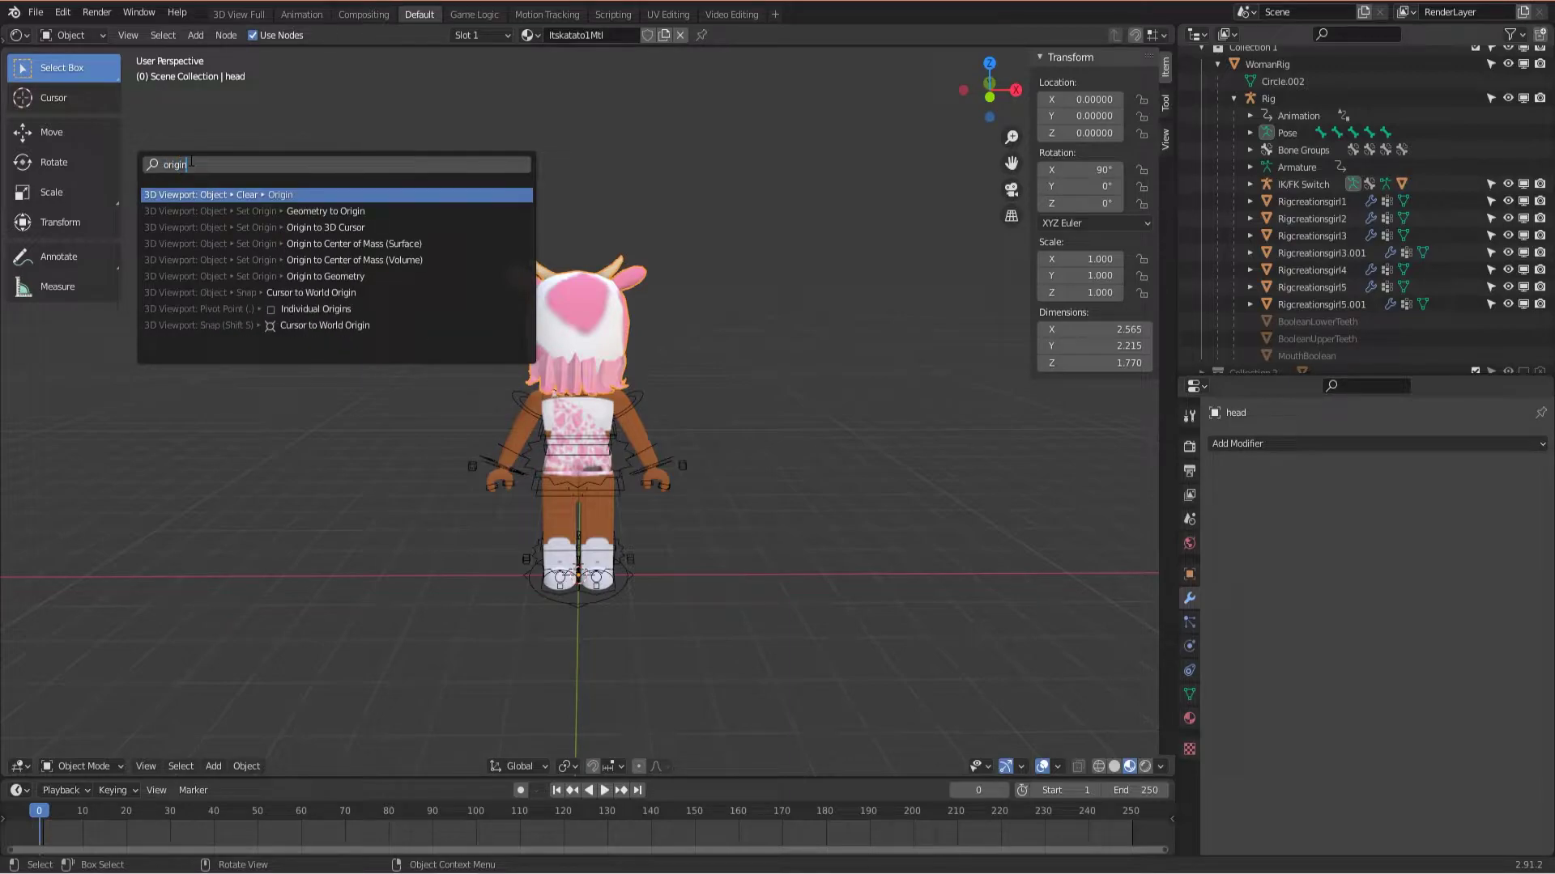
{"action": "left_click", "coordinate": [364, 276]}
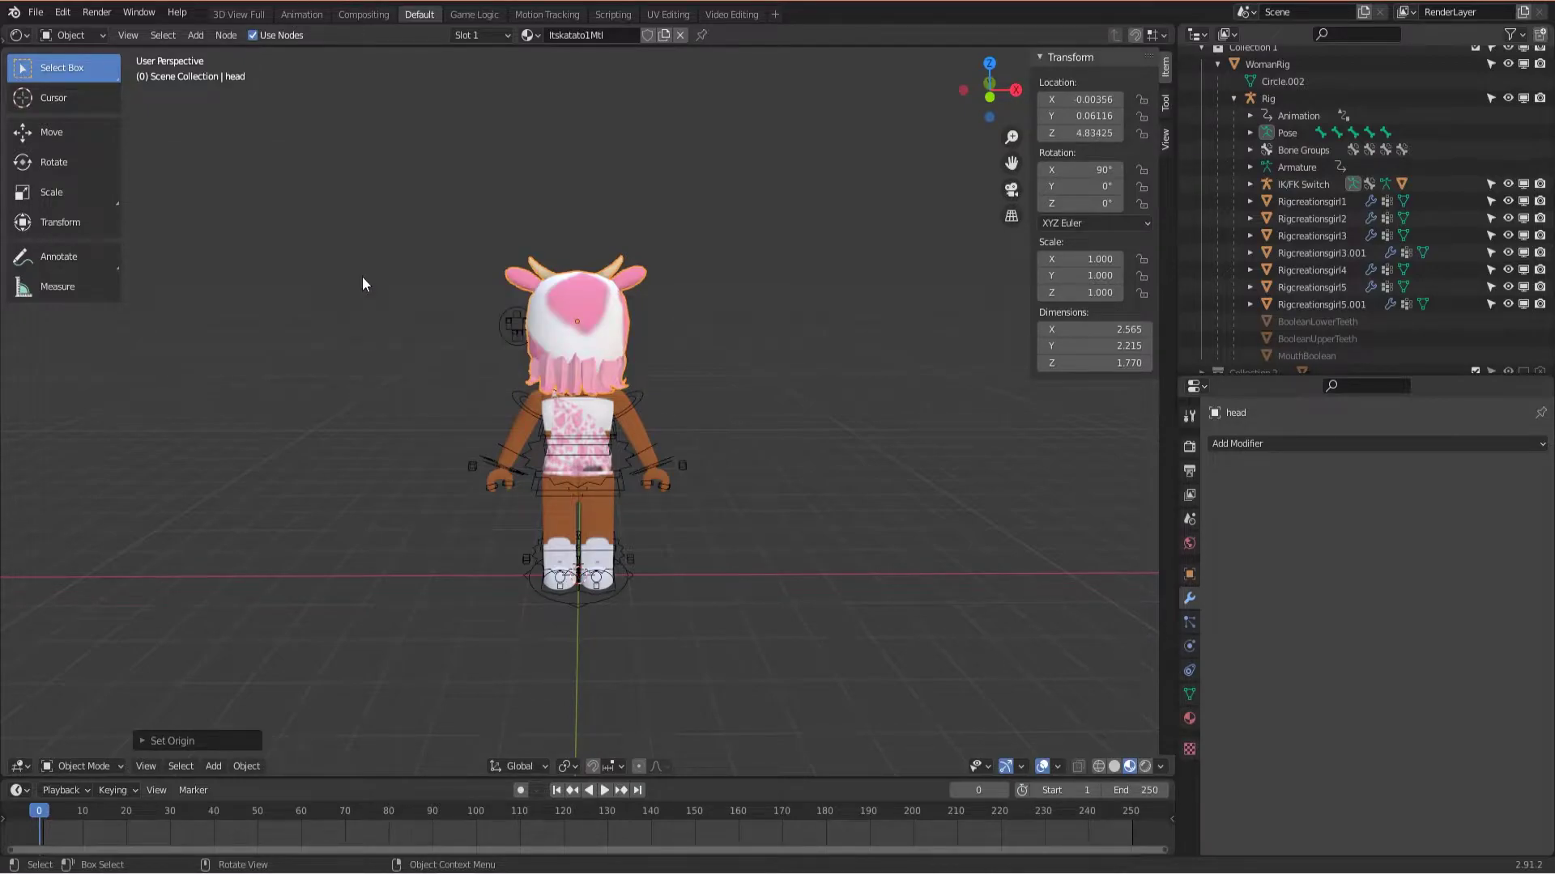
{"action": "left_click", "coordinate": [61, 137]}
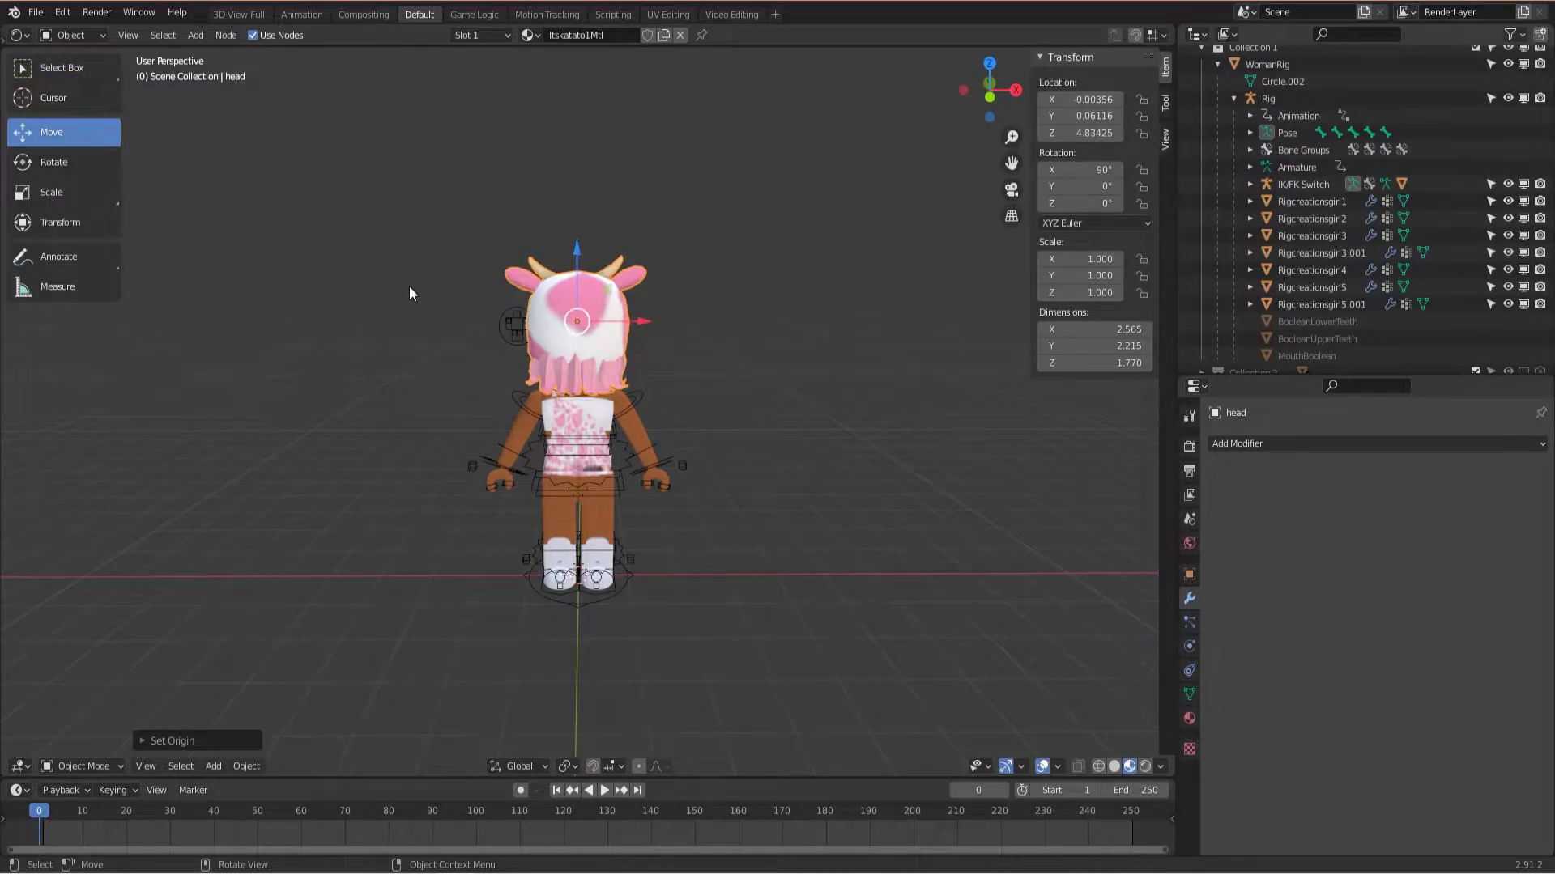
Step: Rotate the imported head around its vertical axis to about -173° so its face points to the front of the body
{"action": "middle_click_drag", "start_coordinate": [410, 287], "coordinate": [463, 296]}
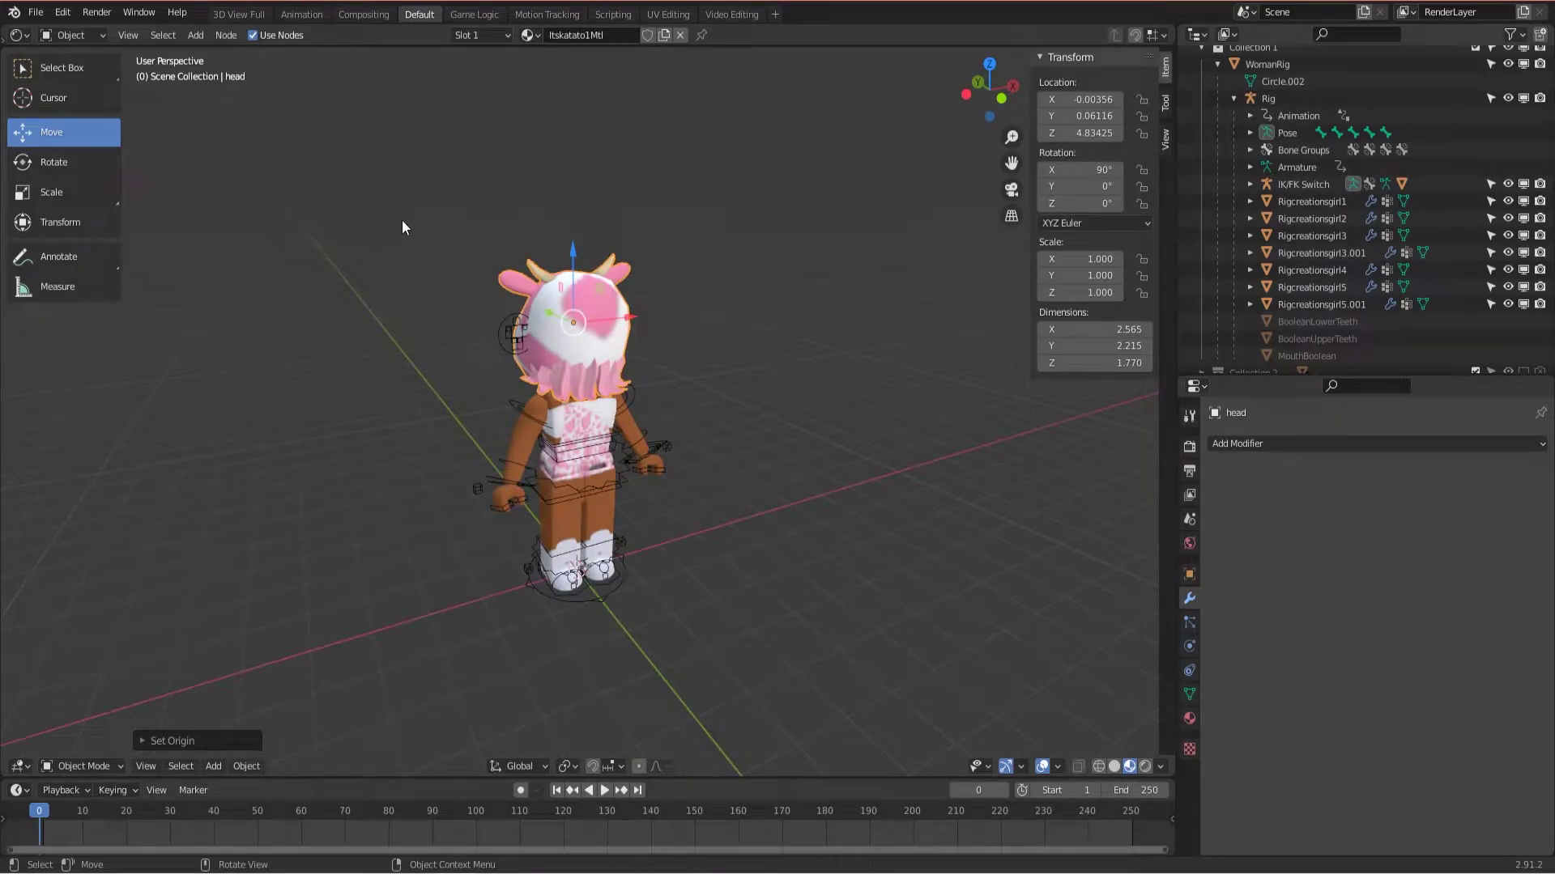
{"action": "left_click", "coordinate": [60, 169]}
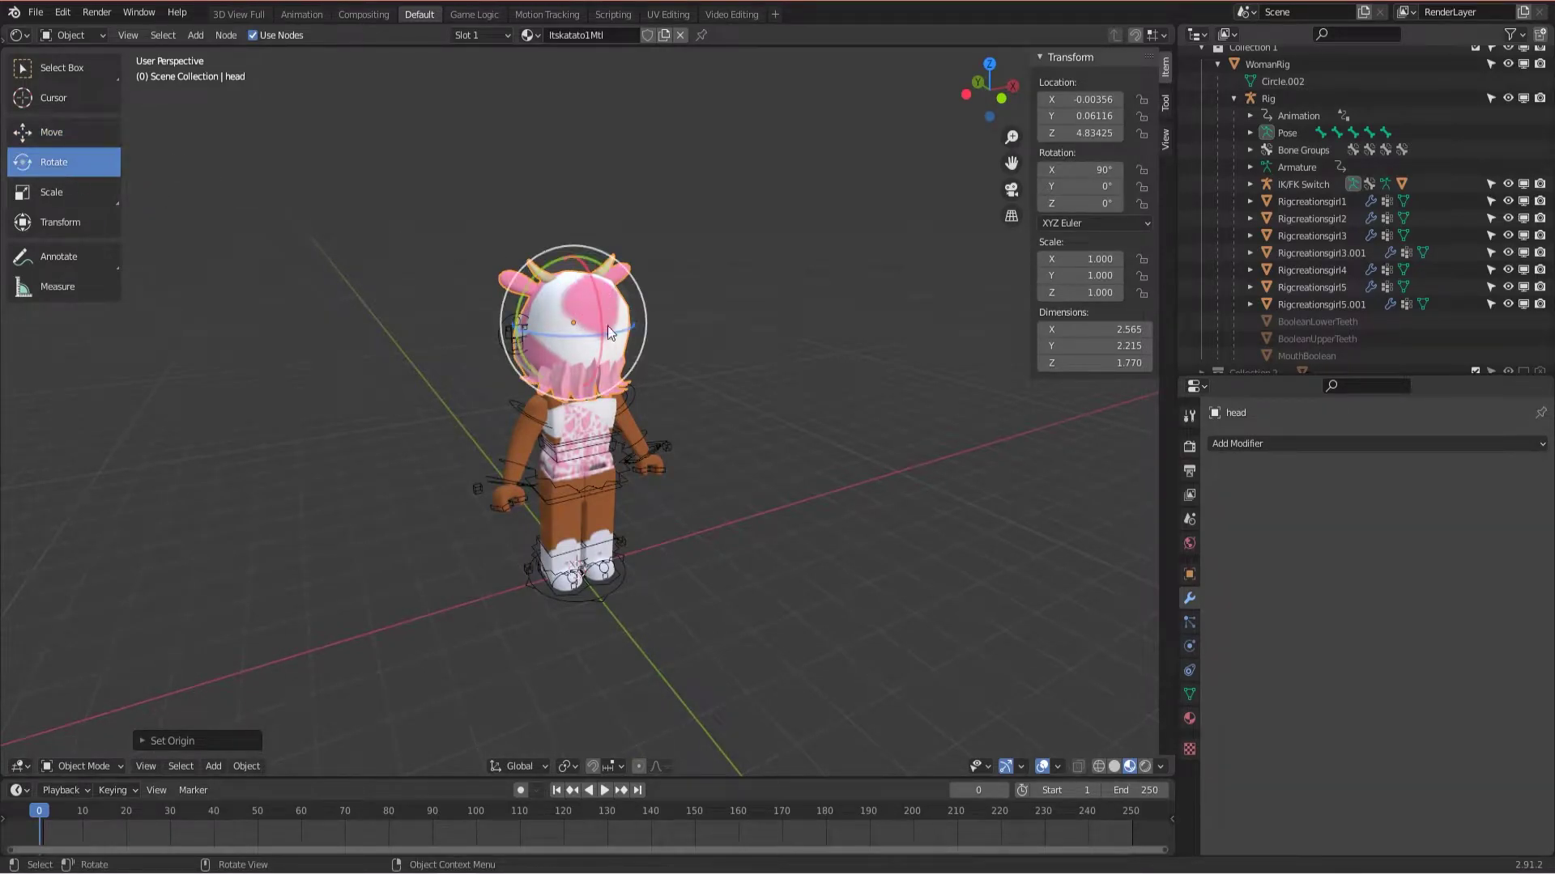
{"action": "middle_click_drag", "start_coordinate": [716, 343], "coordinate": [728, 389]}
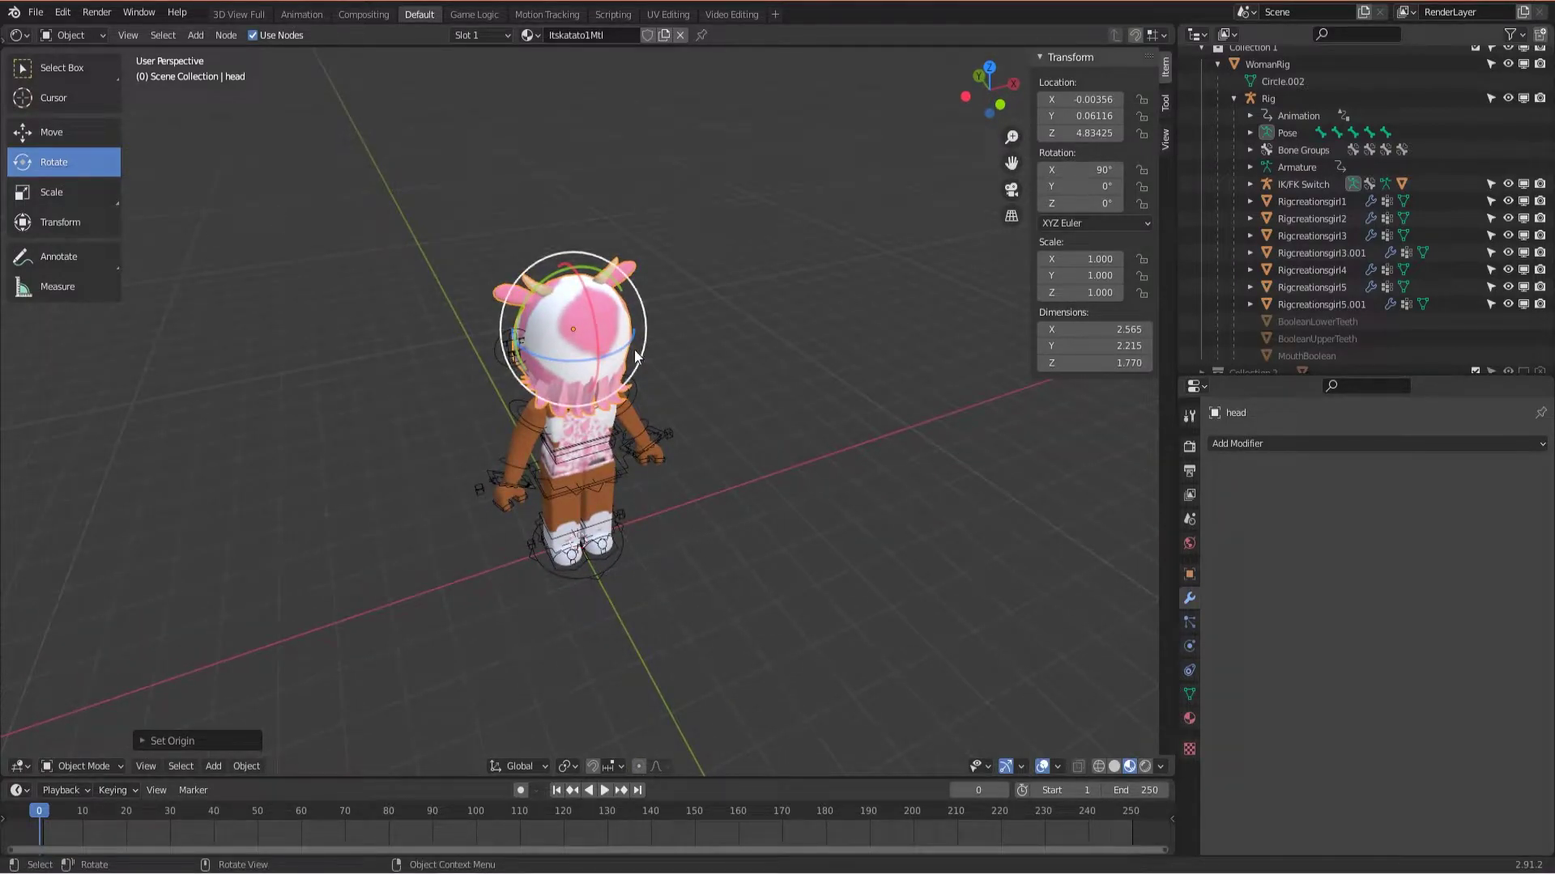
{"action": "left_click_drag", "start_coordinate": [628, 352], "coordinate": [494, 336]}
{"action": "middle_click_drag", "start_coordinate": [494, 335], "coordinate": [672, 406]}
{"action": "scroll", "coordinate": [673, 406], "scroll_direction": "up", "scroll_amount": 5}
{"action": "scroll", "coordinate": [670, 400], "scroll_direction": "down", "scroll_amount": 2}
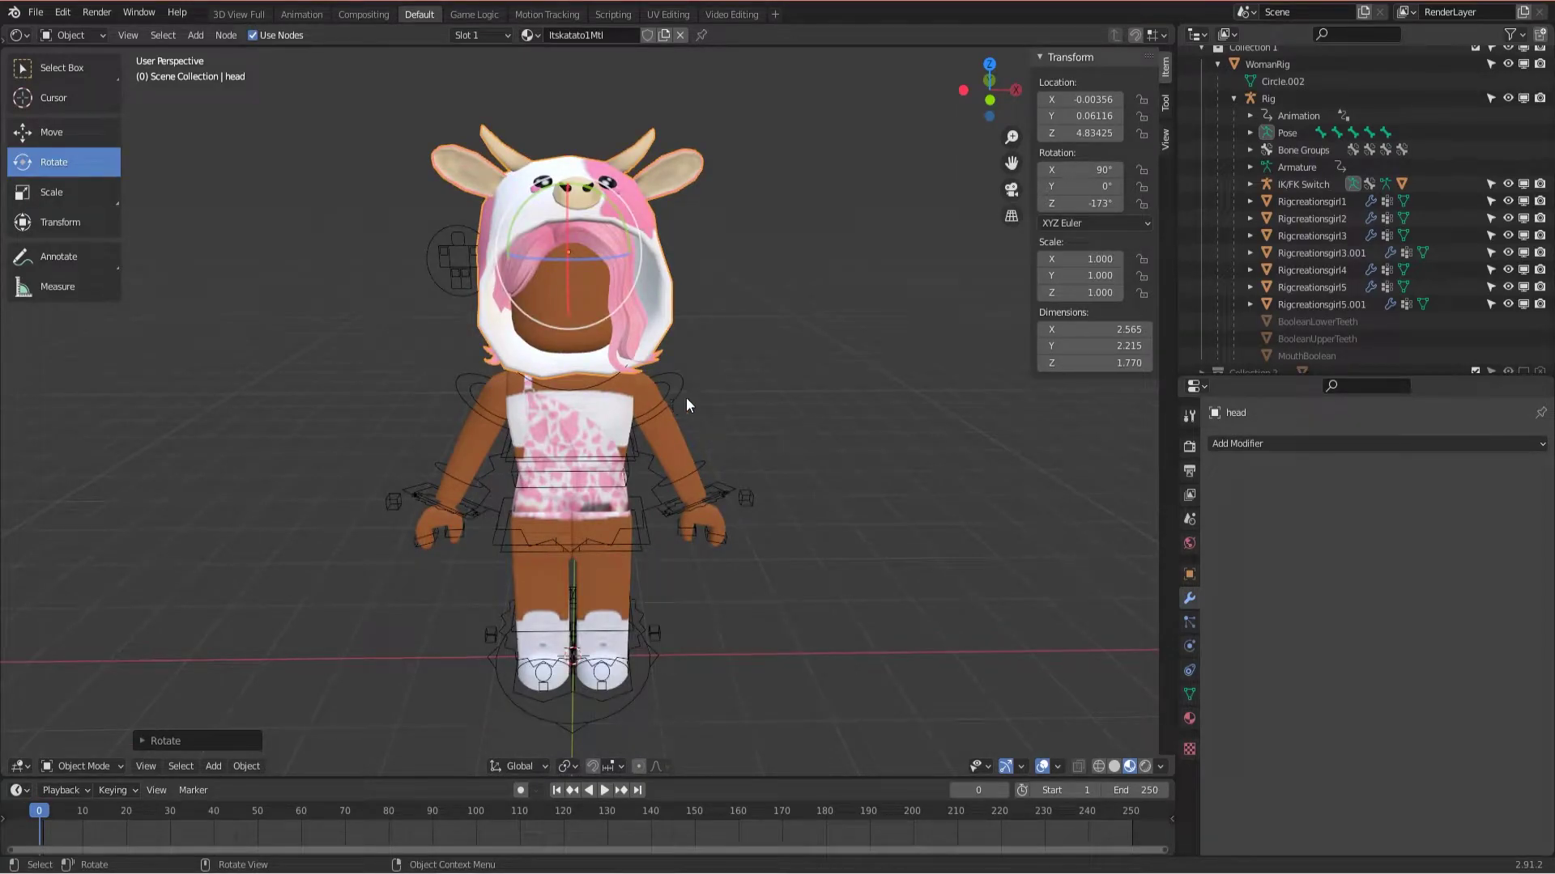
{"action": "middle_click_drag", "start_coordinate": [690, 368], "coordinate": [708, 442]}
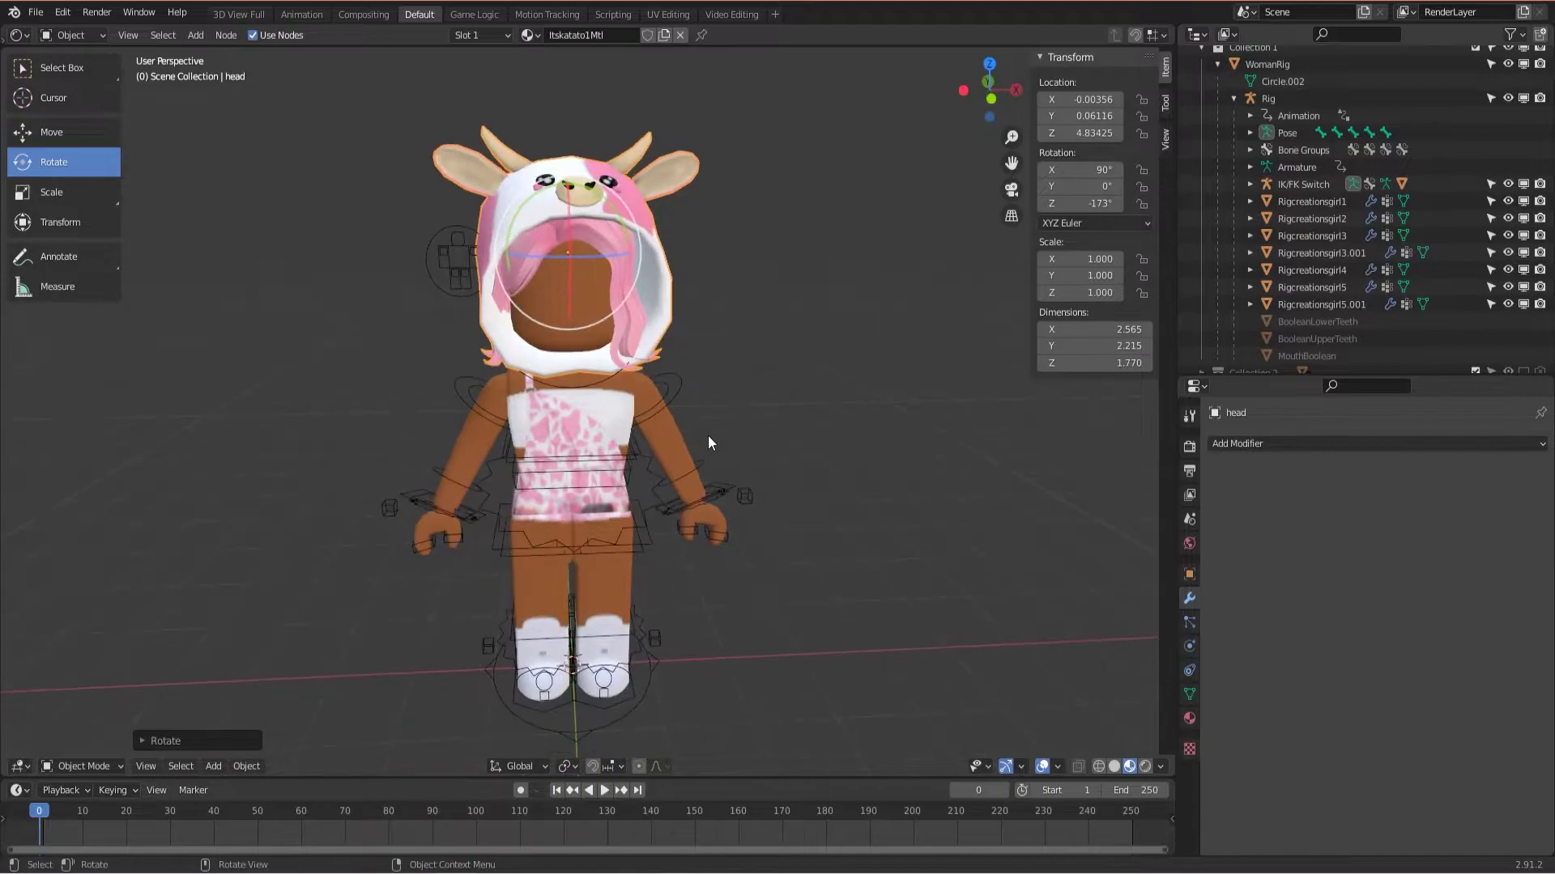
Step: Bend the character's right elbow by rotating the forearm bone to a quaternion of about 0.906, 0.374, 0.188, -0.059
{"action": "left_click", "coordinate": [442, 478]}
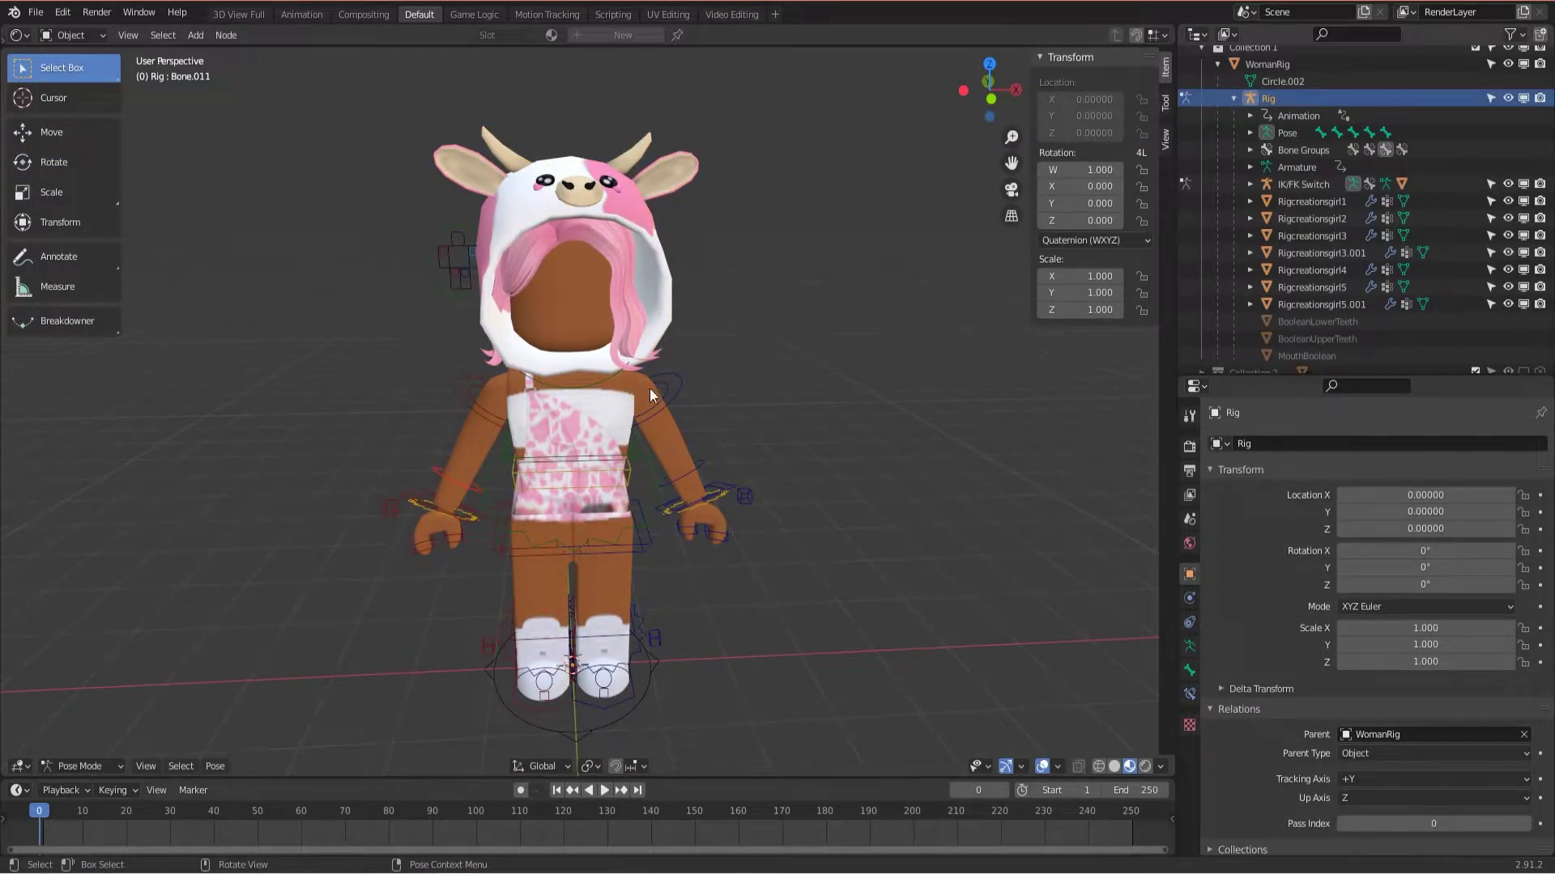
{"action": "middle_click_drag", "start_coordinate": [516, 372], "coordinate": [629, 473]}
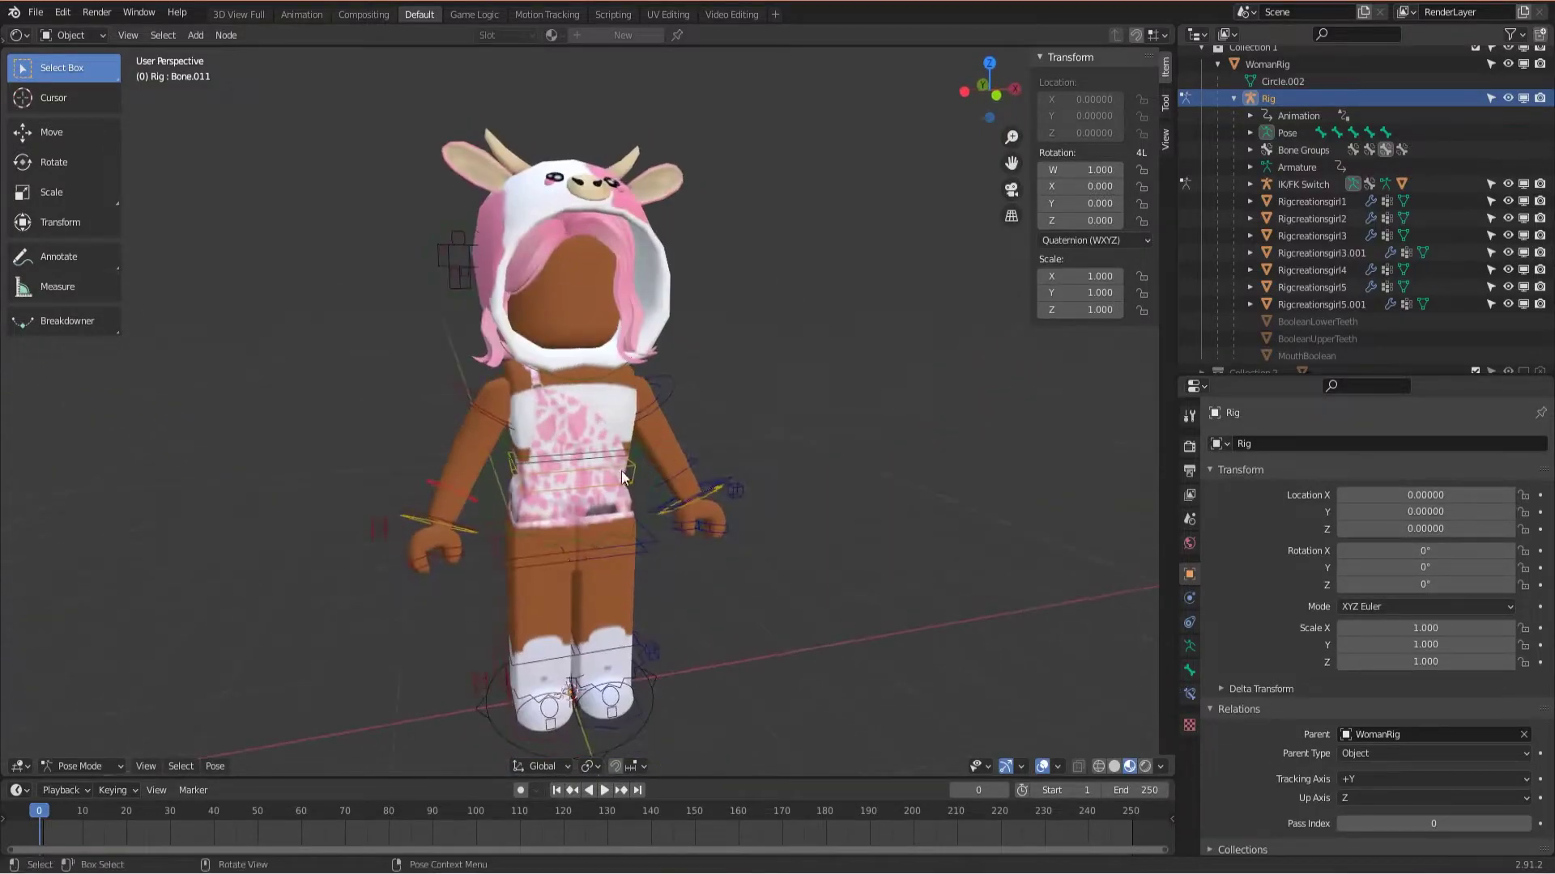
{"action": "left_click", "coordinate": [580, 455]}
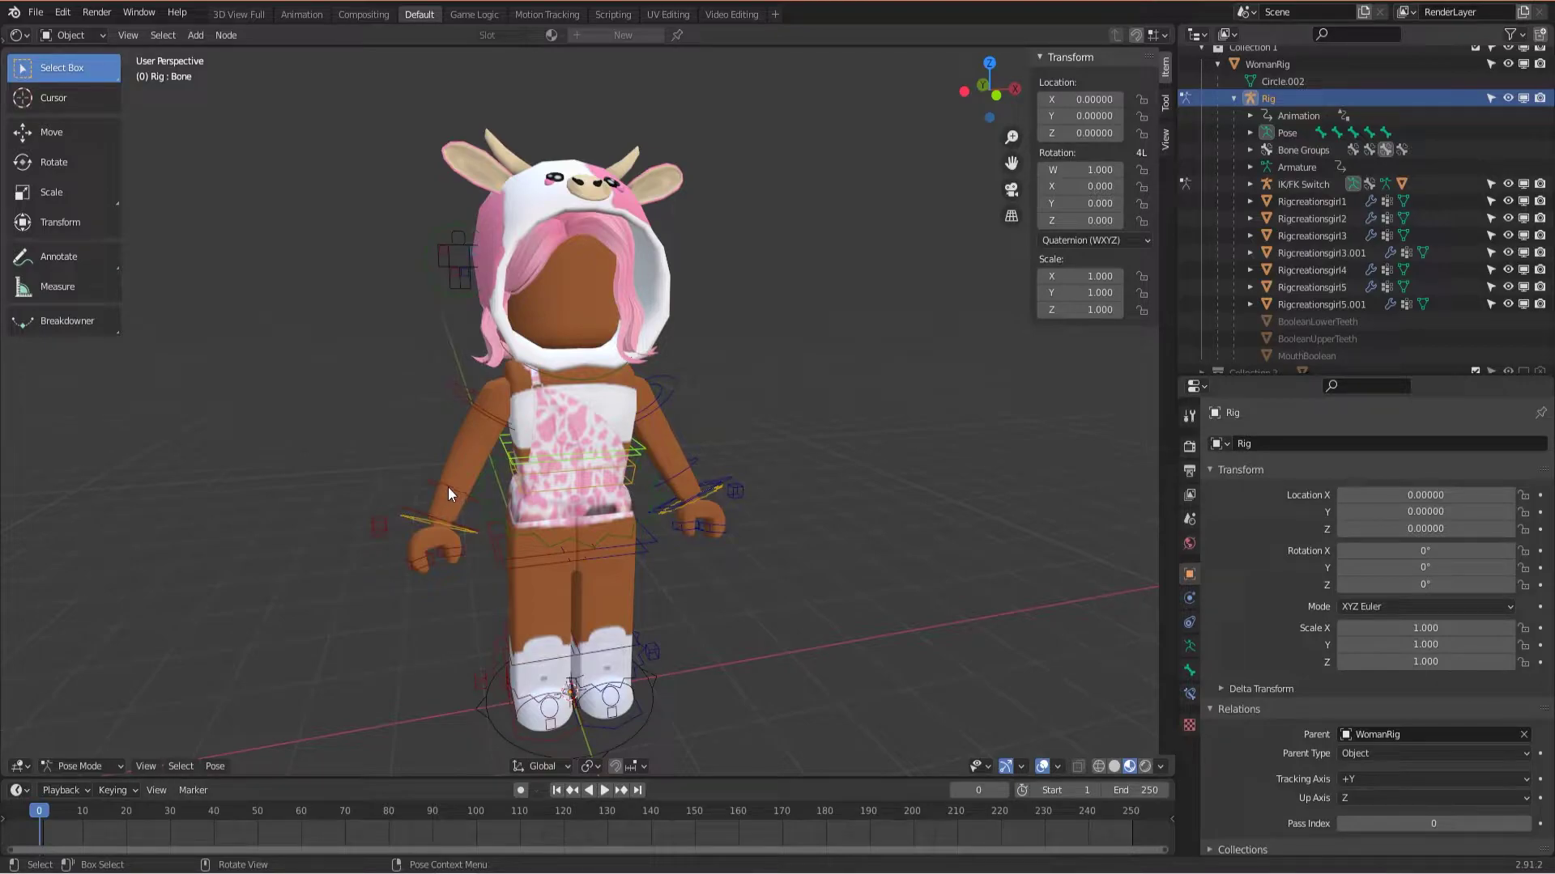
{"action": "left_click", "coordinate": [448, 487]}
{"action": "middle_click_drag", "start_coordinate": [586, 494], "coordinate": [541, 523]}
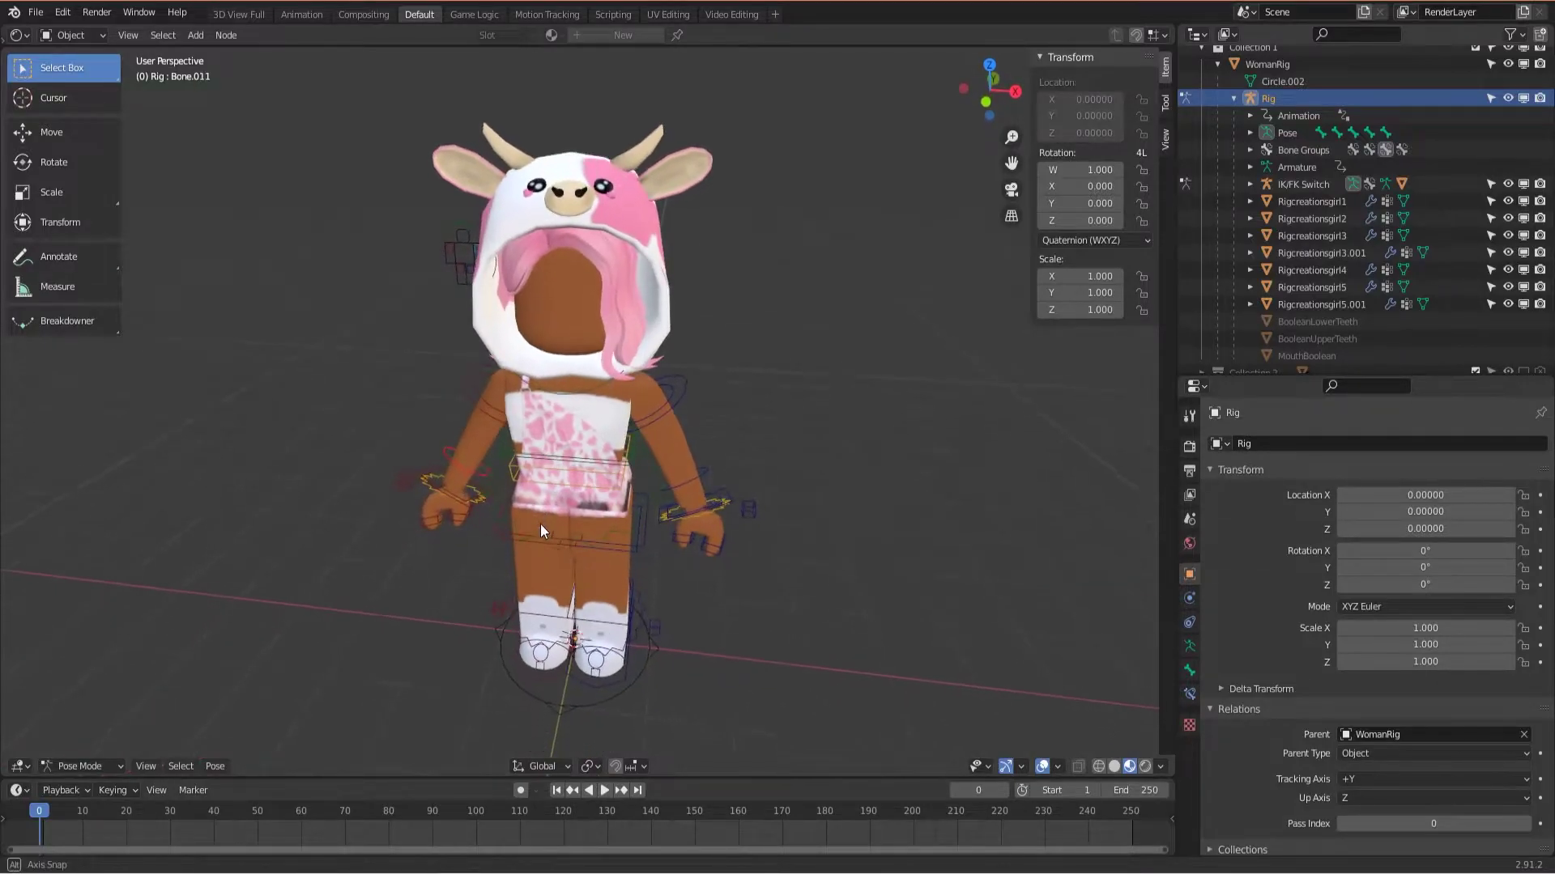
{"action": "left_click", "coordinate": [89, 162]}
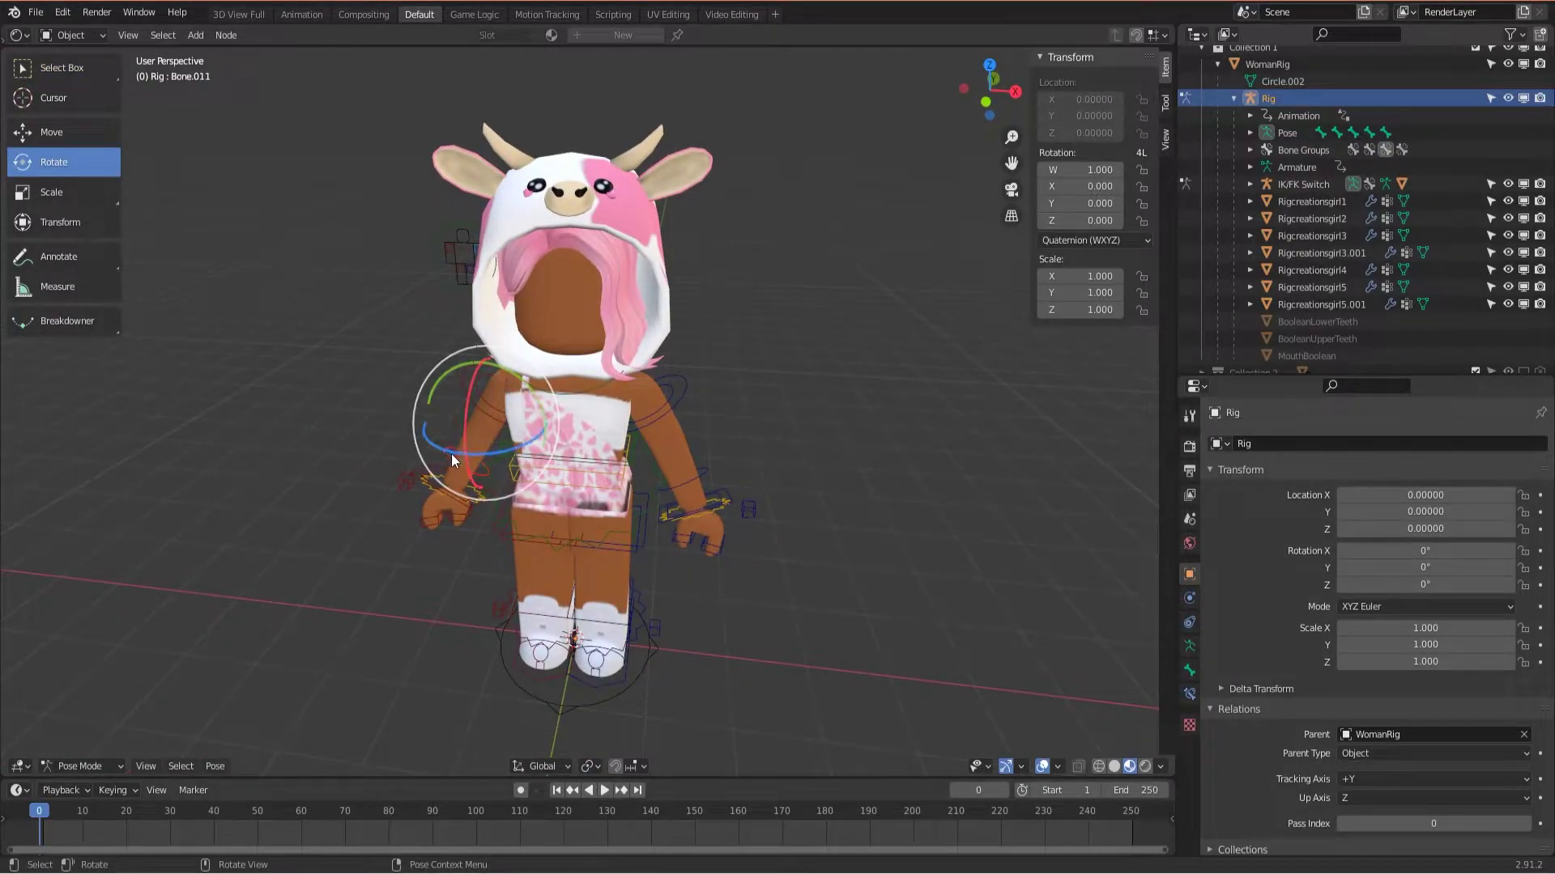
{"action": "mouse_move", "coordinate": [463, 424]}
{"action": "left_mouse_down"}
{"action": "mouse_move", "coordinate": [453, 438]}
{"action": "mouse_move", "coordinate": [481, 407]}
{"action": "left_mouse_up"}
{"action": "middle_click_drag", "start_coordinate": [374, 464], "coordinate": [470, 448]}
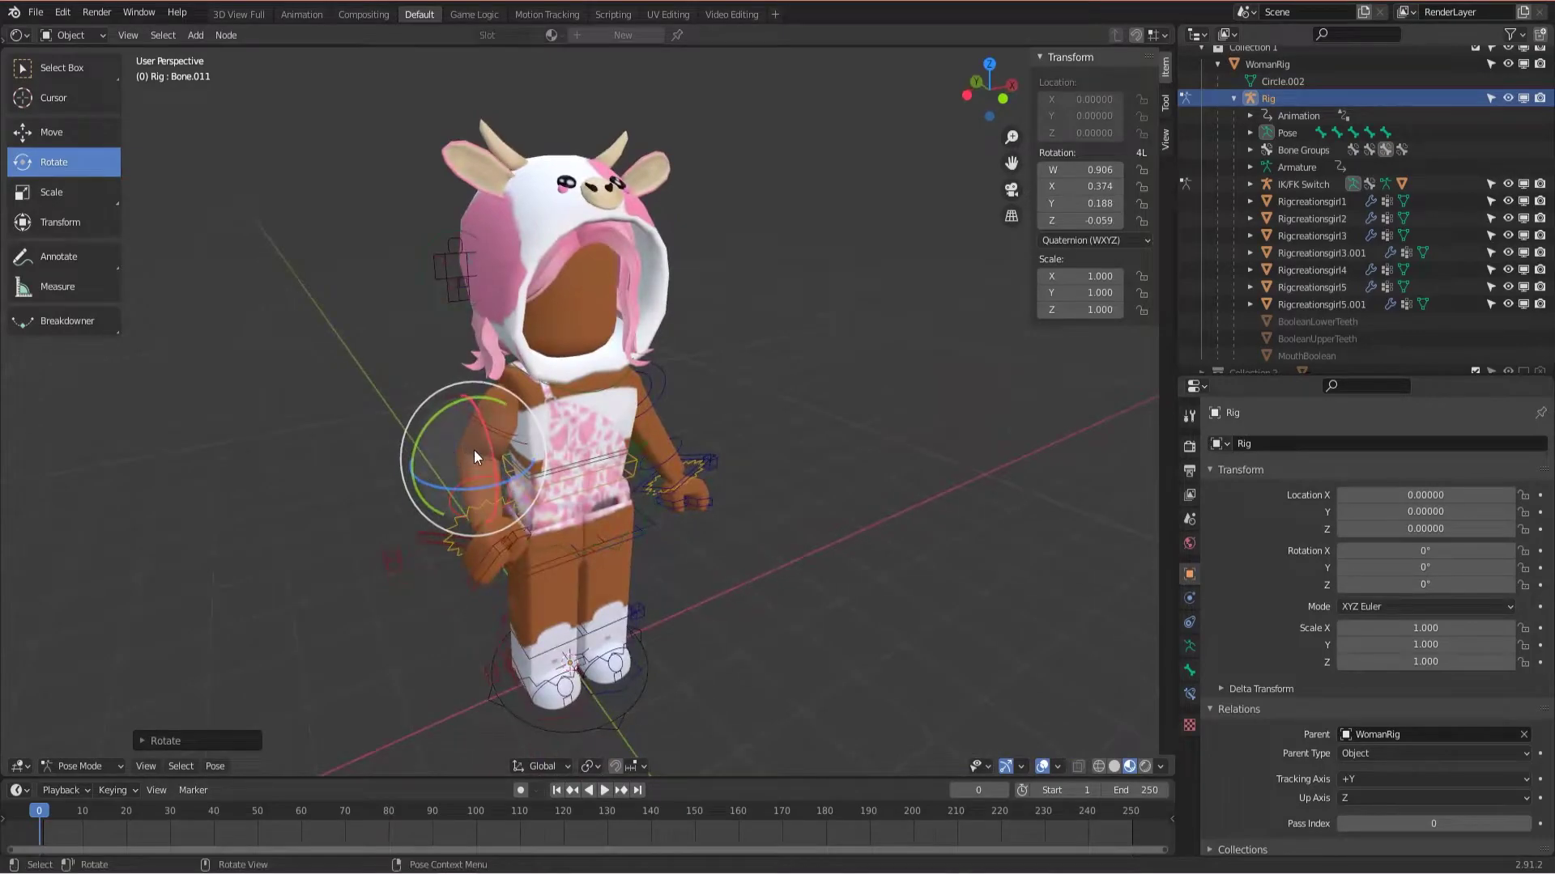
{"action": "middle_click_drag", "start_coordinate": [581, 532], "coordinate": [553, 526]}
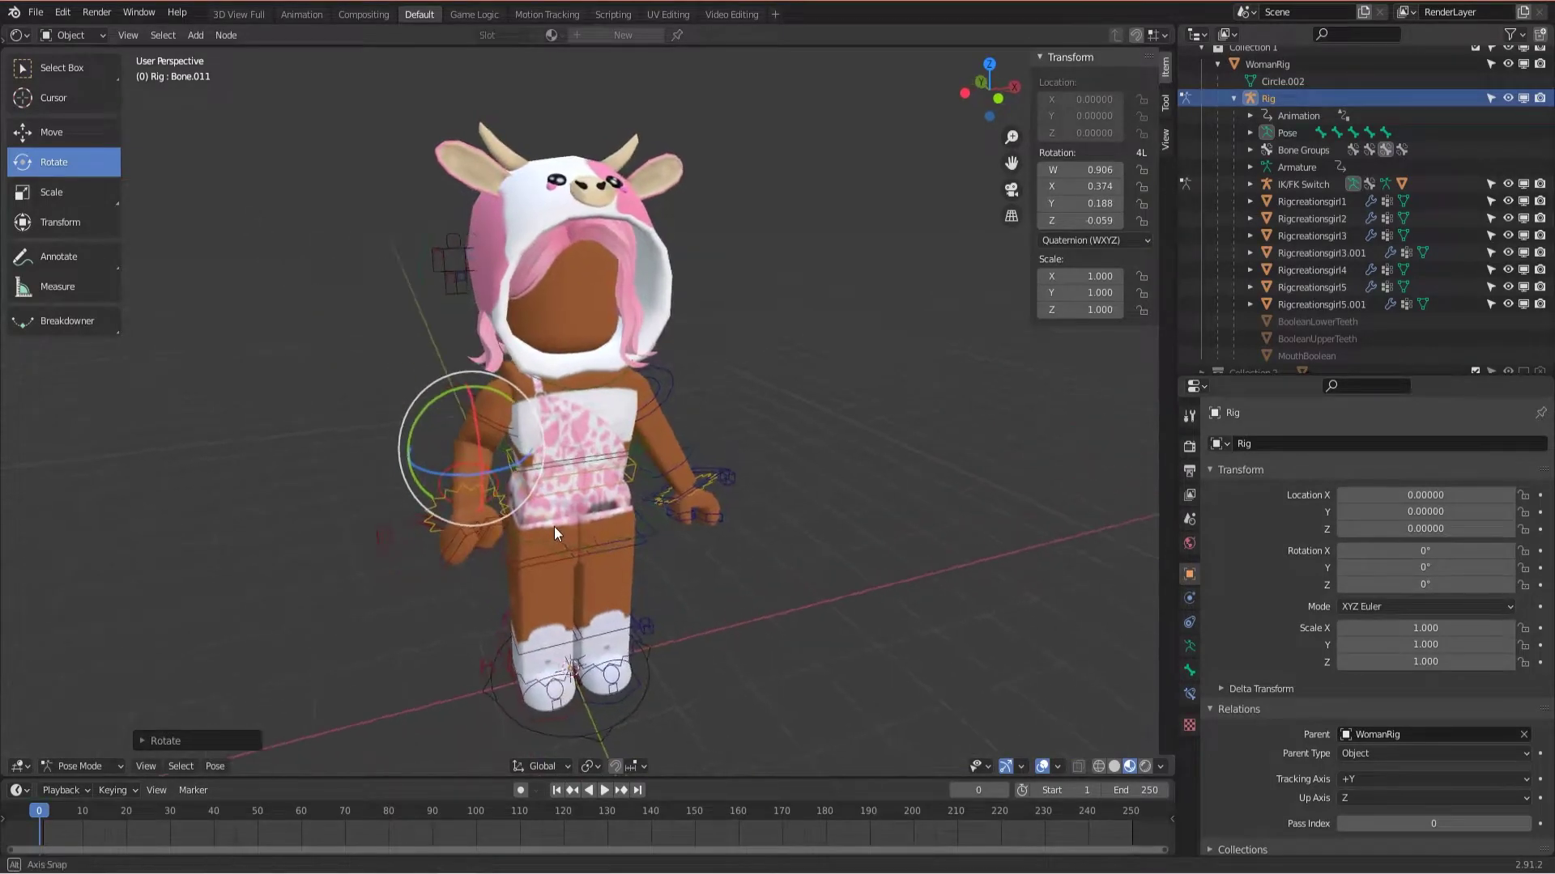
Step: Rotate the character's right upper arm bone to bring the hand toward the hip, and shift it about -0.09 along X
{"action": "left_click", "coordinate": [494, 426]}
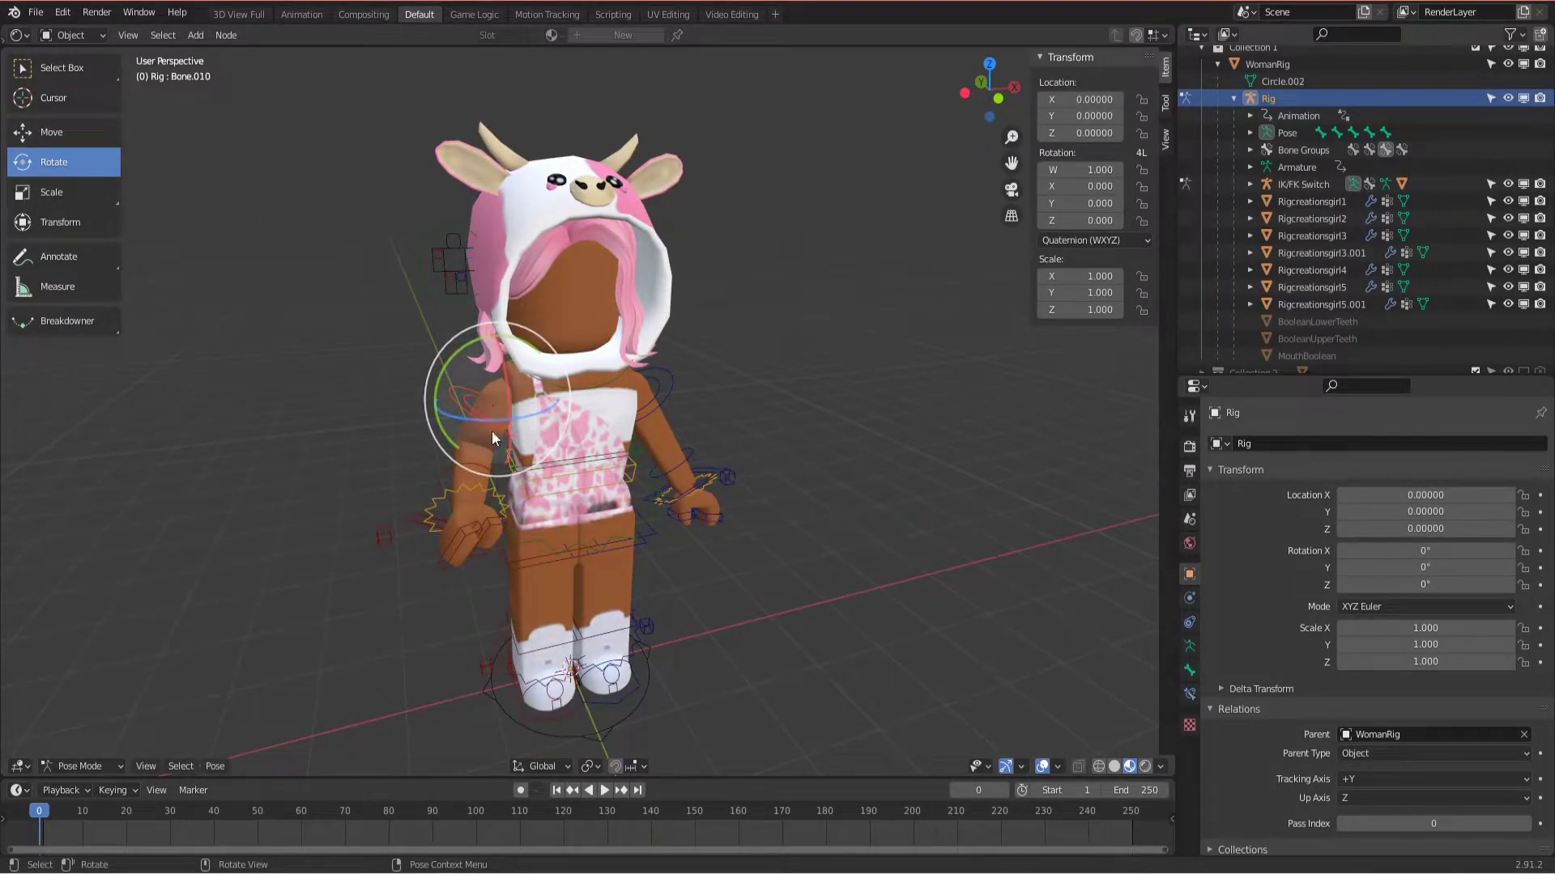
{"action": "left_click_drag", "start_coordinate": [470, 421], "coordinate": [481, 396]}
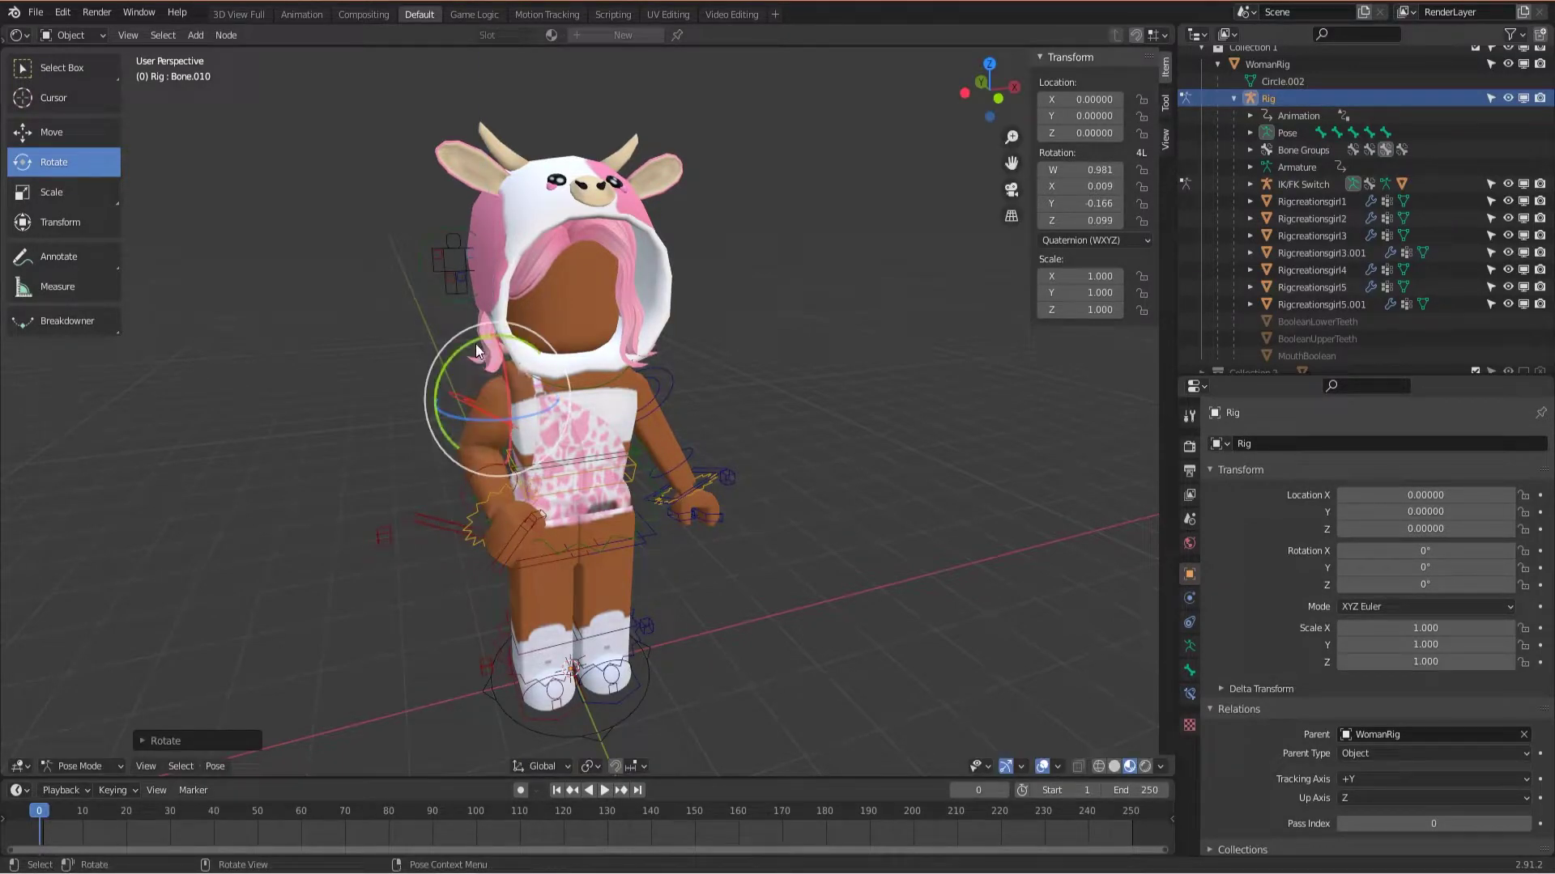
{"action": "left_click_drag", "start_coordinate": [475, 343], "coordinate": [504, 348]}
{"action": "middle_click_drag", "start_coordinate": [531, 371], "coordinate": [212, 299]}
{"action": "left_click", "coordinate": [79, 135]}
{"action": "left_click_drag", "start_coordinate": [478, 411], "coordinate": [502, 416]}
{"action": "middle_click_drag", "start_coordinate": [502, 416], "coordinate": [643, 406]}
Step: Bend the character's left elbow by rotating the forearm bone to a quaternion of about 0.814, 0.513, -0.258, 0.081
{"action": "left_click", "coordinate": [698, 481]}
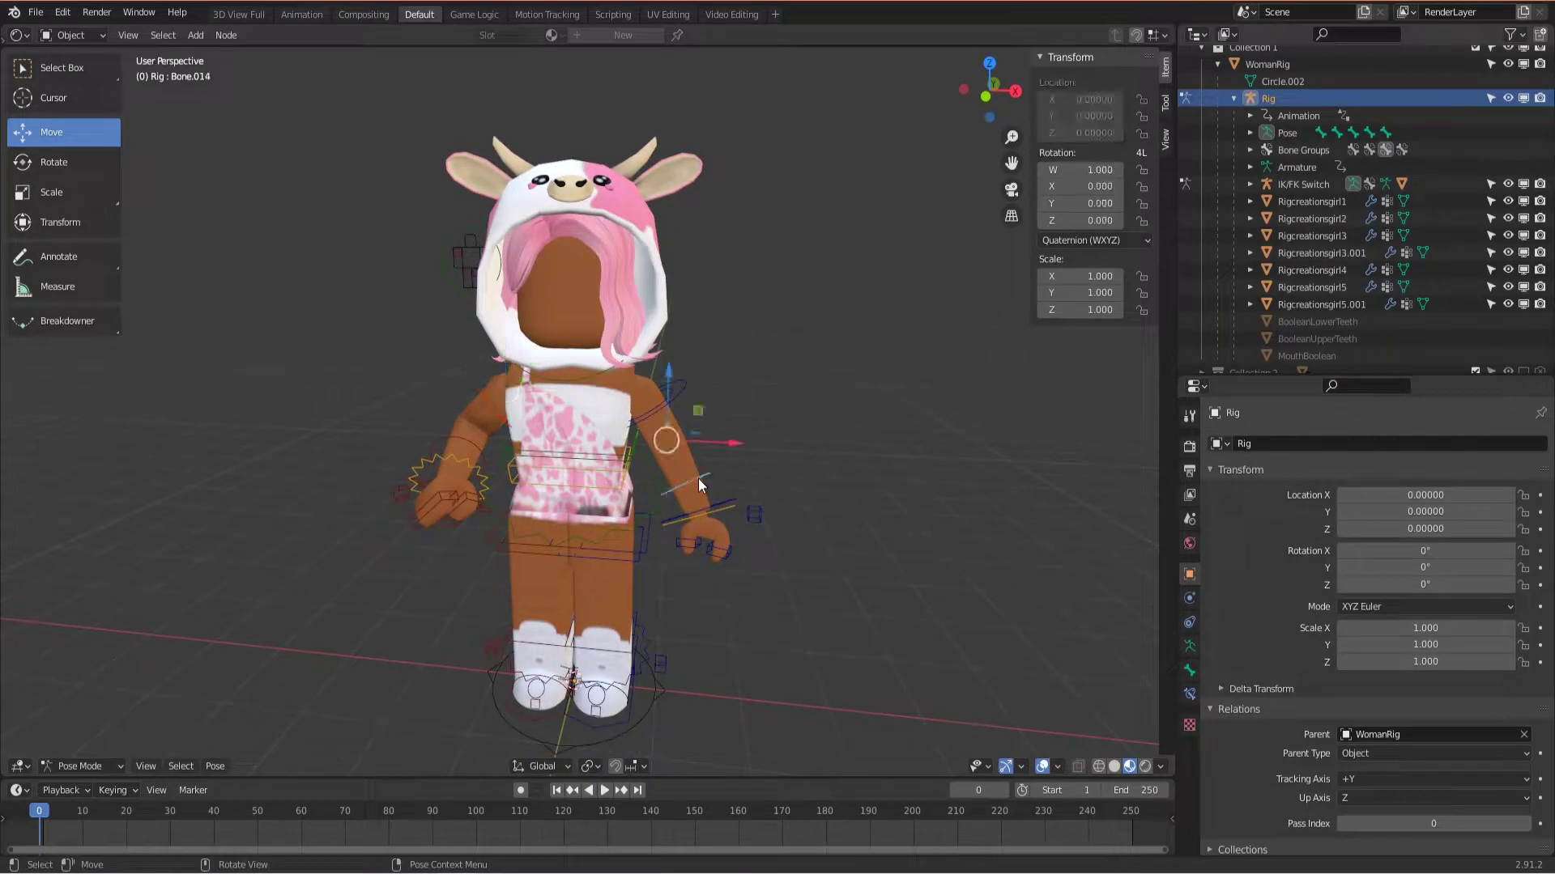
{"action": "middle_click_drag", "start_coordinate": [845, 515], "coordinate": [485, 380]}
{"action": "left_click", "coordinate": [64, 165]}
{"action": "middle_click_drag", "start_coordinate": [729, 453], "coordinate": [587, 415]}
{"action": "left_click_drag", "start_coordinate": [632, 421], "coordinate": [651, 420]}
{"action": "mouse_move", "coordinate": [651, 420]}
{"action": "middle_mouse_down"}
{"action": "mouse_move", "coordinate": [594, 426]}
{"action": "mouse_move", "coordinate": [669, 400]}
{"action": "mouse_move", "coordinate": [645, 441]}
{"action": "middle_mouse_up"}
Step: Raise the character's left hand beside the chest with further rotations of the arm
{"action": "left_click", "coordinate": [85, 140]}
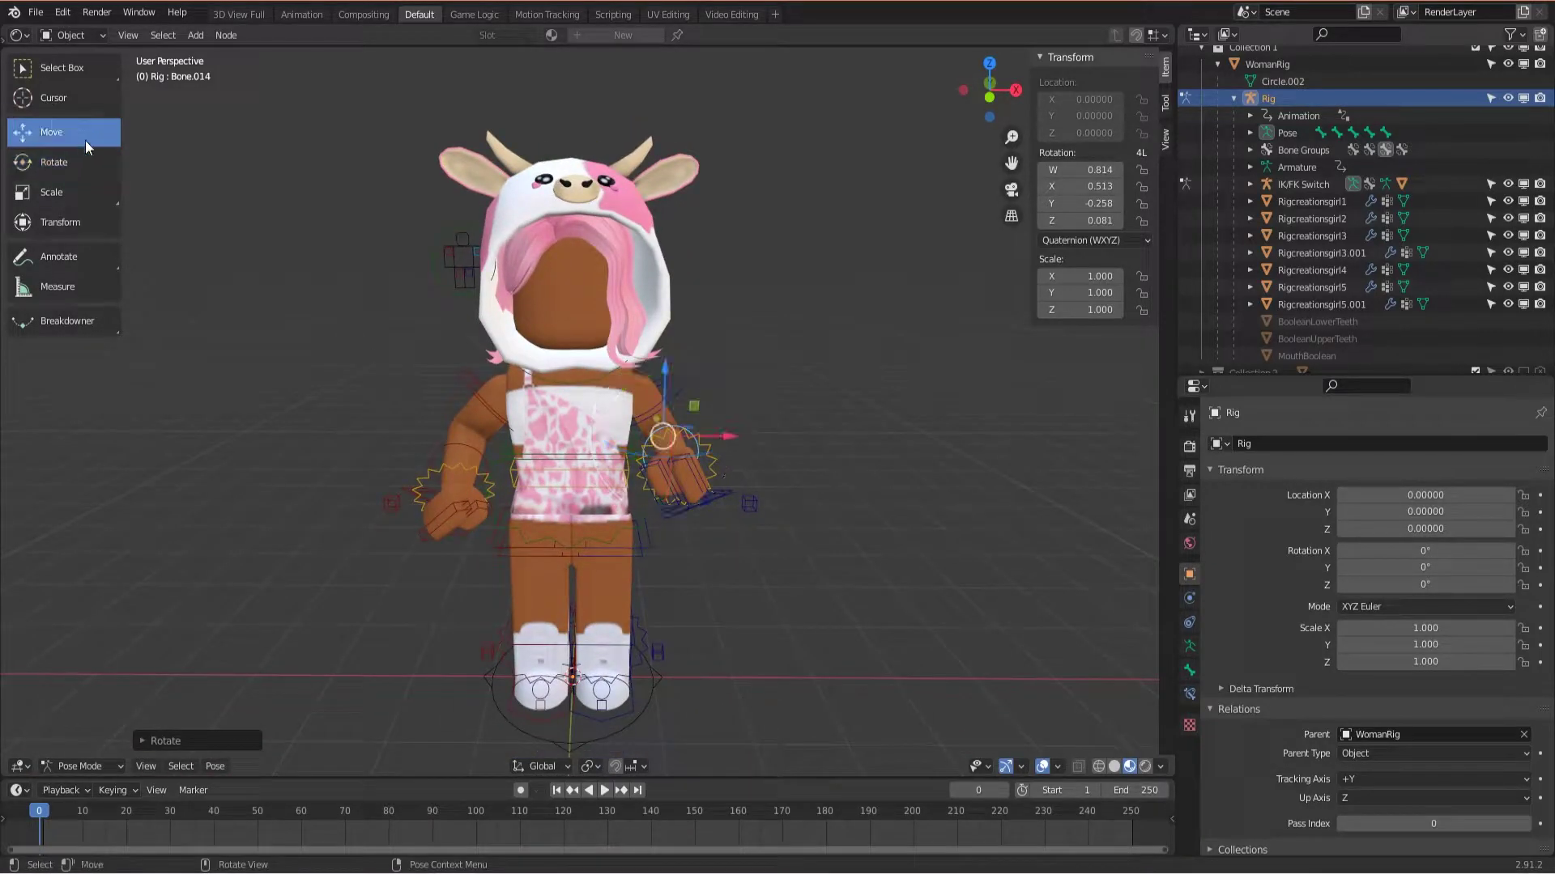
{"action": "left_click", "coordinate": [46, 158]}
{"action": "middle_click_drag", "start_coordinate": [773, 418], "coordinate": [688, 371]}
{"action": "left_click", "coordinate": [630, 429]}
{"action": "left_click_drag", "start_coordinate": [688, 371], "coordinate": [698, 382]}
{"action": "middle_click_drag", "start_coordinate": [698, 382], "coordinate": [686, 445]}
{"action": "middle_click_drag", "start_coordinate": [683, 382], "coordinate": [599, 405]}
{"action": "left_click_drag", "start_coordinate": [591, 368], "coordinate": [624, 410]}
{"action": "middle_click_drag", "start_coordinate": [624, 410], "coordinate": [721, 447]}
Step: Bend the character's right knee by rotating the lower leg bone backward
{"action": "middle_click_drag", "start_coordinate": [571, 567], "coordinate": [626, 593]}
{"action": "left_click", "coordinate": [537, 692]}
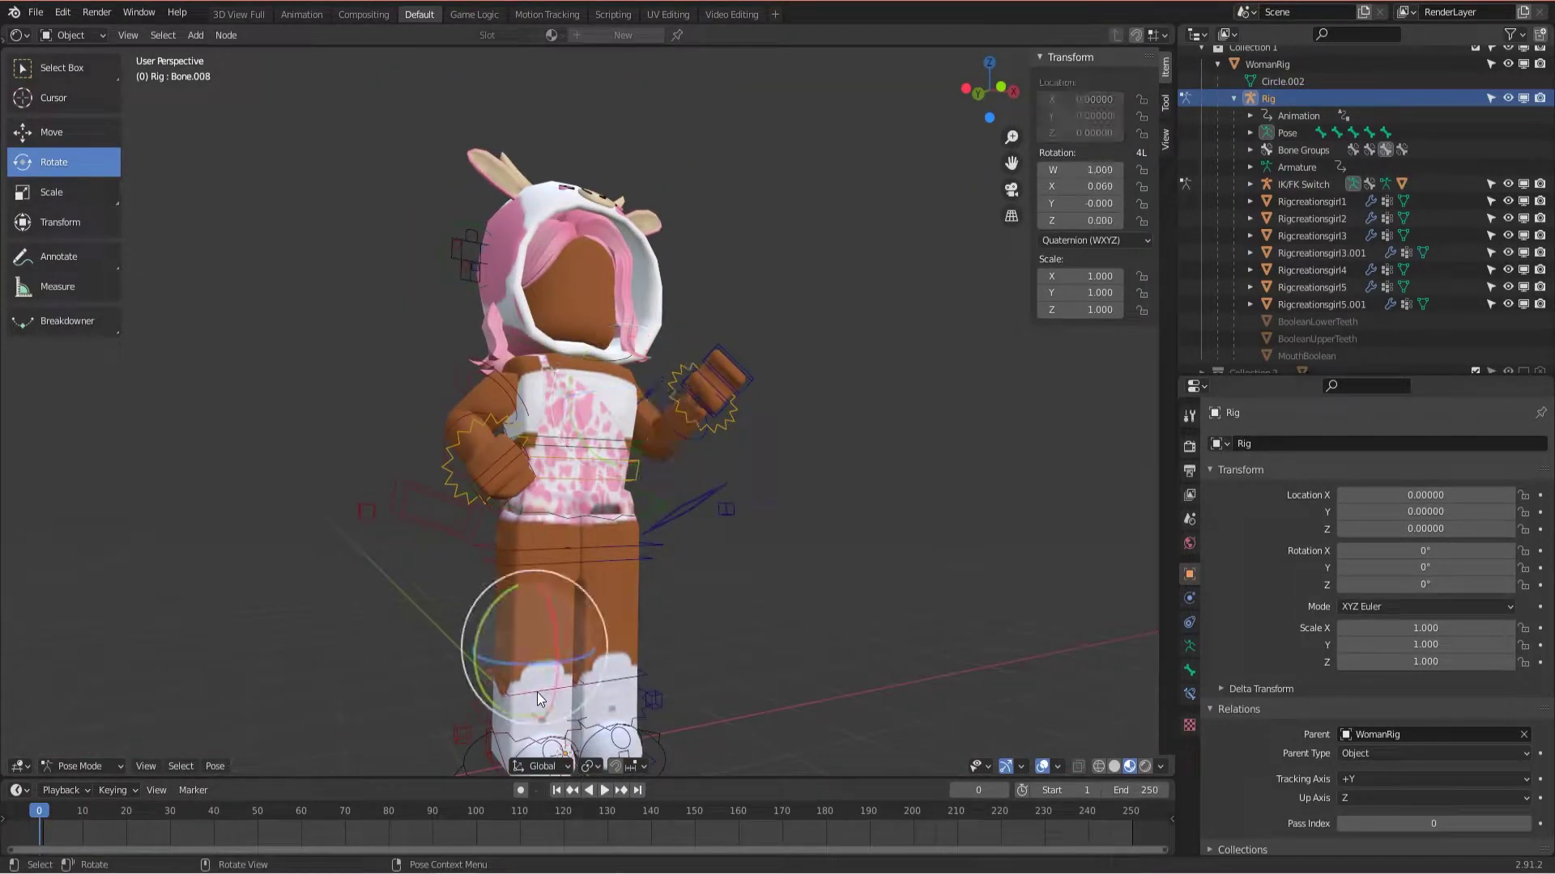
{"action": "middle_click_drag", "start_coordinate": [764, 625], "coordinate": [798, 572]}
{"action": "left_click_drag", "start_coordinate": [485, 574], "coordinate": [553, 487]}
{"action": "middle_click_drag", "start_coordinate": [551, 482], "coordinate": [523, 526]}
Step: Swing the character's right thigh forward and slightly outward to a quaternion of about 0.947, -0.310, 0.067, 0.047
{"action": "left_click", "coordinate": [542, 515]}
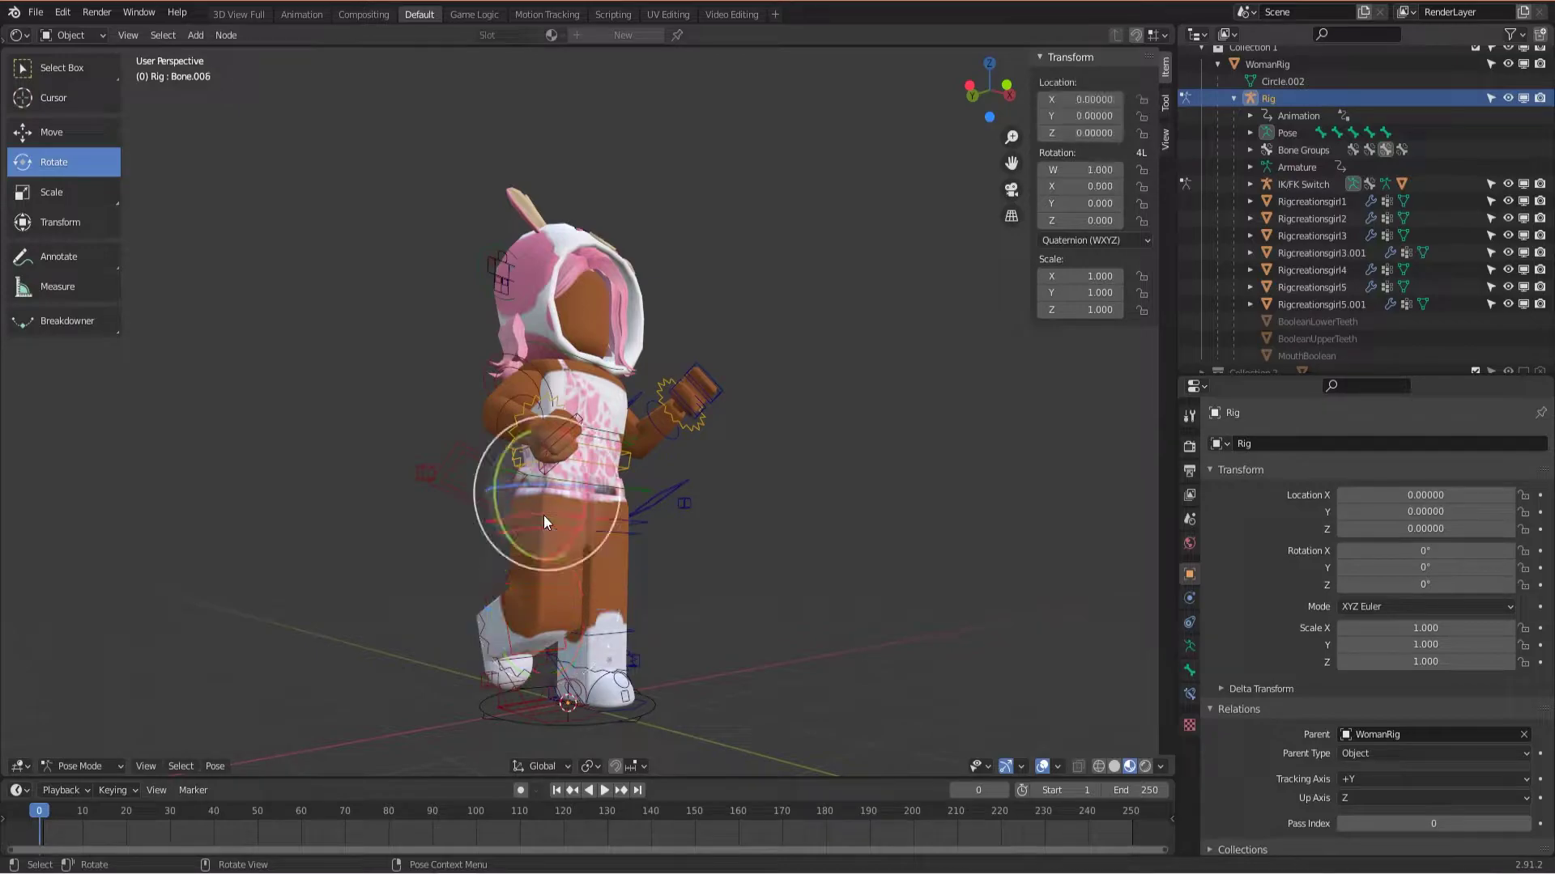
{"action": "left_click_drag", "start_coordinate": [585, 508], "coordinate": [600, 479]}
{"action": "middle_click_drag", "start_coordinate": [600, 479], "coordinate": [609, 562]}
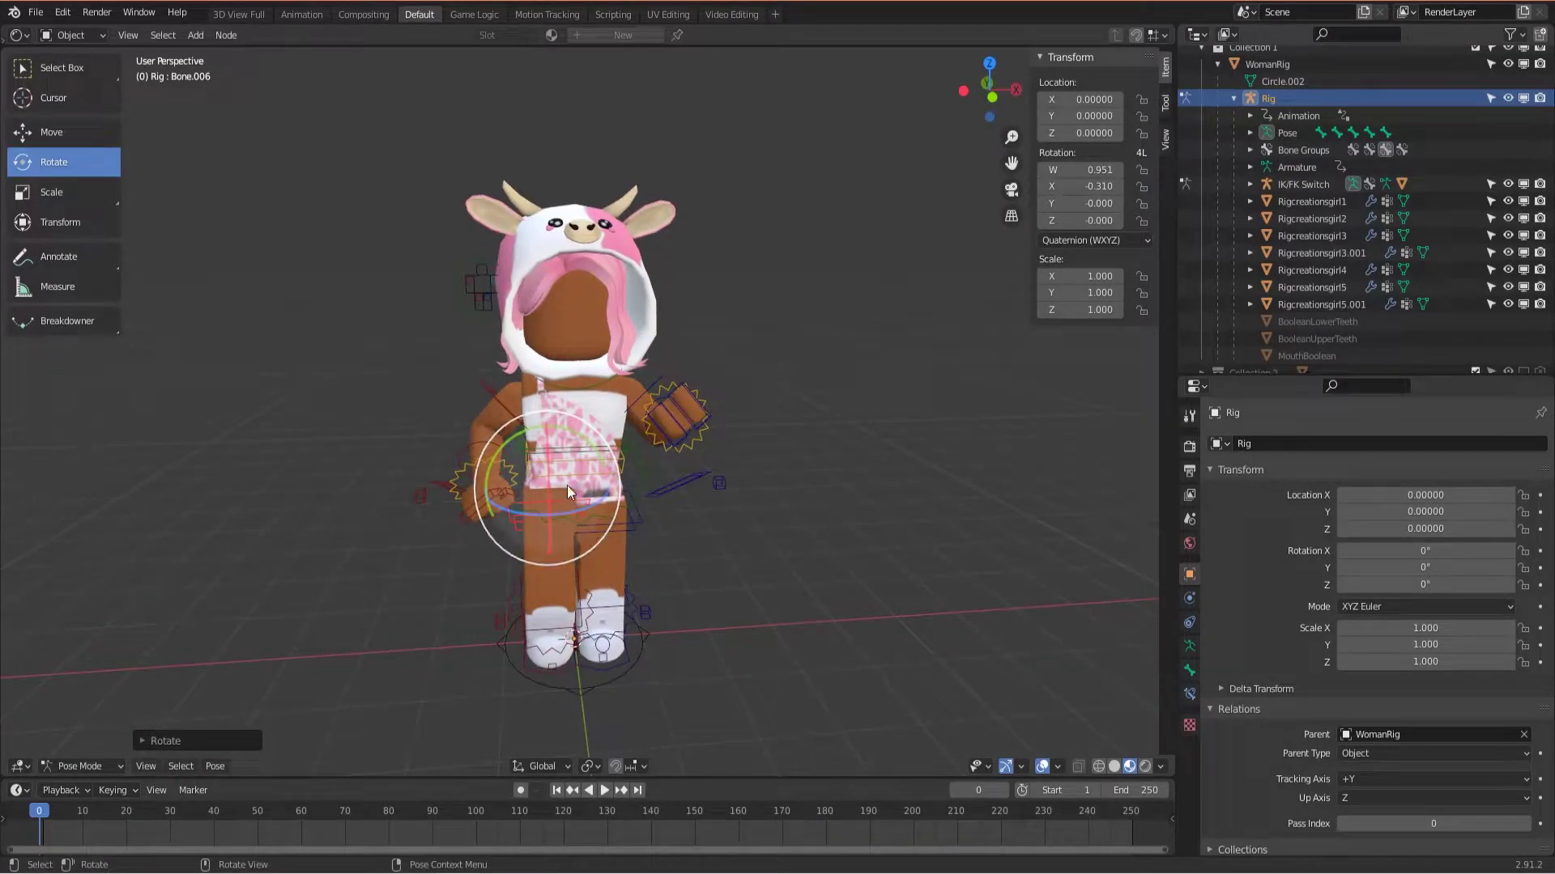
{"action": "left_click_drag", "start_coordinate": [581, 510], "coordinate": [576, 512]}
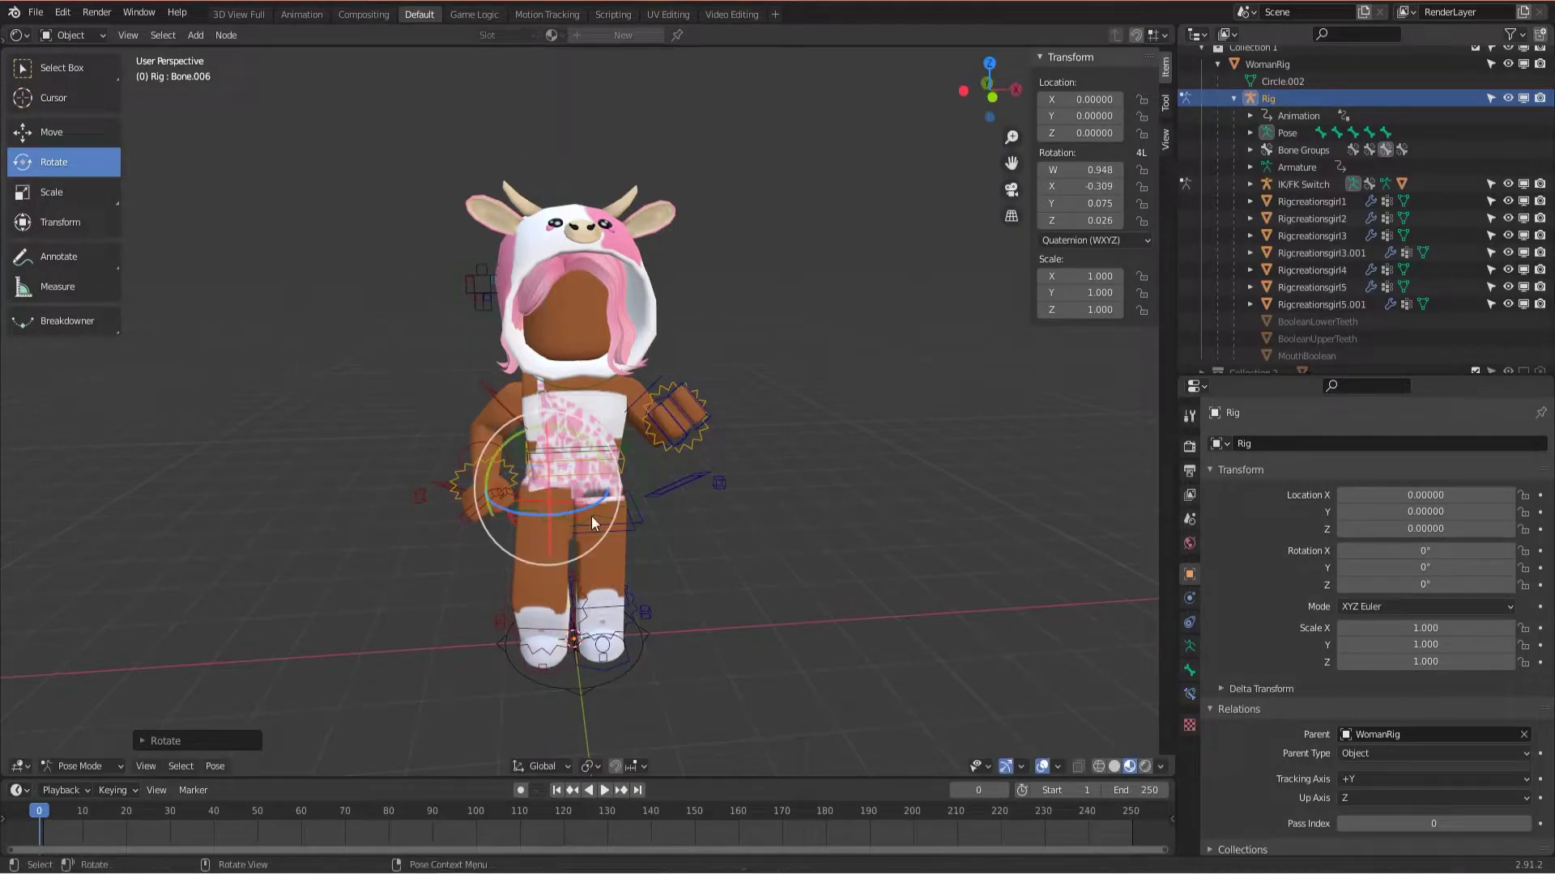
{"action": "left_click_drag", "start_coordinate": [563, 430], "coordinate": [569, 442]}
{"action": "mouse_move", "coordinate": [665, 473]}
{"action": "middle_mouse_down"}
{"action": "mouse_move", "coordinate": [631, 405]}
{"action": "mouse_move", "coordinate": [700, 465]}
{"action": "mouse_move", "coordinate": [684, 489]}
{"action": "mouse_move", "coordinate": [695, 480]}
{"action": "mouse_move", "coordinate": [651, 487]}
{"action": "mouse_move", "coordinate": [682, 486]}
{"action": "middle_mouse_up"}
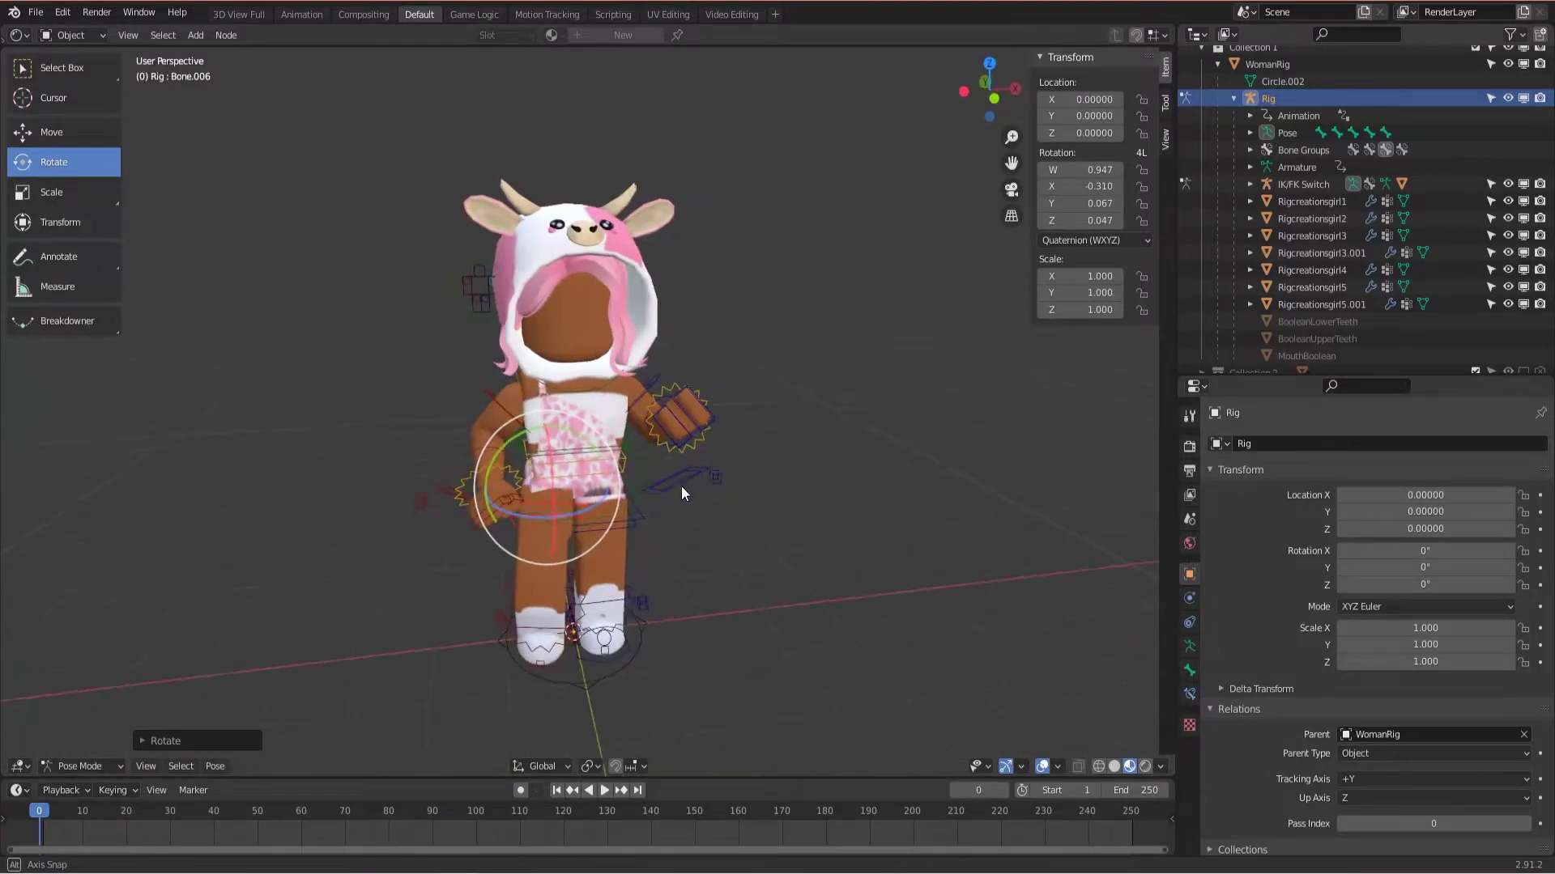
Step: Turn the rig's main torso bone slightly to adjust the posed body
{"action": "scroll", "coordinate": [682, 486], "scroll_direction": "up", "scroll_amount": 4}
{"action": "left_click", "coordinate": [649, 457]}
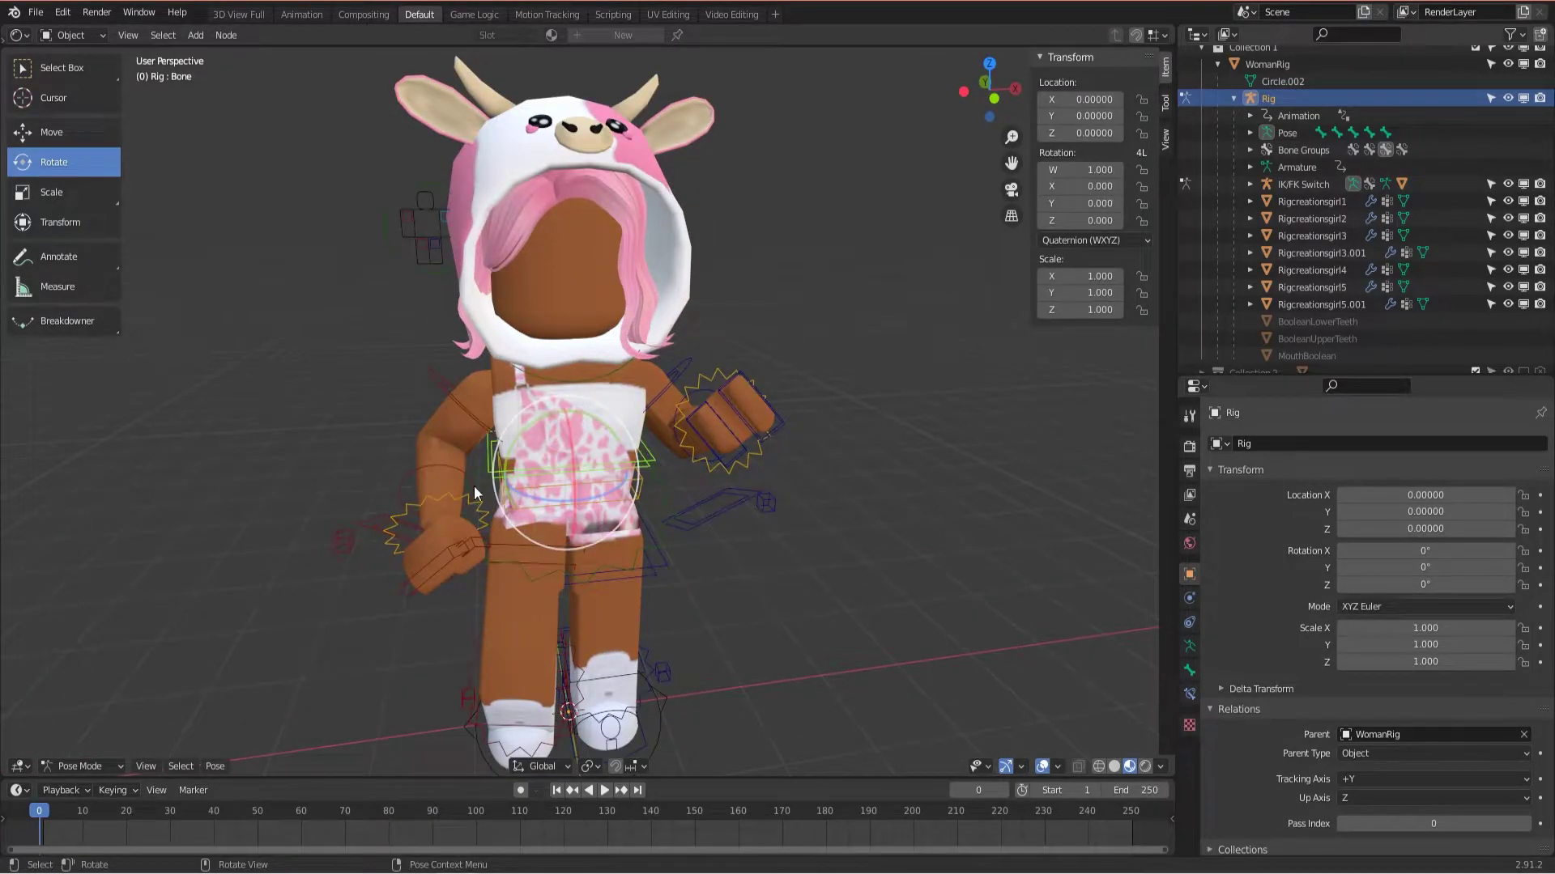
{"action": "mouse_move", "coordinate": [562, 499]}
{"action": "left_mouse_down"}
{"action": "mouse_move", "coordinate": [576, 501]}
{"action": "mouse_move", "coordinate": [557, 495]}
{"action": "mouse_move", "coordinate": [564, 505]}
{"action": "left_mouse_up"}
{"action": "left_click_drag", "start_coordinate": [570, 506], "coordinate": [565, 509]}
{"action": "middle_click_drag", "start_coordinate": [646, 532], "coordinate": [621, 524]}
Step: Tilt the imported head to a rotation of about X 102°, Y -5.58°, Z -174° to suit the pose
{"action": "left_click", "coordinate": [541, 208]}
{"action": "middle_click_drag", "start_coordinate": [565, 275], "coordinate": [579, 367]}
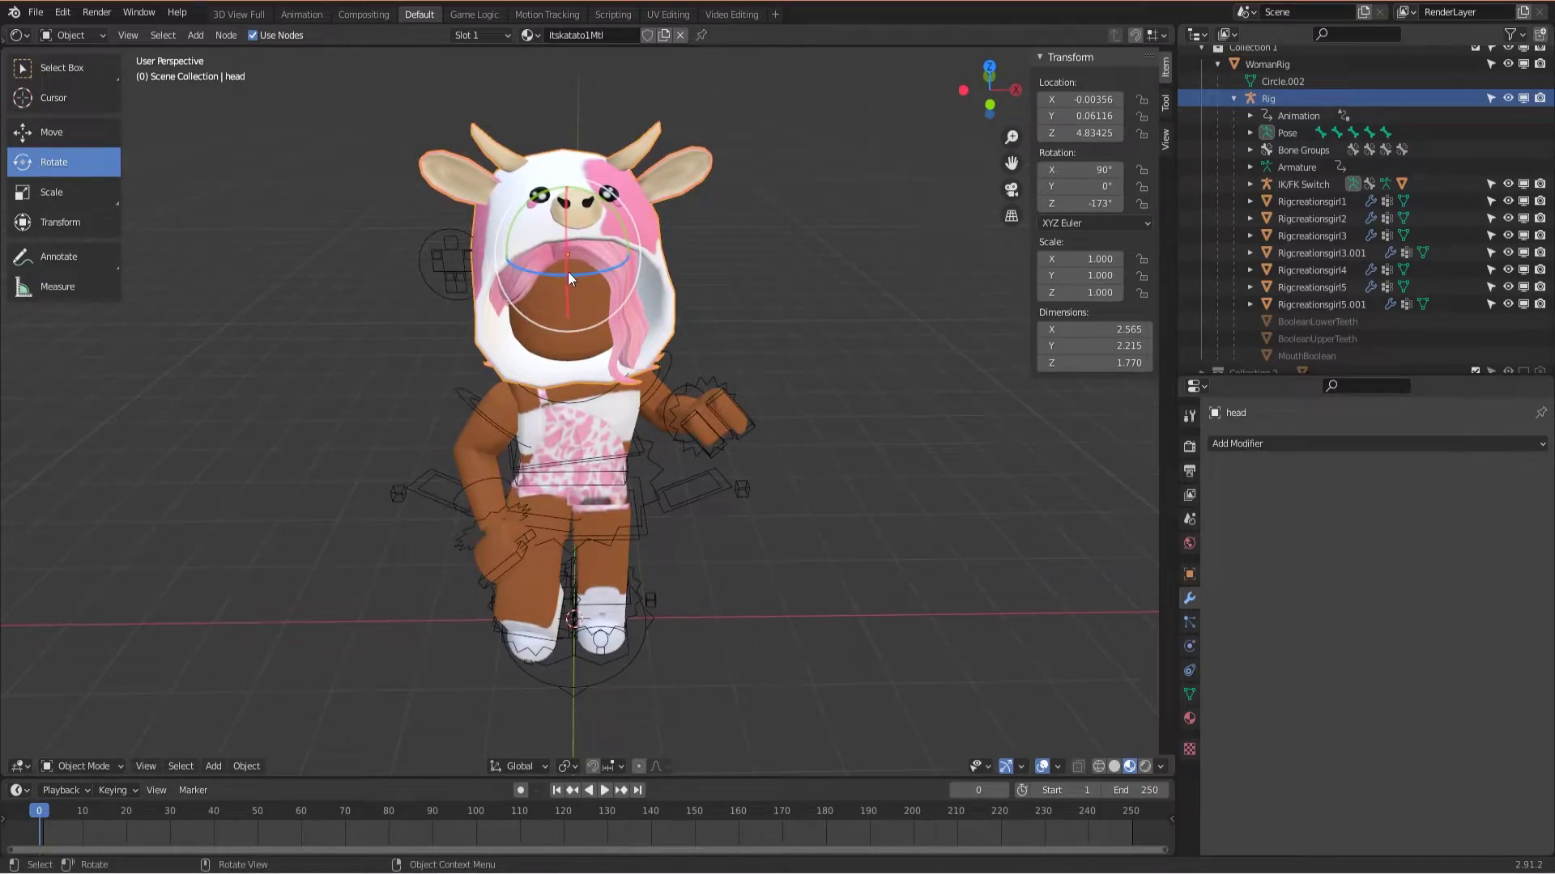
{"action": "middle_click_drag", "start_coordinate": [636, 309], "coordinate": [601, 205]}
{"action": "left_click_drag", "start_coordinate": [604, 196], "coordinate": [585, 228]}
{"action": "middle_click_drag", "start_coordinate": [585, 228], "coordinate": [551, 269]}
{"action": "left_click_drag", "start_coordinate": [552, 267], "coordinate": [560, 263]}
{"action": "middle_click_drag", "start_coordinate": [561, 263], "coordinate": [734, 327]}
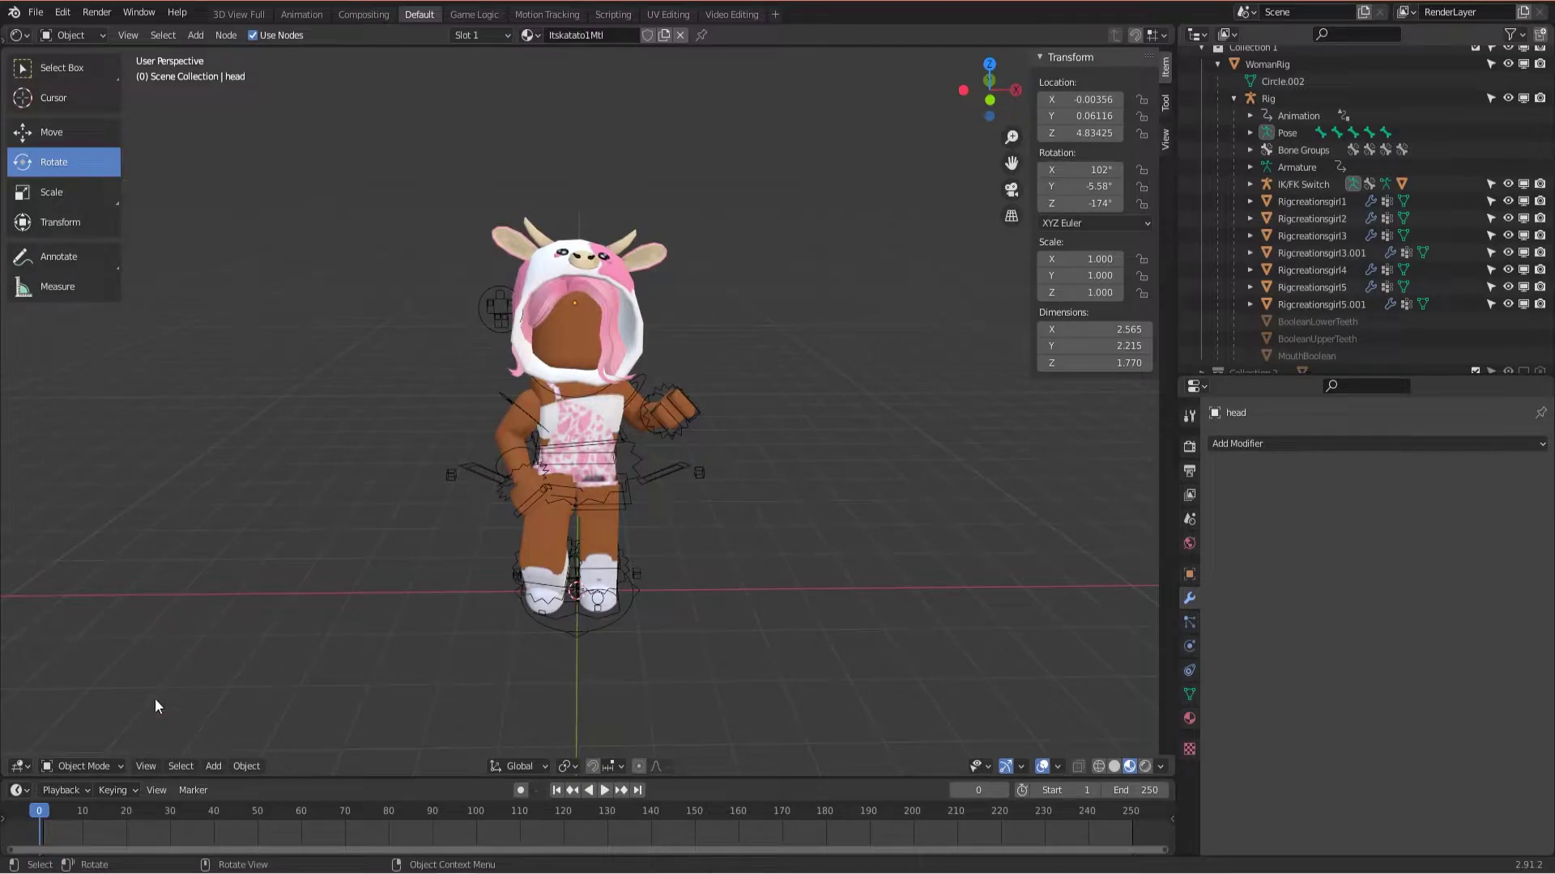
Step: Return the rig from Pose Mode to Object Mode and add a camera to the scene
{"action": "left_click", "coordinate": [117, 766]}
{"action": "left_click", "coordinate": [520, 406]}
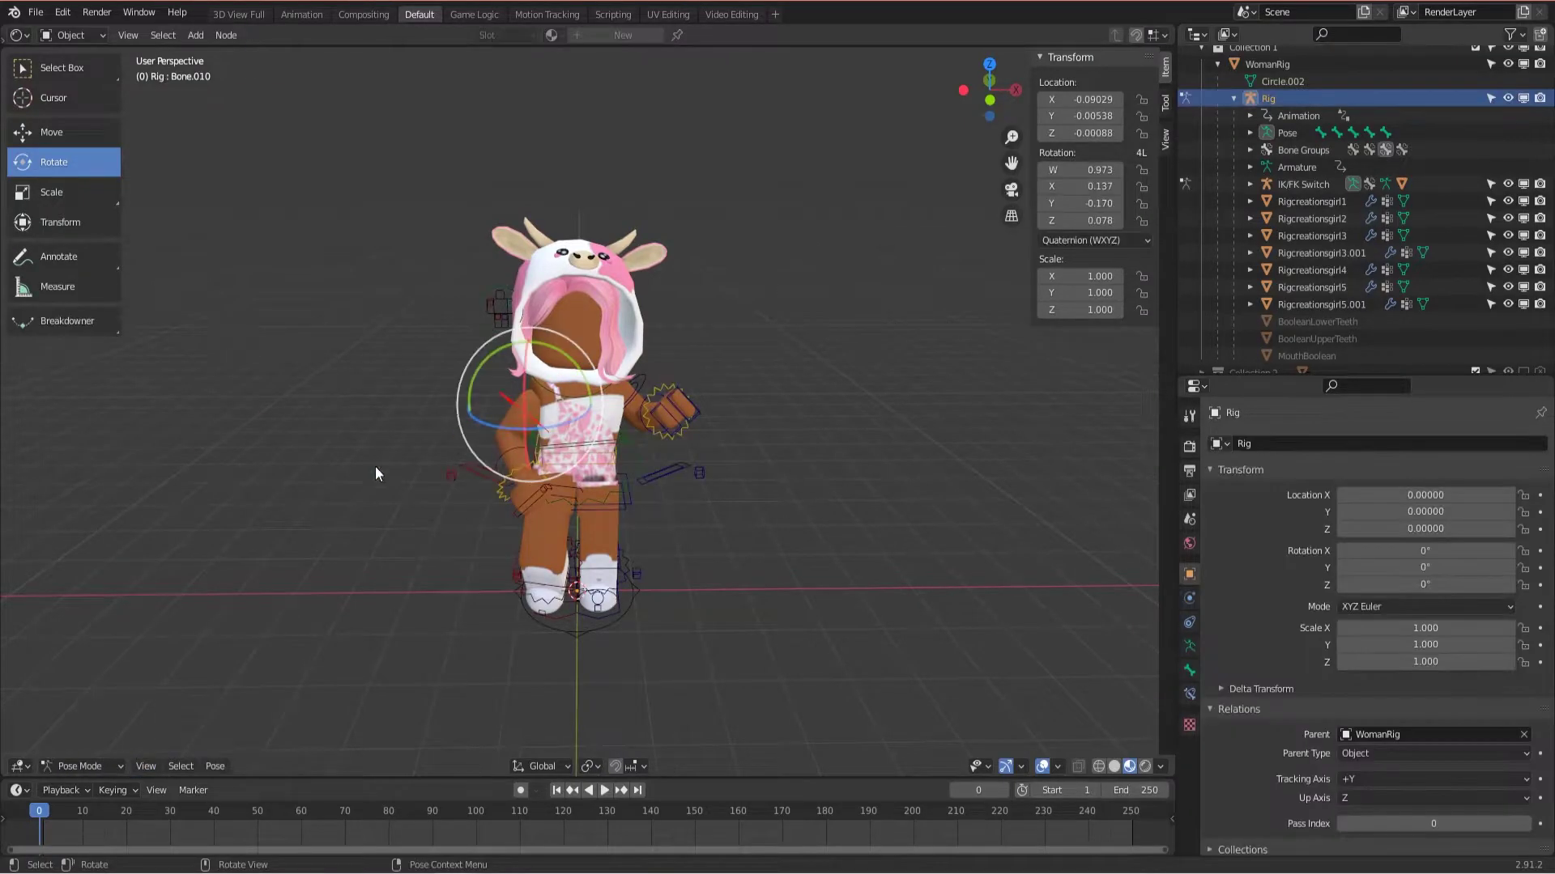
{"action": "left_click", "coordinate": [91, 767]}
{"action": "left_click", "coordinate": [86, 745]}
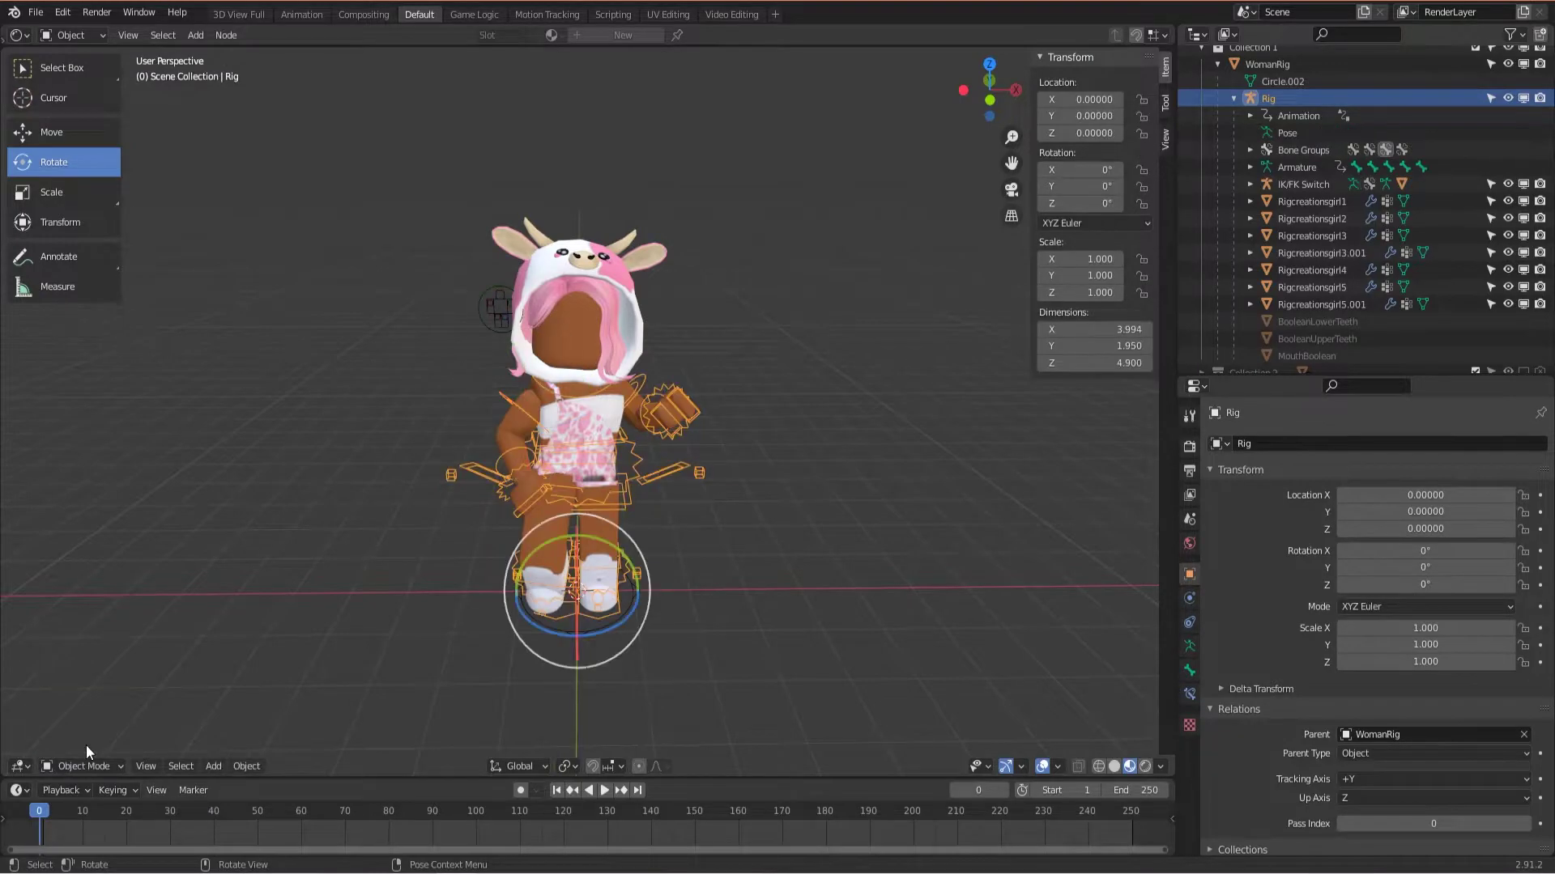
{"action": "left_click", "coordinate": [207, 768]}
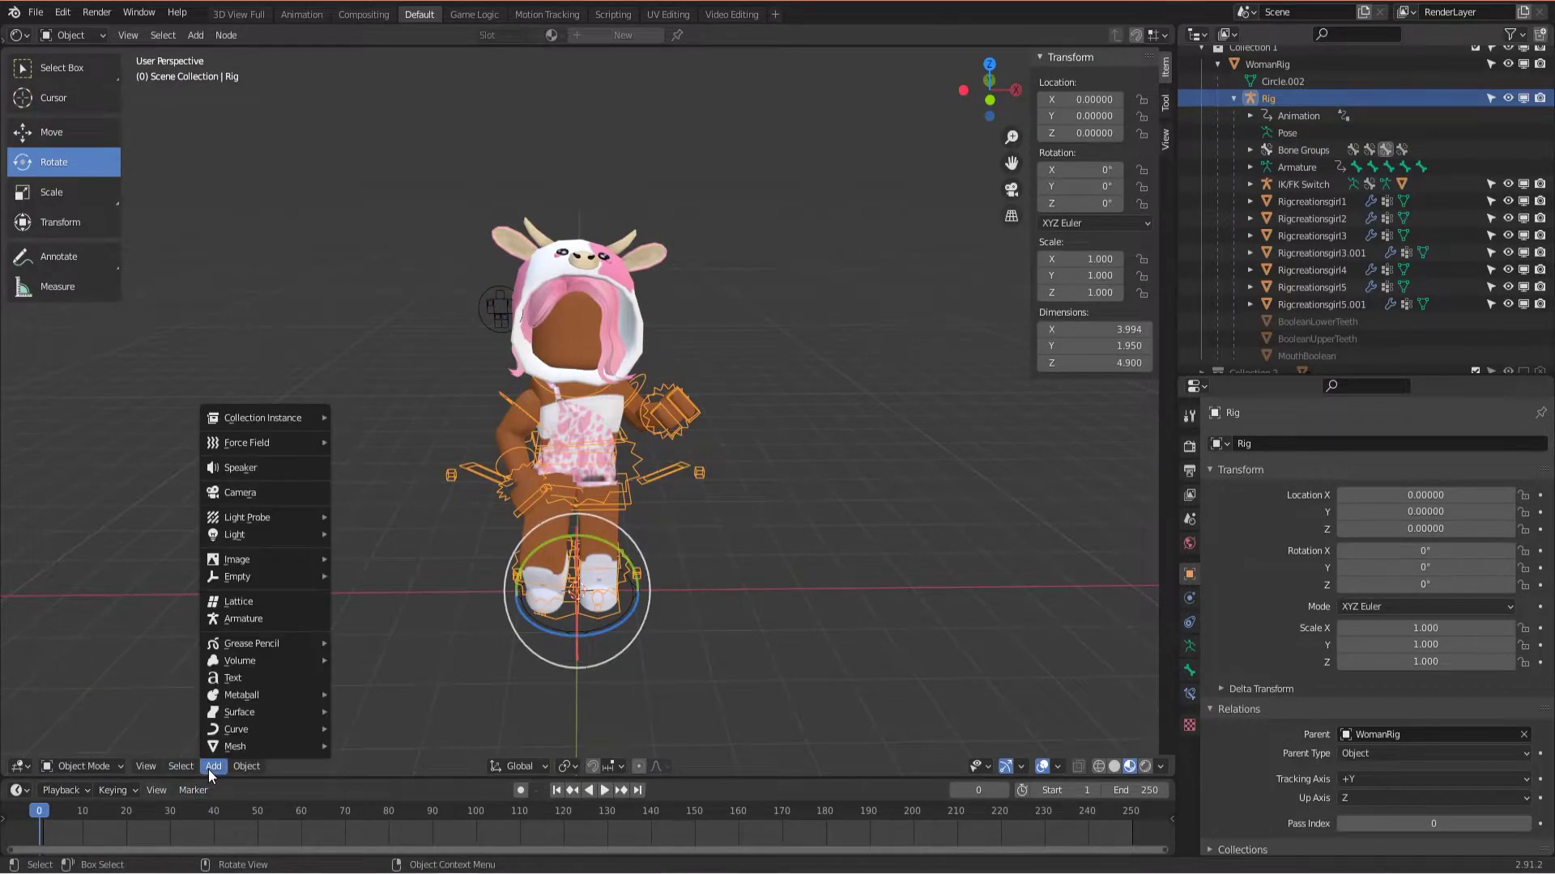
{"action": "left_click", "coordinate": [253, 496]}
Step: Move the camera in front of the character at head height, to about Y -4.56 and Z 5.69
{"action": "middle_click_drag", "start_coordinate": [252, 497], "coordinate": [583, 491]}
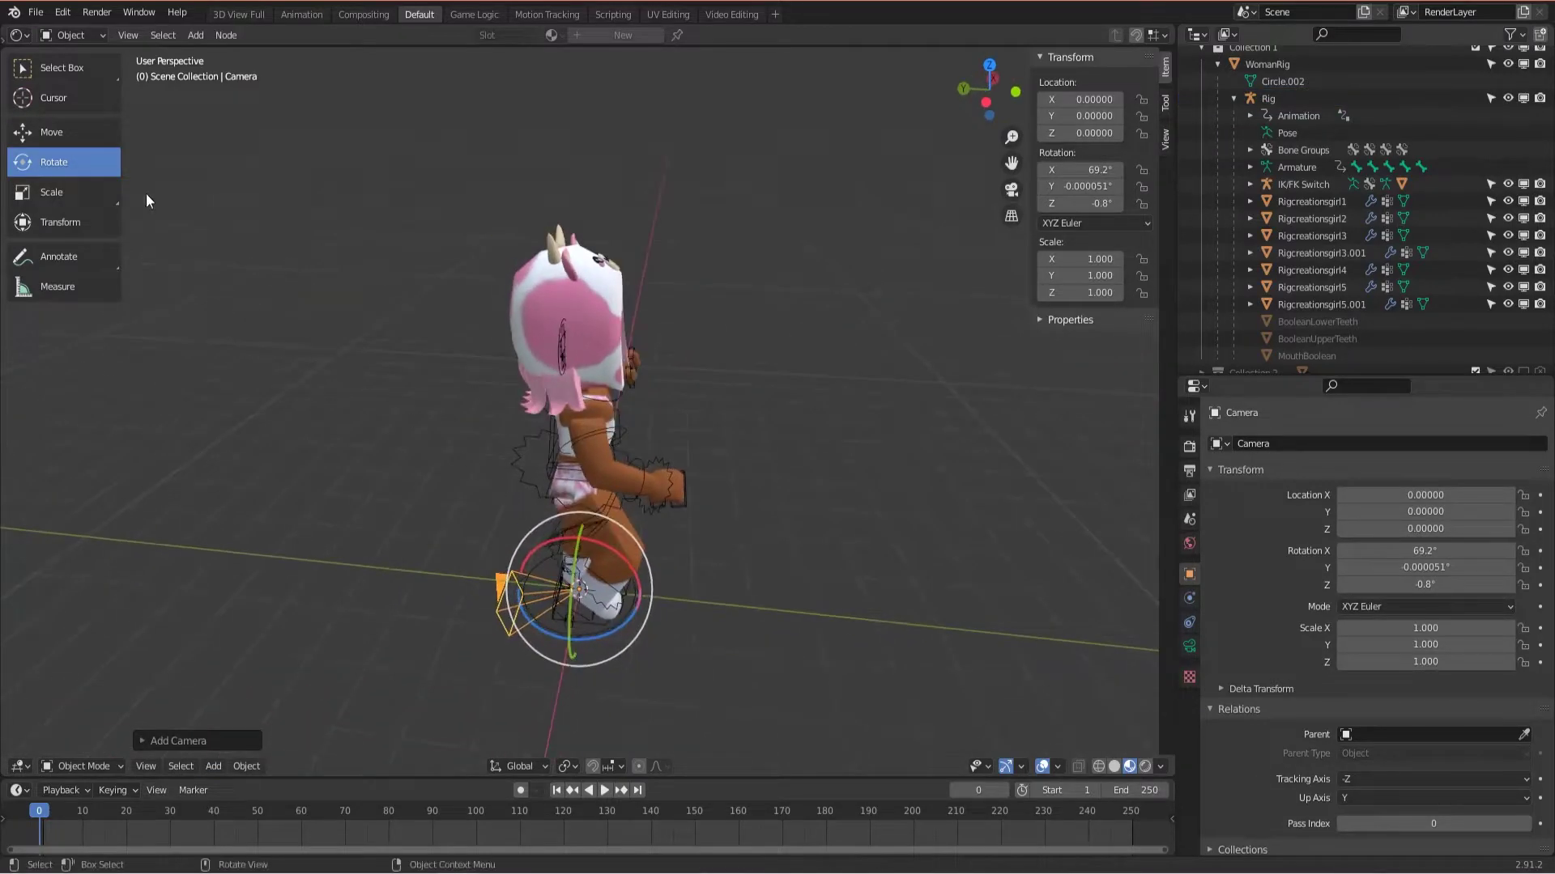
{"action": "left_click", "coordinate": [52, 138]}
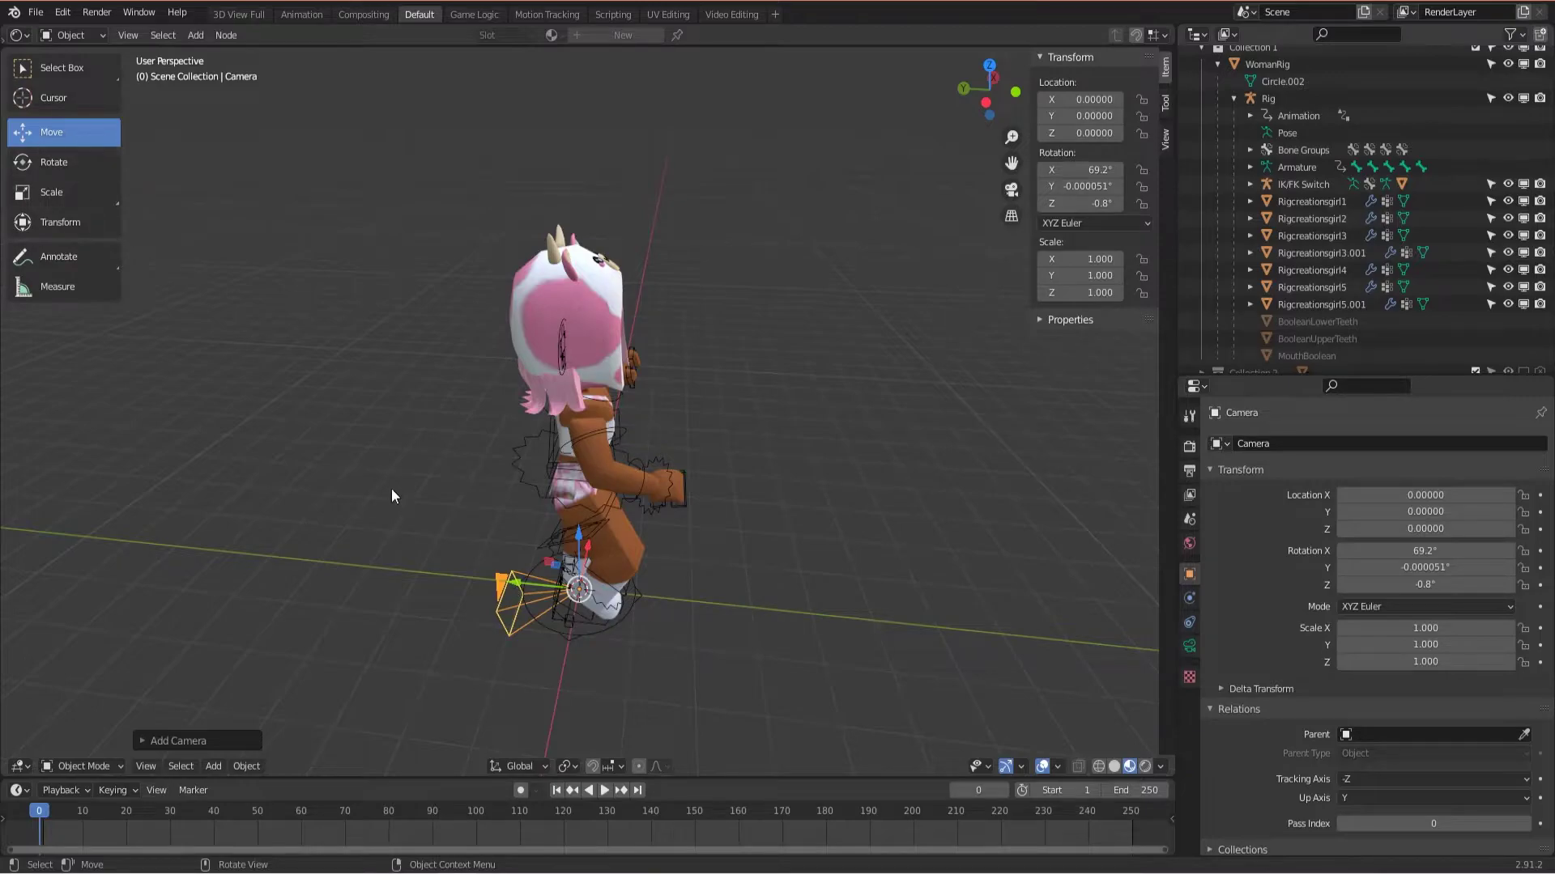
{"action": "left_click_drag", "start_coordinate": [522, 582], "coordinate": [541, 581]}
{"action": "left_click_drag", "start_coordinate": [717, 581], "coordinate": [499, 582]}
{"action": "middle_click_drag", "start_coordinate": [443, 593], "coordinate": [528, 625]}
{"action": "left_click_drag", "start_coordinate": [518, 627], "coordinate": [764, 625]}
{"action": "middle_click_drag", "start_coordinate": [765, 625], "coordinate": [635, 634]}
{"action": "left_click_drag", "start_coordinate": [680, 628], "coordinate": [676, 344]}
{"action": "middle_click_drag", "start_coordinate": [631, 362], "coordinate": [591, 372]}
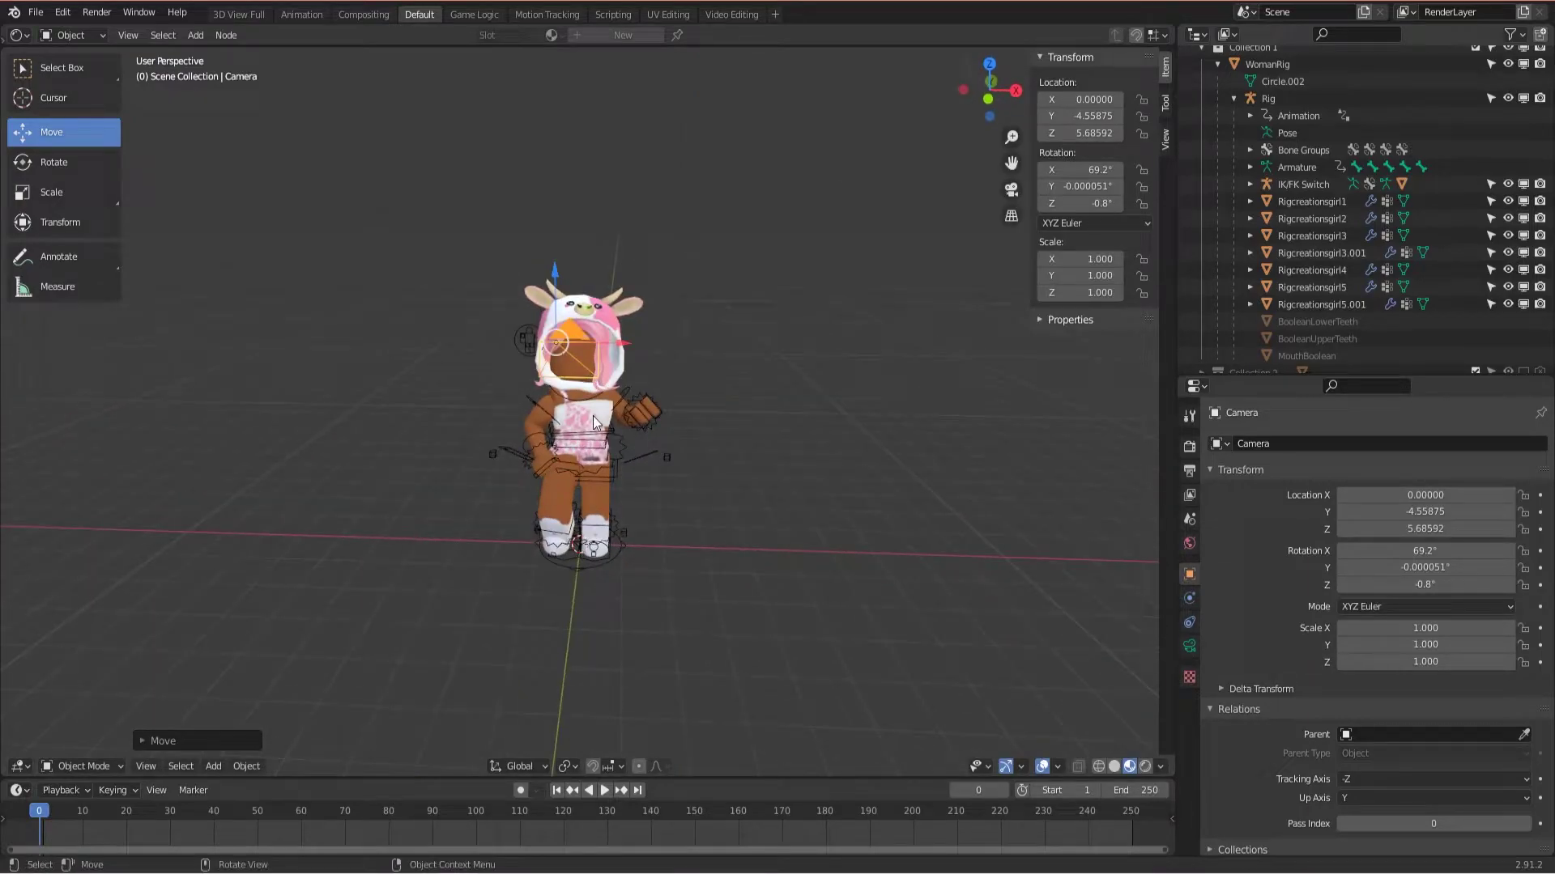
Step: Look through the camera and set its location to about X 0.1, Y -6.25, Z 6.81 to frame the character
{"action": "left_click", "coordinate": [1012, 188]}
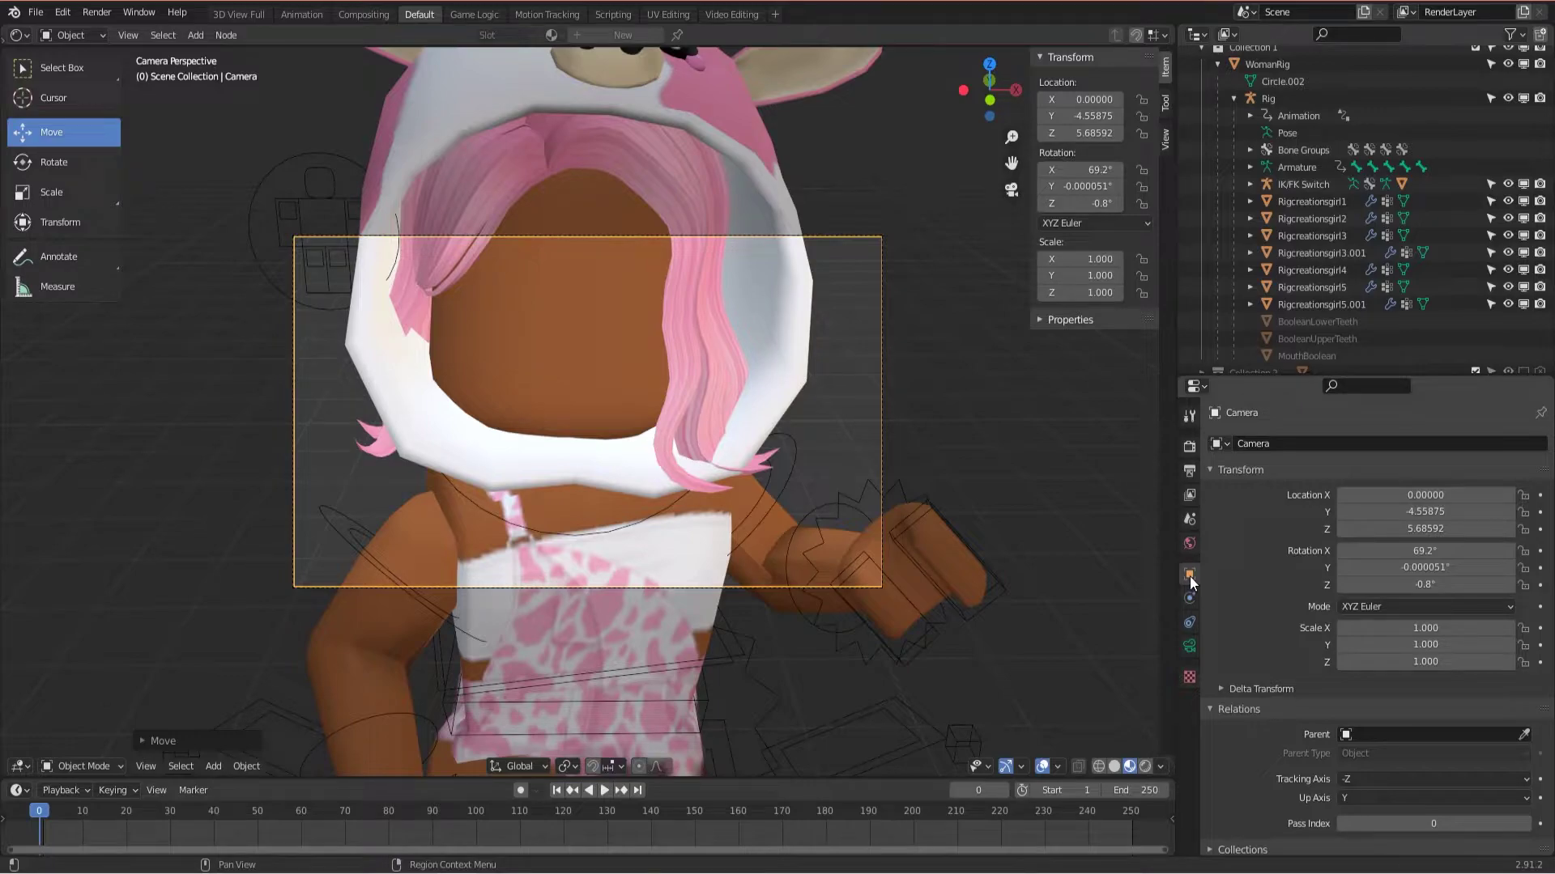
{"action": "left_click", "coordinate": [1188, 544]}
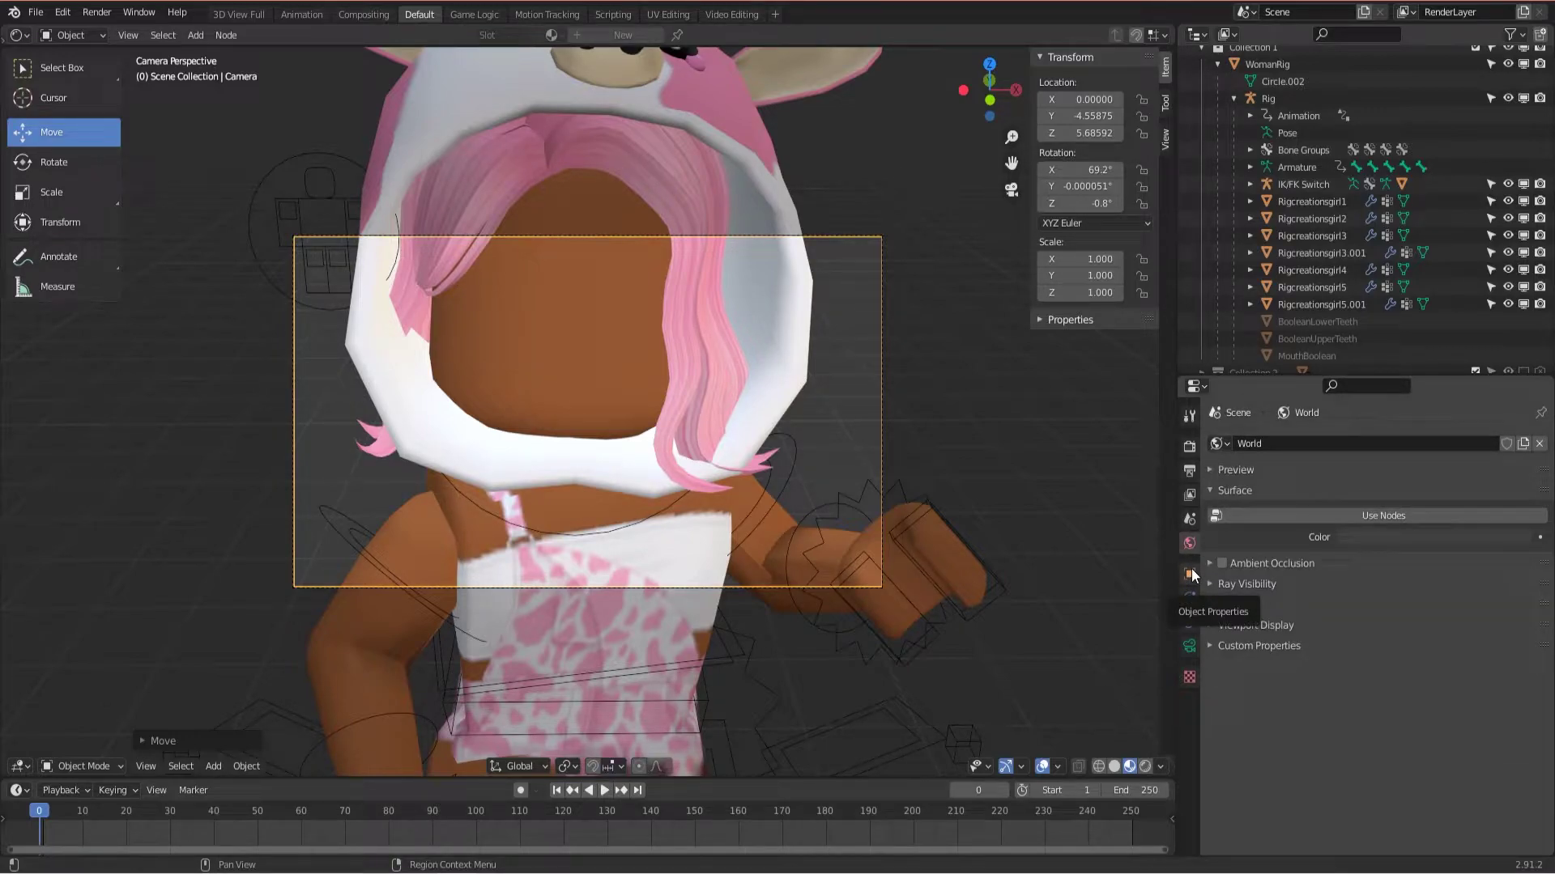
{"action": "left_click", "coordinate": [1192, 568]}
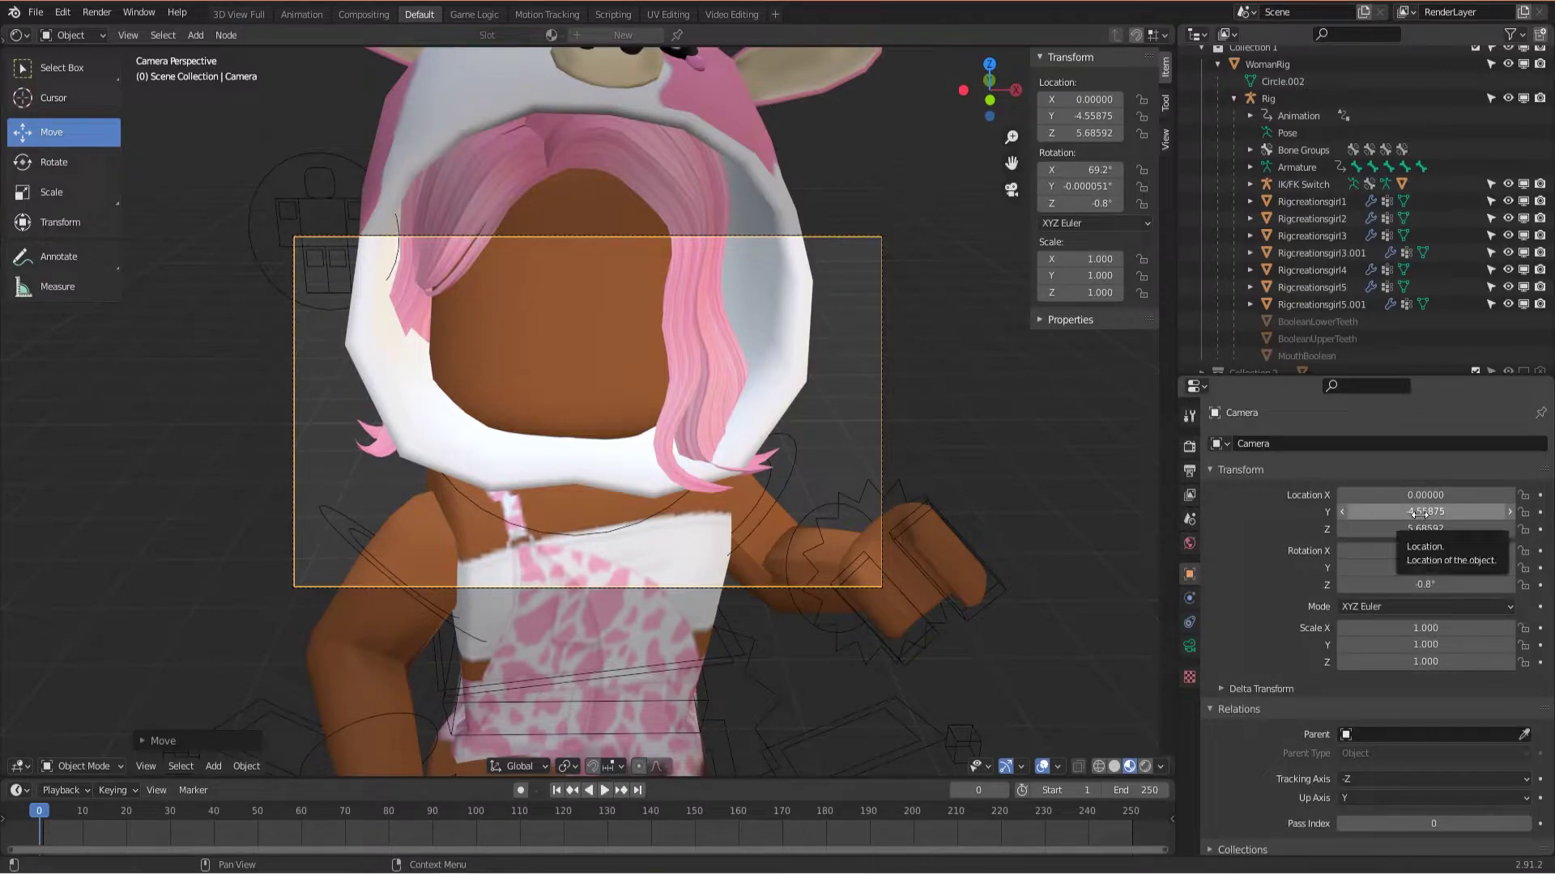
{"action": "left_click_drag", "start_coordinate": [1418, 512], "coordinate": [1282, 513]}
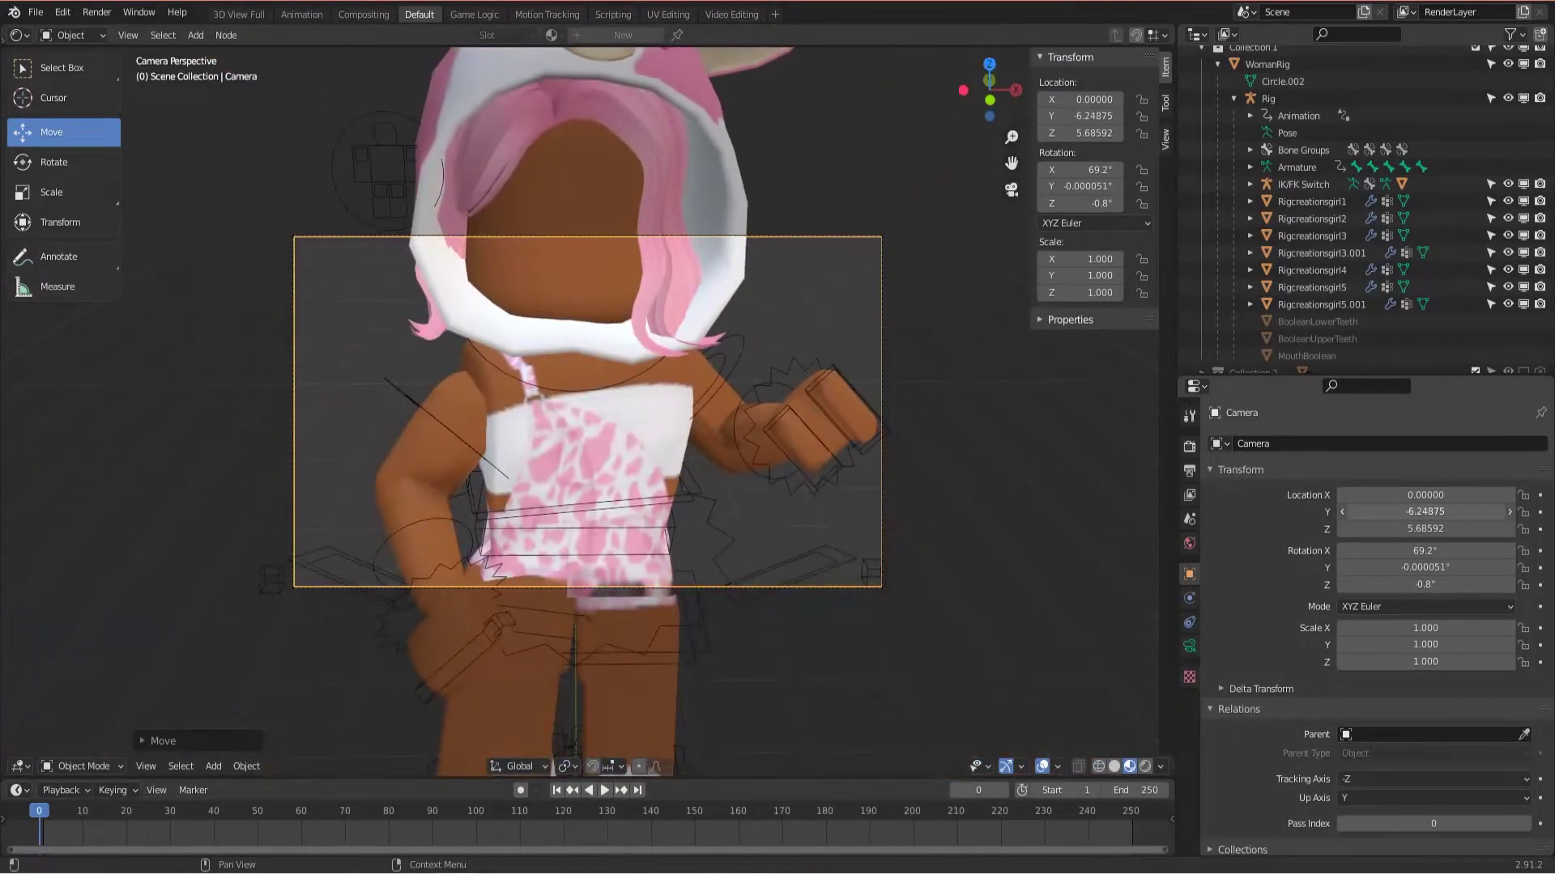
{"action": "left_click_drag", "start_coordinate": [1425, 528], "coordinate": [1425, 495]}
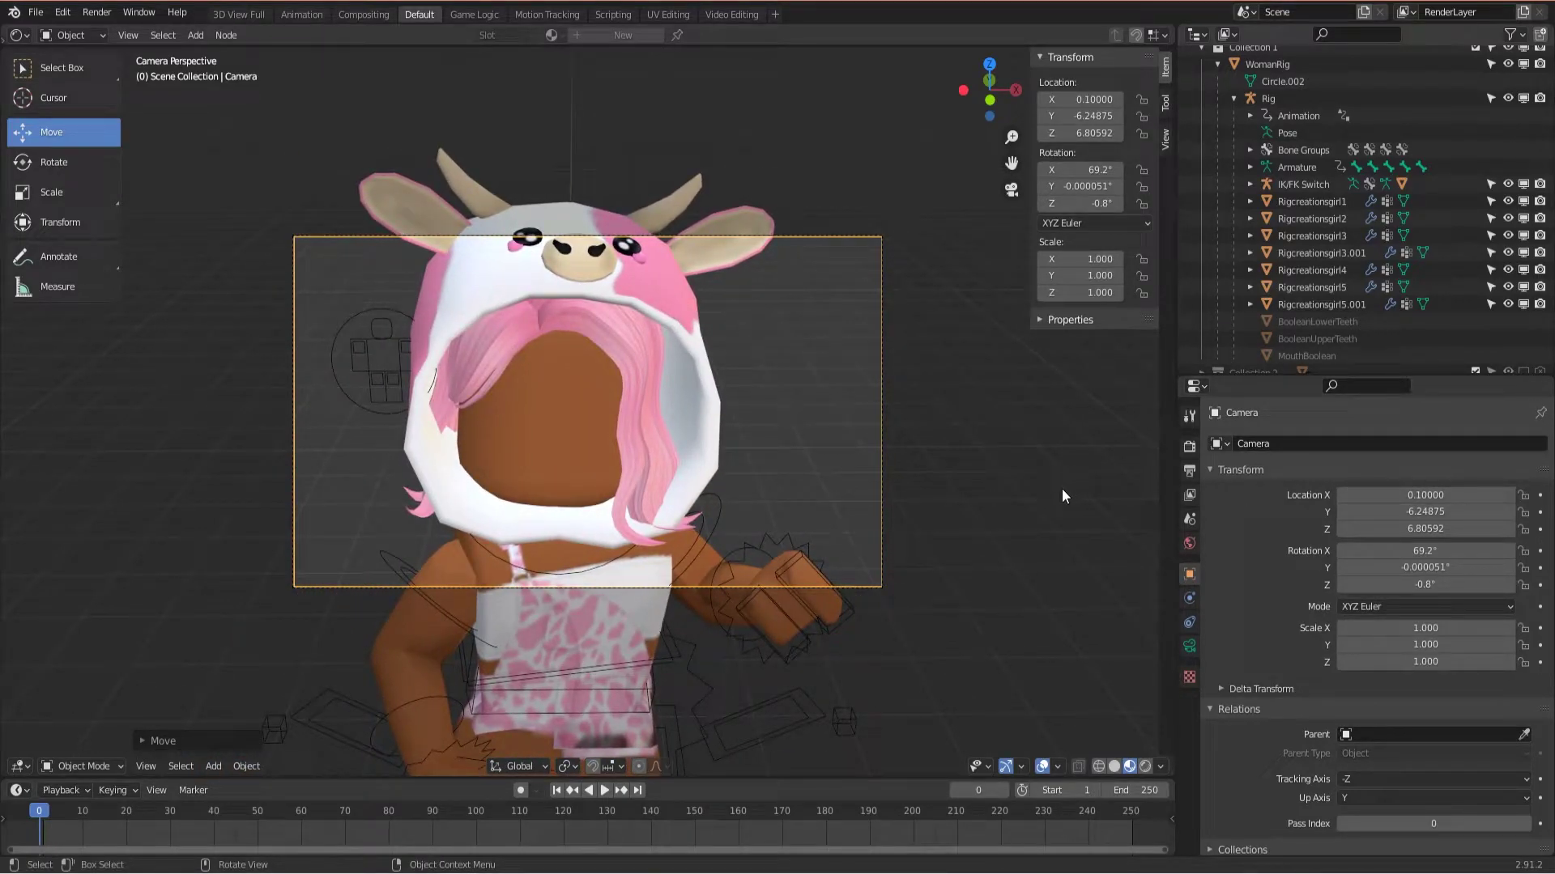
Step: Set the output resolution's X value to 1080 px for a square frame
{"action": "left_click", "coordinate": [1188, 496]}
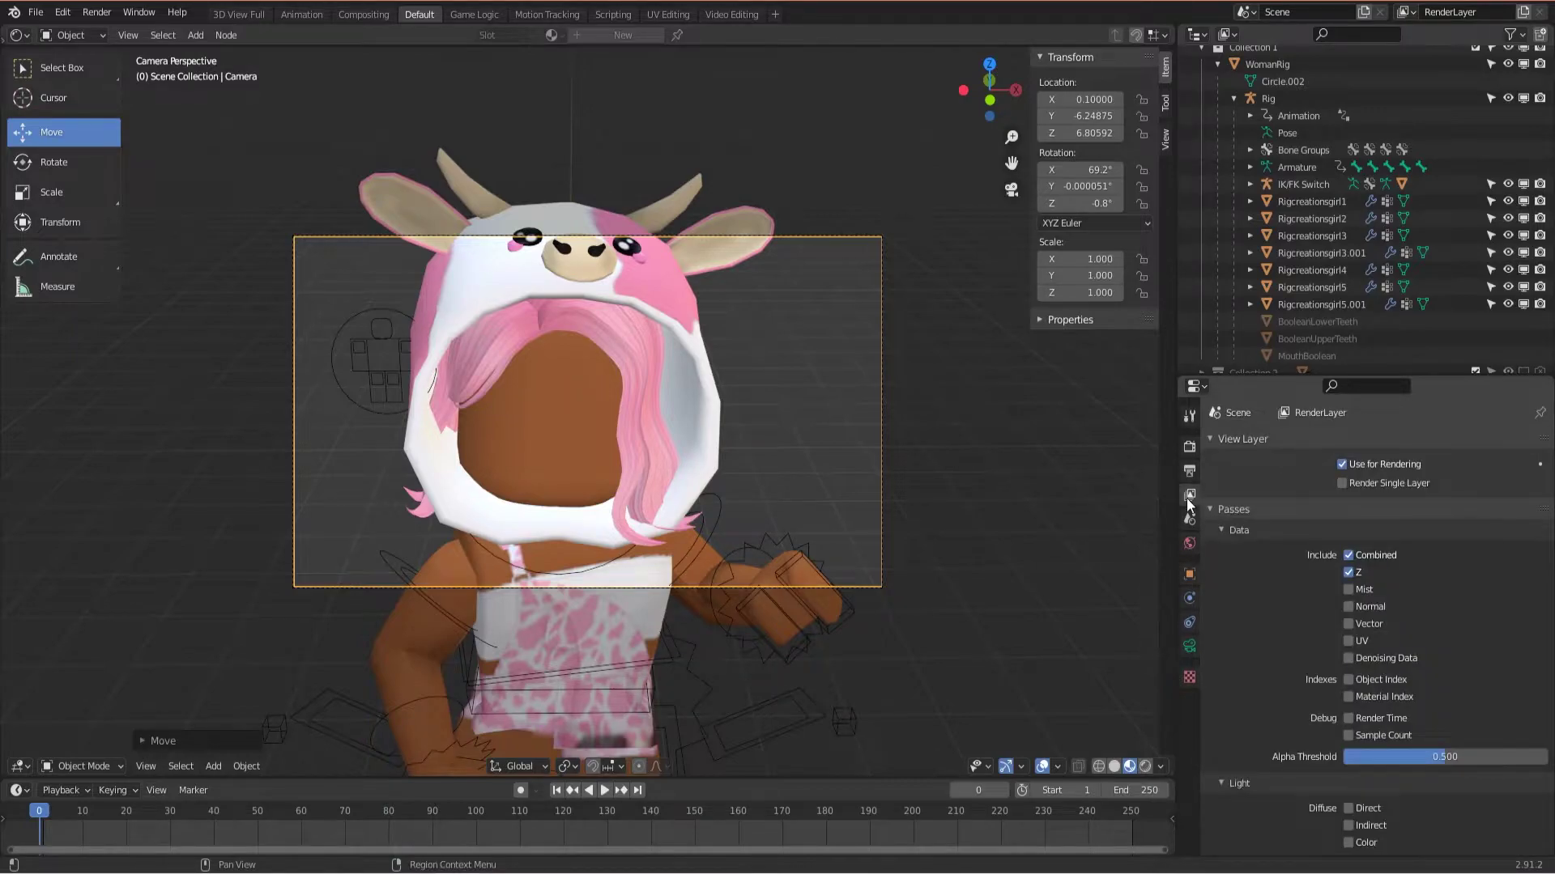
{"action": "left_click", "coordinate": [1190, 448]}
{"action": "left_click", "coordinate": [1190, 473]}
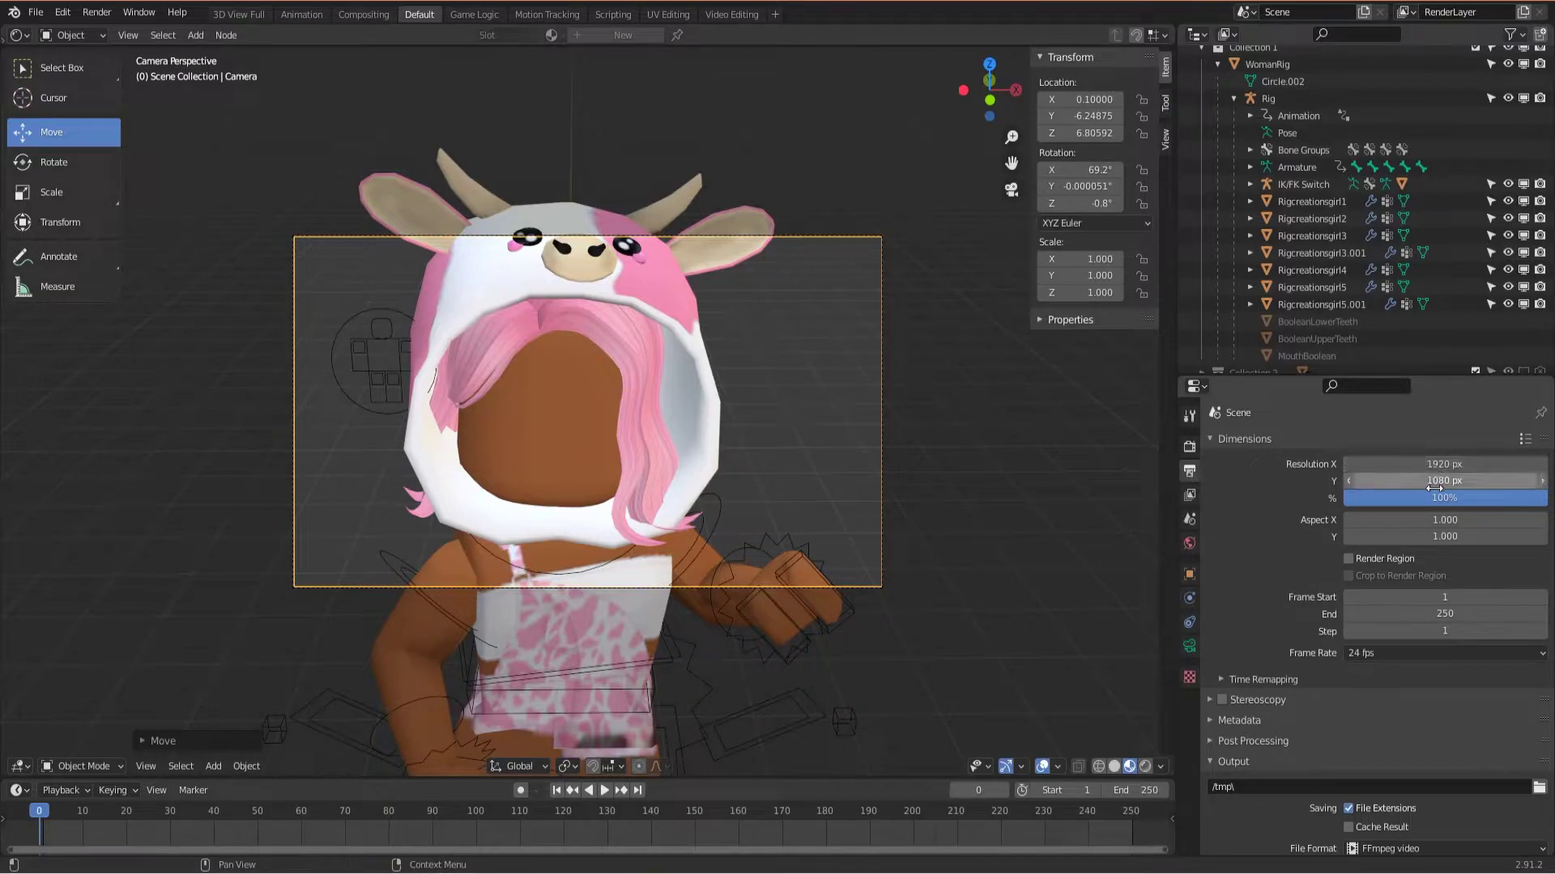
{"action": "left_click", "coordinate": [1434, 463]}
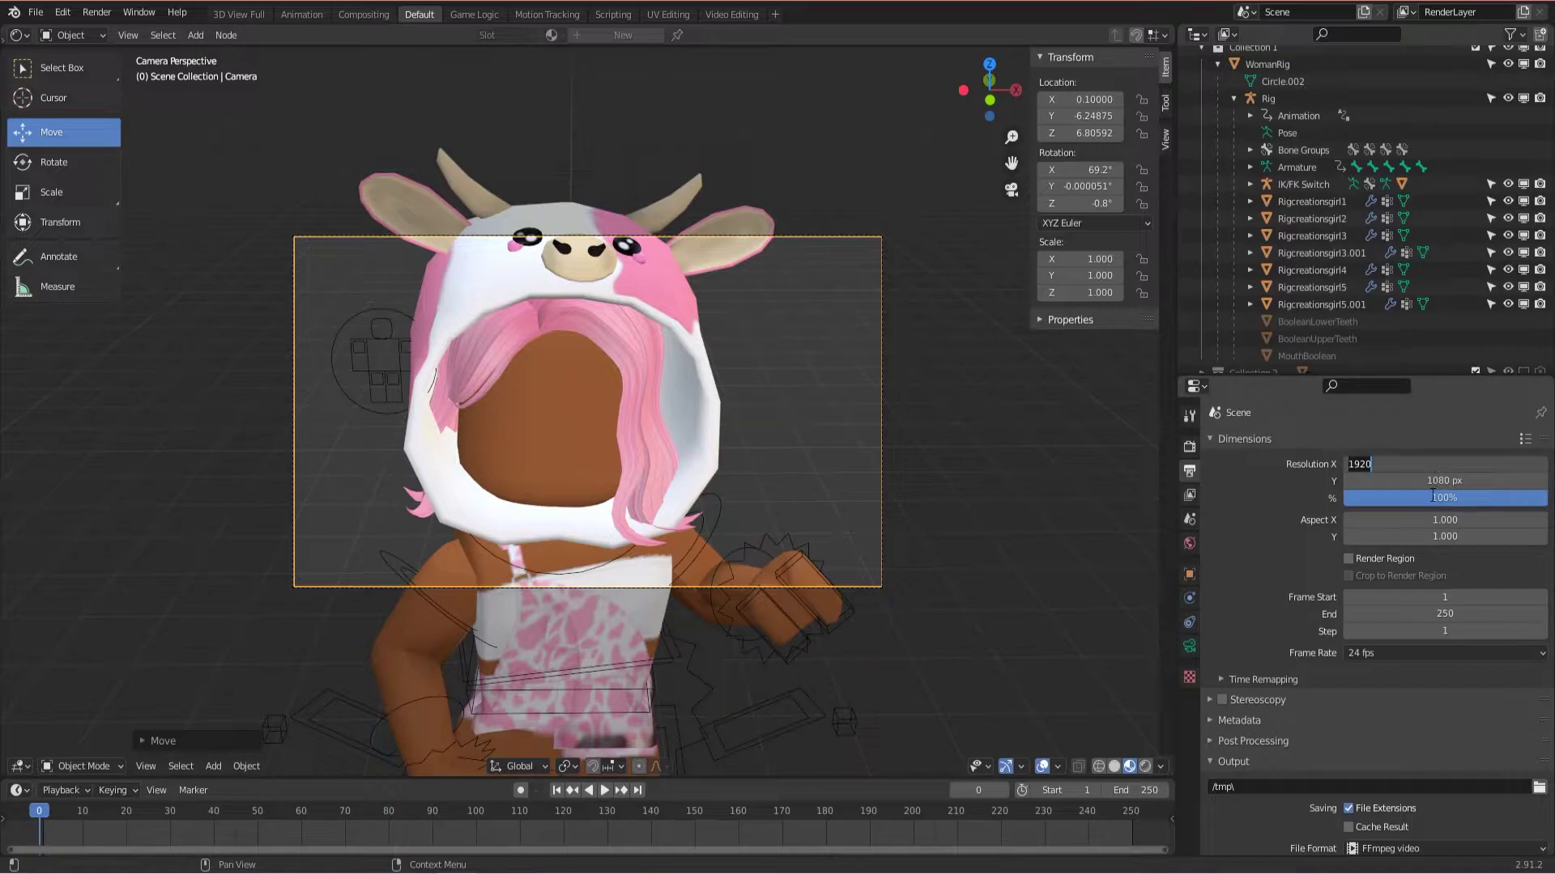
{"action": "type", "text": "1080"}
{"action": "key", "text": "Return"}
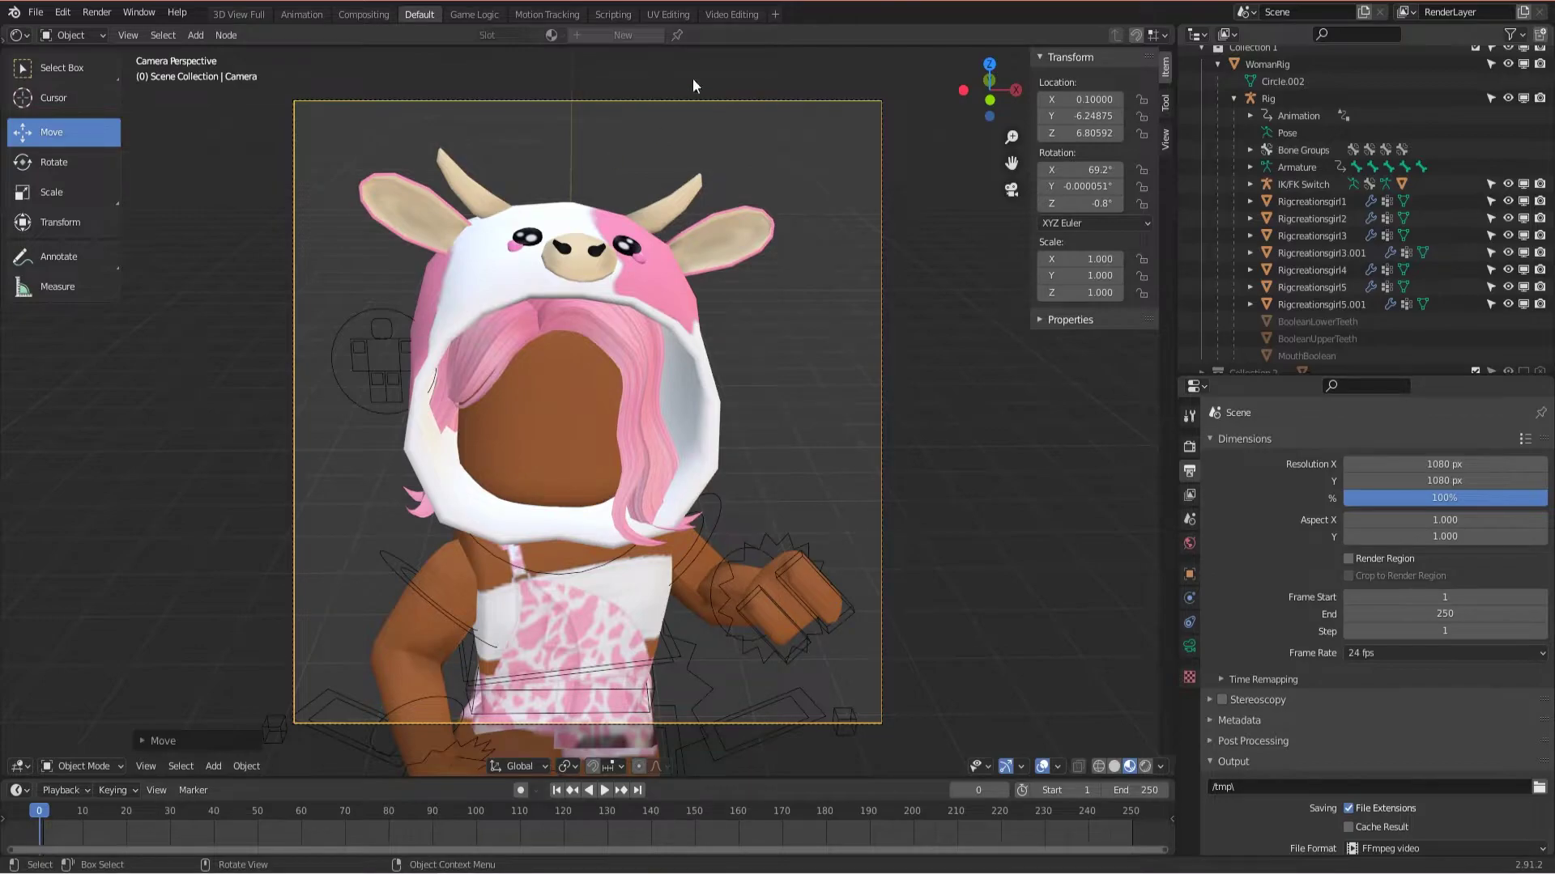
Step: Try a level camera framing with X rotation 90° and location about Y -6.67, Z 4.22
{"action": "left_click", "coordinate": [1191, 572]}
{"action": "left_click_drag", "start_coordinate": [1425, 529], "coordinate": [1385, 513]}
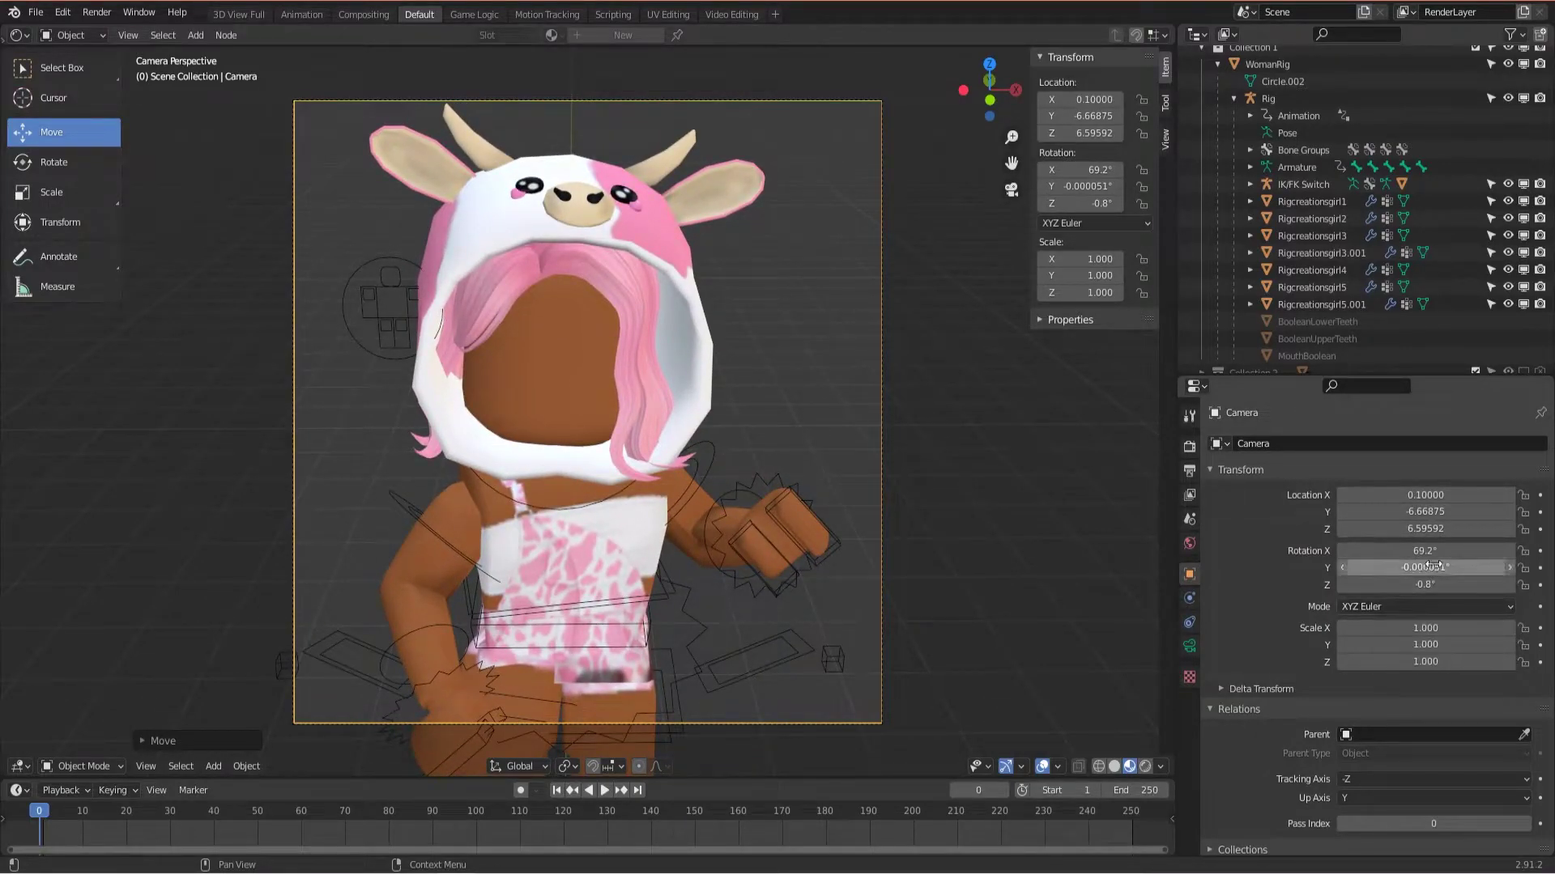
{"action": "mouse_move", "coordinate": [1425, 551]}
{"action": "left_mouse_down"}
{"action": "mouse_move", "coordinate": [1457, 551]}
{"action": "mouse_move", "coordinate": [1393, 551]}
{"action": "mouse_move", "coordinate": [1460, 551]}
{"action": "mouse_move", "coordinate": [1344, 550]}
{"action": "mouse_move", "coordinate": [1461, 551]}
{"action": "mouse_move", "coordinate": [1403, 547]}
{"action": "left_mouse_up"}
{"action": "left_click", "coordinate": [1404, 548]}
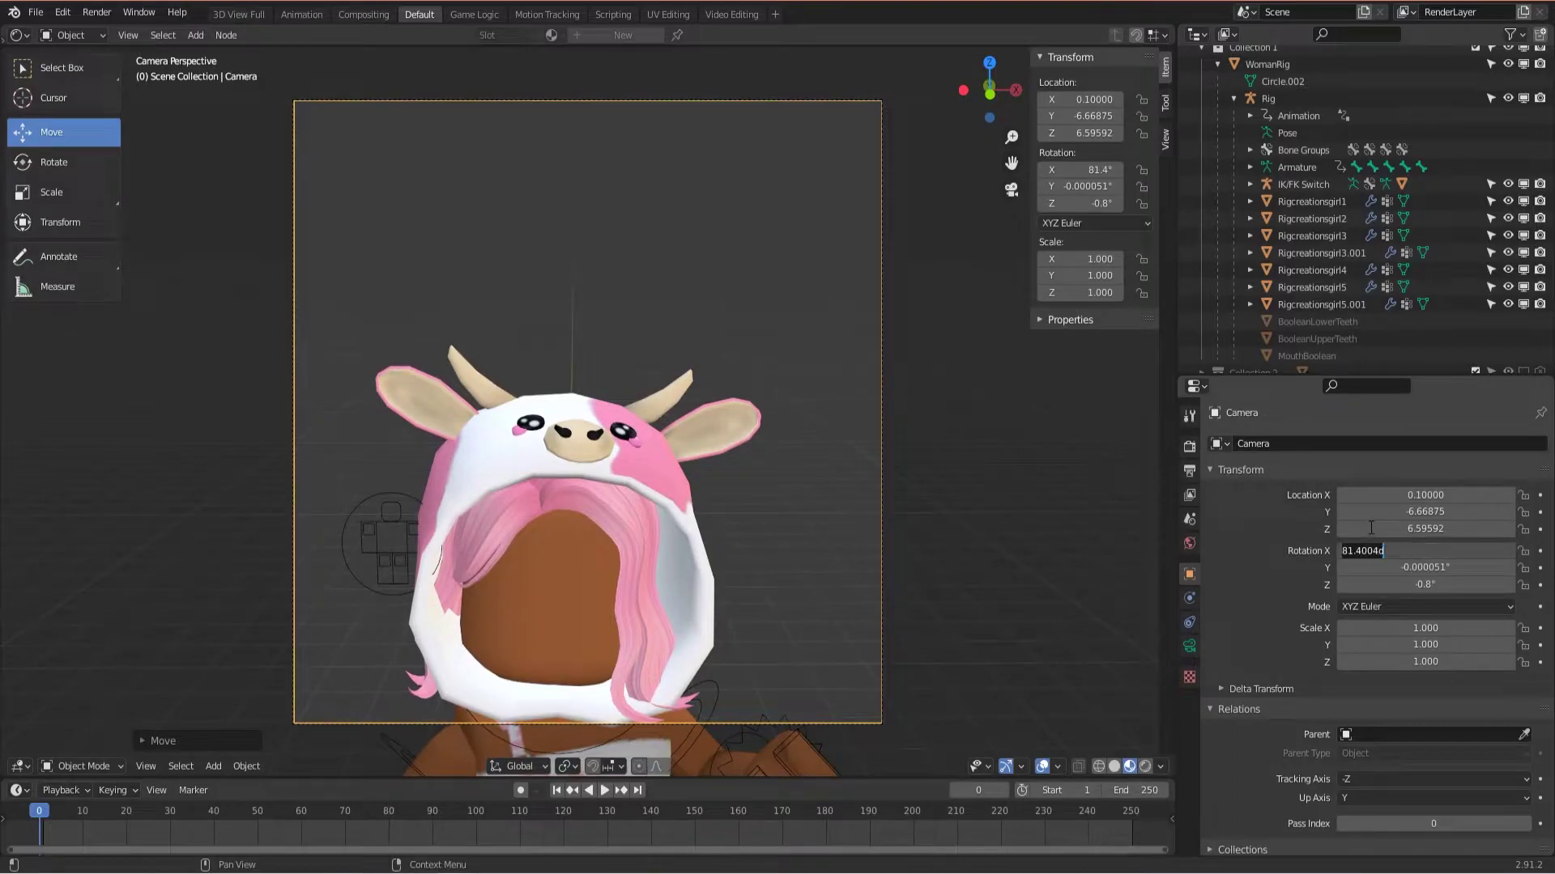
{"action": "type", "text": "90"}
{"action": "key", "text": "Return"}
{"action": "left_click_drag", "start_coordinate": [1368, 528], "coordinate": [1285, 528]}
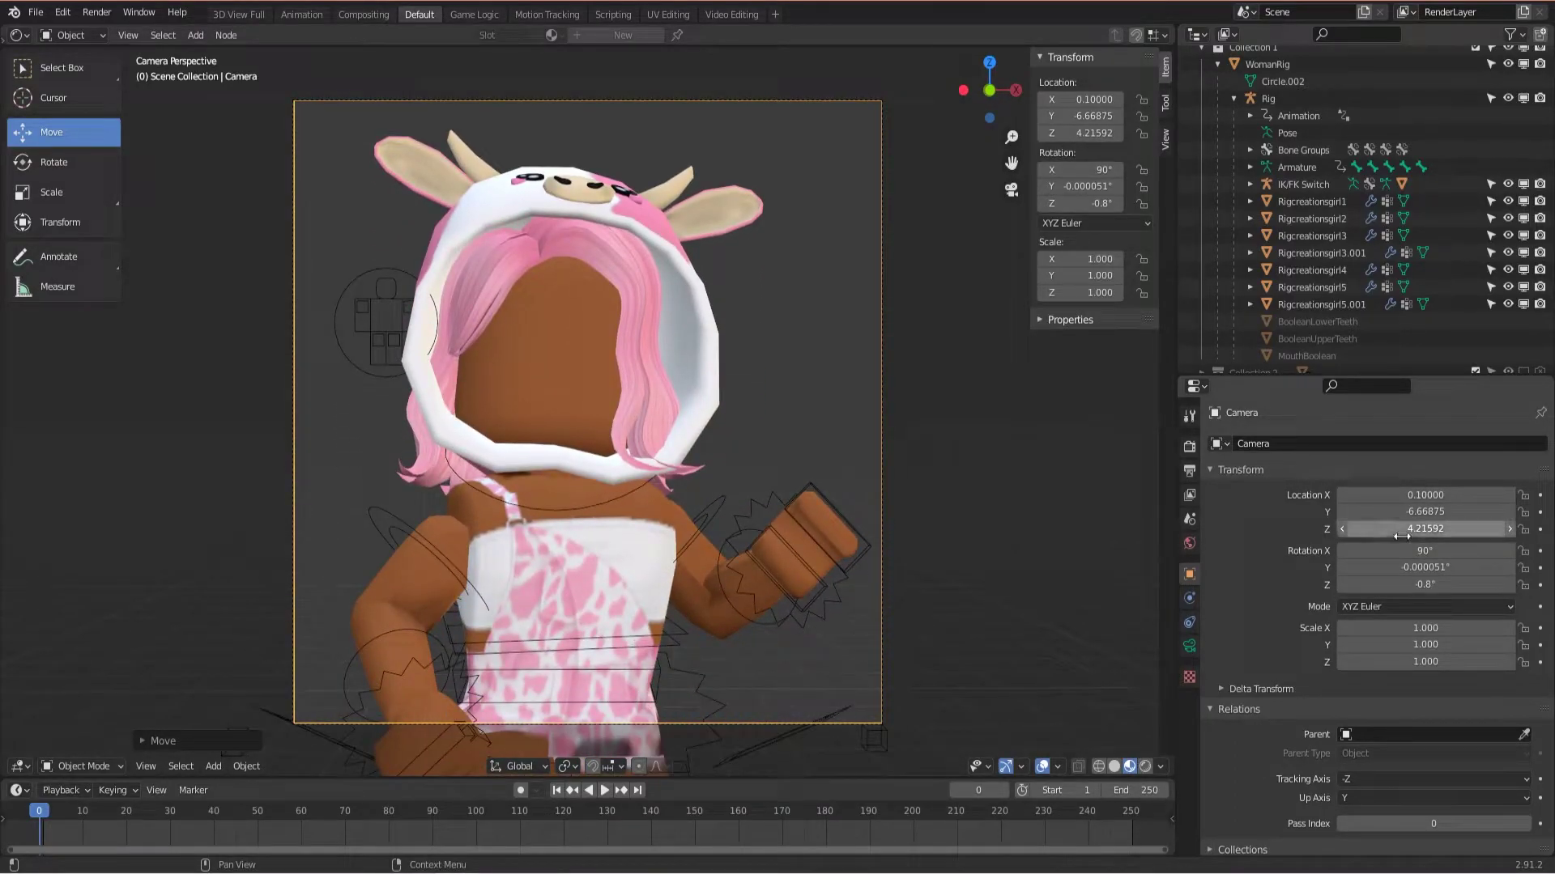
Step: Reframe the character with camera X rotation about 70.7° and location about Y -7.55, Z 6.81
{"action": "left_click_drag", "start_coordinate": [1490, 551], "coordinate": [1538, 529]}
{"action": "left_click_drag", "start_coordinate": [1420, 512], "coordinate": [1466, 529]}
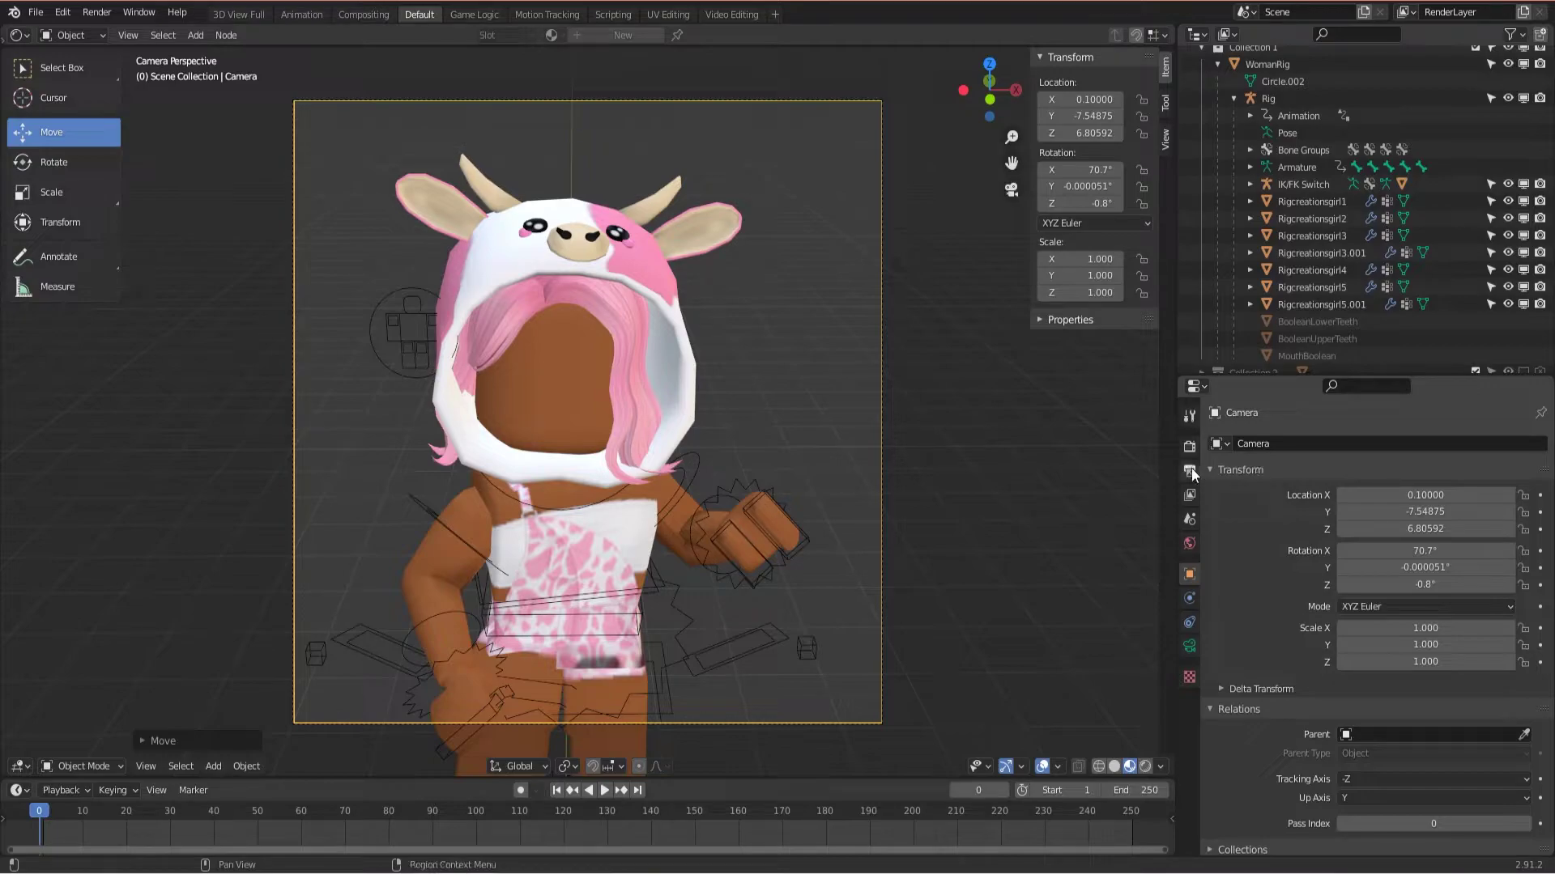
Step: Use Cycles as the render engine and enable the Transparent option for the film
{"action": "left_click", "coordinate": [1191, 446]}
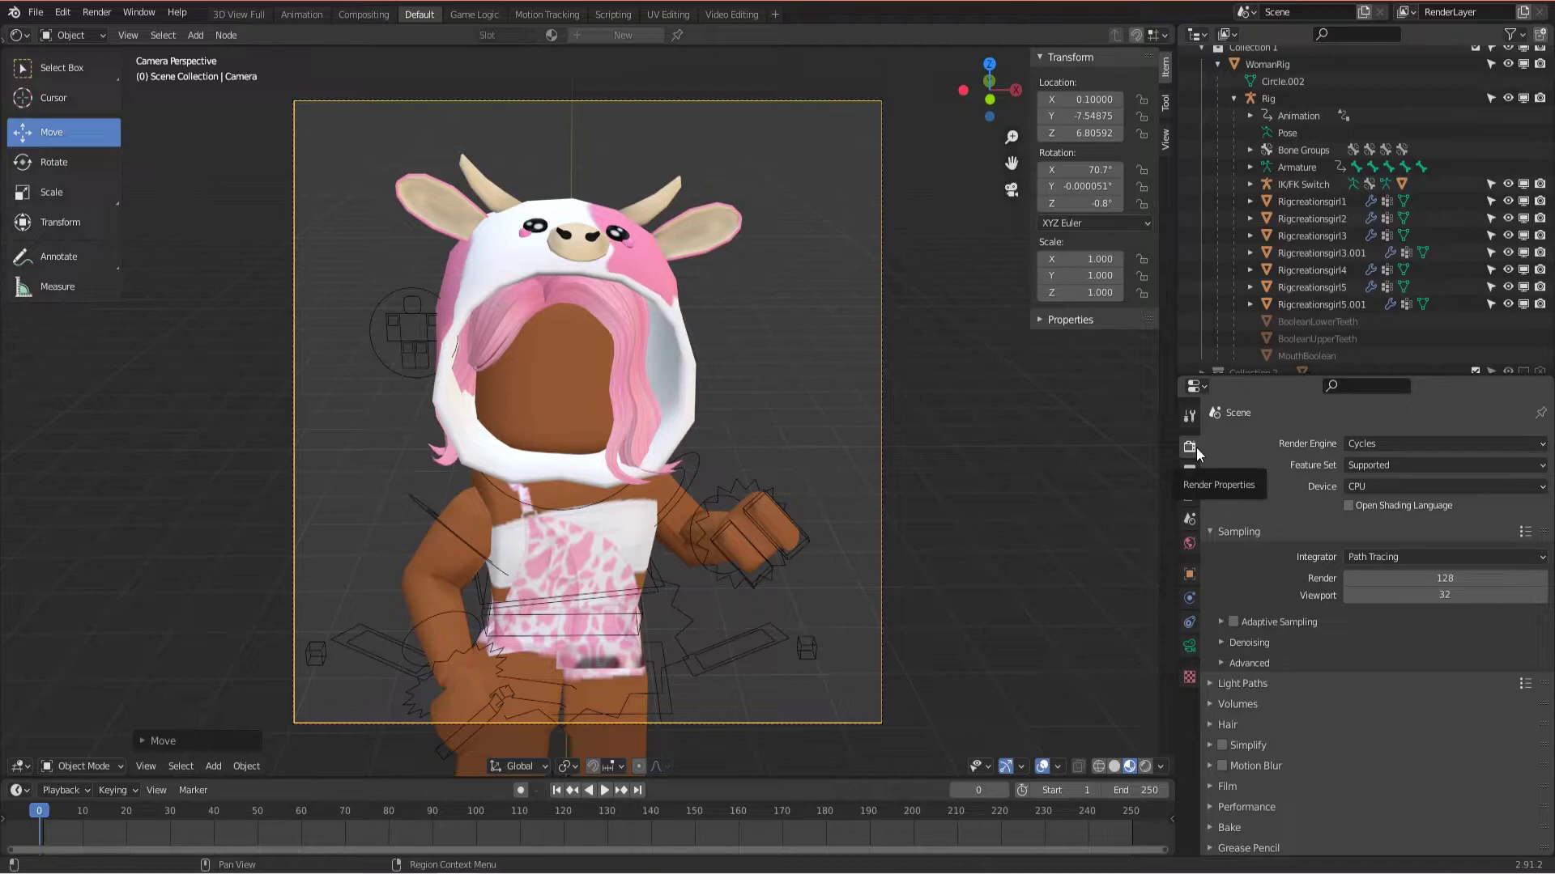
{"action": "left_click", "coordinate": [1372, 445]}
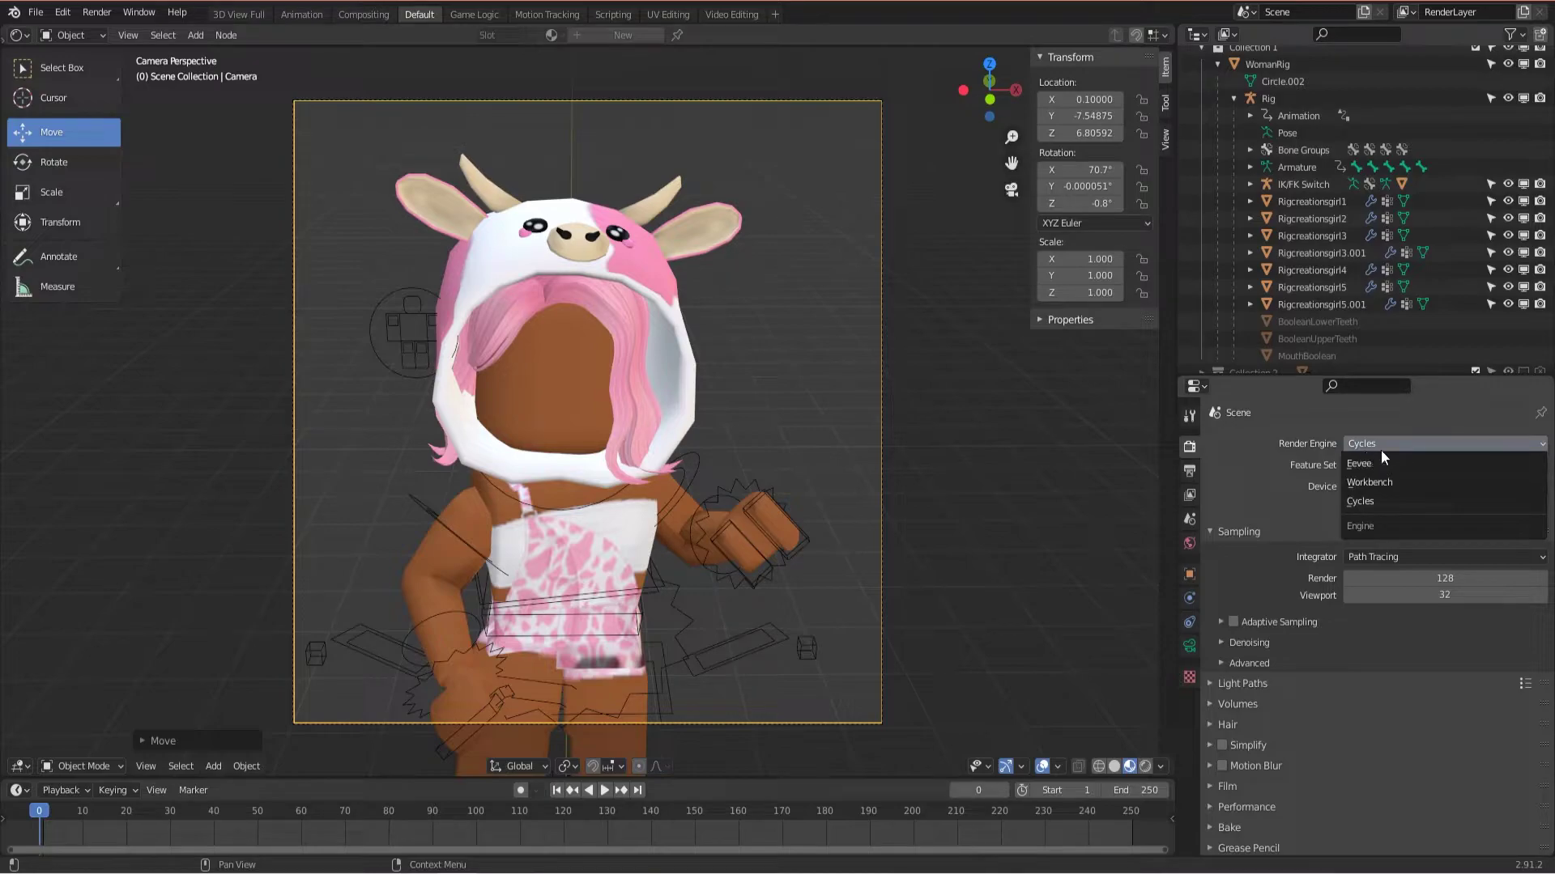
{"action": "left_click", "coordinate": [1381, 449]}
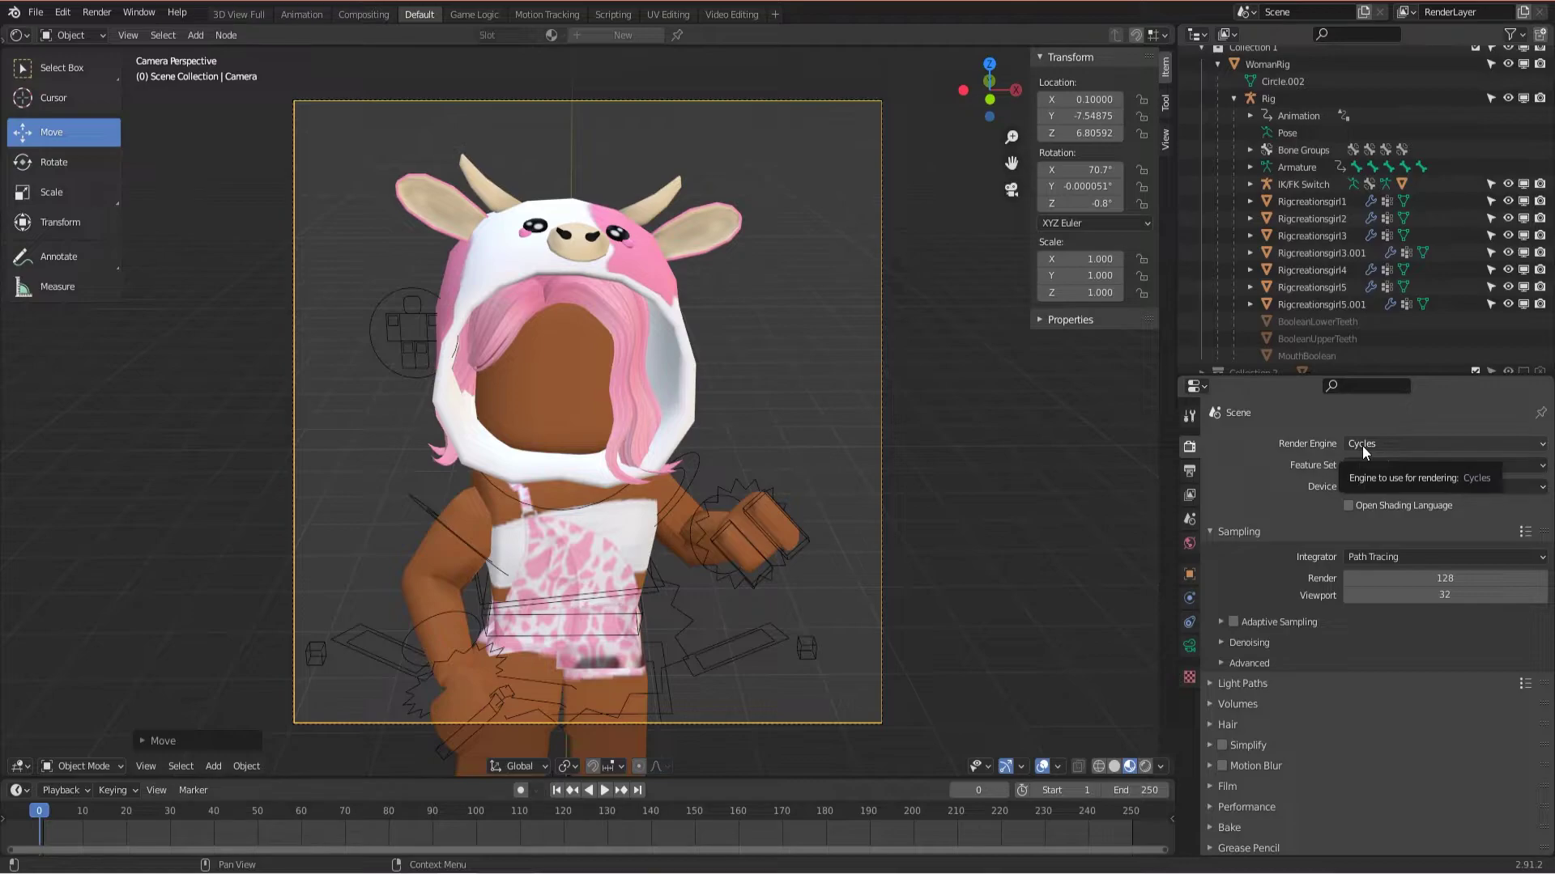
{"action": "scroll", "coordinate": [1295, 425], "scroll_direction": "down", "scroll_amount": 1}
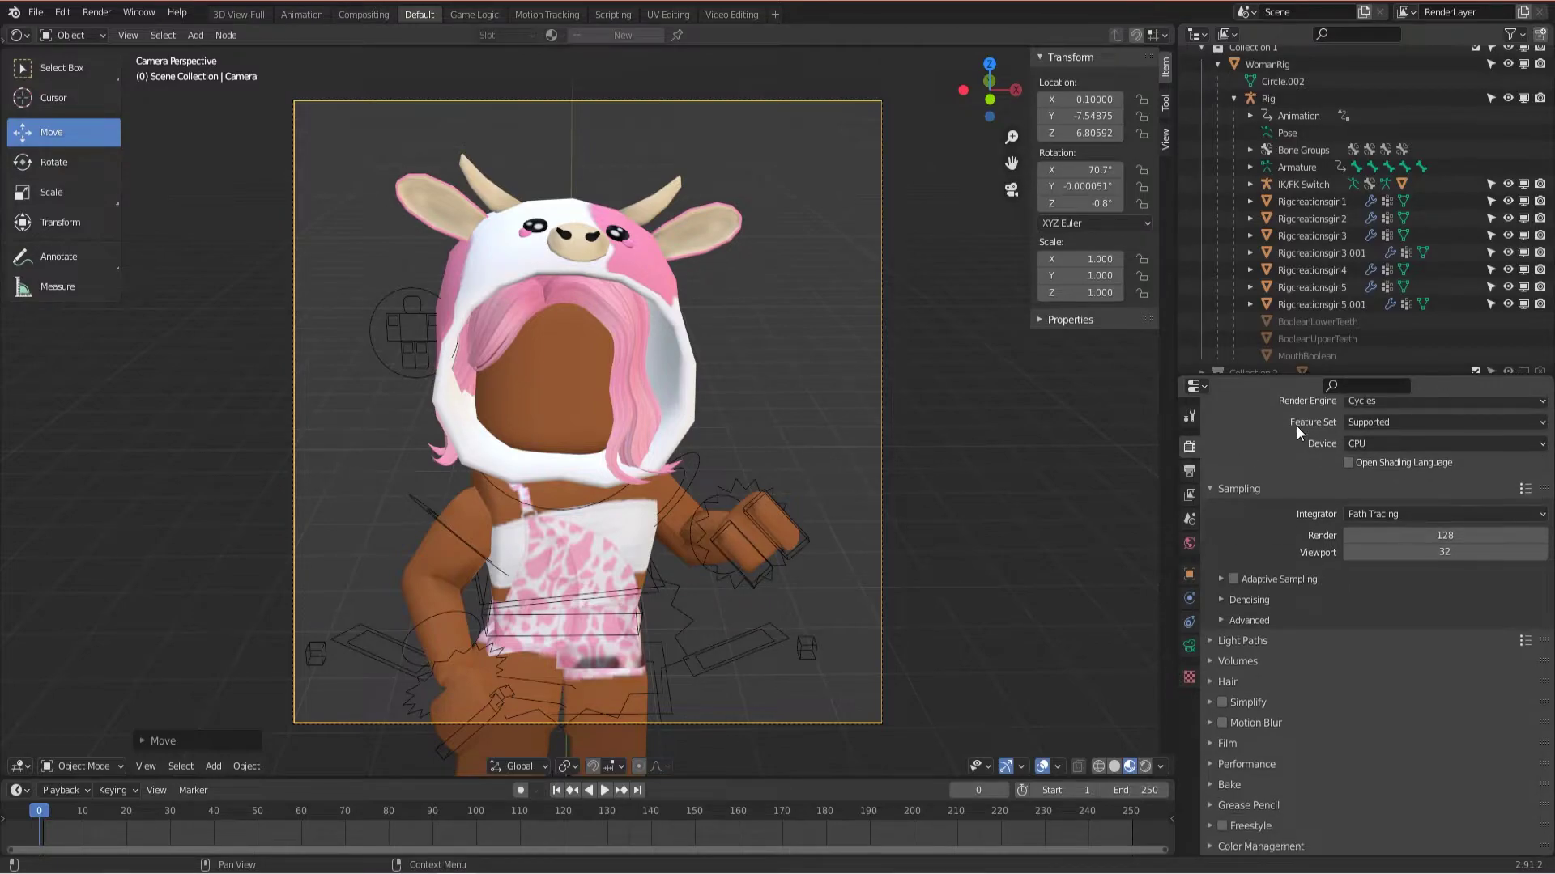
{"action": "left_click", "coordinate": [1213, 745]}
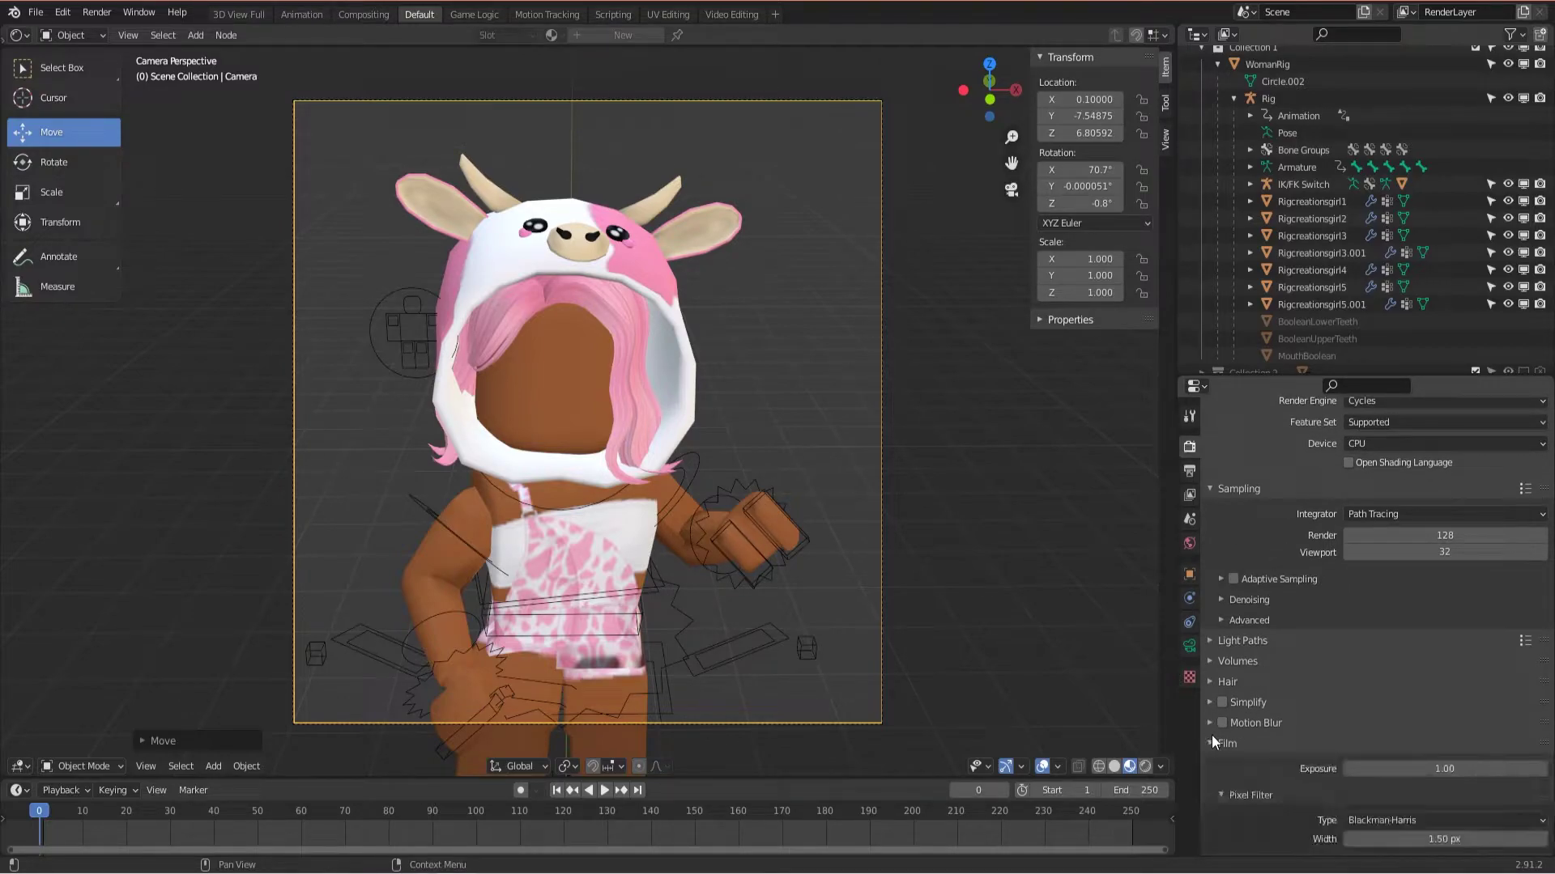
{"action": "scroll", "coordinate": [1295, 600], "scroll_direction": "down", "scroll_amount": 3}
{"action": "left_click", "coordinate": [1234, 728]}
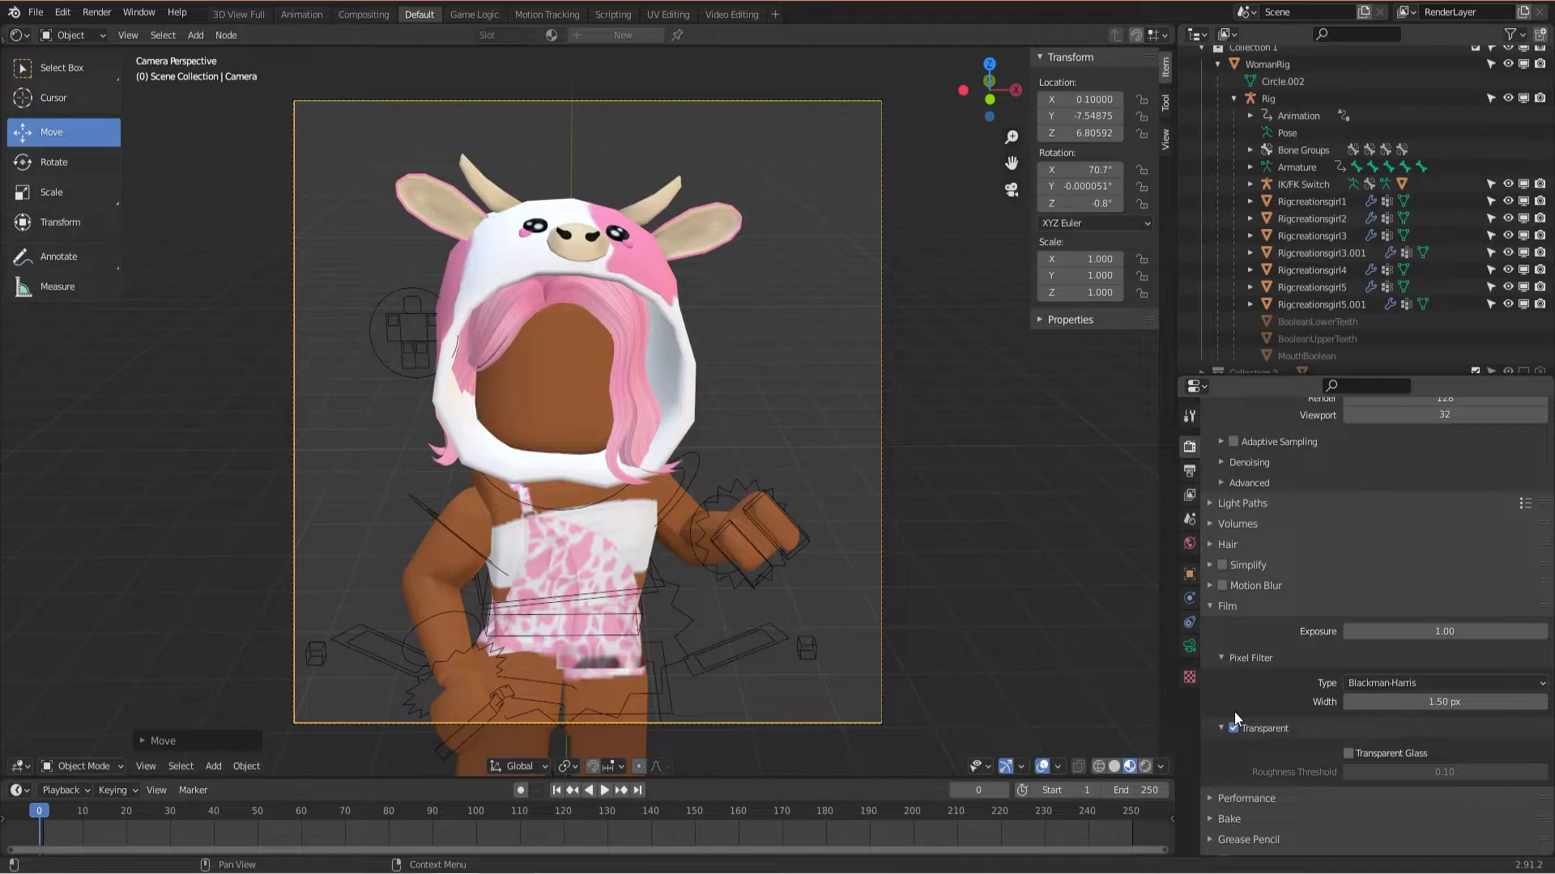
Step: Enable denoising for the final render with the NLM denoiser
{"action": "scroll", "coordinate": [1236, 536], "scroll_direction": "up", "scroll_amount": 4}
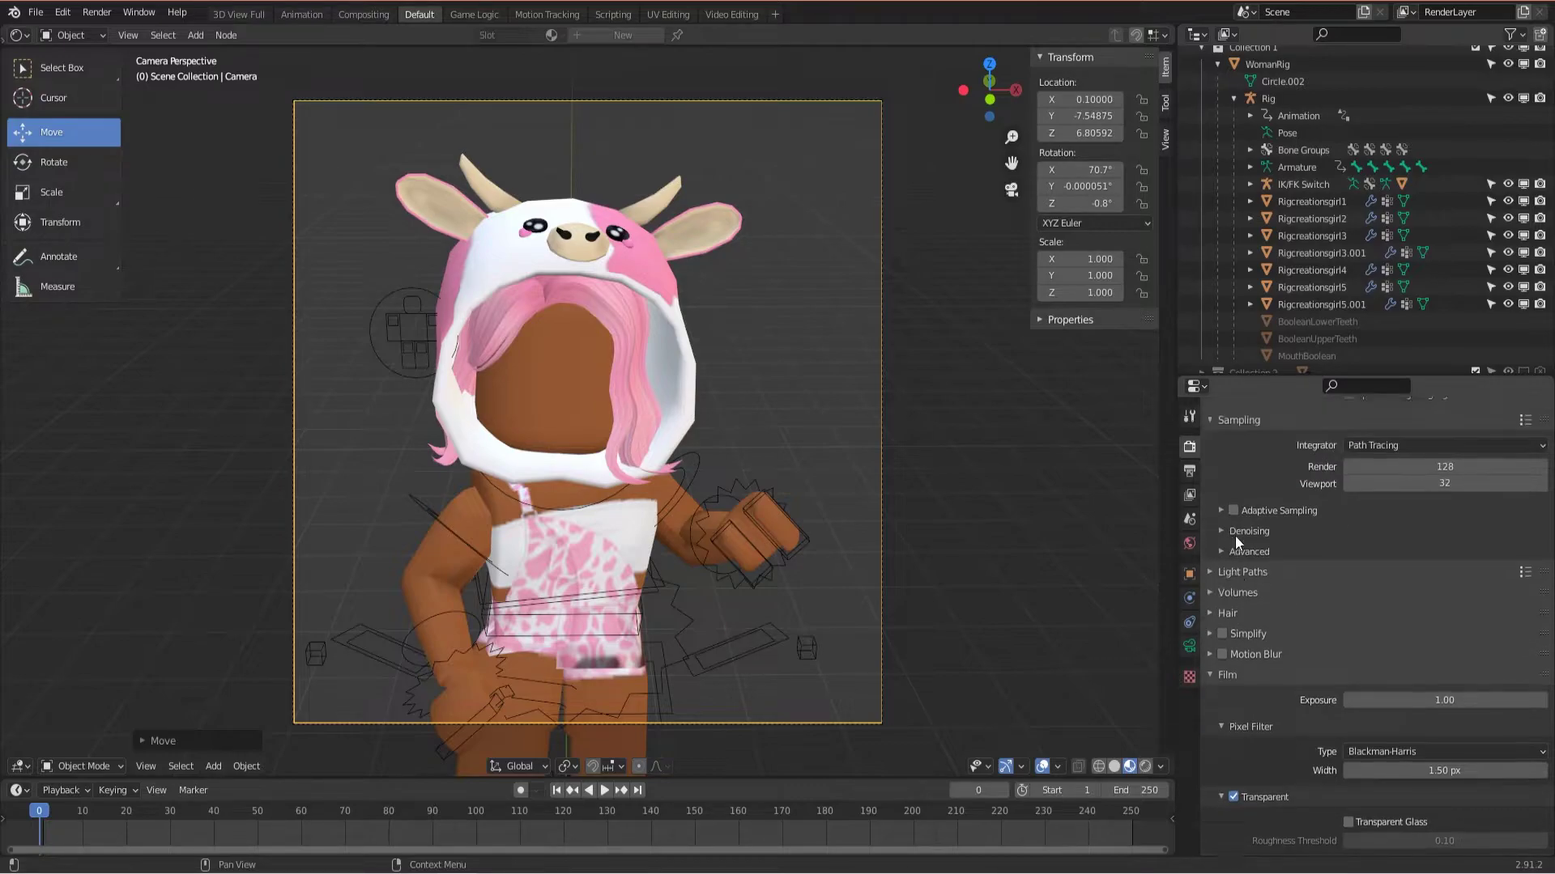
{"action": "left_click", "coordinate": [1231, 531]}
{"action": "left_click", "coordinate": [1230, 531]}
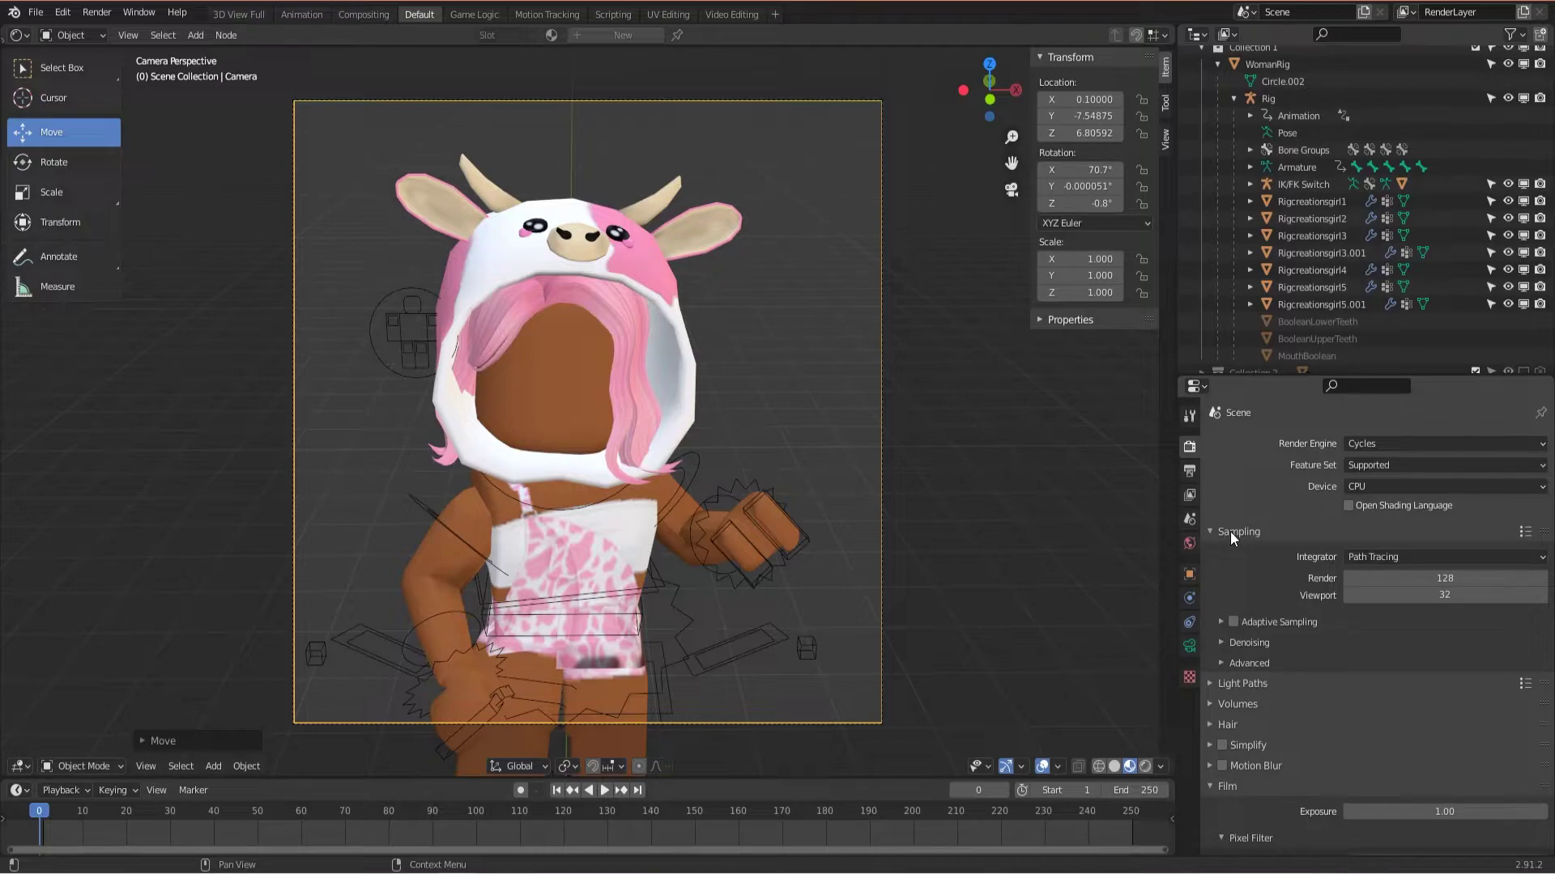
{"action": "left_click", "coordinate": [1244, 643]}
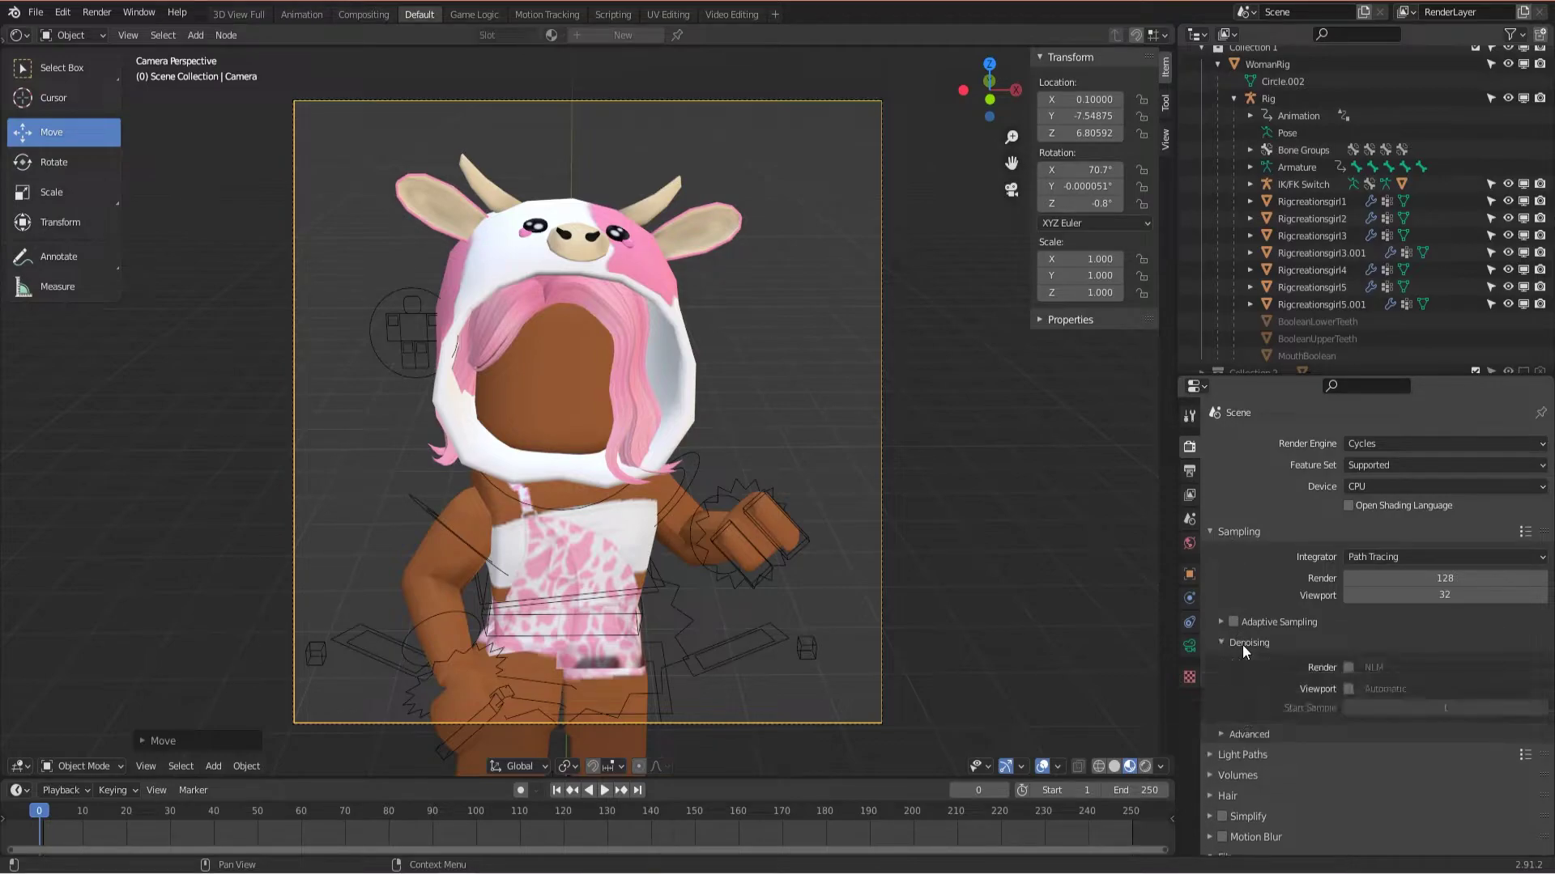
{"action": "left_click", "coordinate": [1350, 668]}
{"action": "left_click", "coordinate": [1386, 667]}
{"action": "left_click", "coordinate": [1390, 686]}
Step: Set the world surface color to pure white
{"action": "left_click", "coordinate": [1189, 545]}
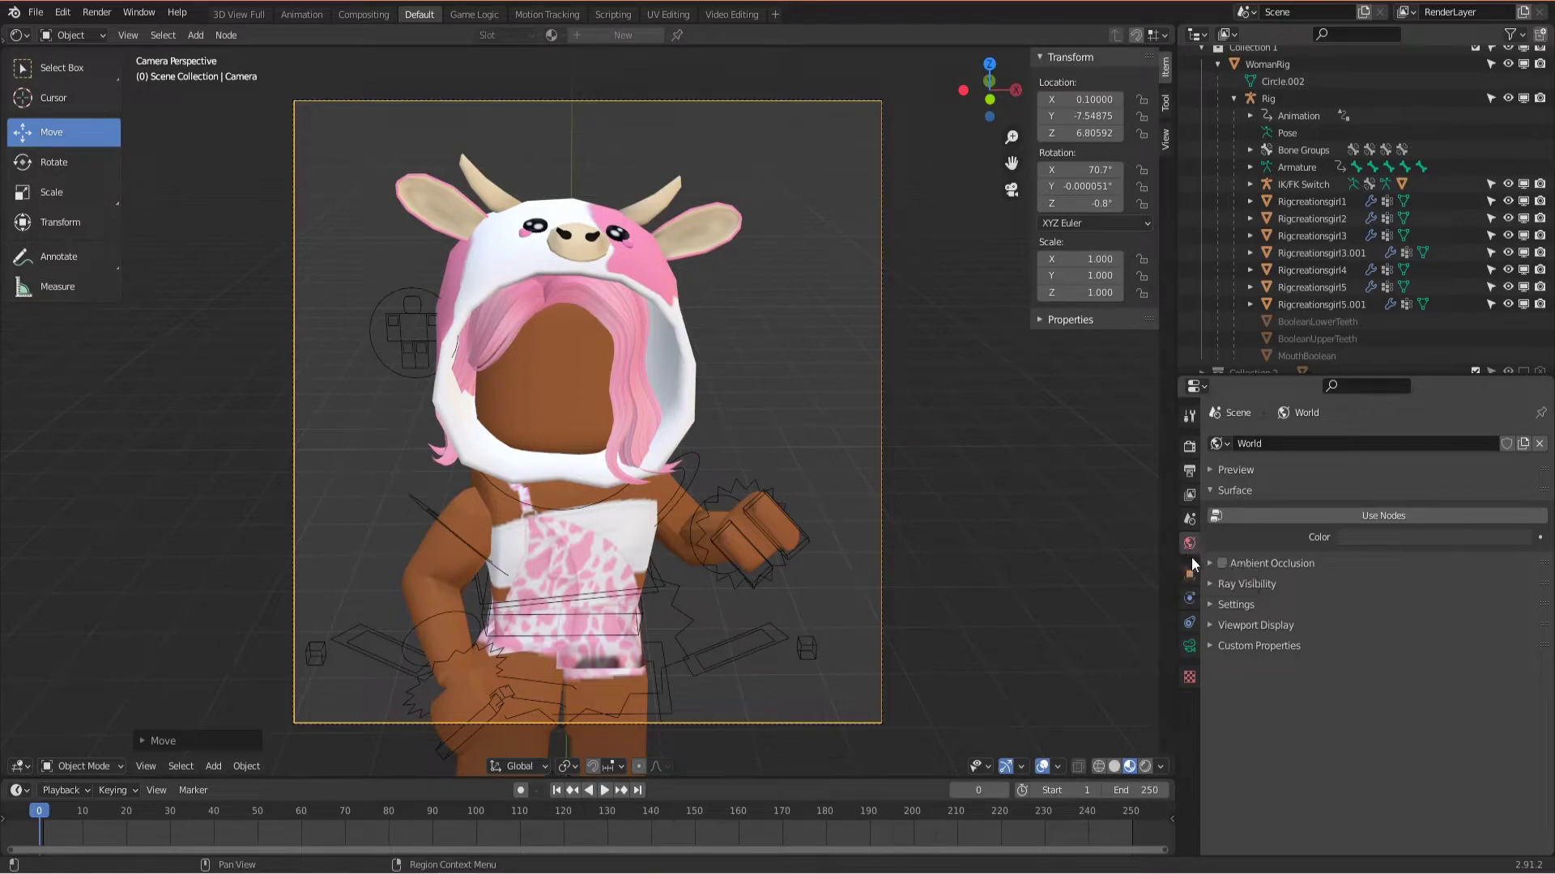
{"action": "left_click", "coordinate": [1436, 538]}
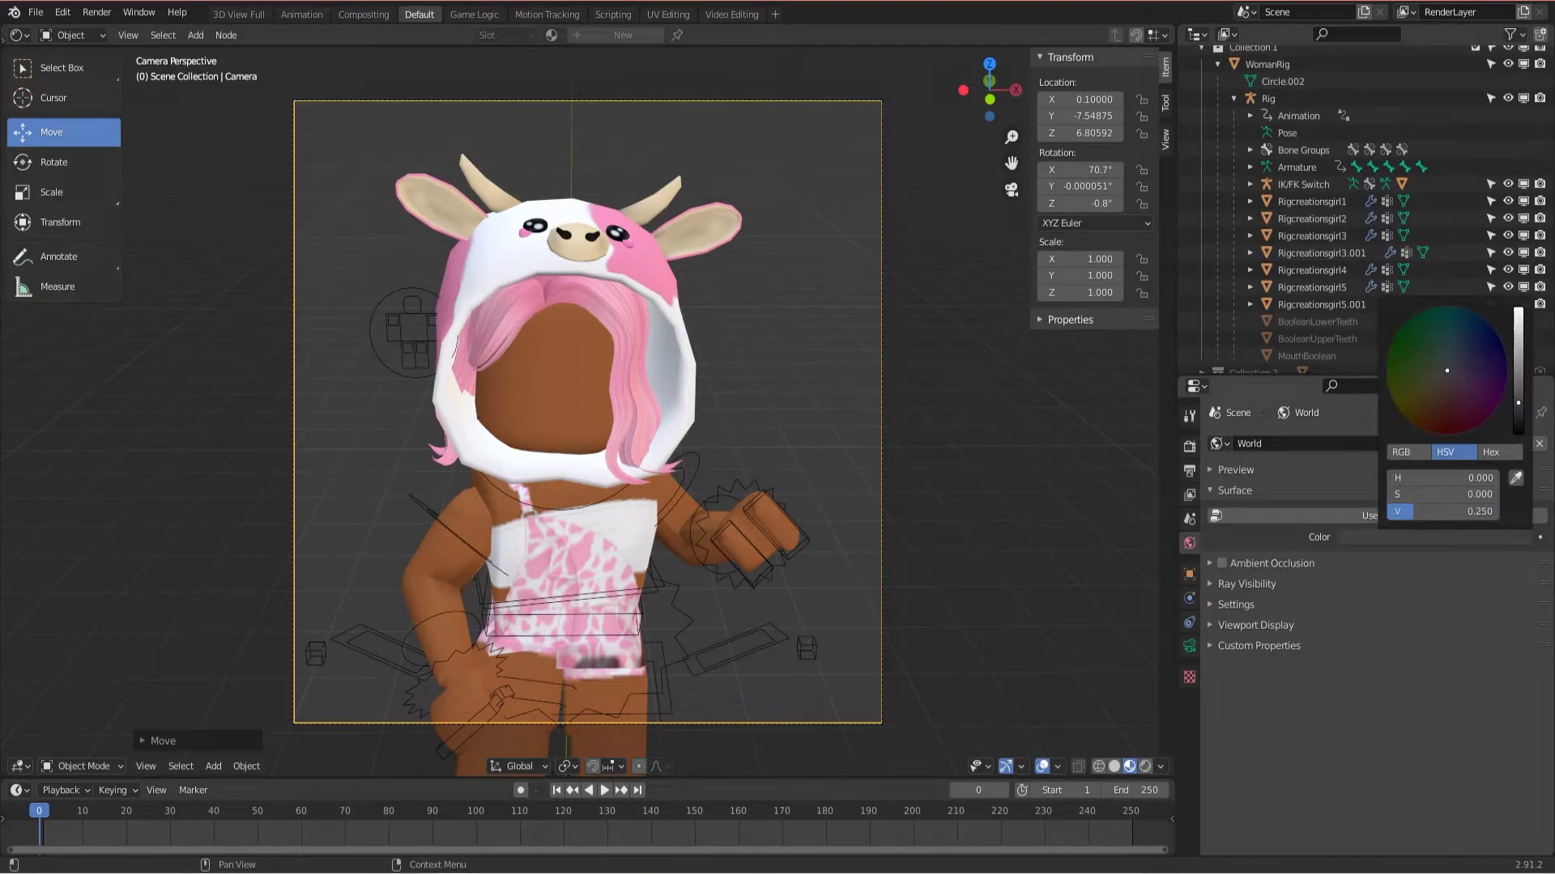
{"action": "left_click_drag", "start_coordinate": [1519, 356], "coordinate": [1518, 309]}
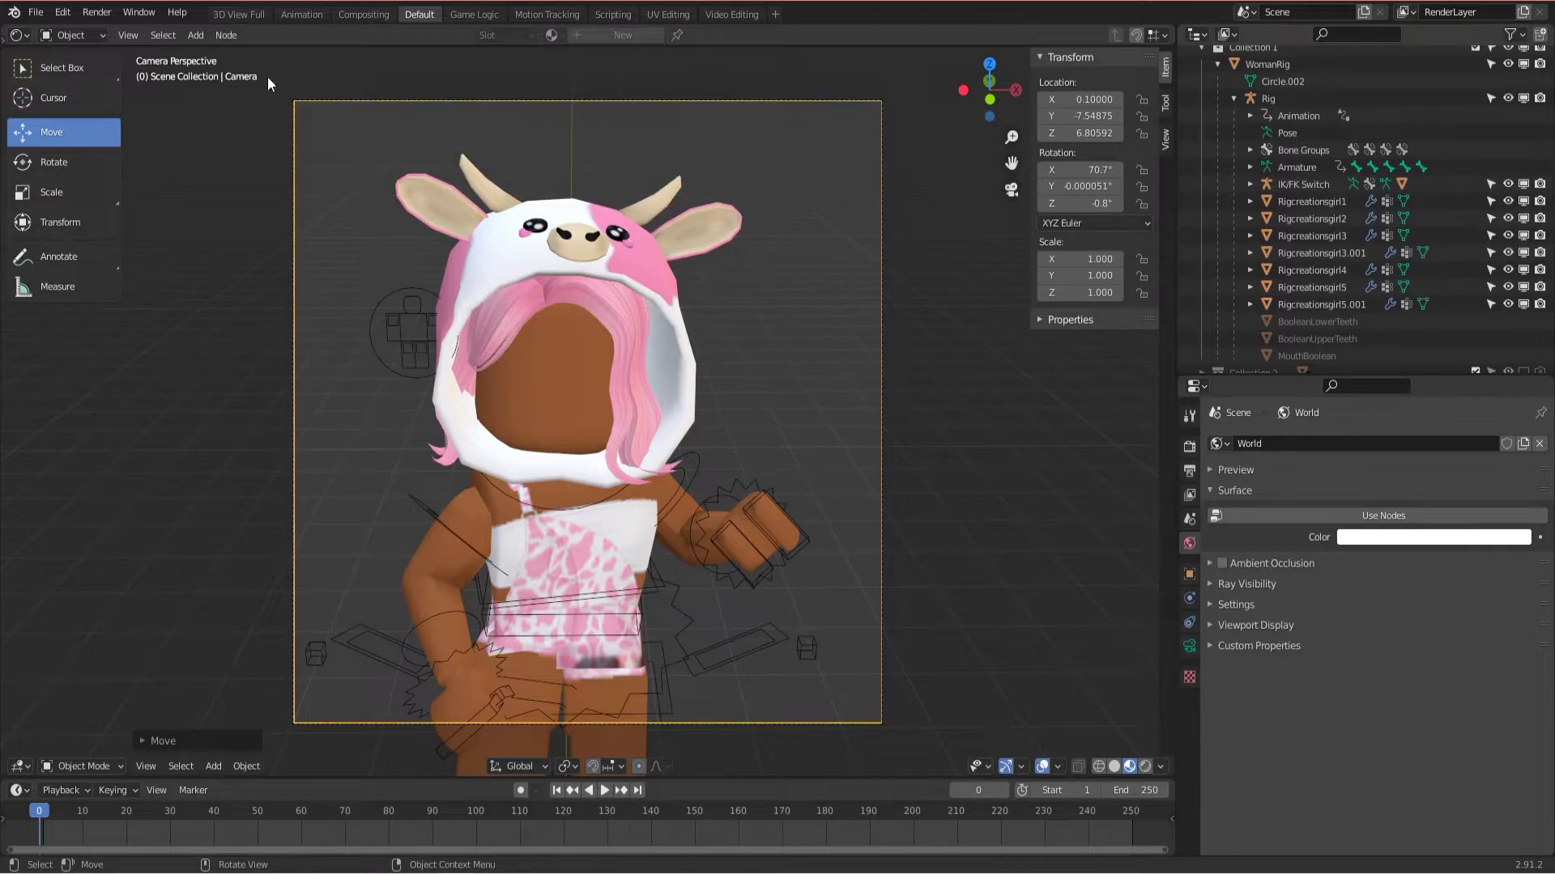
Step: Render the camera view as a still image and maximize the render window to inspect the result
{"action": "left_click", "coordinate": [94, 13]}
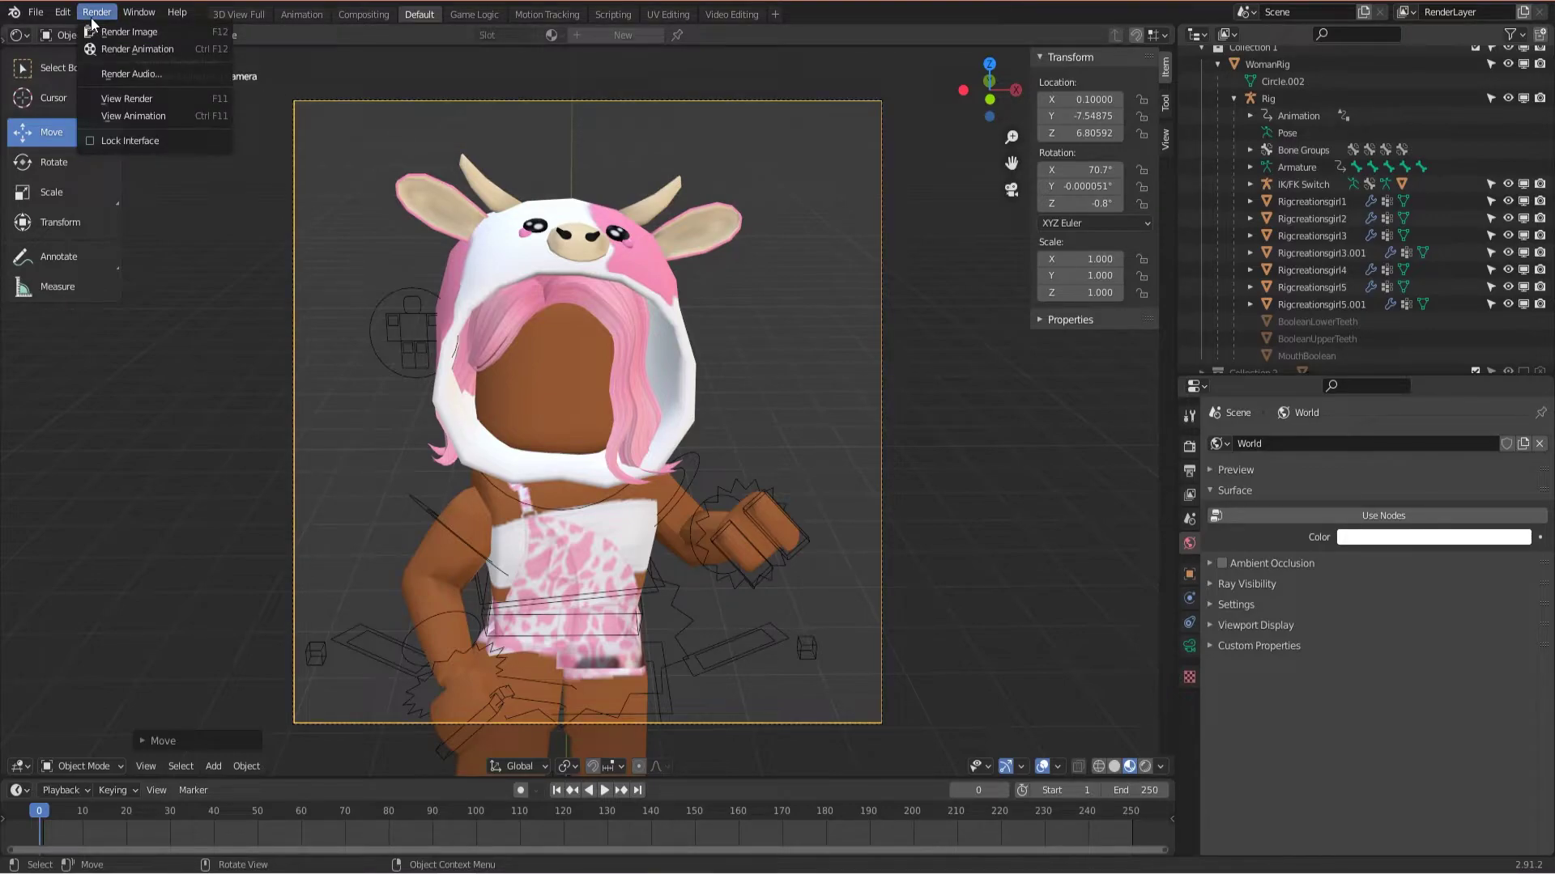
{"action": "left_click", "coordinate": [121, 32]}
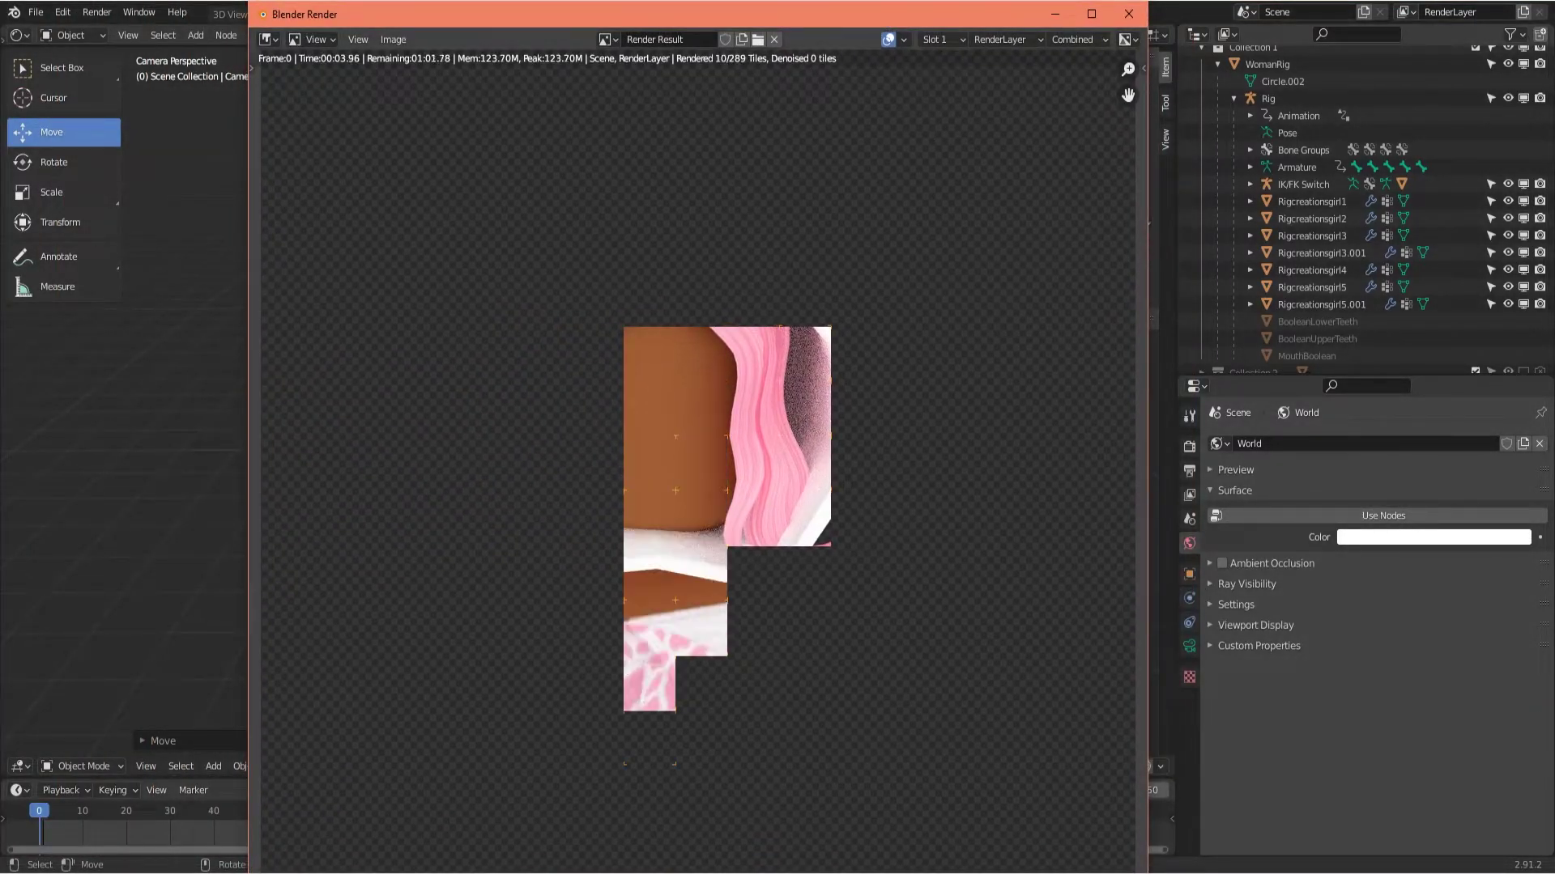
{"action": "double_click", "coordinate": [803, 15]}
{"action": "scroll", "coordinate": [678, 292], "scroll_direction": "down", "scroll_amount": 1}
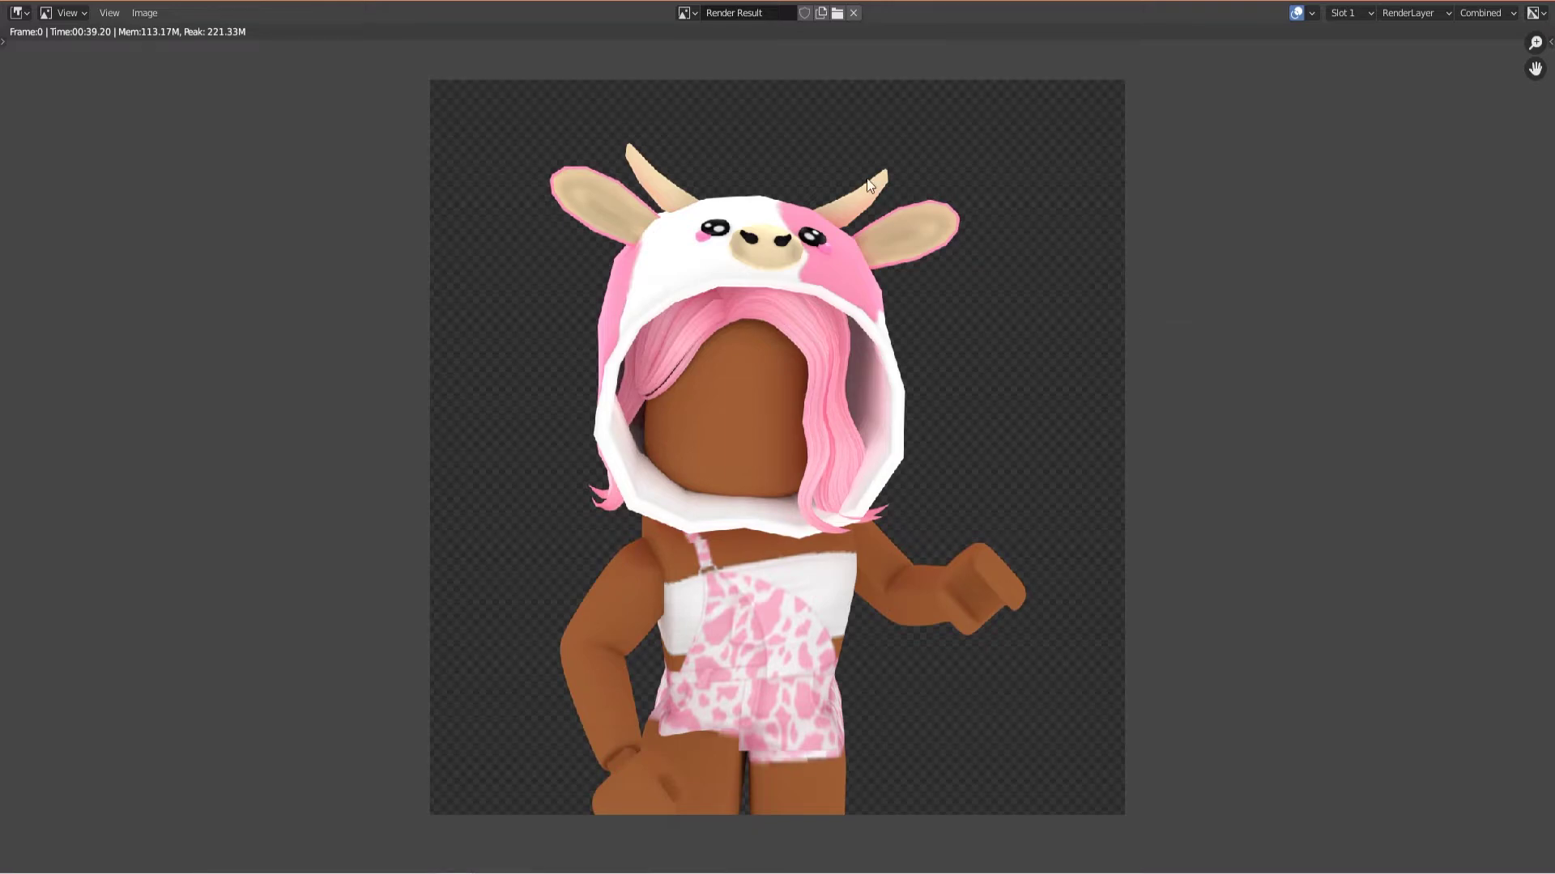
Step: Start saving a copy of the render in the character's folder under Renders, with the file name Render1
{"action": "left_click", "coordinate": [142, 16]}
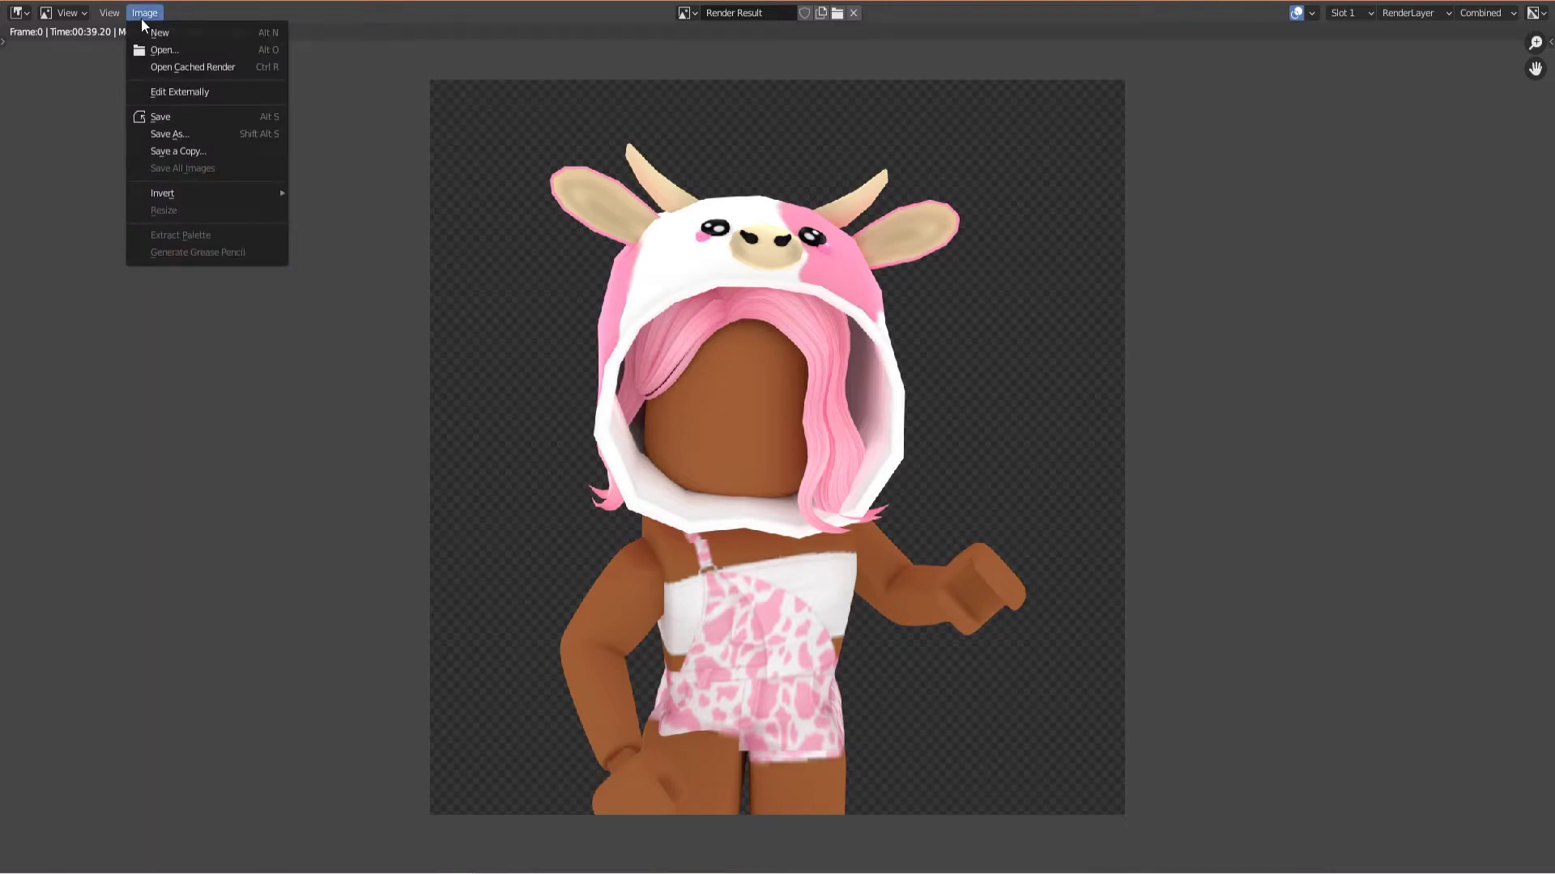
{"action": "left_click", "coordinate": [193, 151]}
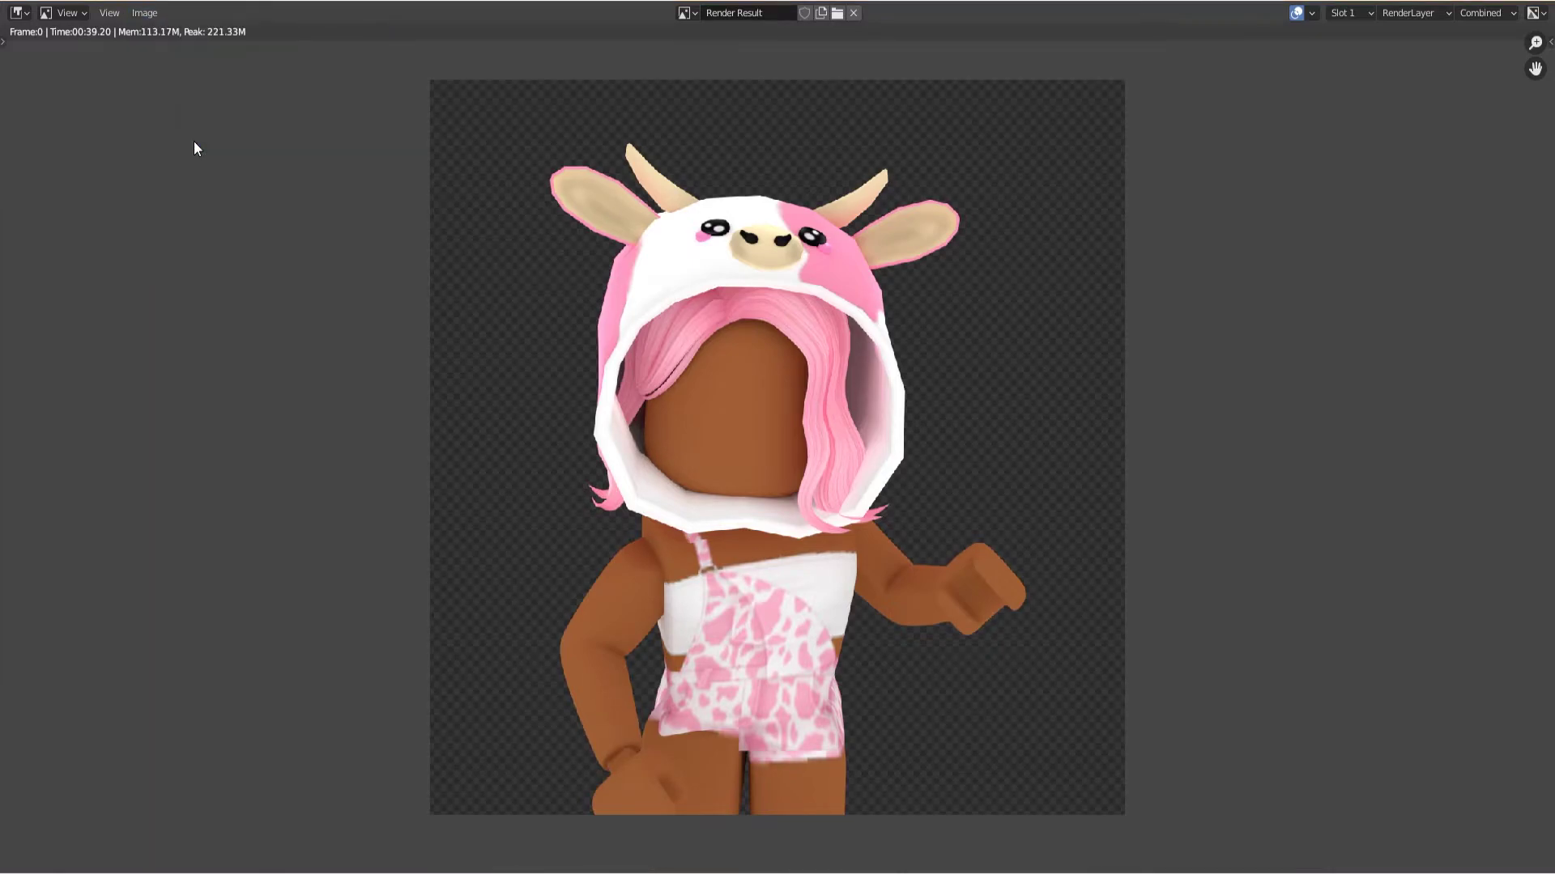
{"action": "left_click_drag", "start_coordinate": [0, 192], "coordinate": [861, 109]}
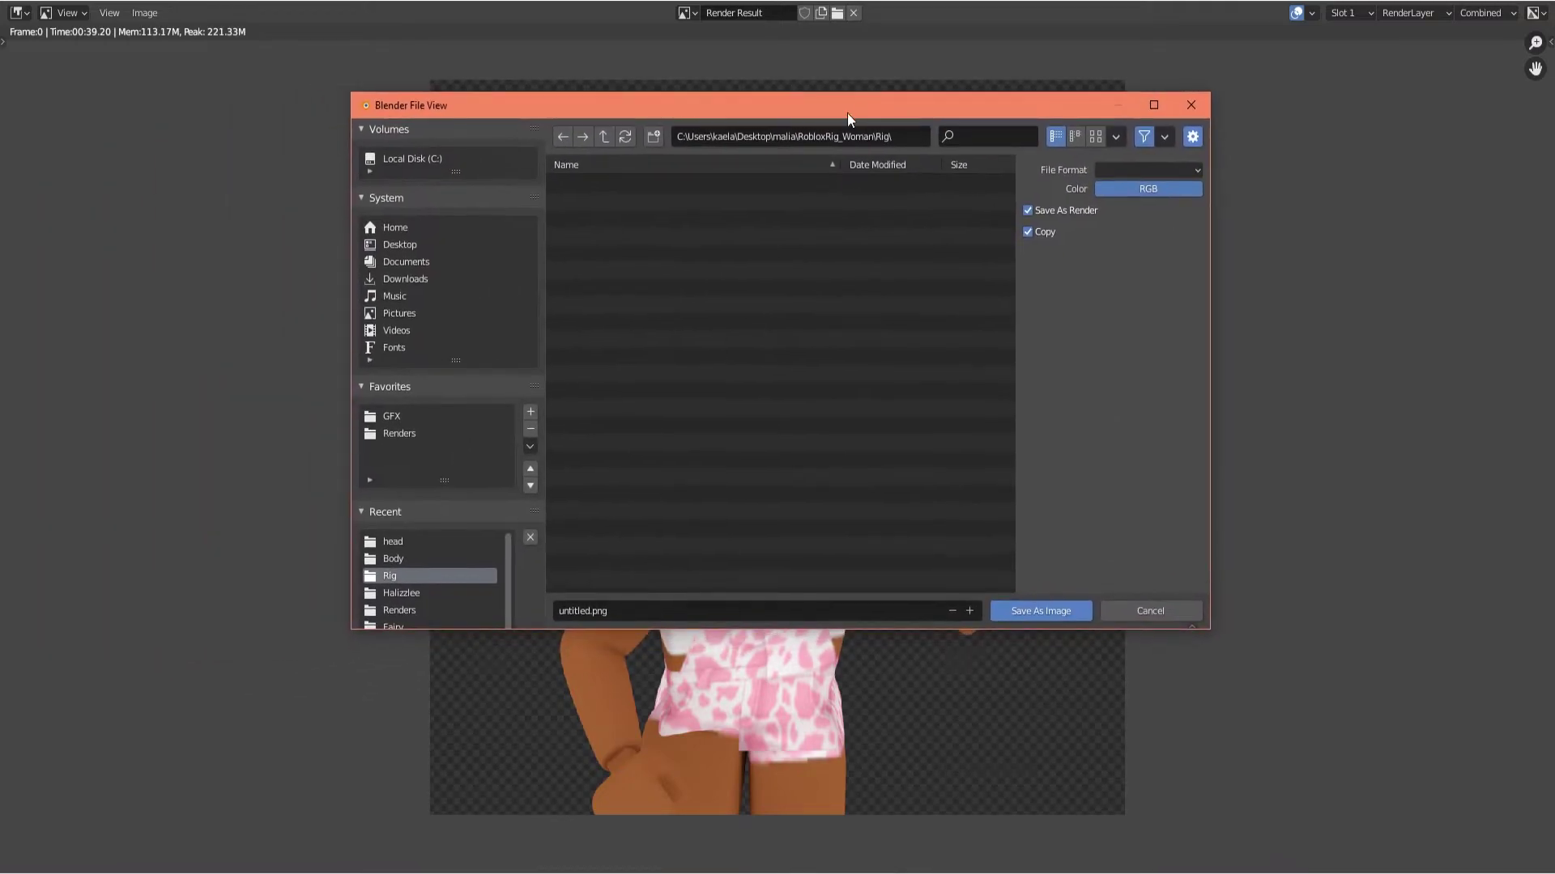
{"action": "left_click", "coordinate": [400, 594]}
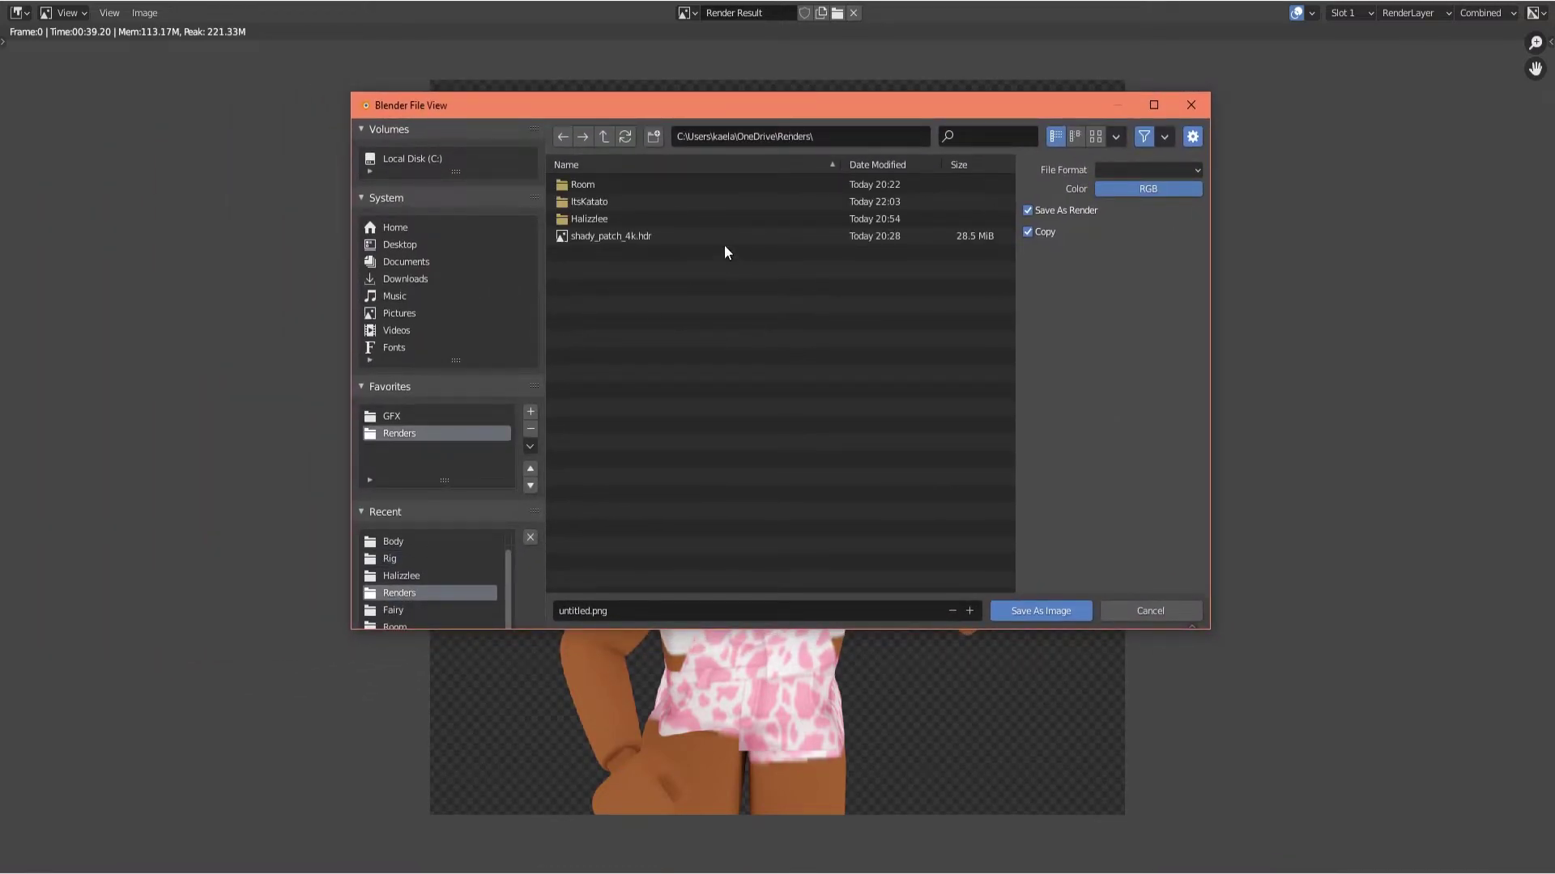
{"action": "left_click", "coordinate": [652, 201]}
{"action": "left_click", "coordinate": [695, 609]}
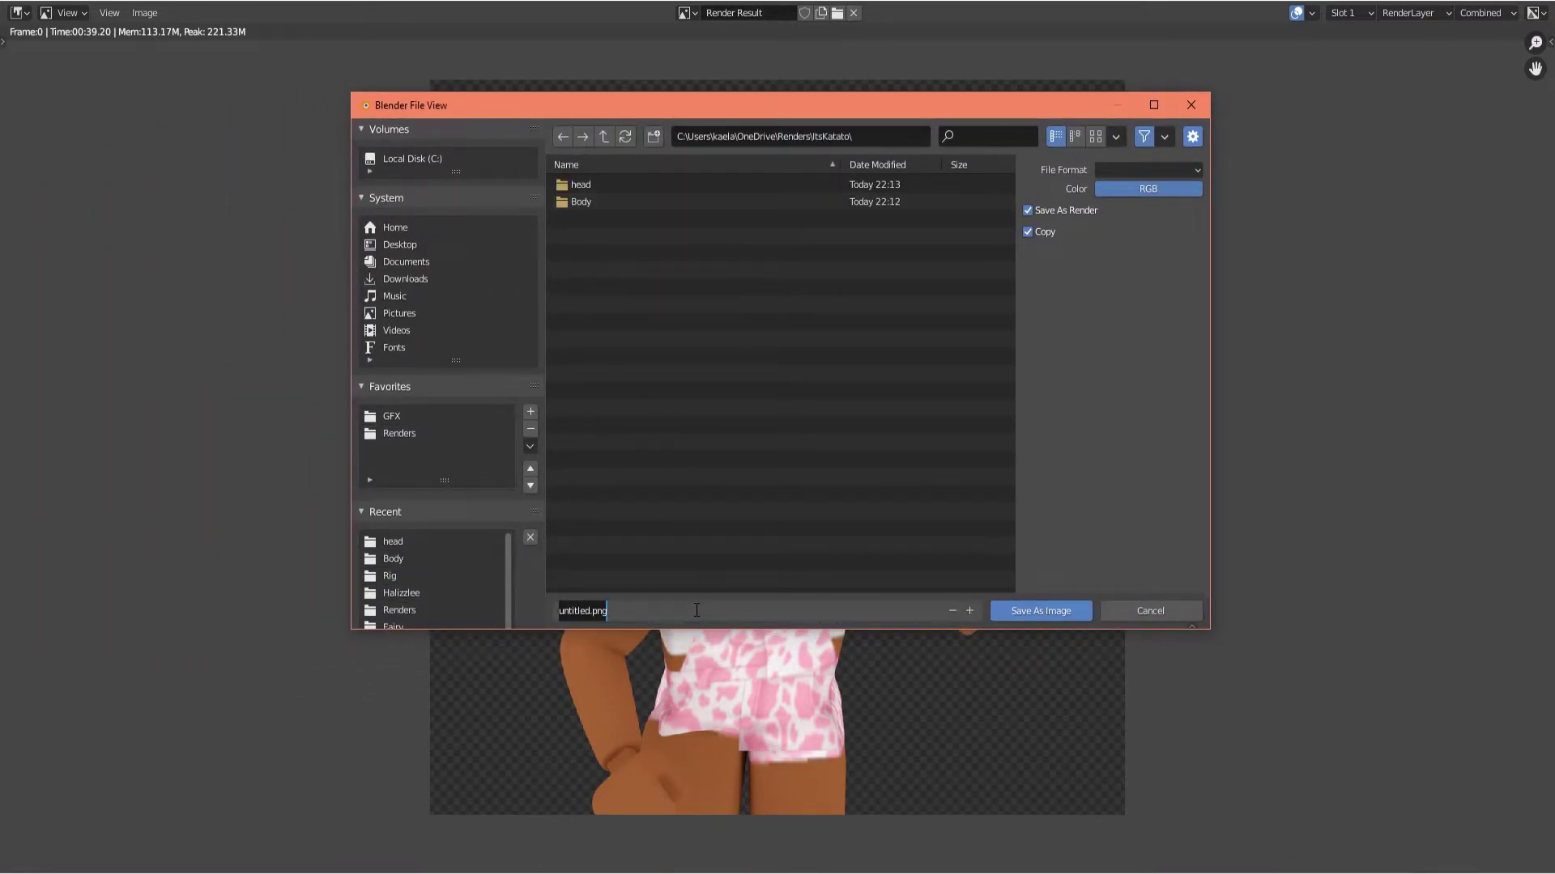
{"action": "type", "text": "Render1"}
Step: Set the file format to PNG with RGBA color and save the image
{"action": "left_click", "coordinate": [1124, 171]}
{"action": "left_click", "coordinate": [1124, 172]}
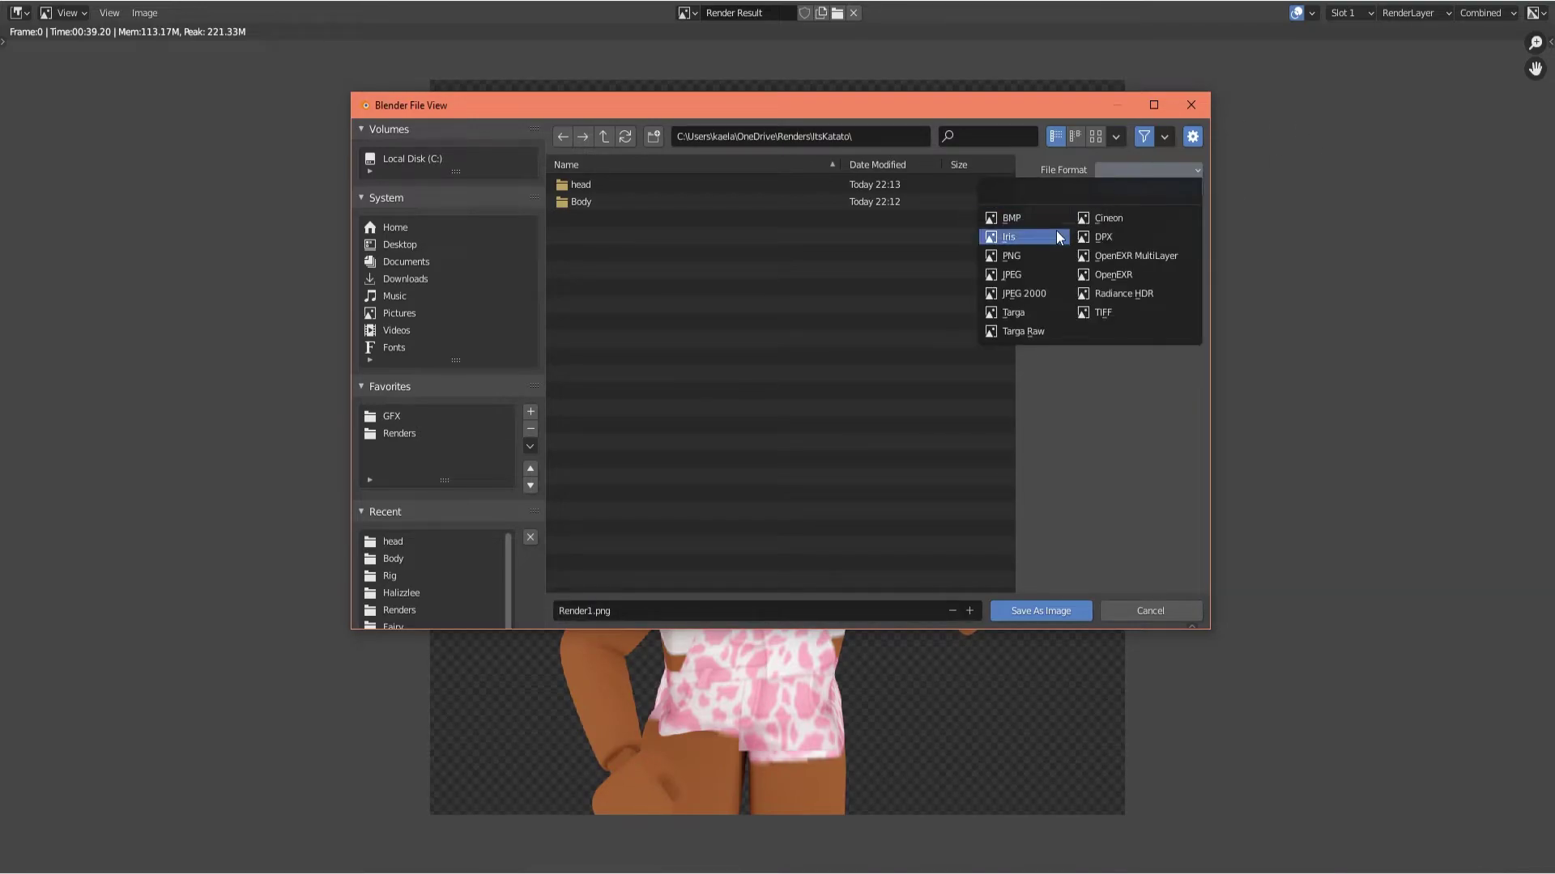
{"action": "left_click", "coordinate": [1045, 255]}
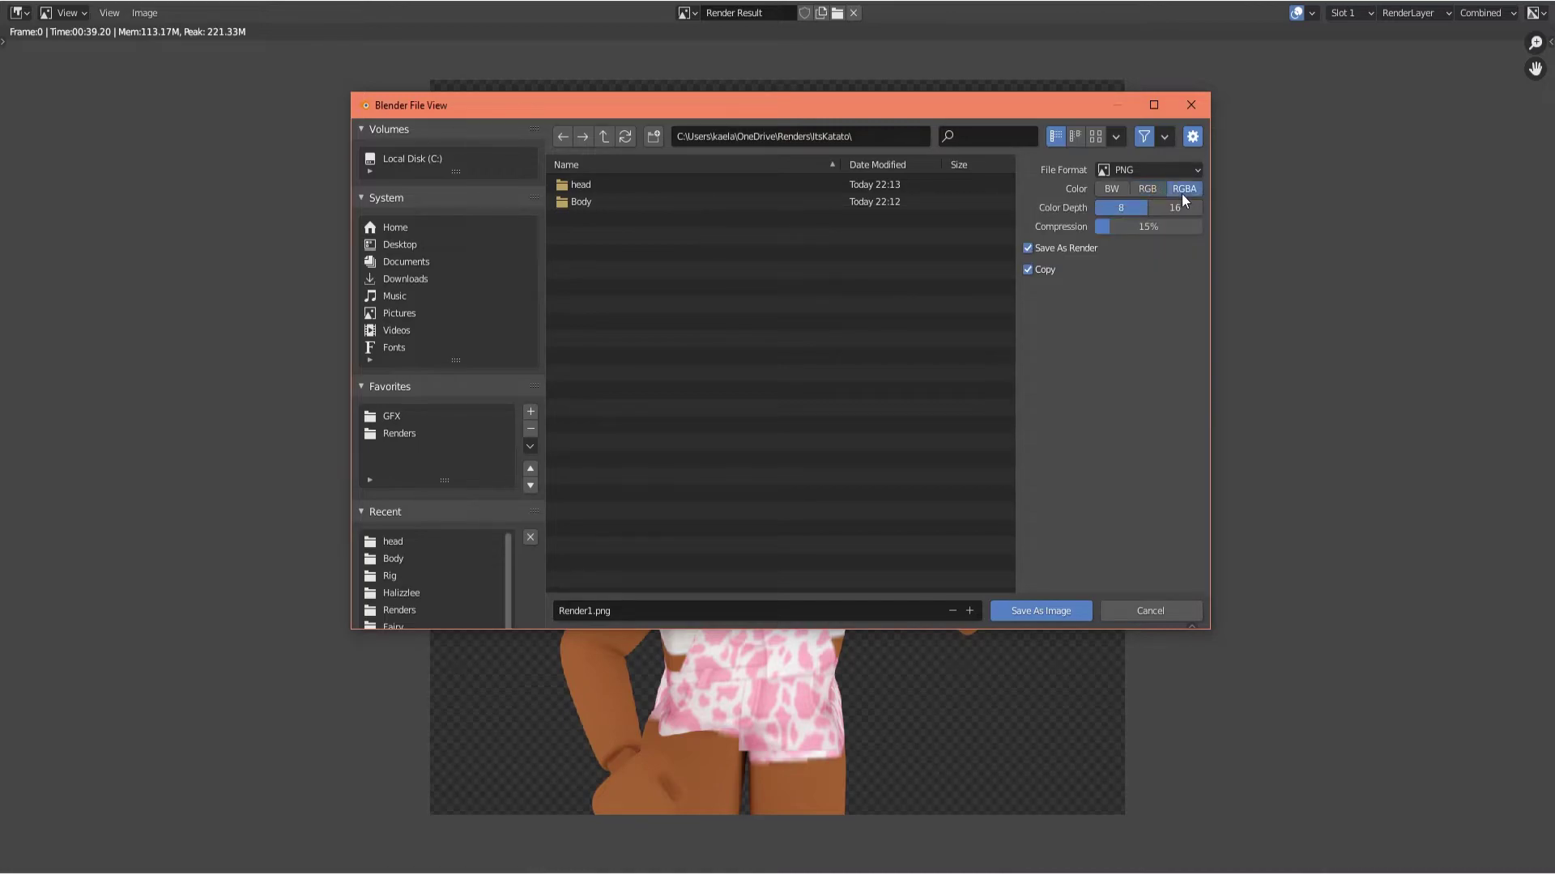
{"action": "left_click", "coordinate": [1059, 609]}
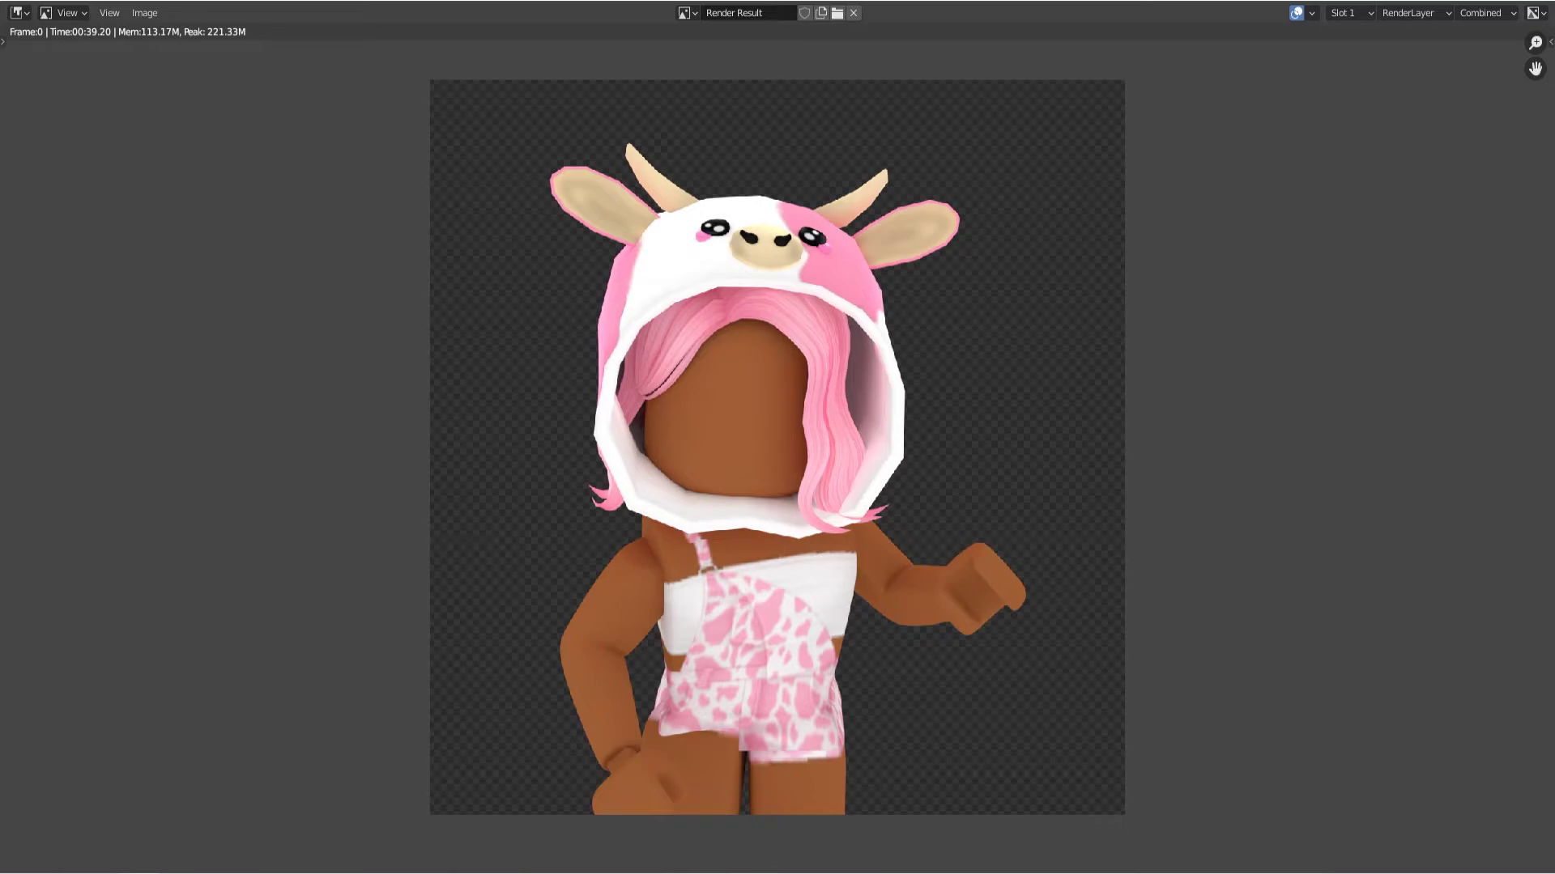
Step: Check the saved Render1.png in its File Explorer folder and close that window
{"action": "left_click_drag", "start_coordinate": [0, 89], "coordinate": [615, 65]}
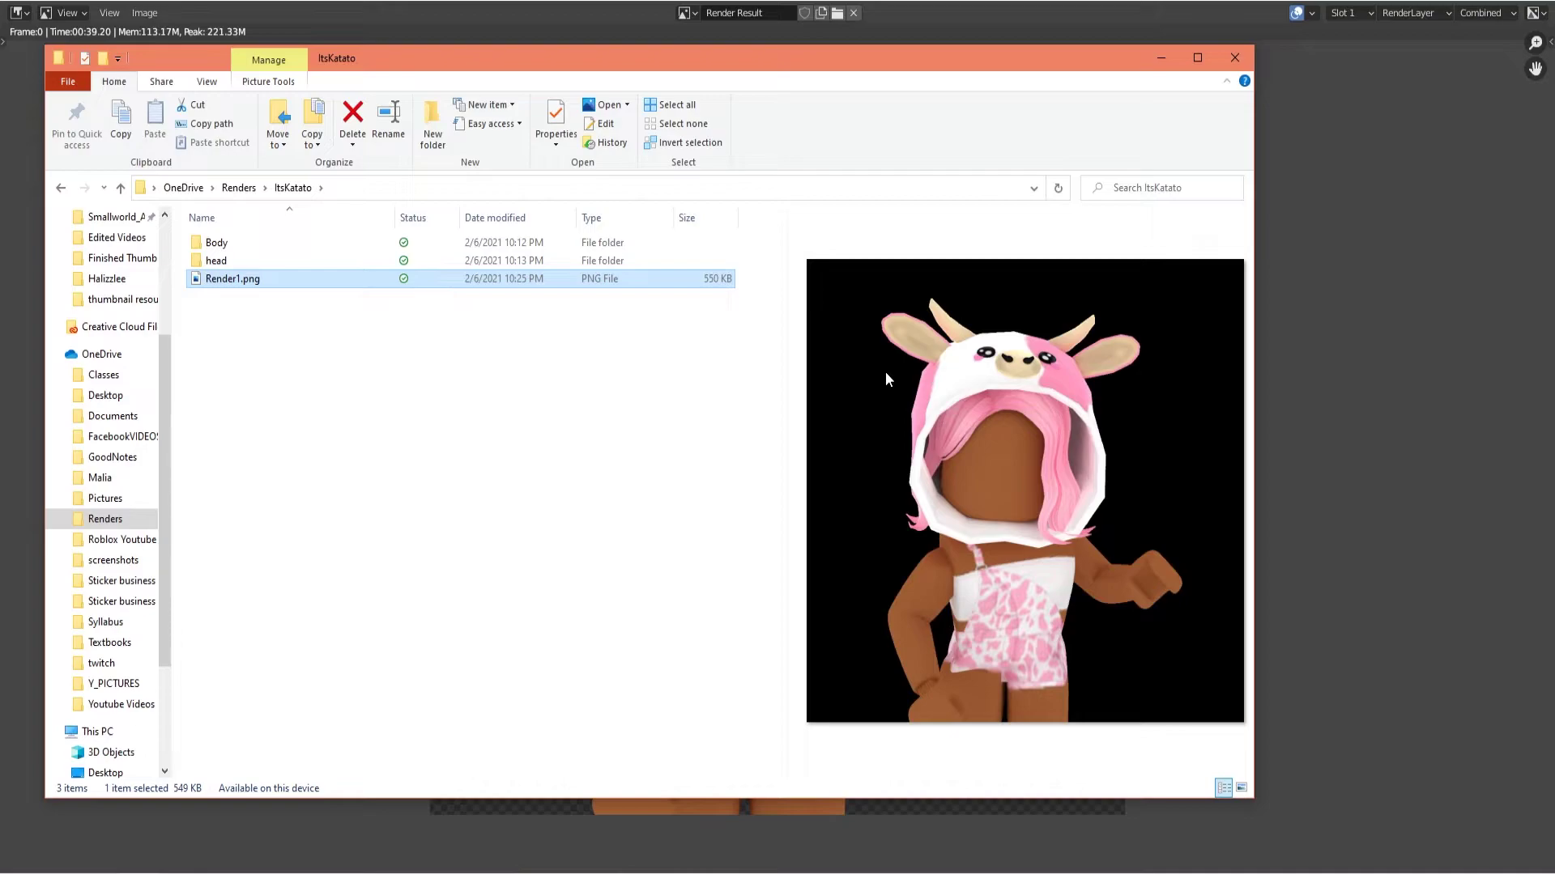
{"action": "left_click", "coordinate": [1234, 58]}
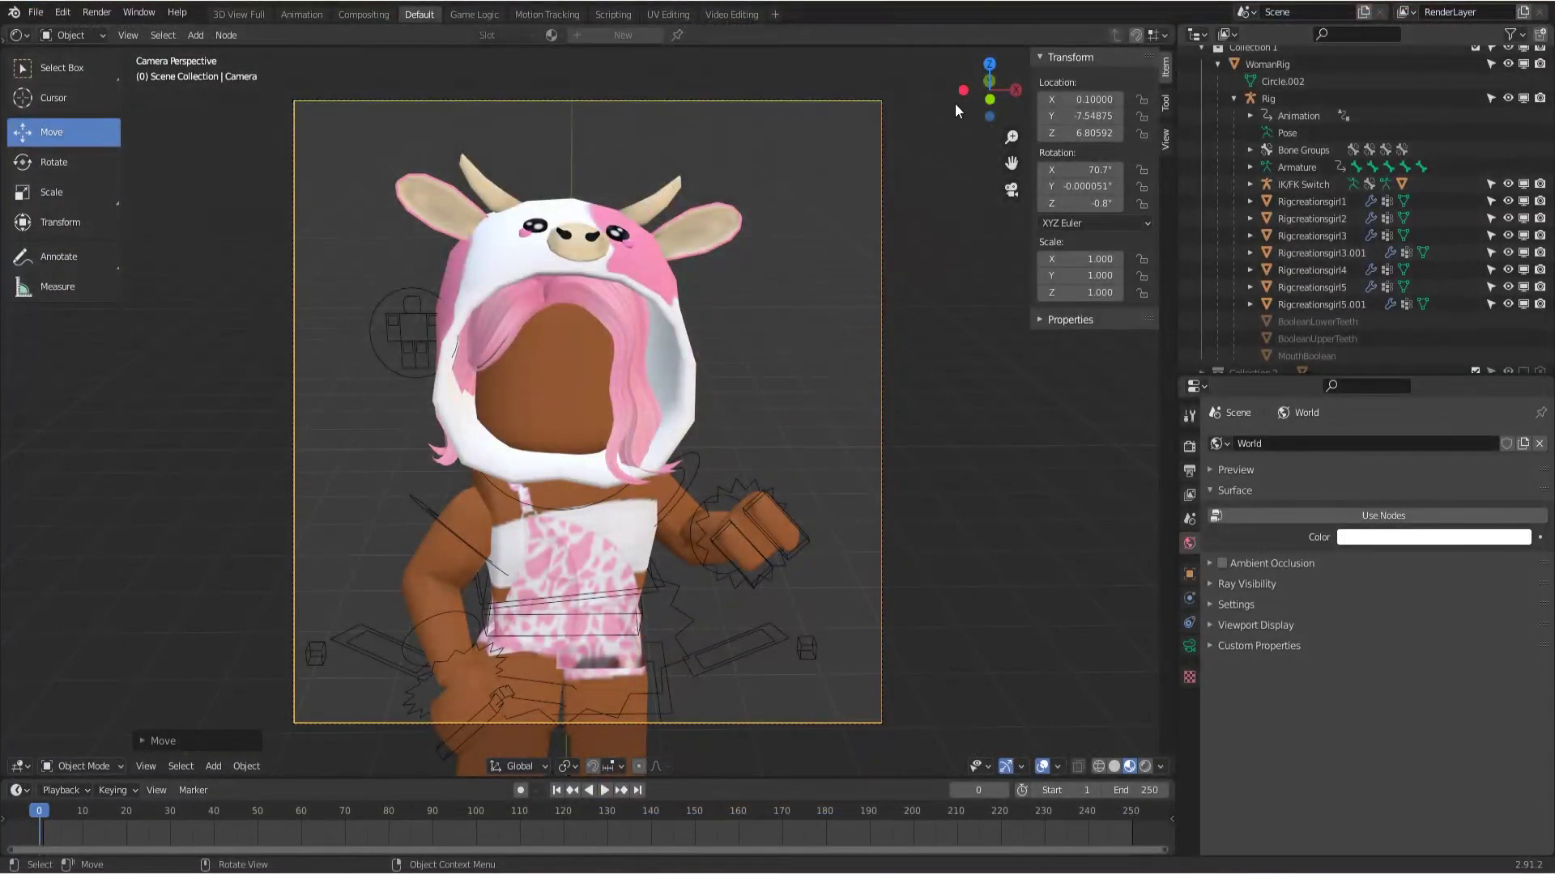
{"action": "left_click", "coordinate": [899, 176]}
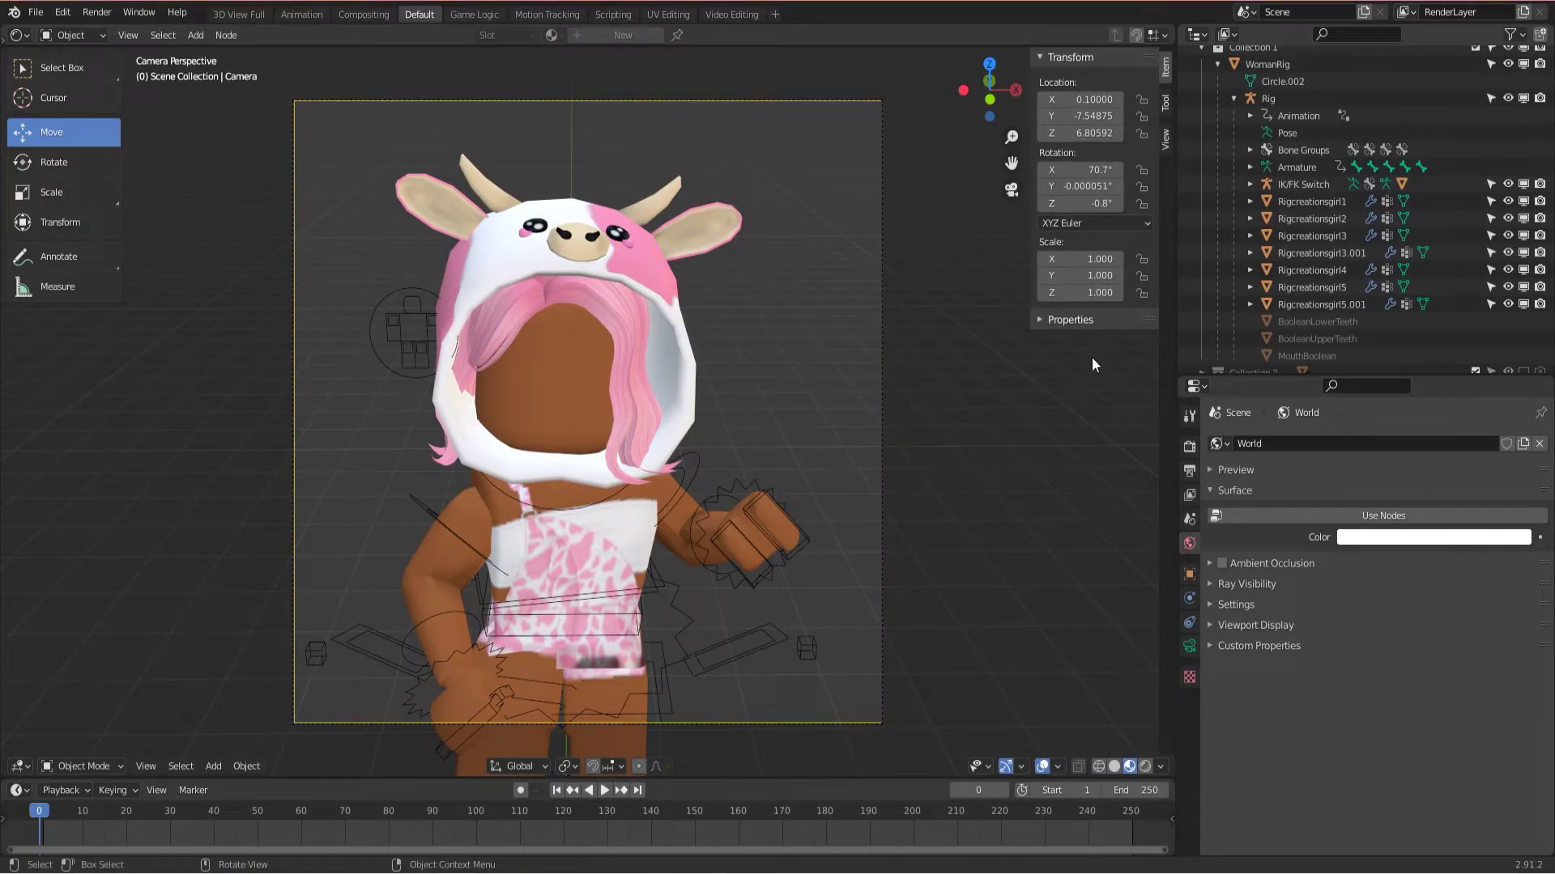
{"action": "left_click", "coordinate": [1014, 190]}
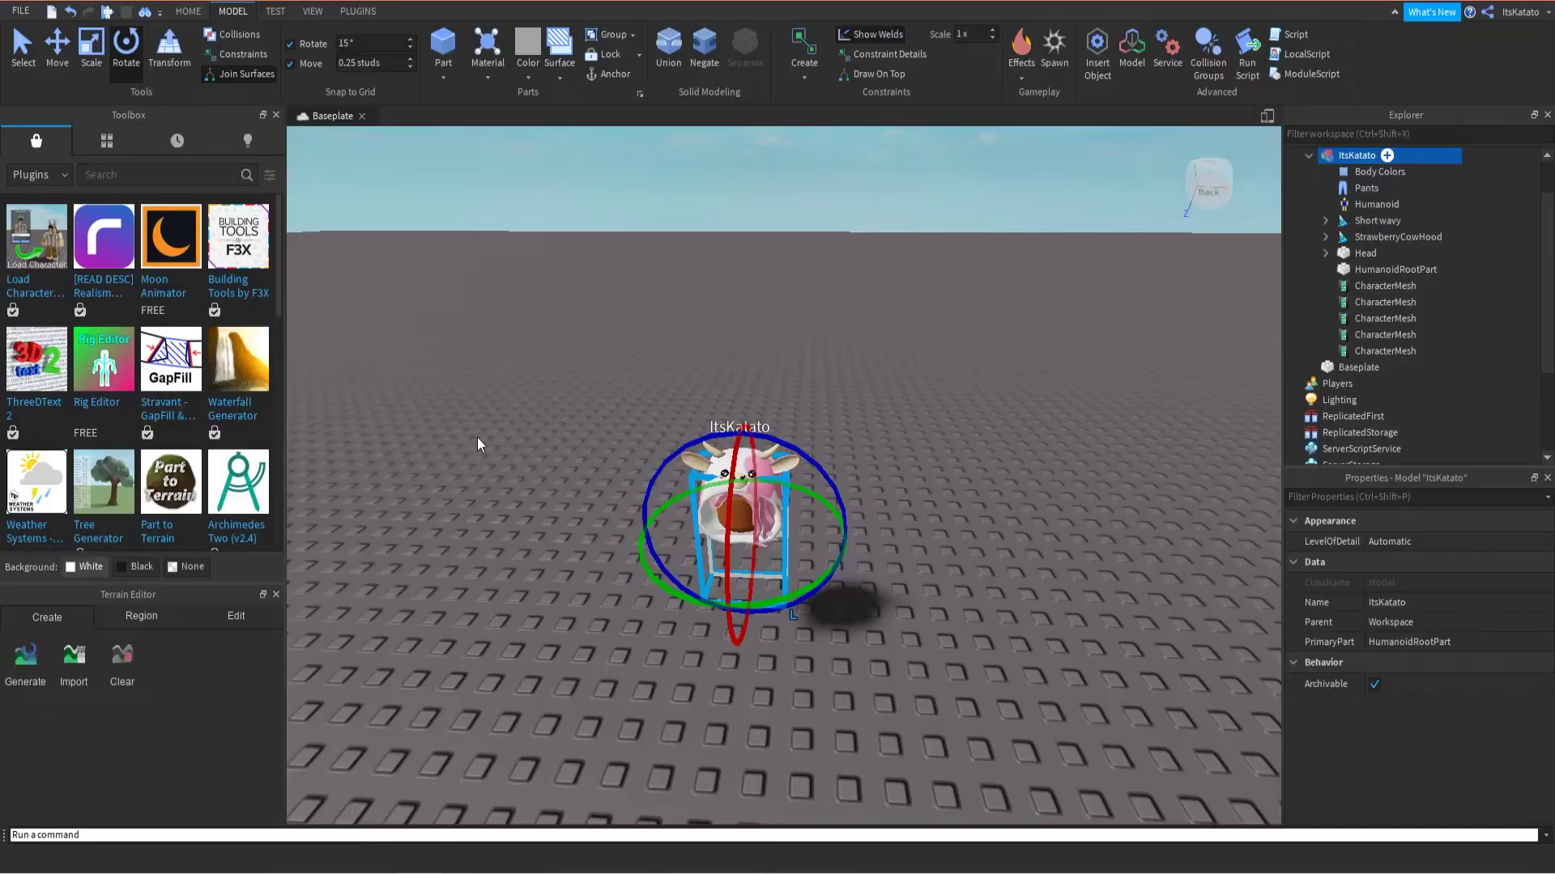
Step: In Roblox Studio, delete the existing character model from the workspace
{"action": "middle_click_drag", "start_coordinate": [478, 441], "coordinate": [476, 453]}
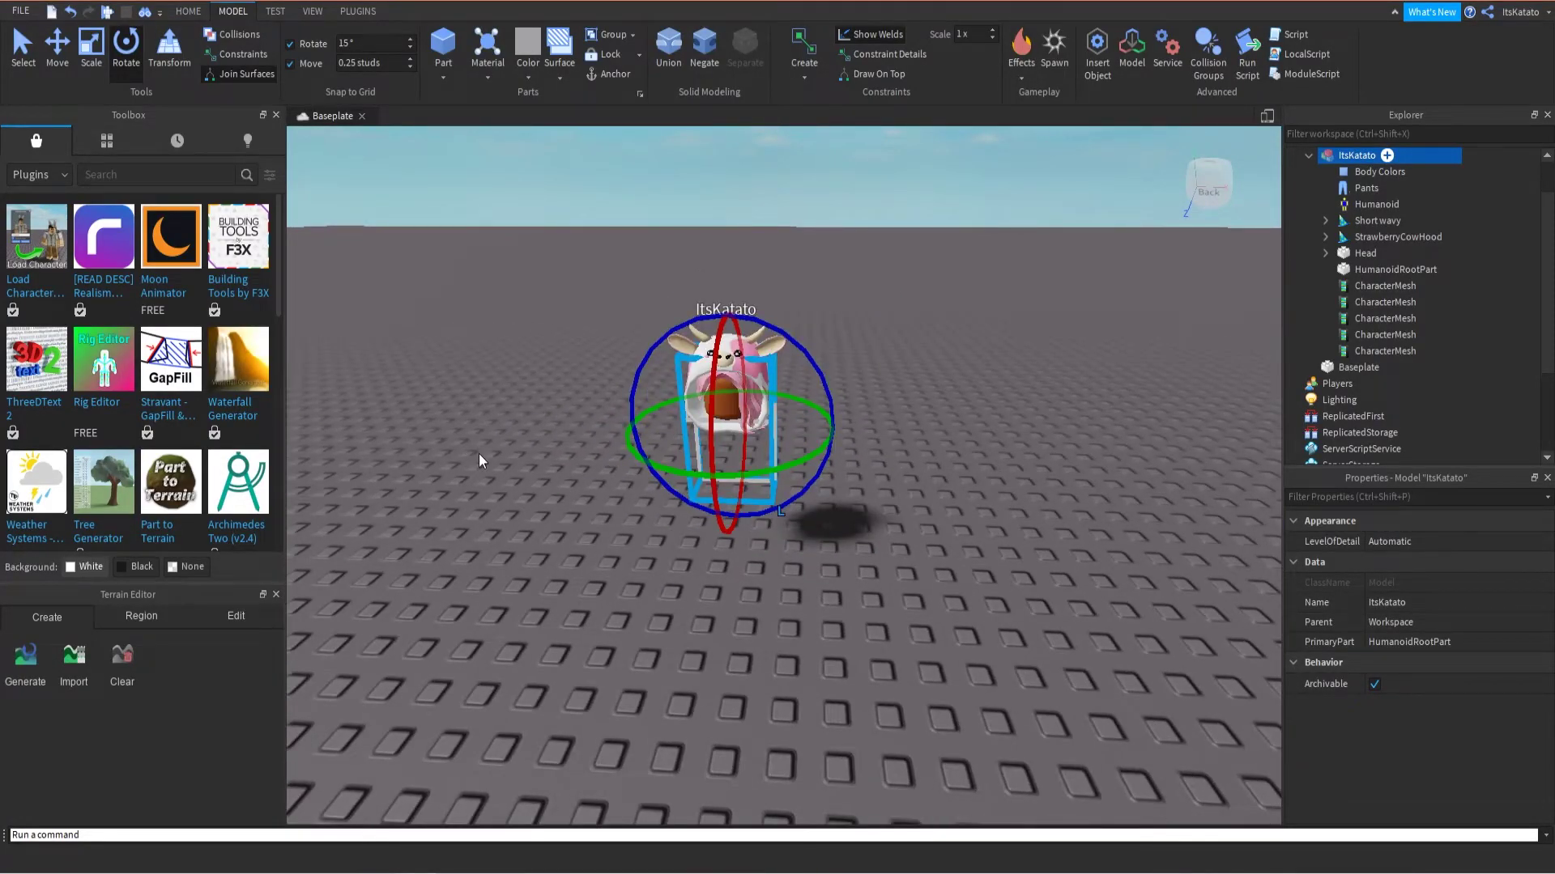
{"action": "right_click", "coordinate": [1349, 161]}
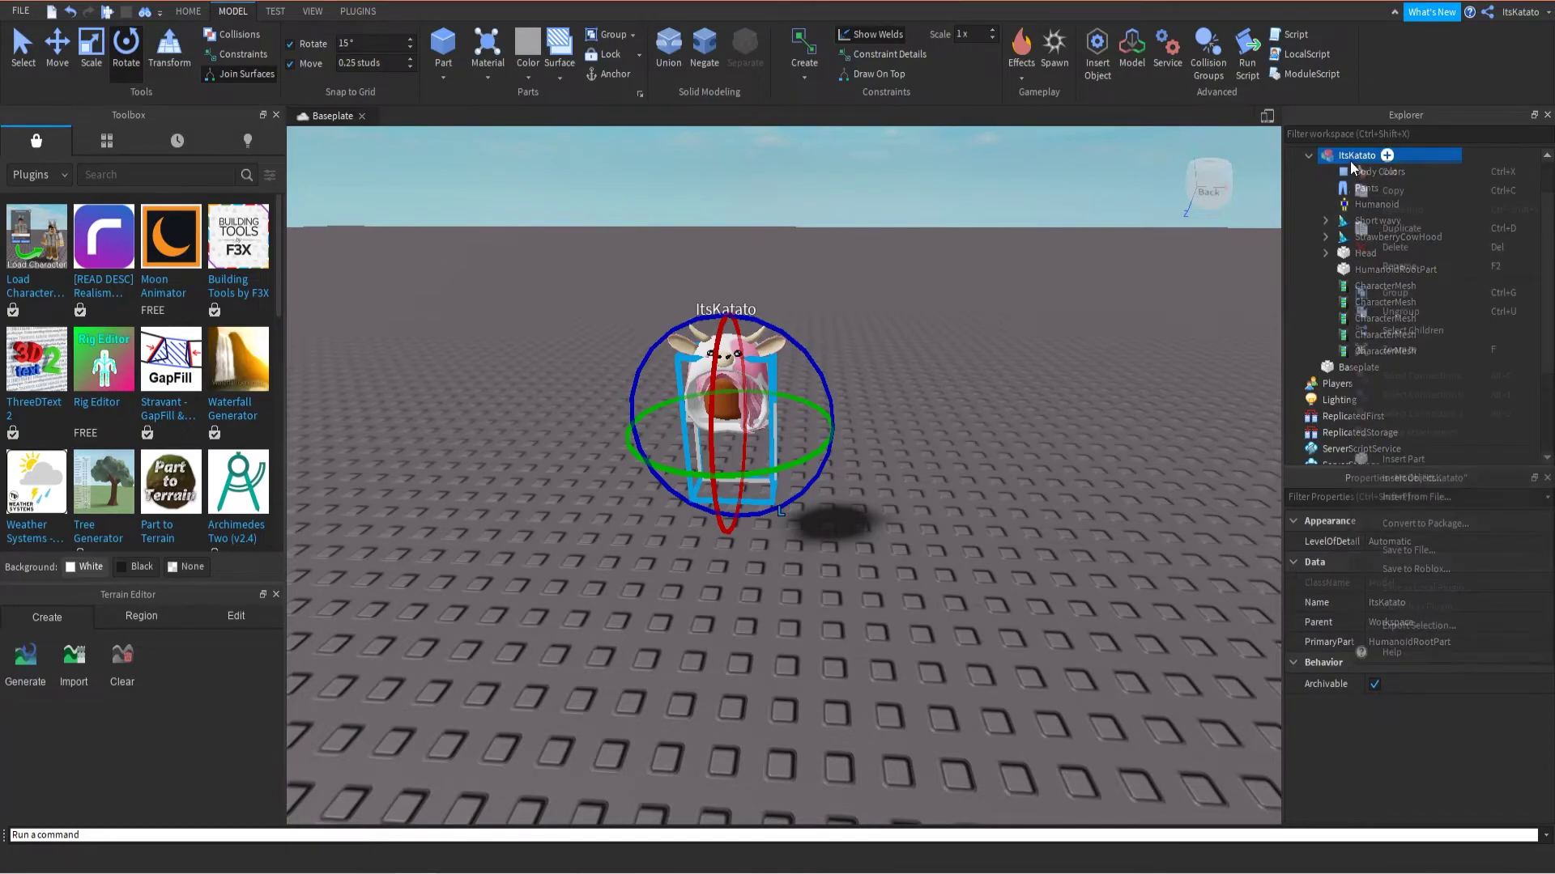
{"action": "left_click", "coordinate": [1394, 248]}
Step: Use the Load Character plugin to spawn the avatar as R6 by its username, and close the plugin dialog
{"action": "left_click", "coordinate": [357, 11]}
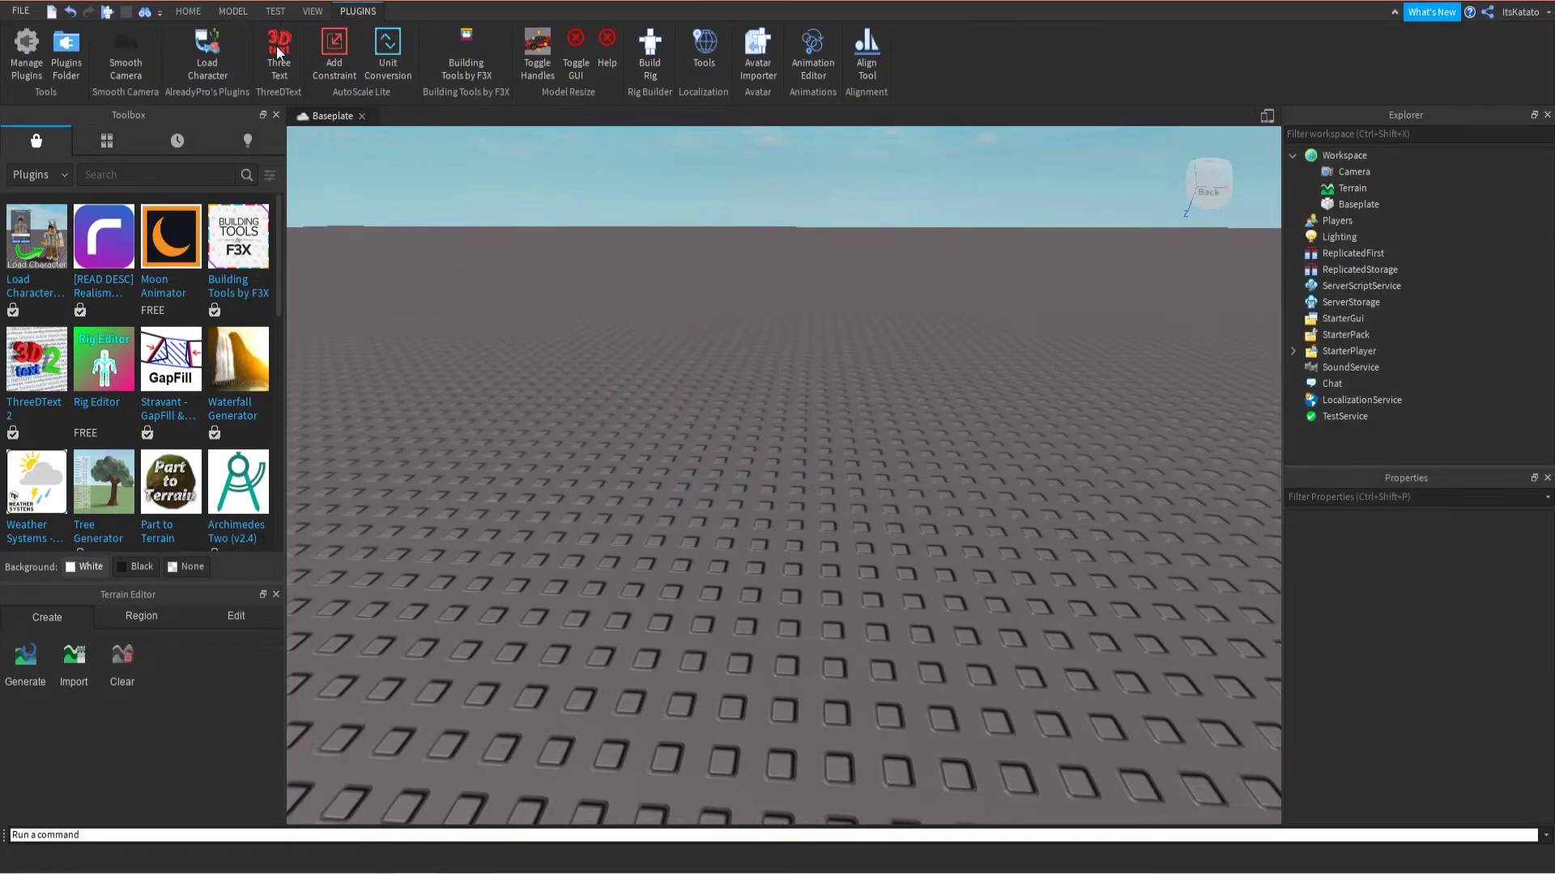
{"action": "left_click", "coordinate": [217, 53]}
{"action": "left_click", "coordinate": [598, 541]}
{"action": "key", "text": "BackSpace"}
{"action": "key", "text": "BackSpace"}
{"action": "key", "text": "BackSpace"}
{"action": "key", "text": "BackSpace"}
{"action": "key", "text": "BackSpace"}
{"action": "key", "text": "BackSpace"}
{"action": "key", "text": "BackSpace"}
{"action": "key", "text": "BackSpace"}
{"action": "key", "text": "BackSpace"}
{"action": "key", "text": "BackSpace"}
{"action": "type", "text": "Itskatato"}
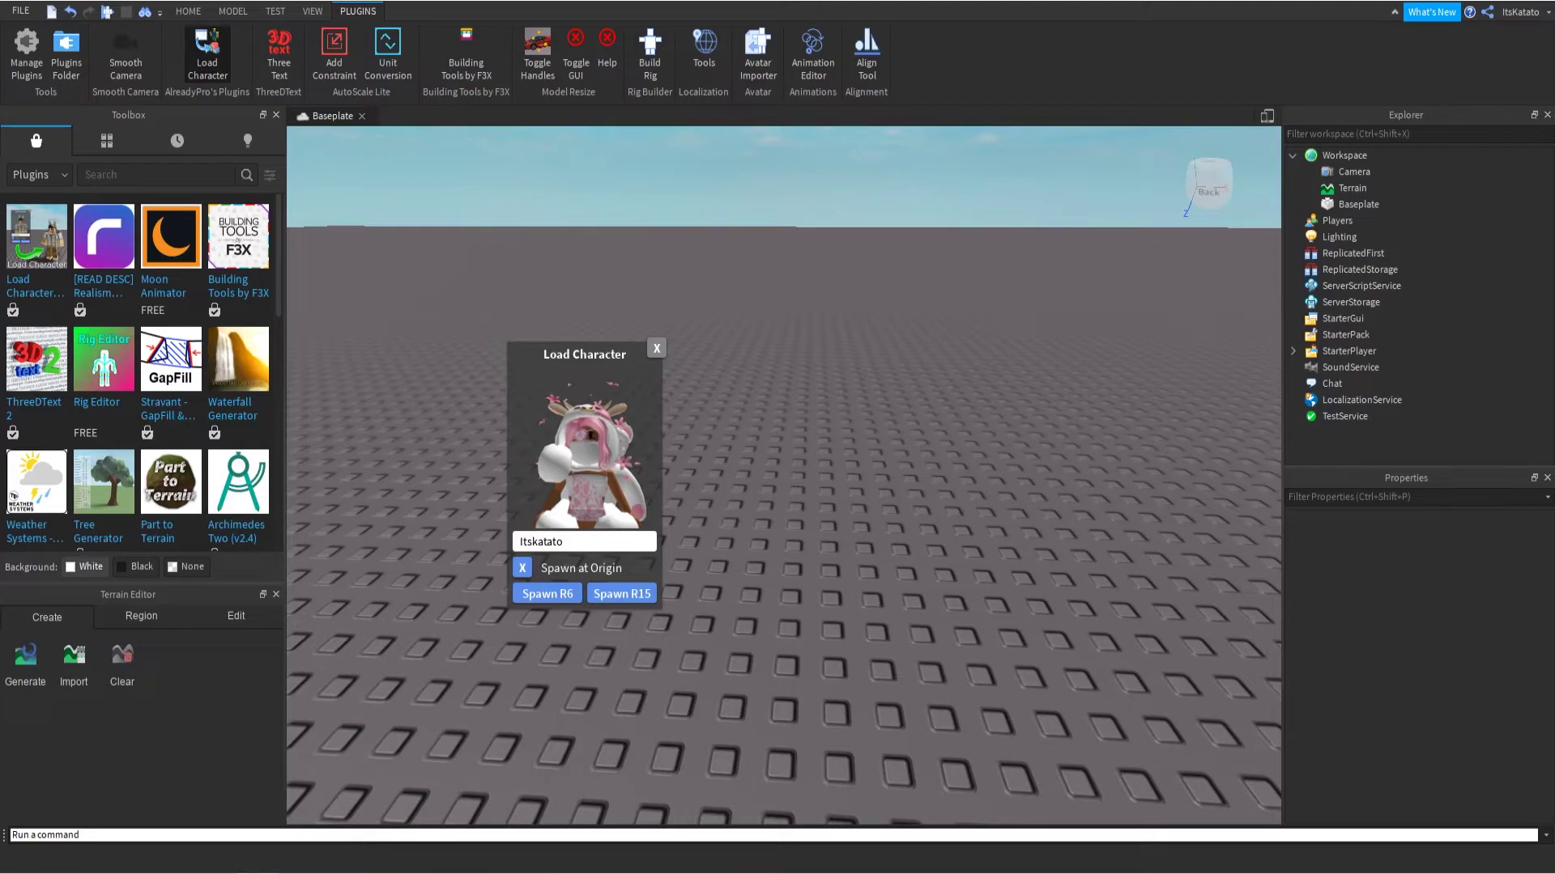
{"action": "left_click", "coordinate": [553, 592]}
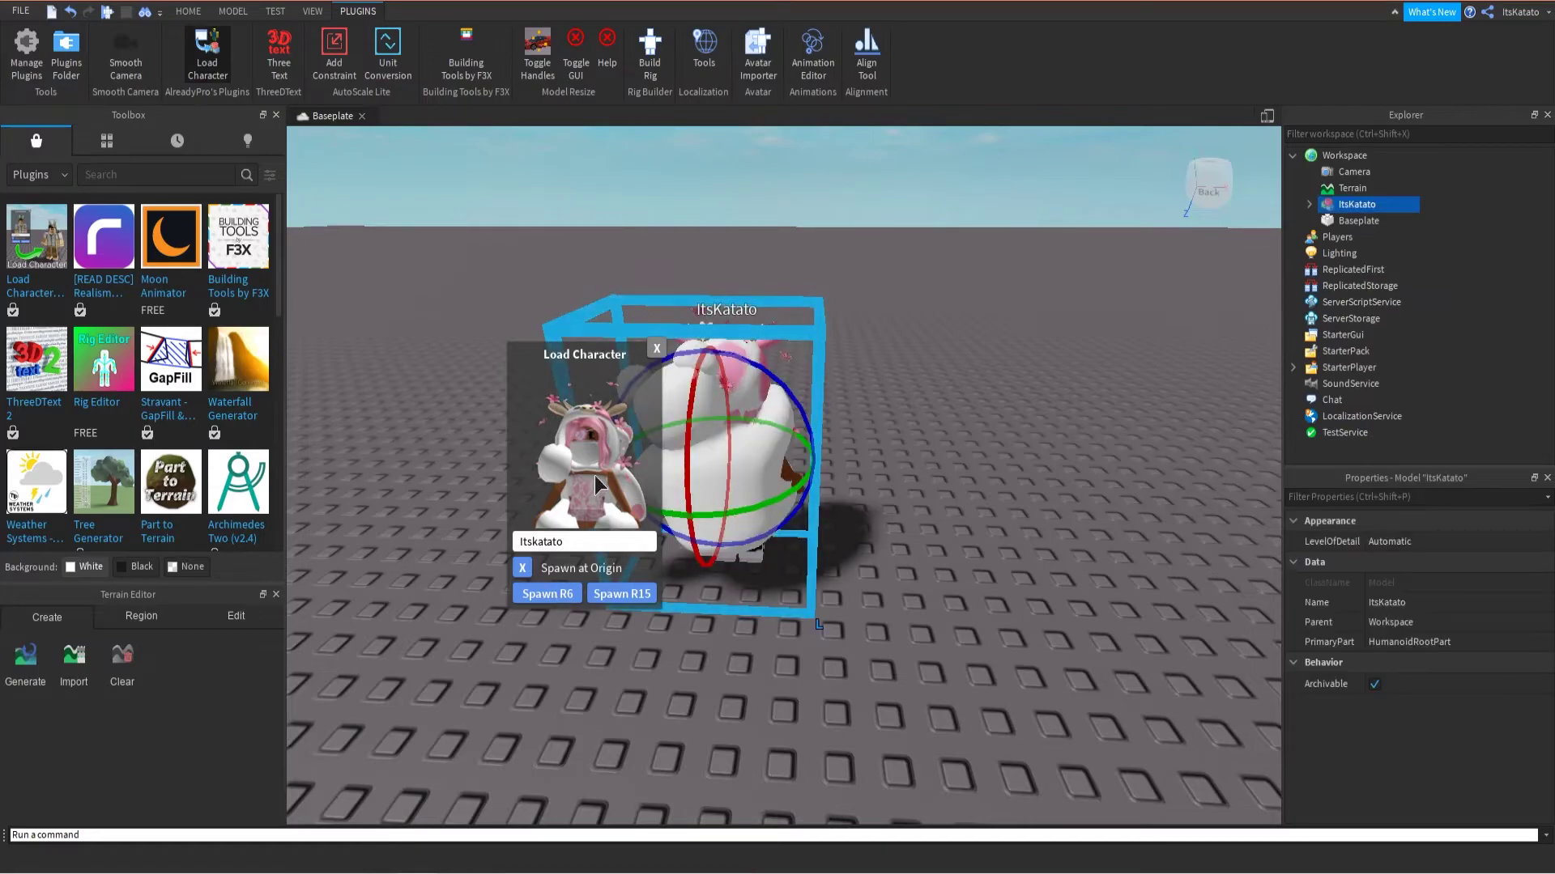
{"action": "key", "text": "w"}
{"action": "right_click_drag", "start_coordinate": [916, 552], "coordinate": [998, 542]}
{"action": "key", "text": "f"}
{"action": "left_click", "coordinate": [660, 354]}
Step: Delete the CherryBlossoms, Giant Heart Bear, Kawaii Eyepatch and Lace Mask accessories from the character model
{"action": "key", "text": "e"}
{"action": "key", "text": "w"}
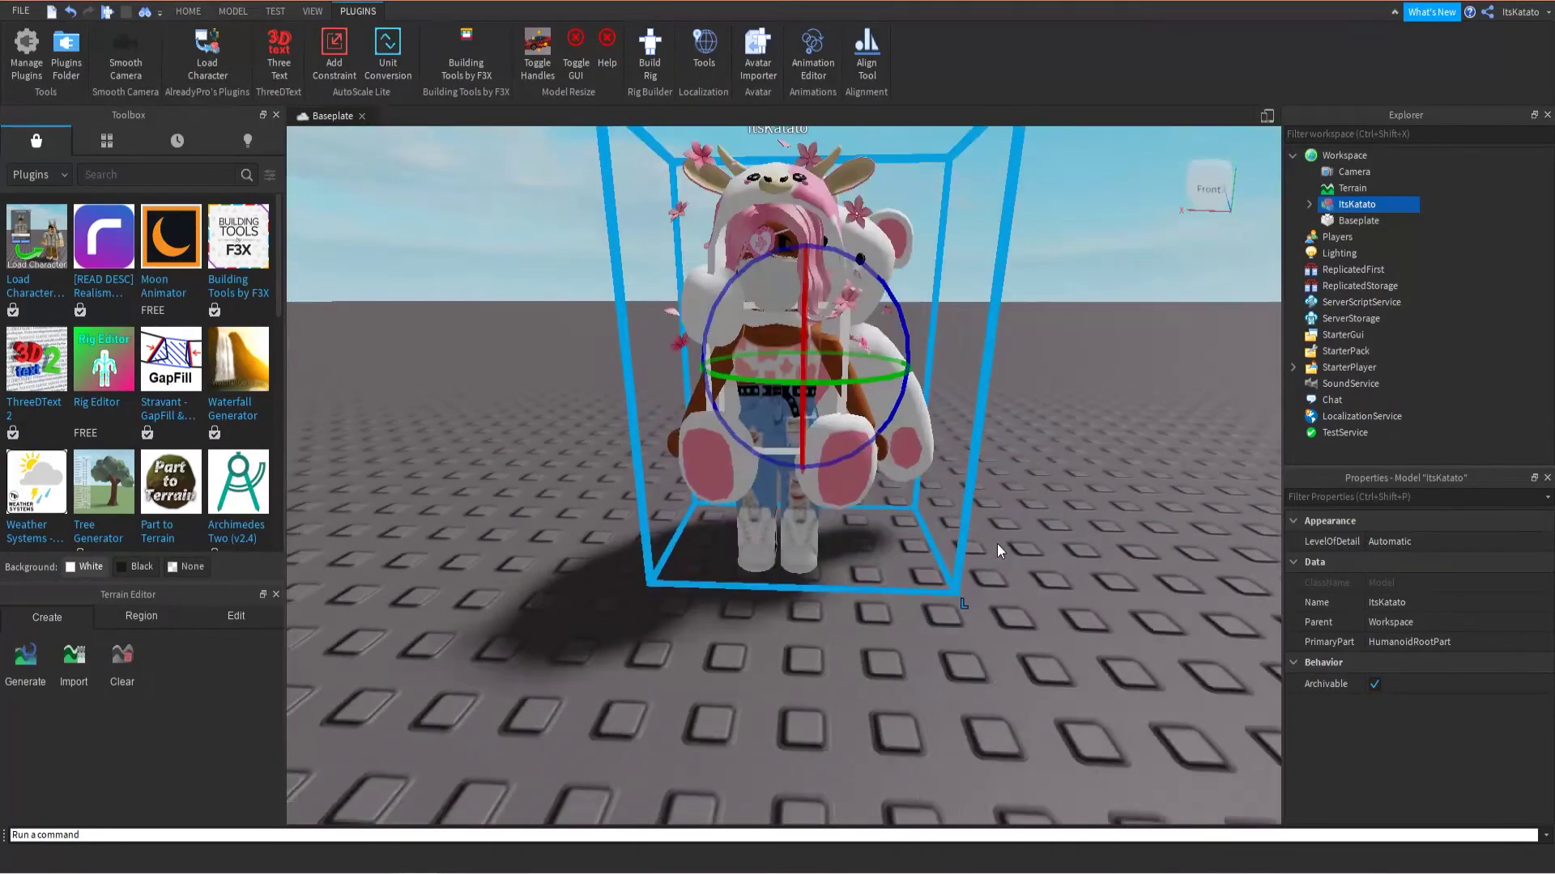
{"action": "left_click", "coordinate": [1308, 204]}
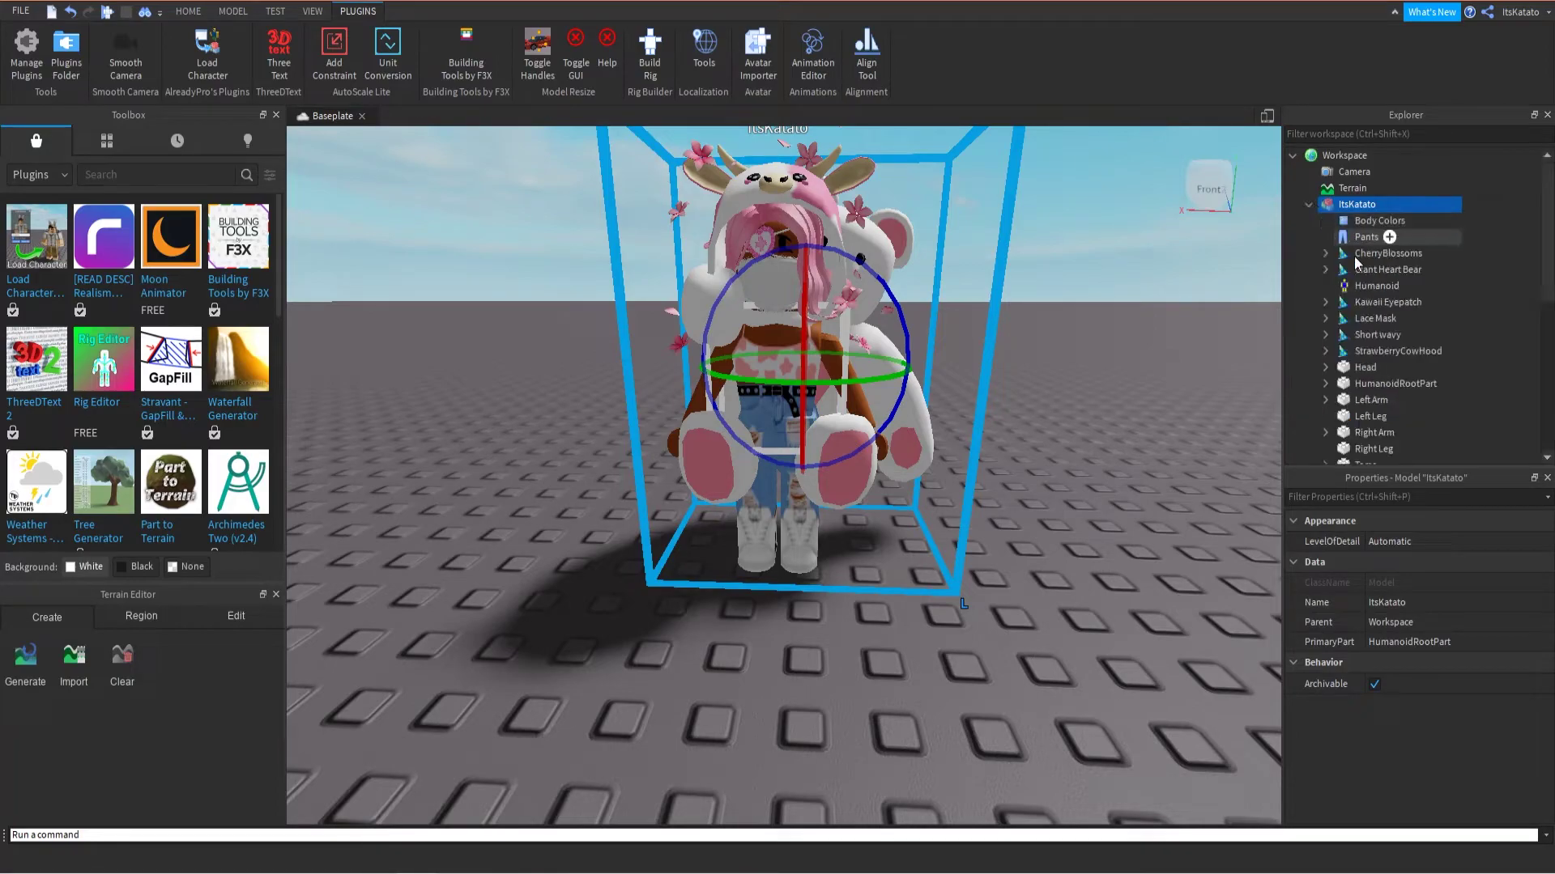
{"action": "left_click", "coordinate": [1359, 256]}
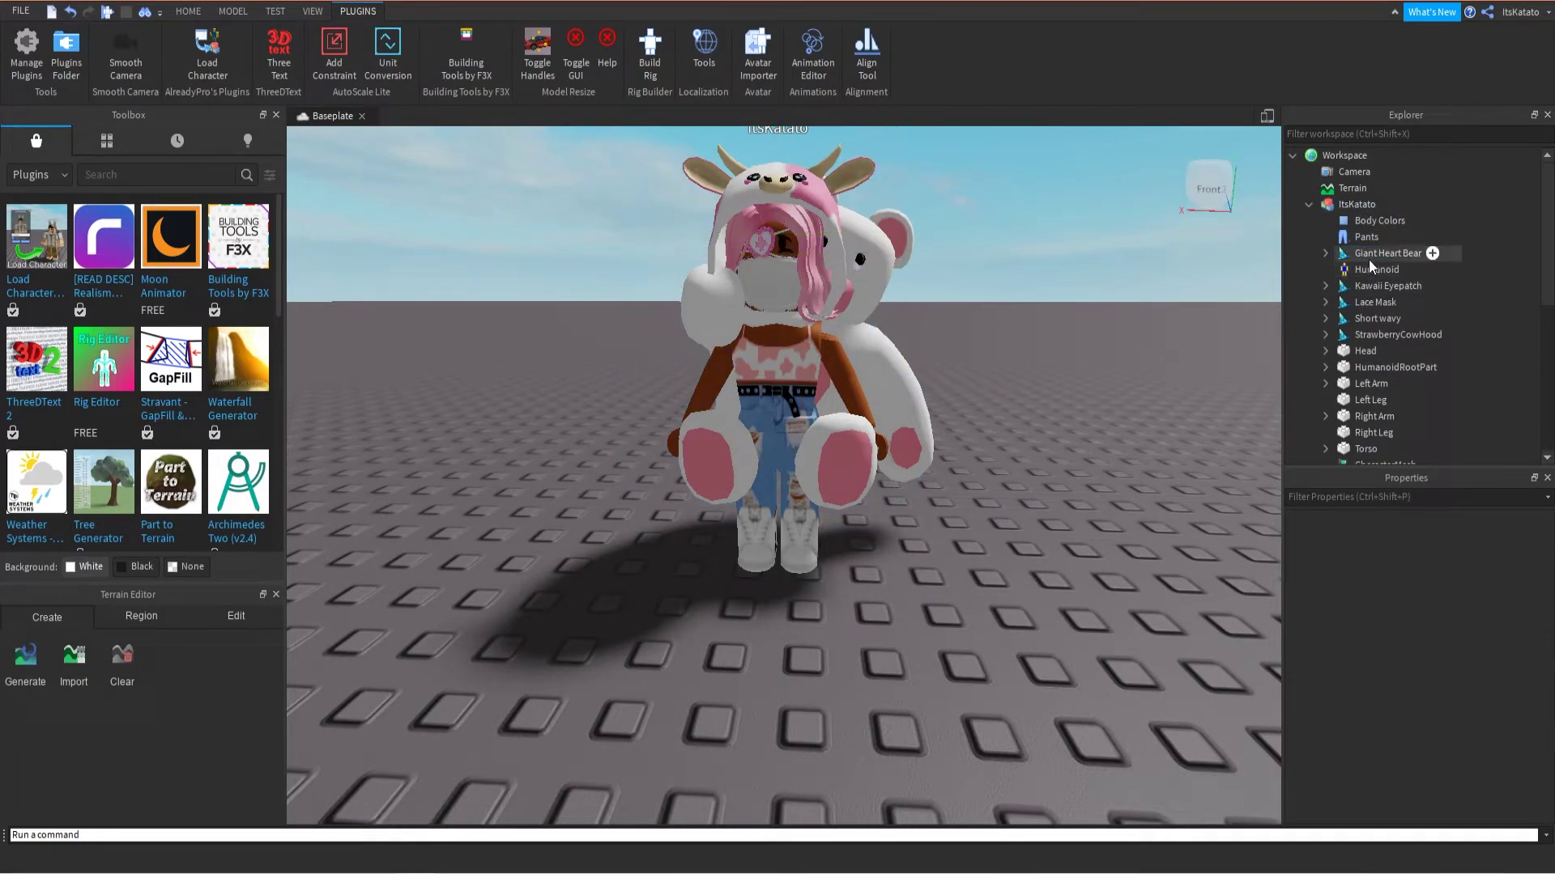
{"action": "left_click", "coordinate": [1368, 259]}
{"action": "key", "text": "Delete"}
{"action": "left_click", "coordinate": [1367, 267]}
{"action": "key", "text": "Delete"}
{"action": "left_click", "coordinate": [1366, 270]}
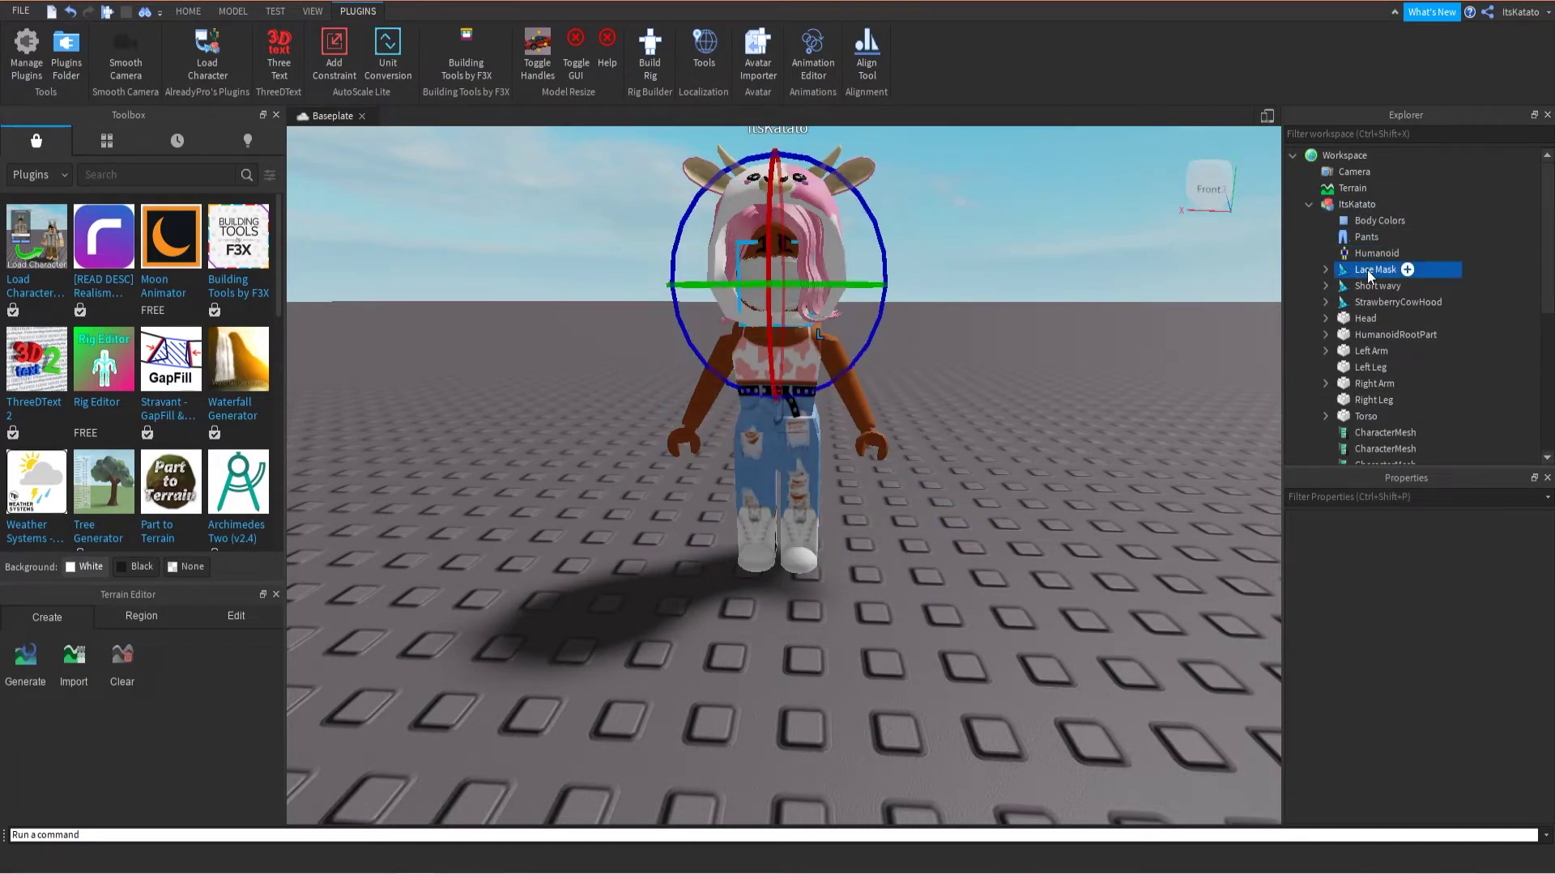
{"action": "key", "text": "Delete"}
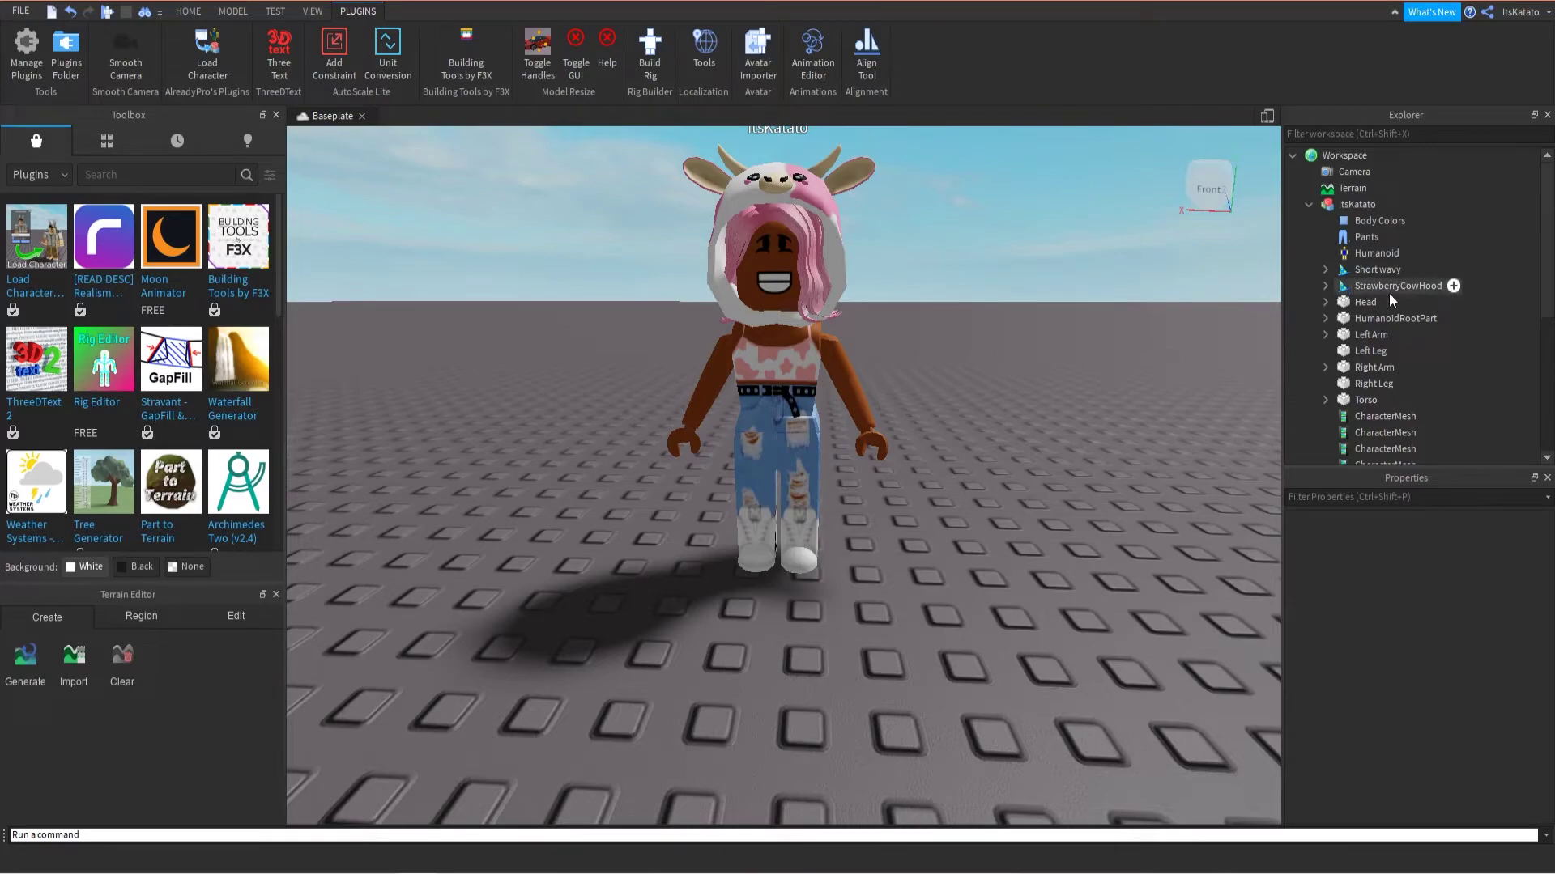
Step: Delete the face from the character's Head
{"action": "left_click", "coordinate": [1325, 301]}
{"action": "left_click", "coordinate": [1368, 399]}
{"action": "key", "text": "Delete"}
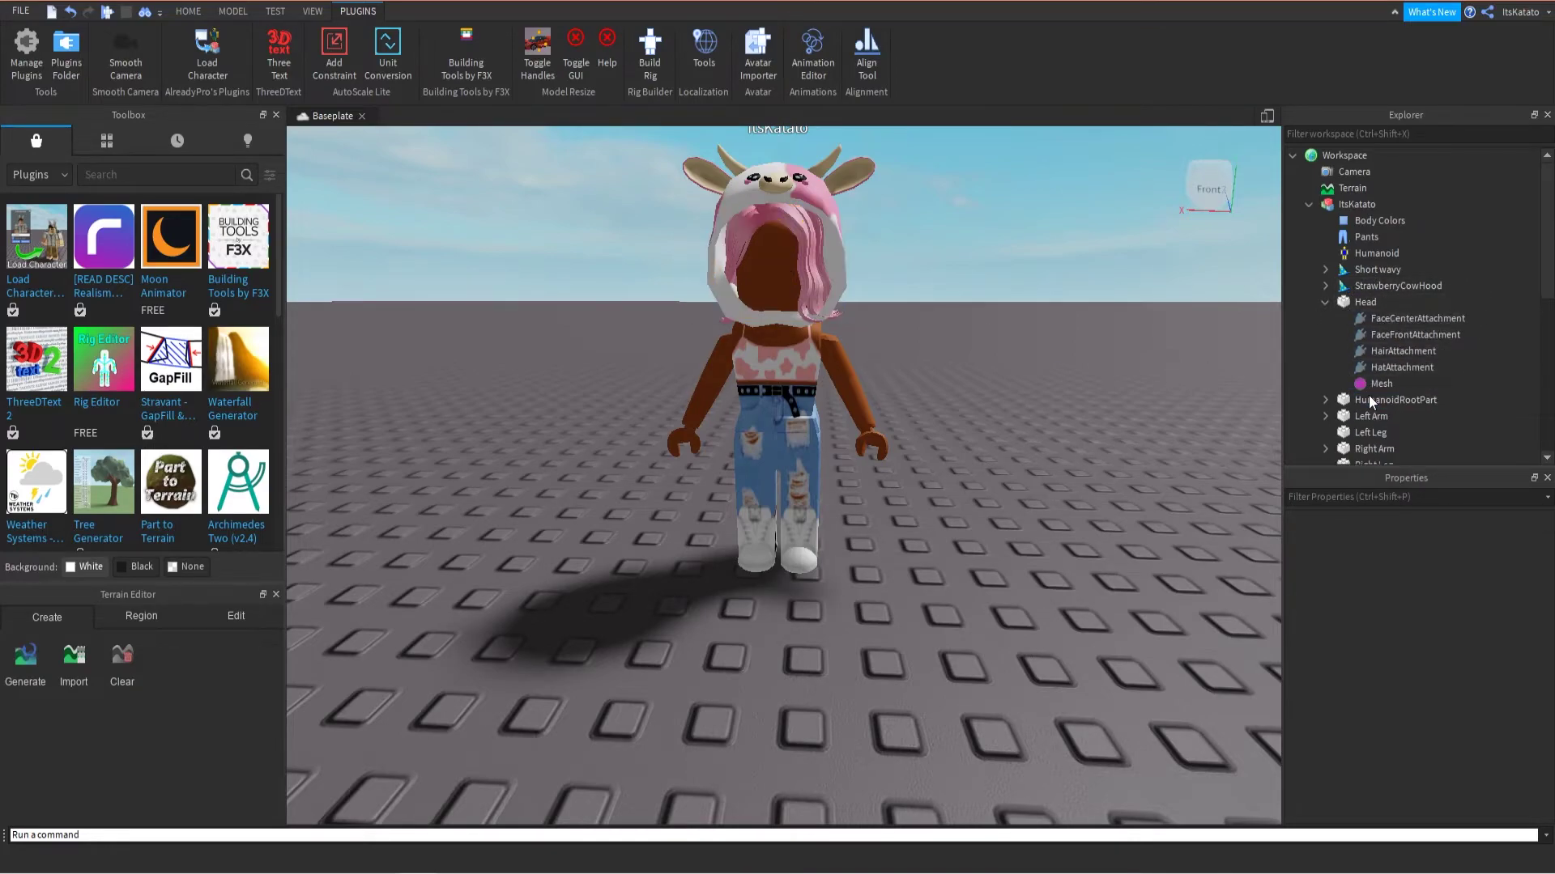
Step: Start exporting the character model and create a folder named Body2 in the character's folder under Renders
{"action": "right_click", "coordinate": [1344, 204]}
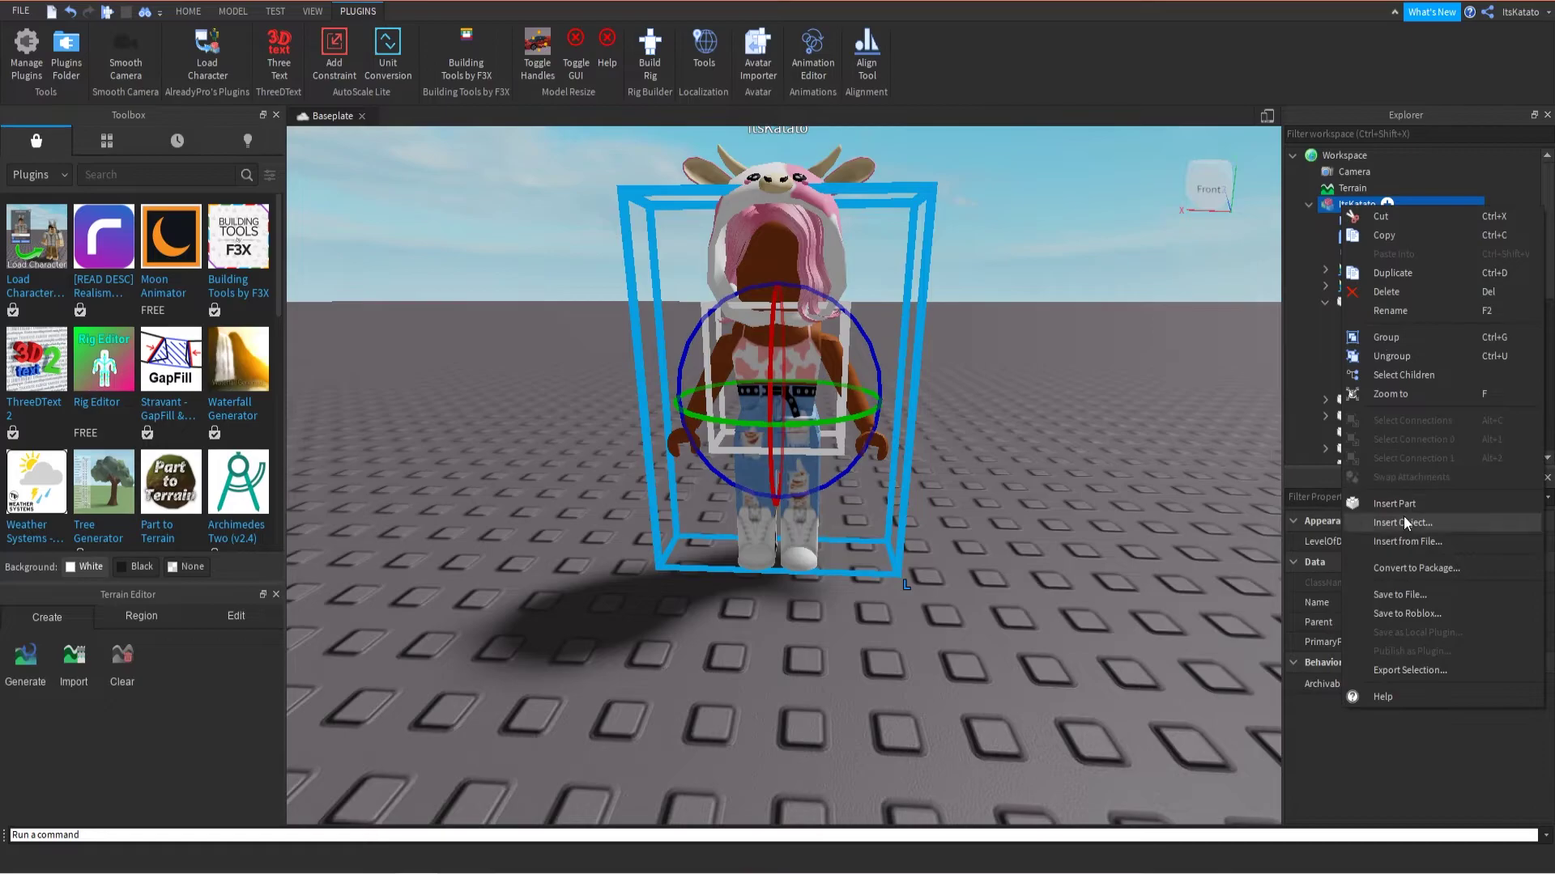
{"action": "left_click", "coordinate": [1406, 670]}
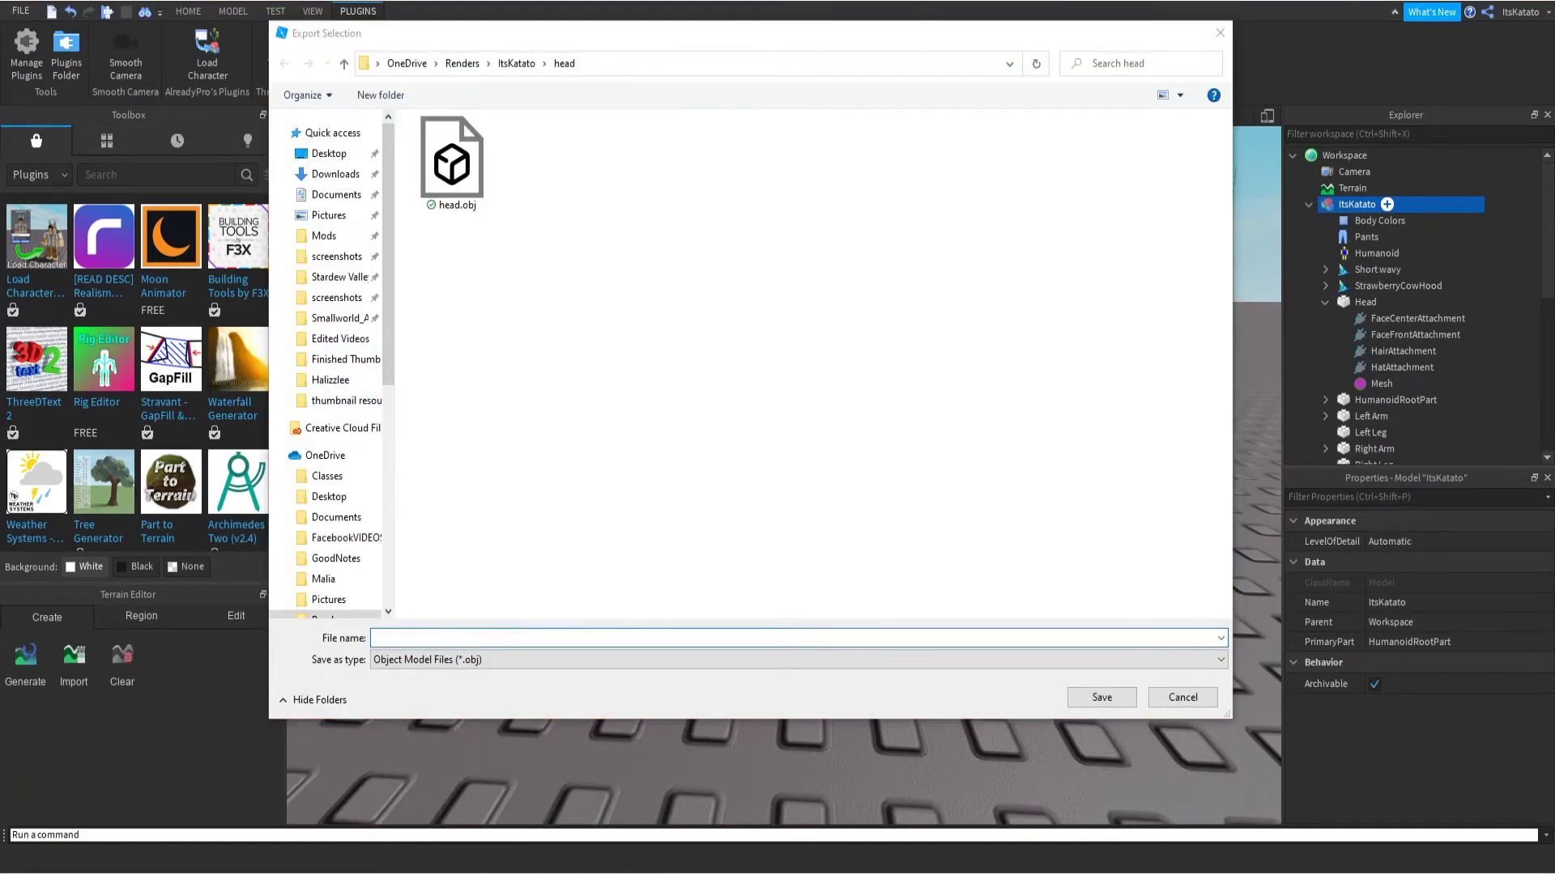
{"action": "left_click", "coordinate": [523, 63]}
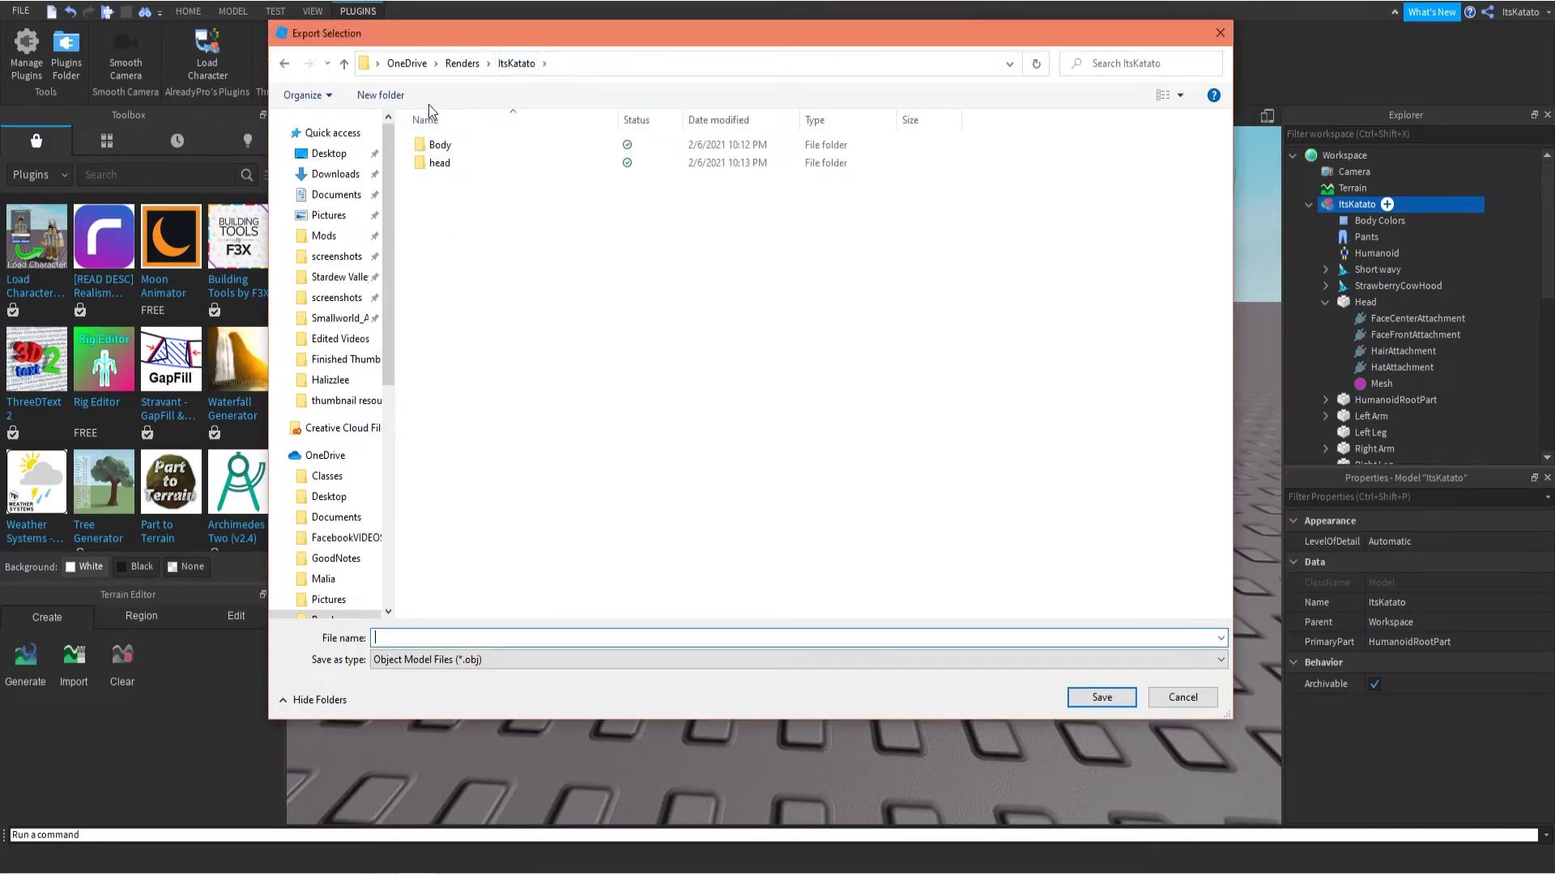
{"action": "left_click", "coordinate": [381, 95]}
{"action": "type", "text": "Body2"}
{"action": "key", "text": "Return"}
Step: Save the export as an OBJ file named body inside the Body2 folder
{"action": "double_click", "coordinate": [529, 183]}
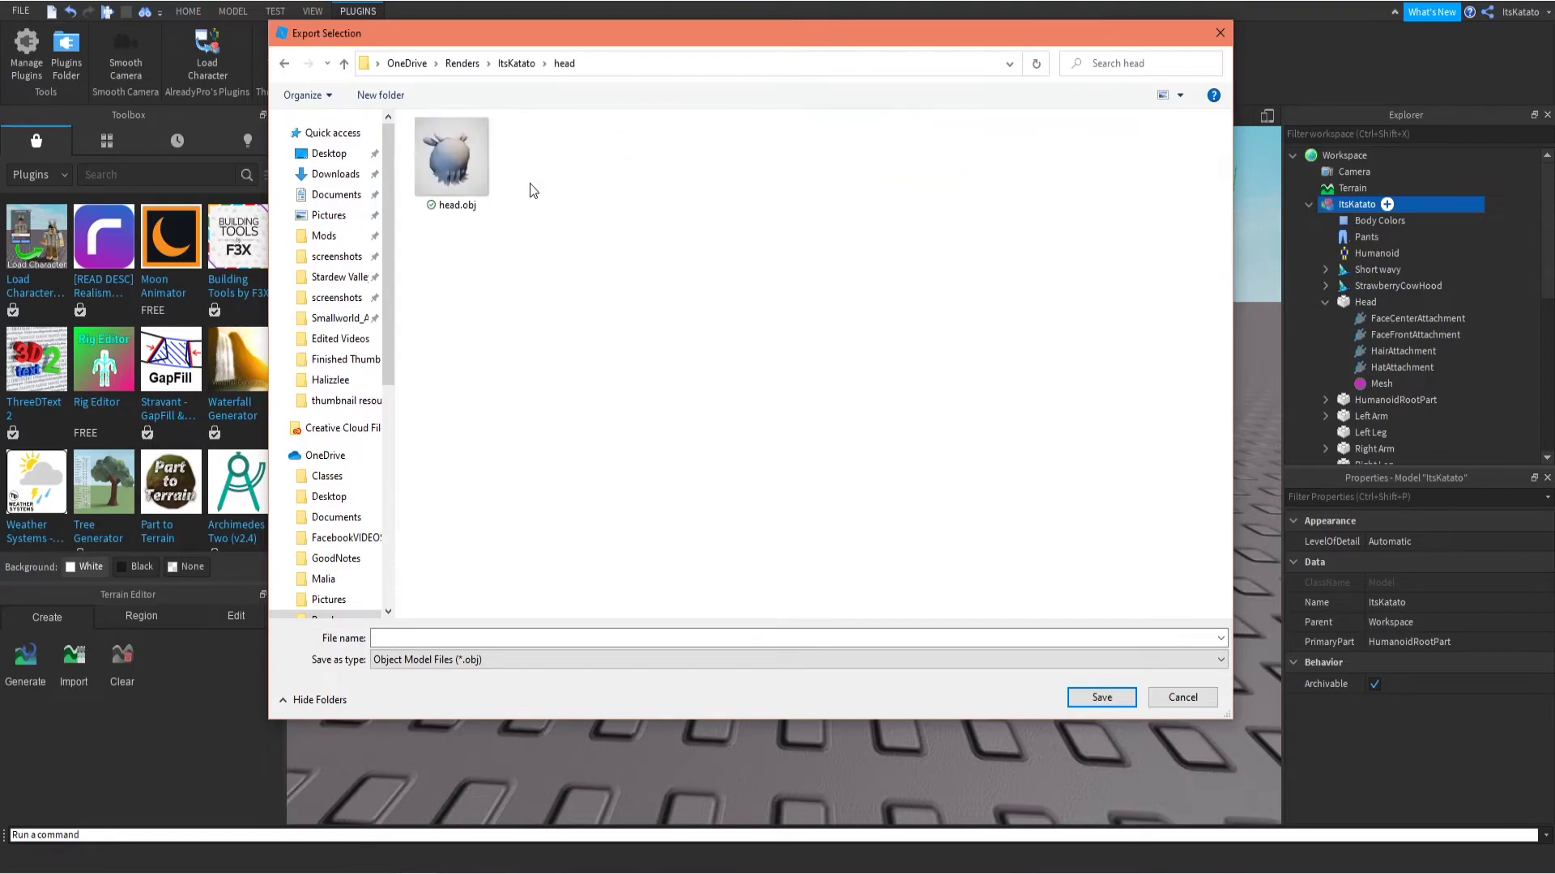
{"action": "left_click", "coordinate": [515, 63]}
{"action": "double_click", "coordinate": [484, 165]}
{"action": "type", "text": "body"}
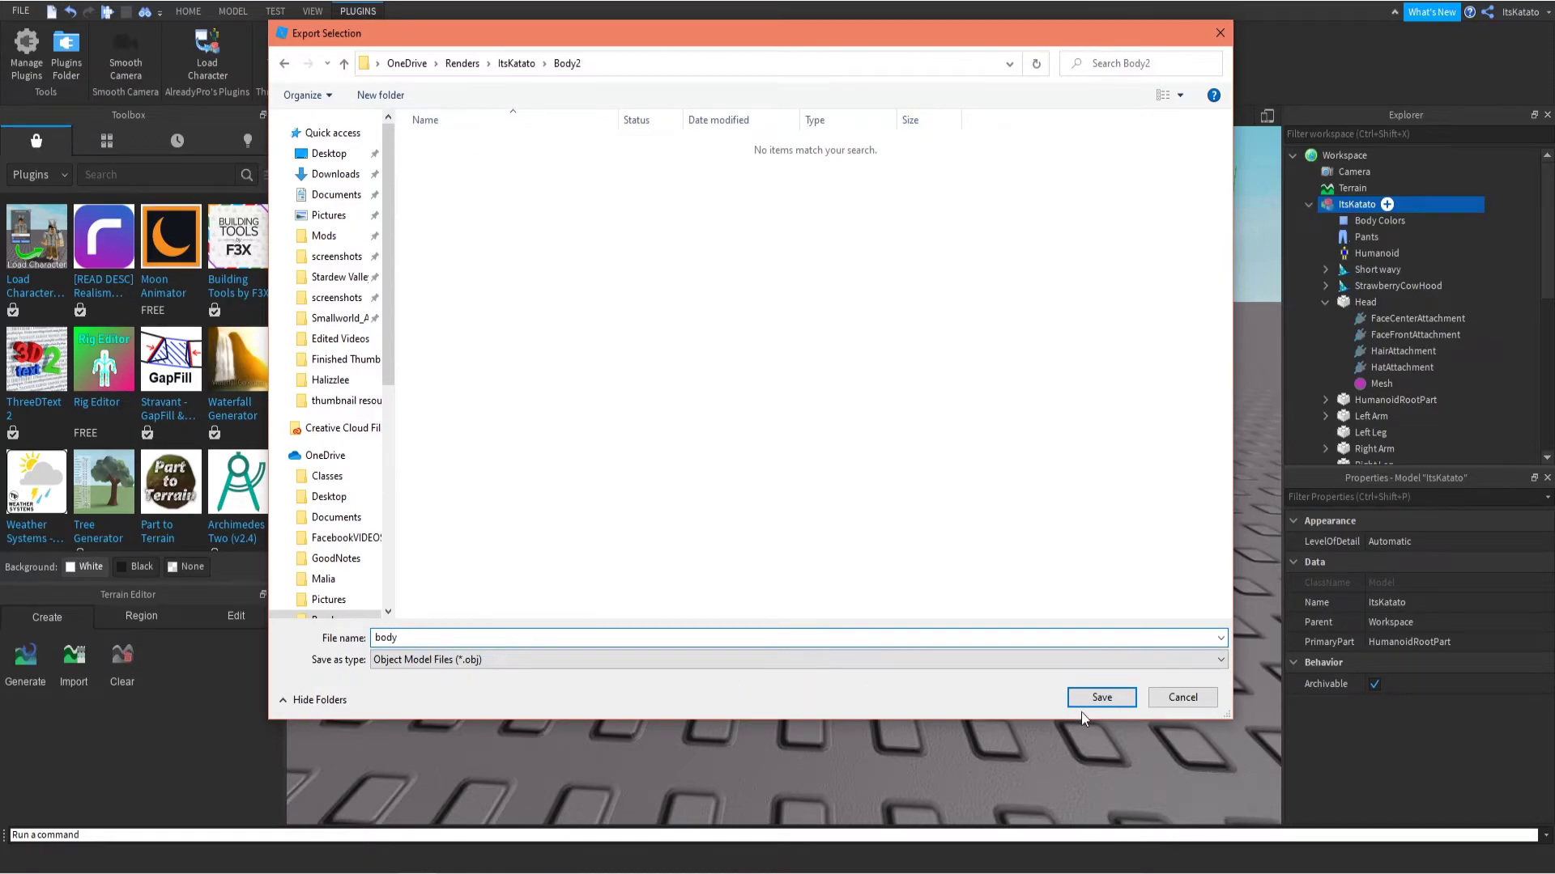
{"action": "left_click", "coordinate": [1086, 697]}
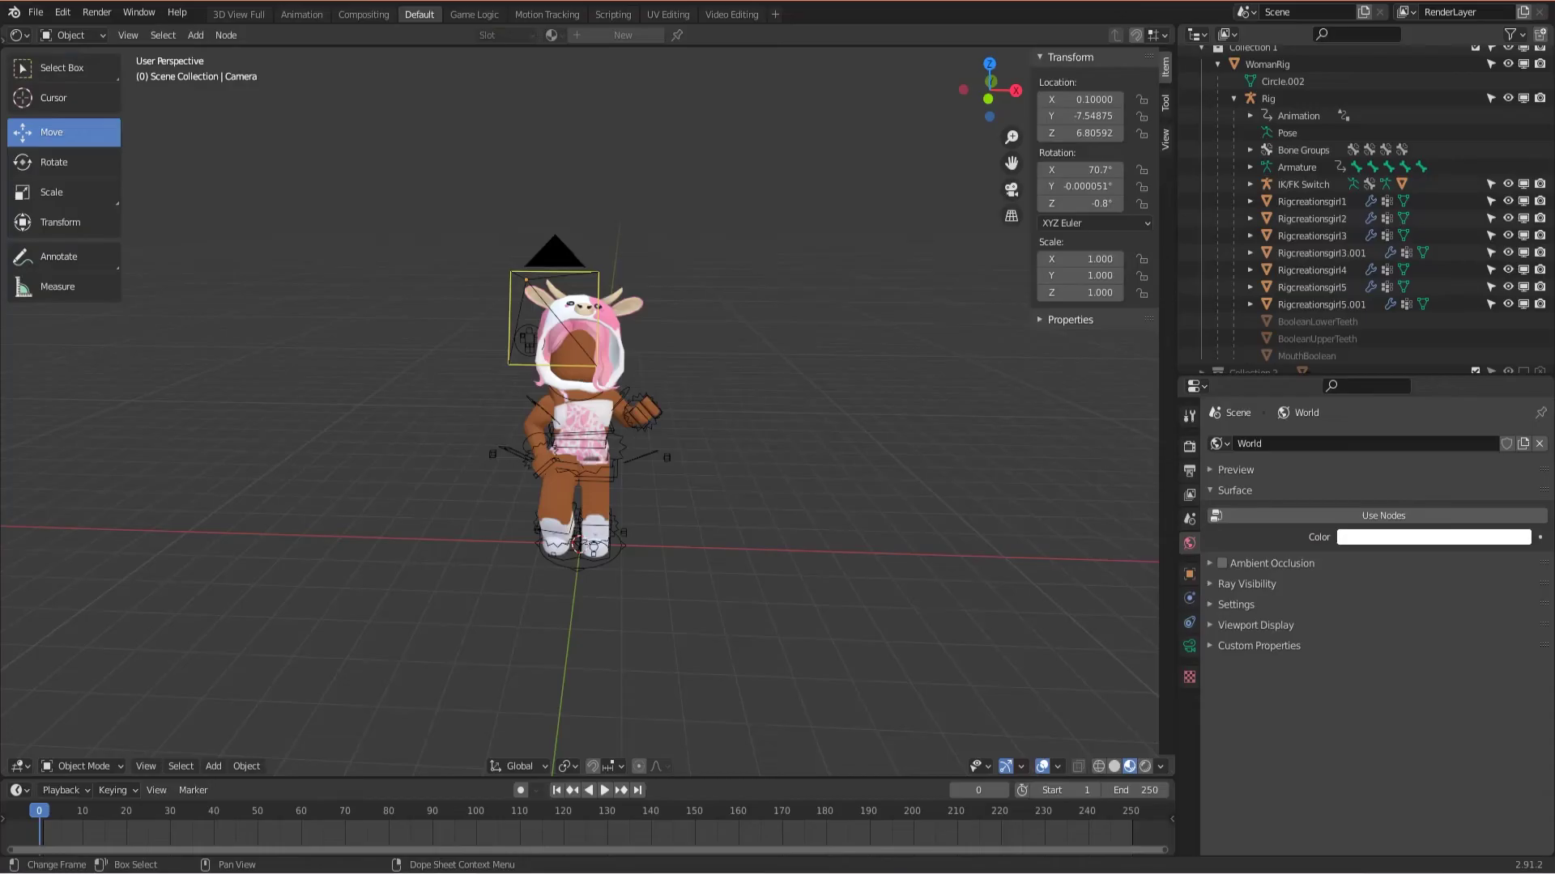
Step: Switch to Blender and expand the node editor area down over the 3D viewport
{"action": "middle_click_drag", "start_coordinate": [889, 497], "coordinate": [850, 442]}
{"action": "scroll", "coordinate": [886, 454], "scroll_direction": "up", "scroll_amount": 2}
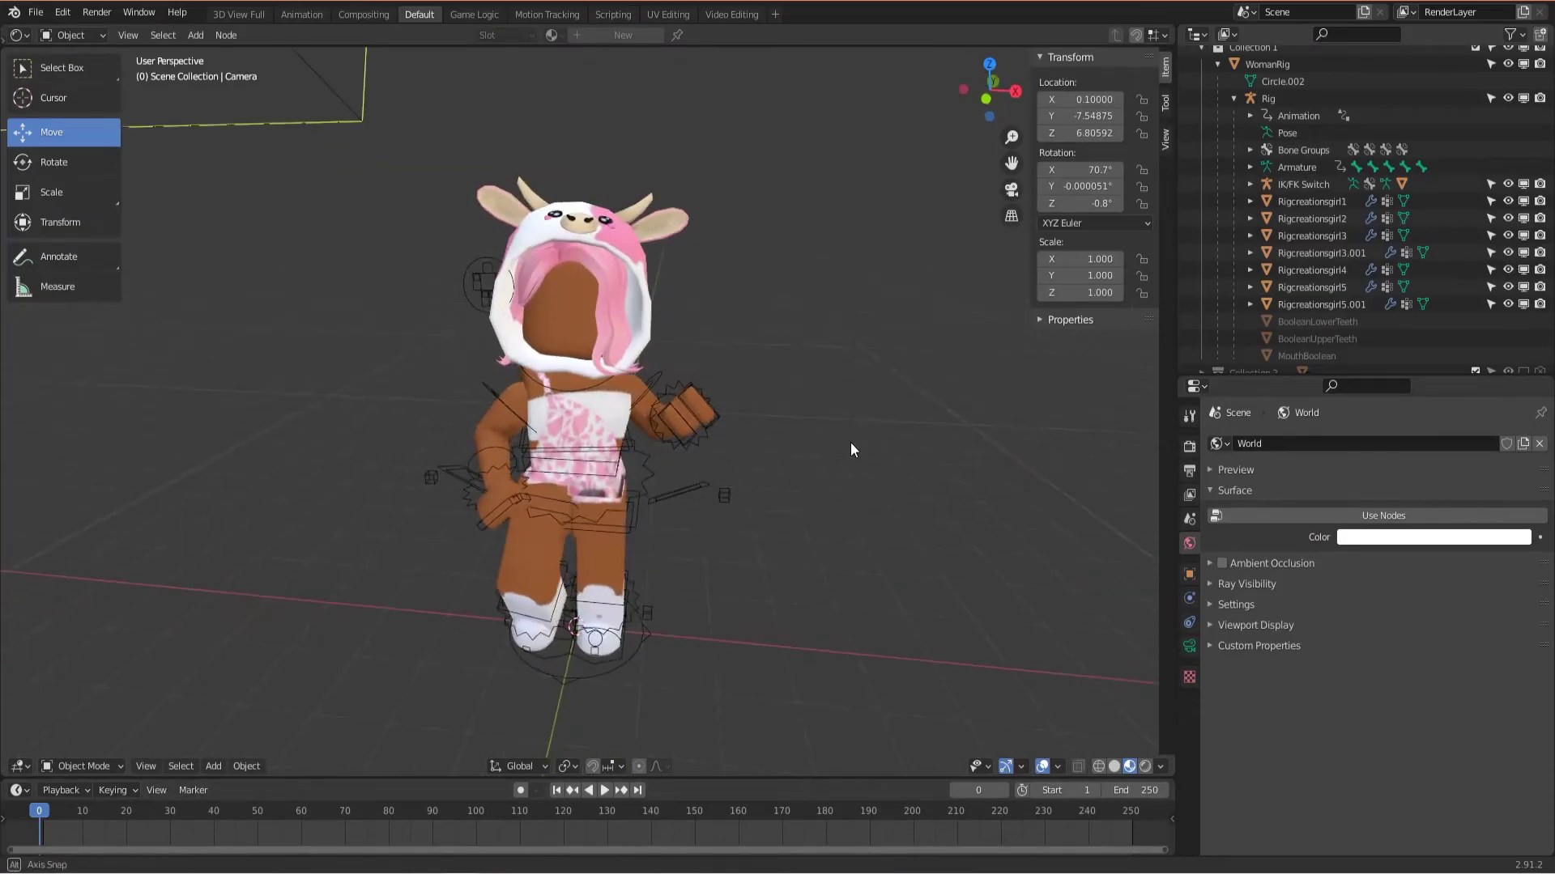
{"action": "scroll", "coordinate": [862, 446], "scroll_direction": "up", "scroll_amount": 2}
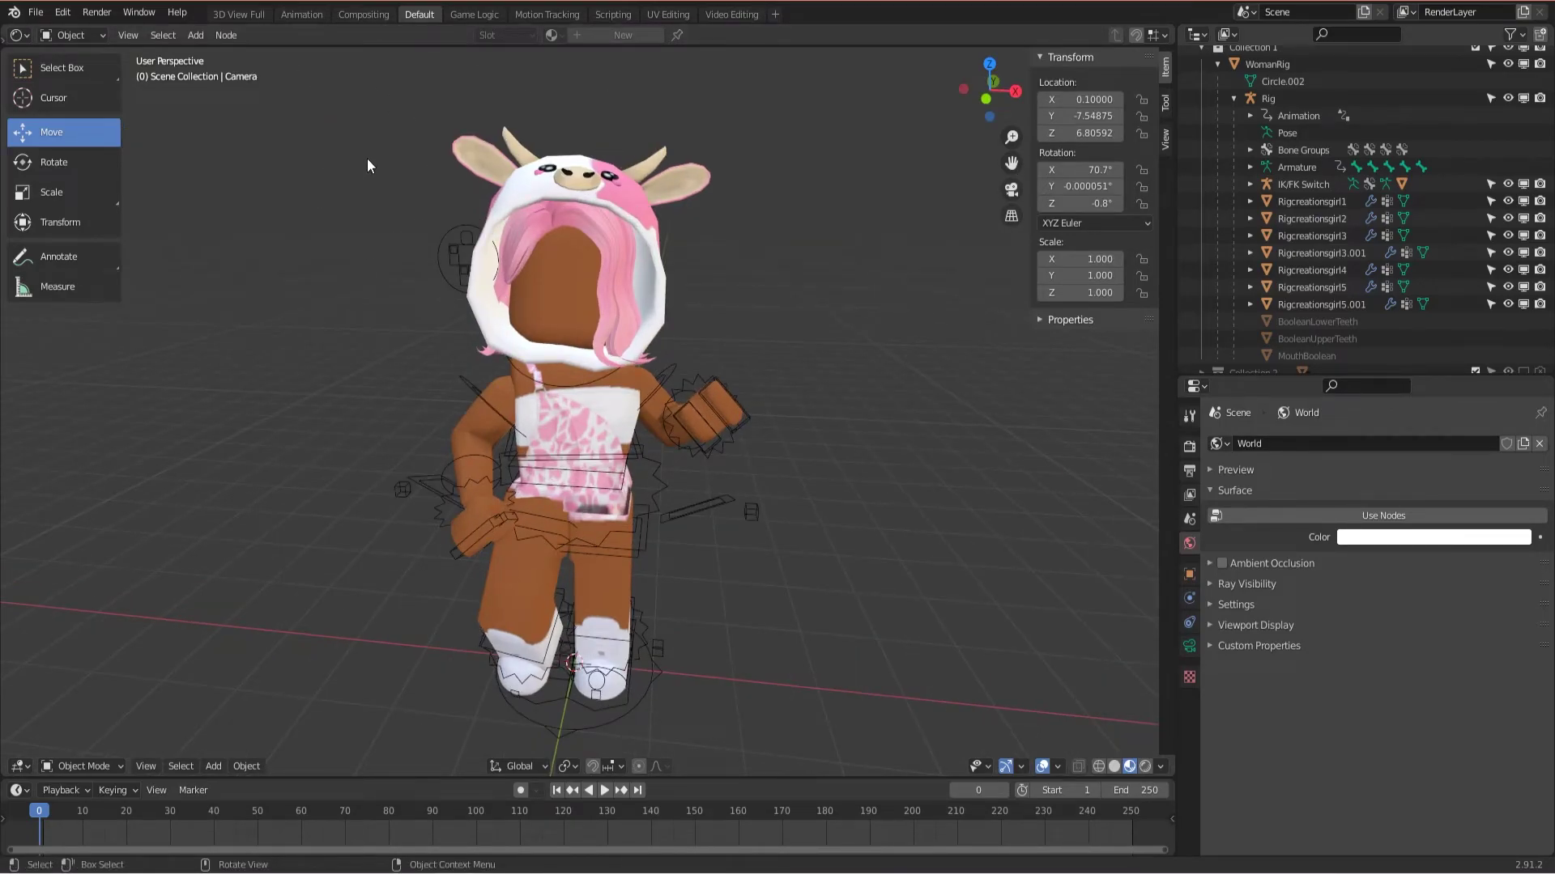
{"action": "left_click", "coordinate": [36, 12]}
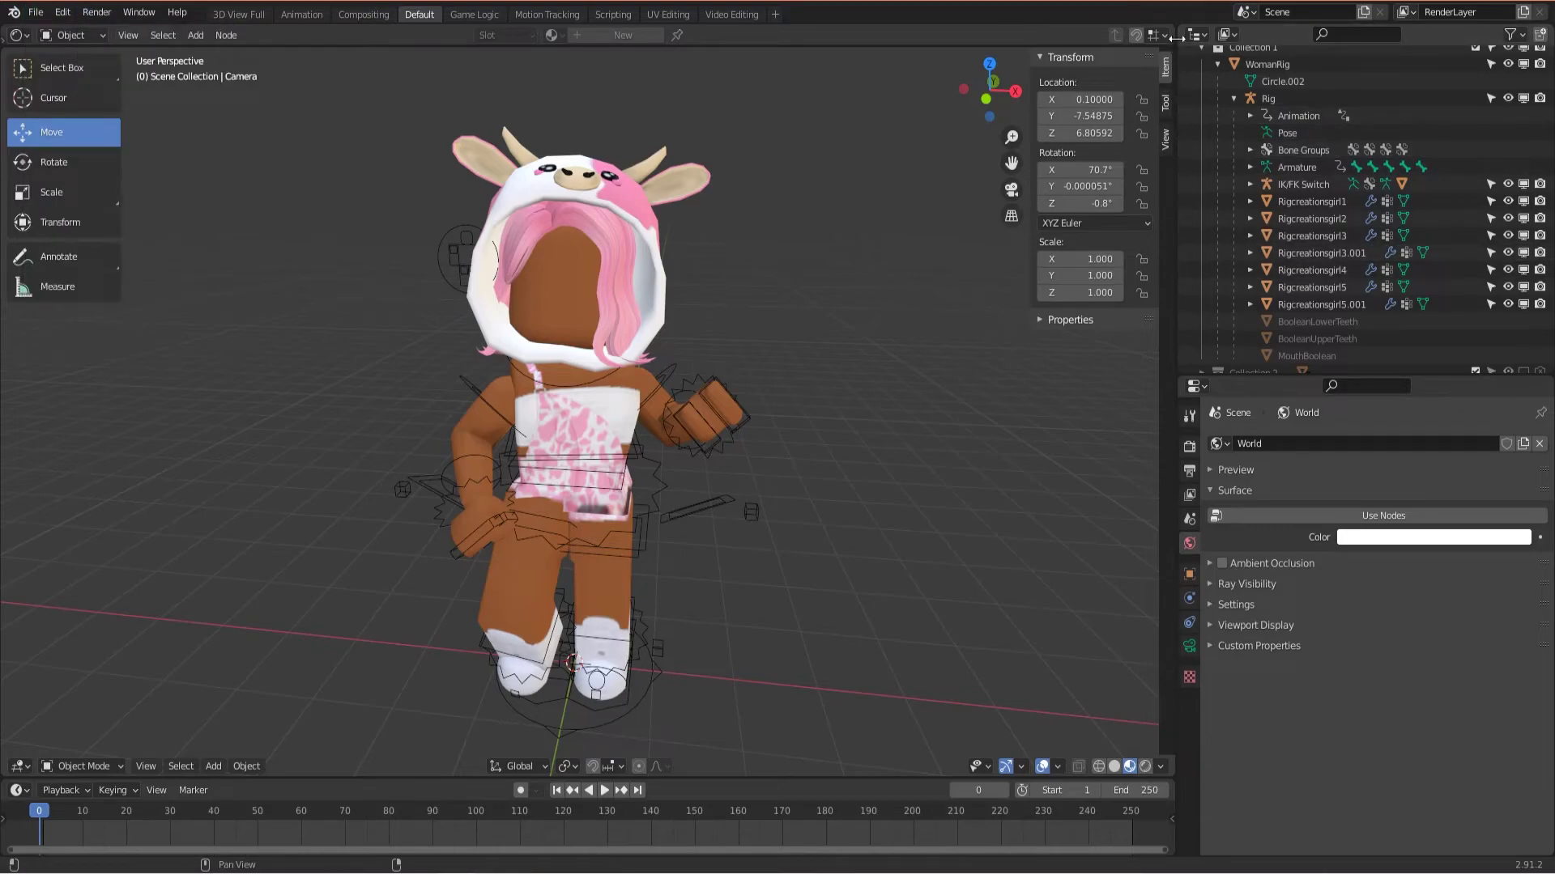
{"action": "left_click_drag", "start_coordinate": [1170, 38], "coordinate": [1154, 191]}
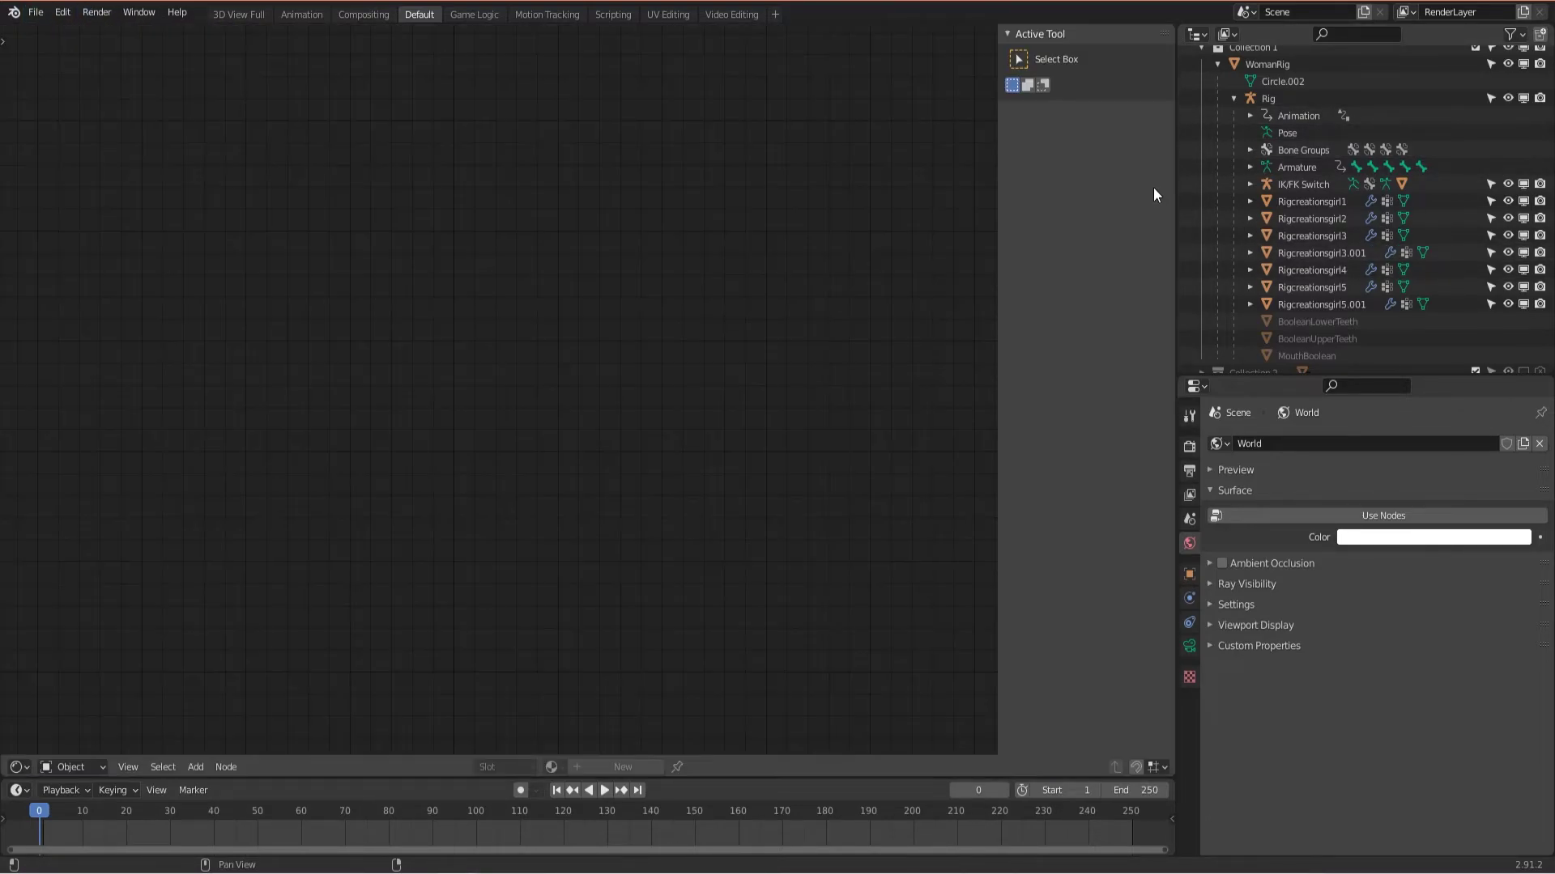
Step: Rearrange the node editor areas above an enlarged timeline and show the material nodes of Rigcreationsgirl1
{"action": "left_click_drag", "start_coordinate": [840, 778], "coordinate": [899, 693]}
{"action": "left_click_drag", "start_coordinate": [1168, 688], "coordinate": [1157, 202]}
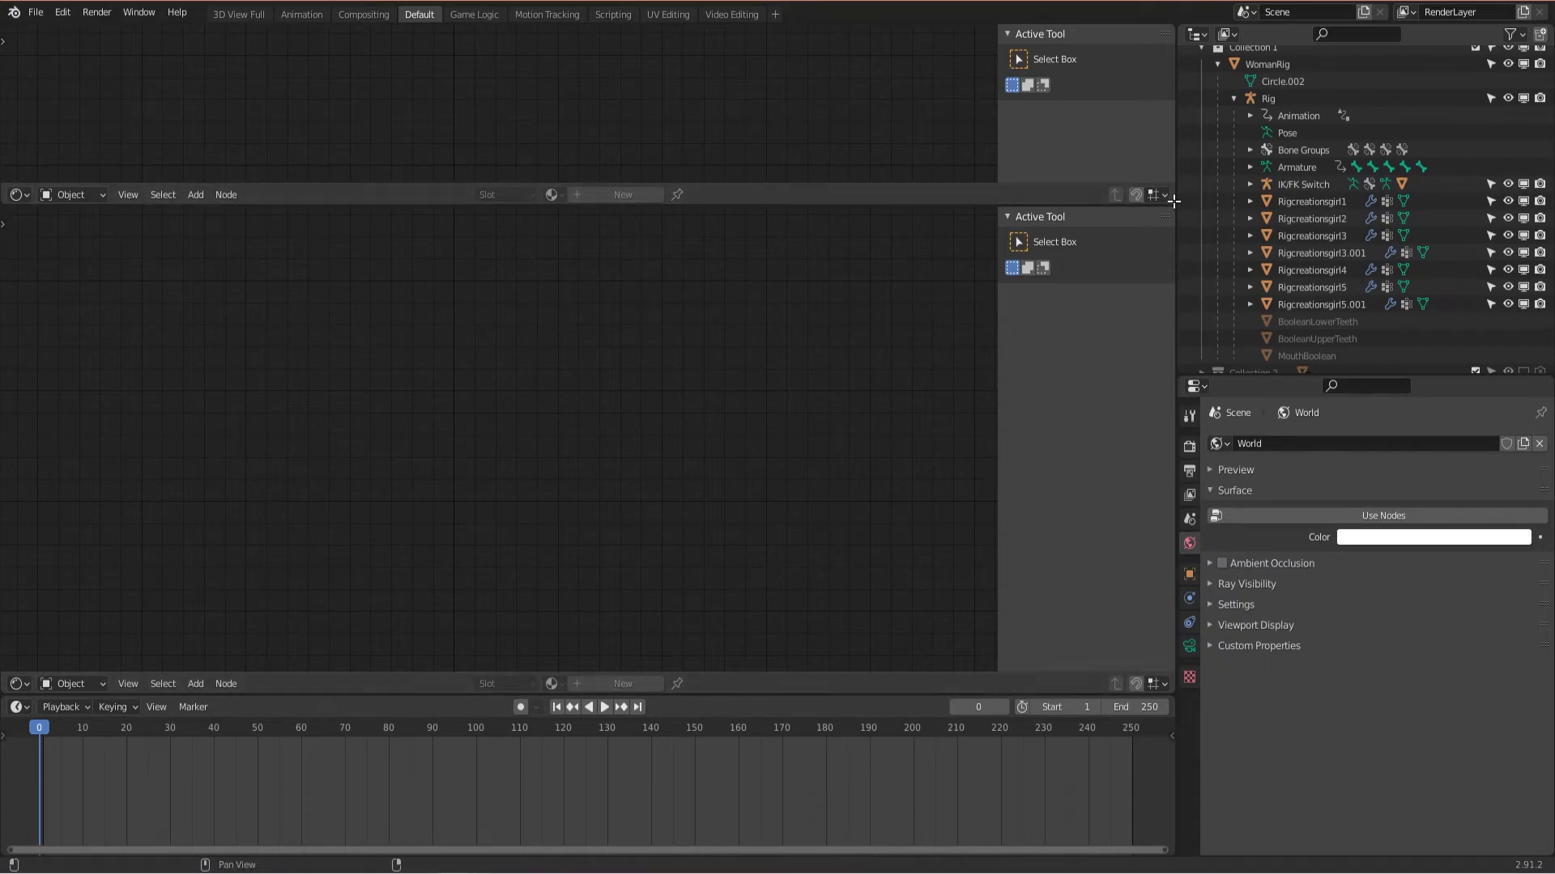
{"action": "left_click_drag", "start_coordinate": [1174, 200], "coordinate": [1047, 404]}
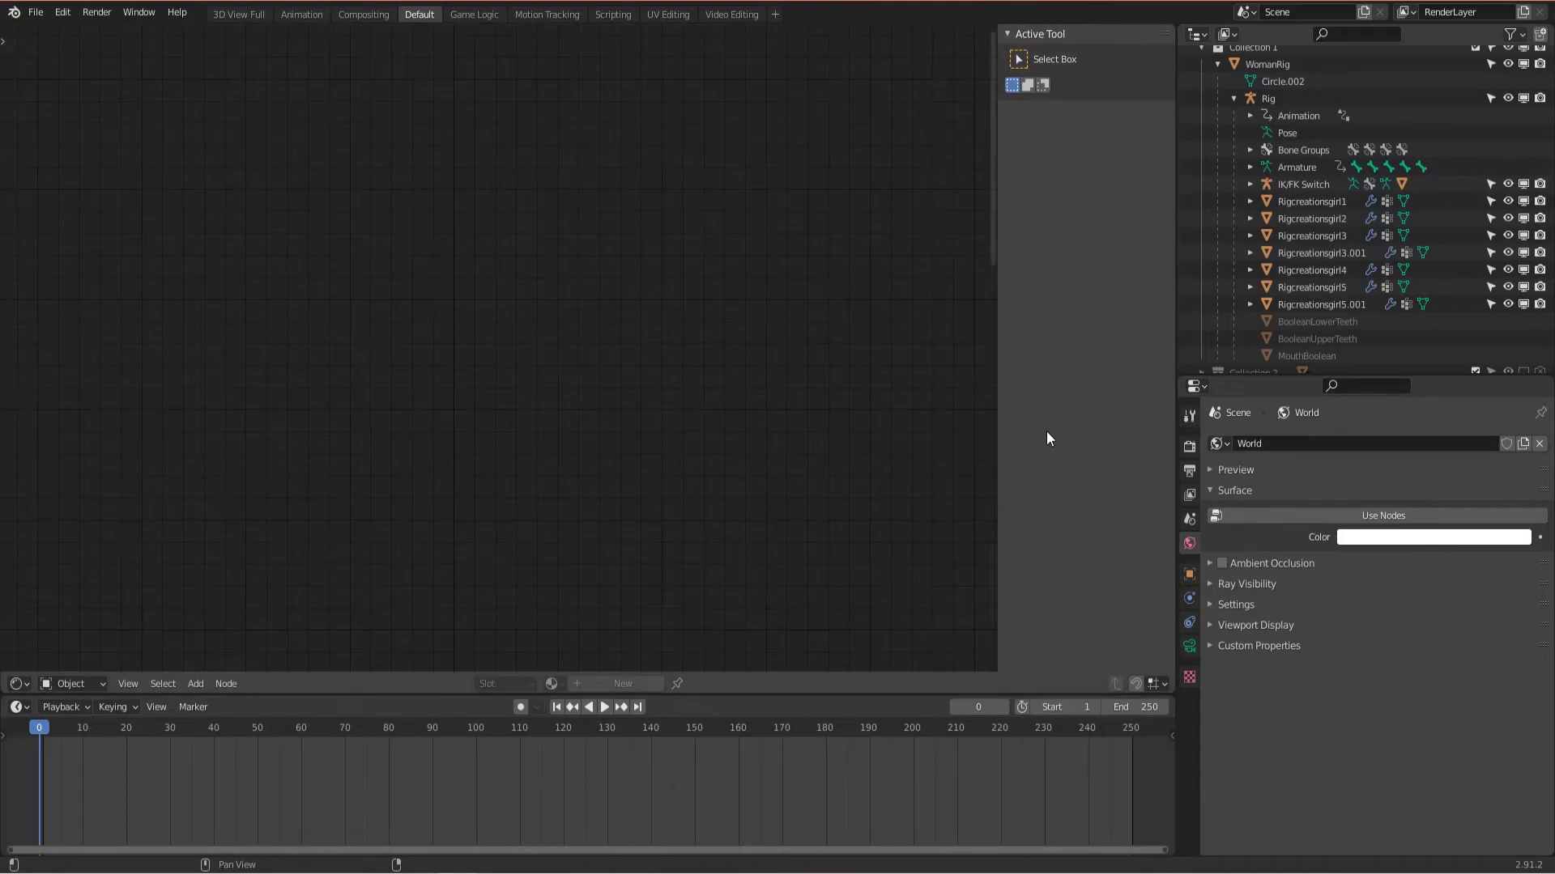
{"action": "mouse_move", "coordinate": [1169, 700]}
{"action": "left_mouse_down"}
{"action": "mouse_move", "coordinate": [1166, 474]}
{"action": "mouse_move", "coordinate": [1175, 705]}
{"action": "left_mouse_up"}
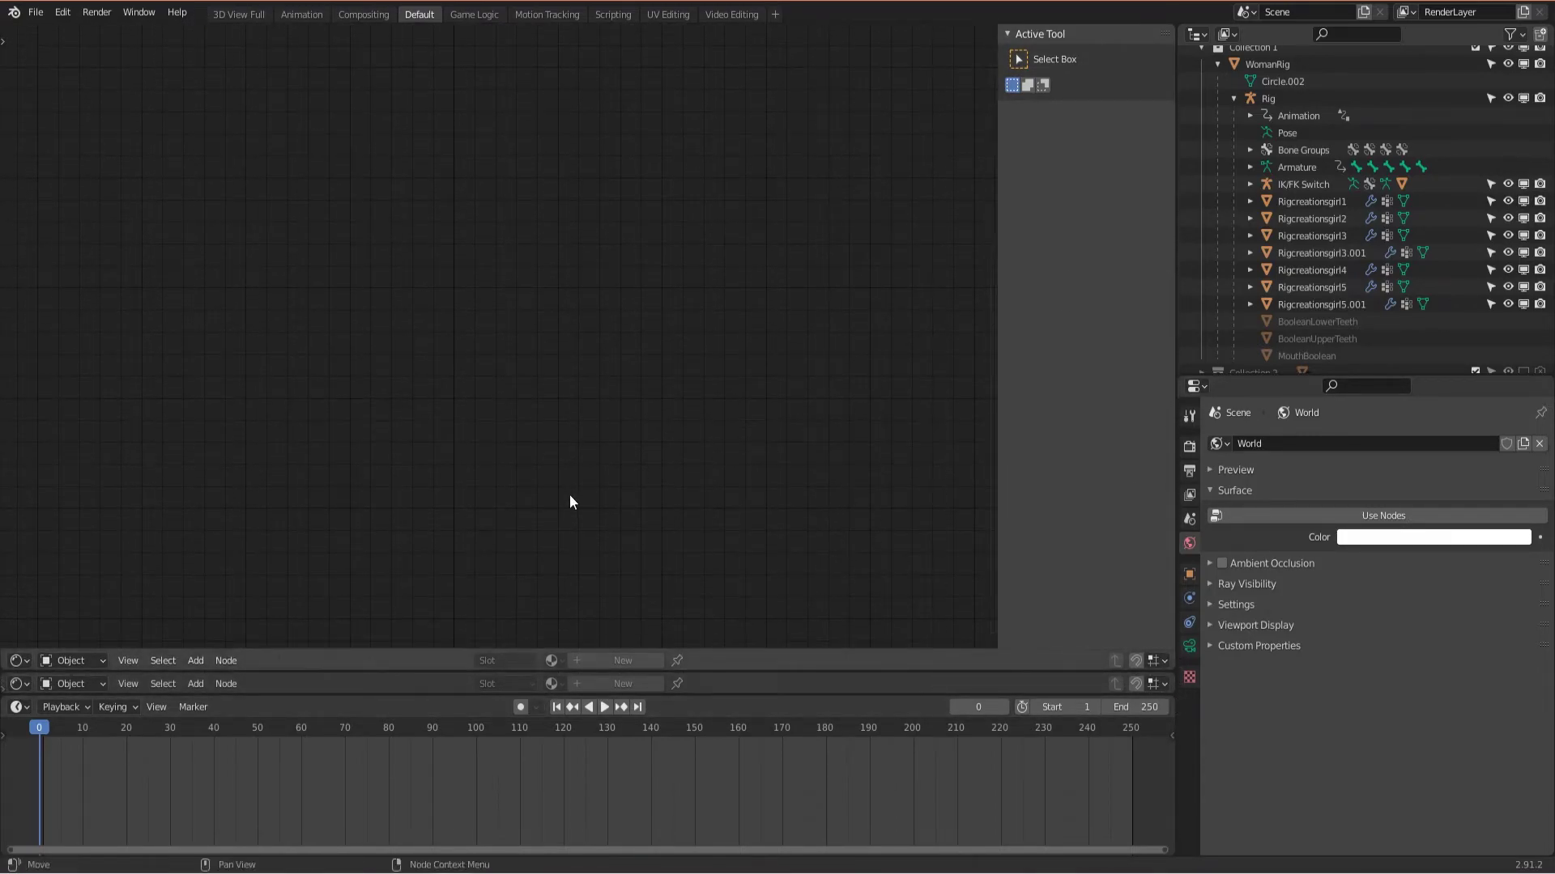
{"action": "scroll", "coordinate": [266, 343], "scroll_direction": "down", "scroll_amount": 7}
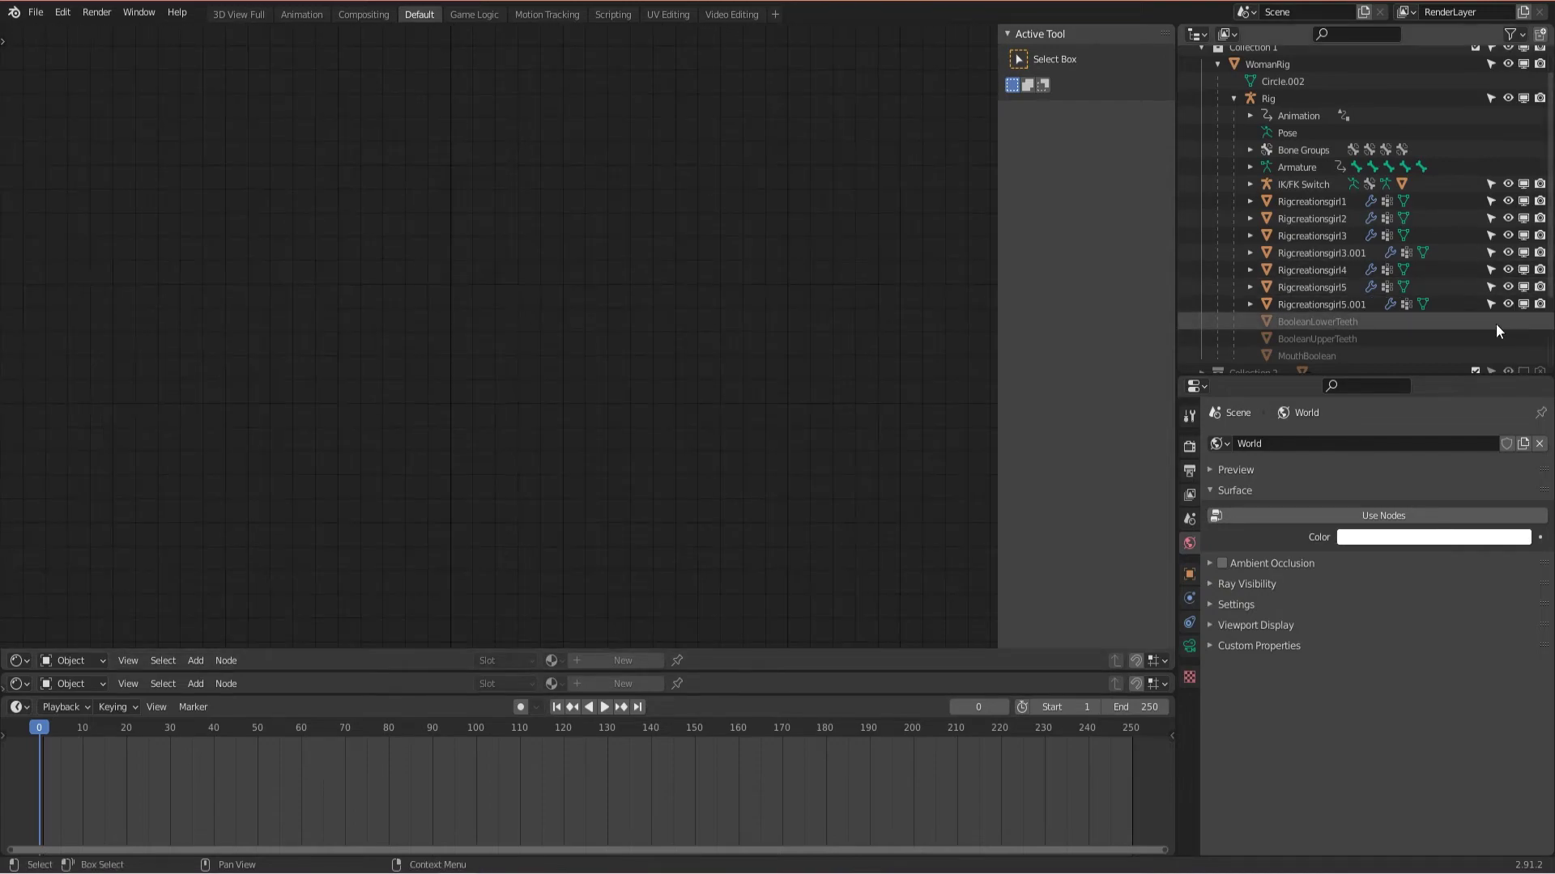
{"action": "left_click", "coordinate": [1316, 303]}
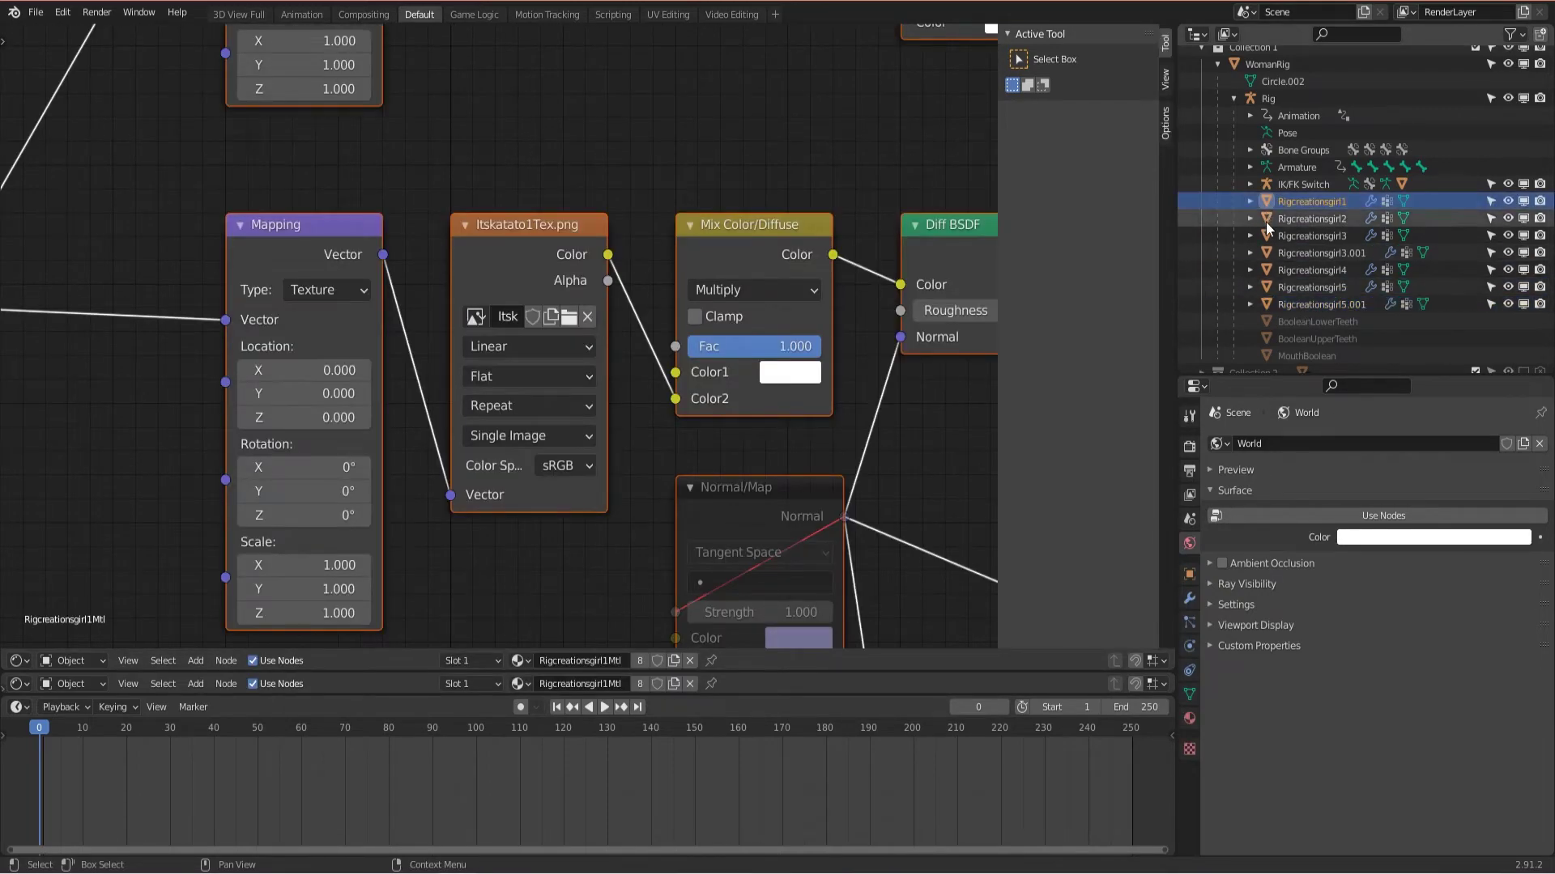
Step: Look through the 3D View Full, Animation, Game Logic, Scripting and UV Editing workspaces and examine the rig in their 3D views
{"action": "left_click", "coordinate": [243, 15]}
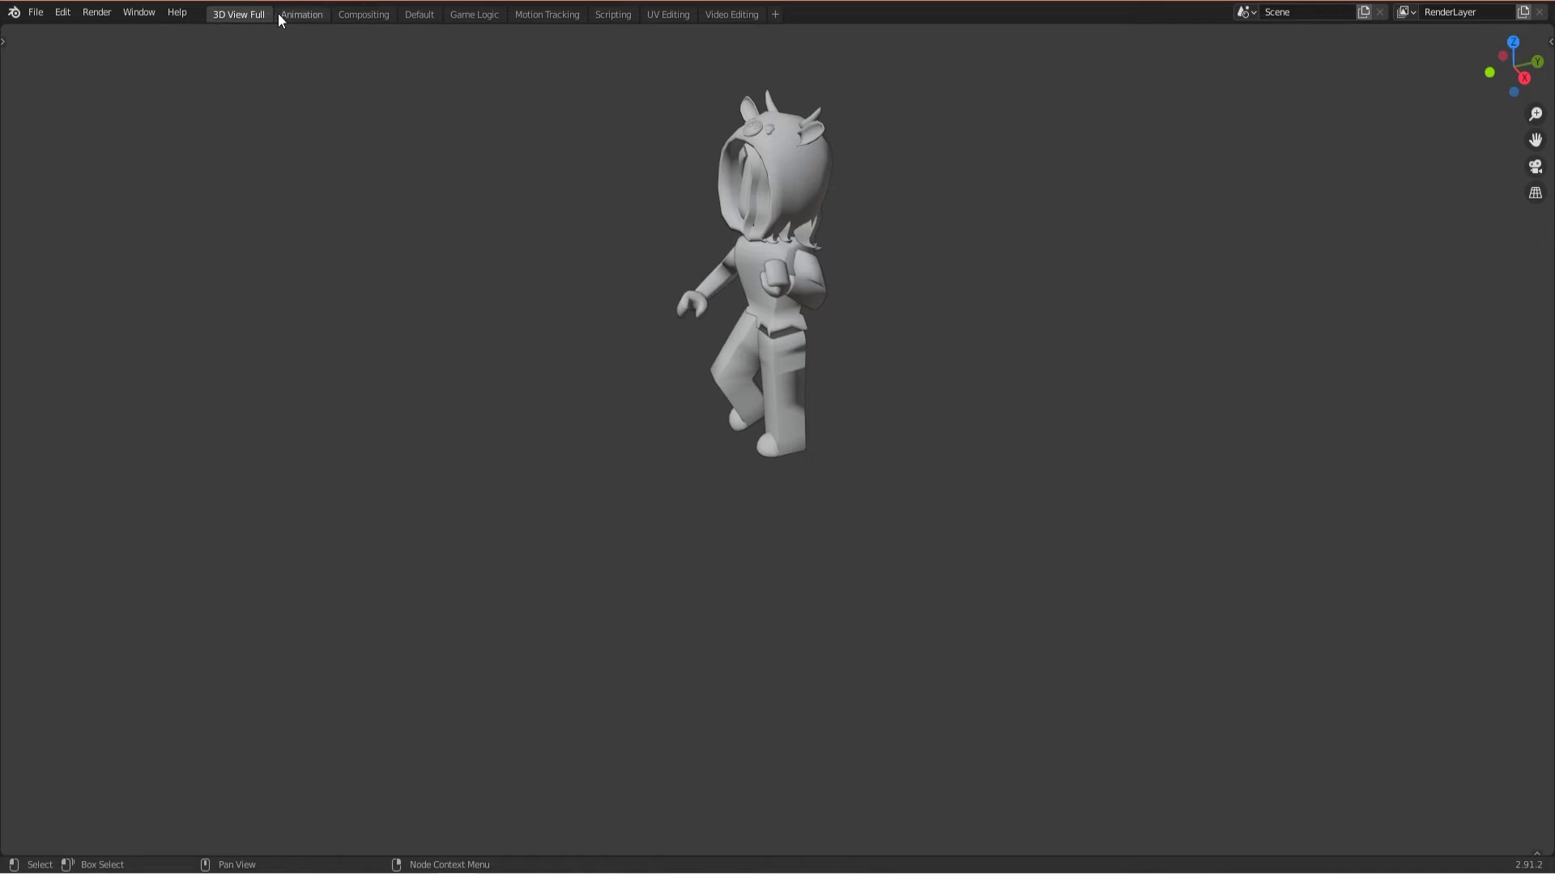
{"action": "left_click", "coordinate": [418, 15]}
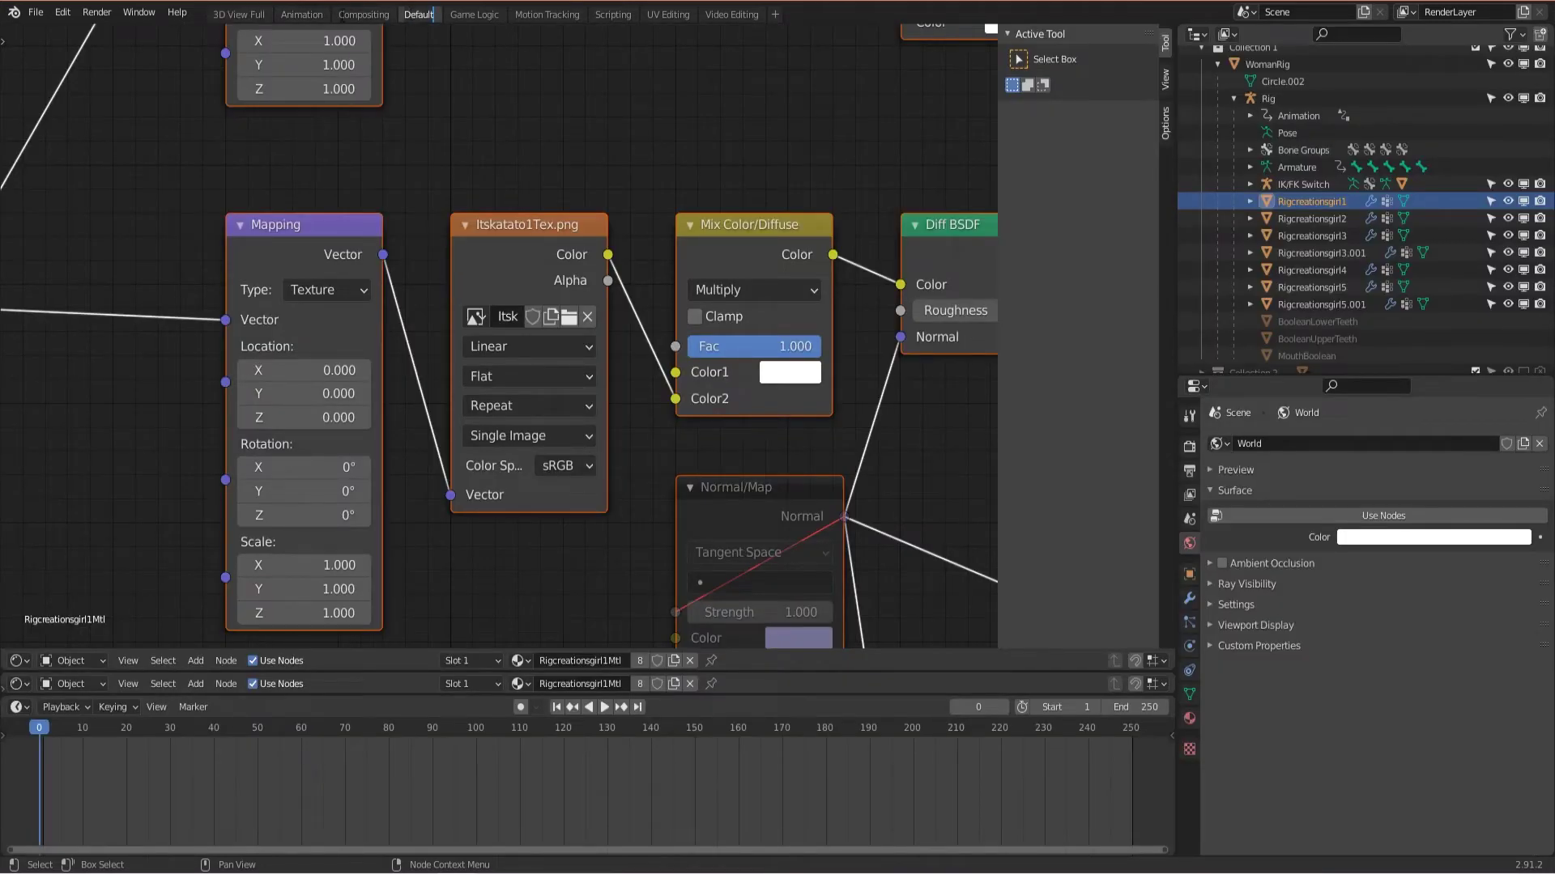
{"action": "left_click", "coordinate": [317, 15]}
{"action": "middle_click_drag", "start_coordinate": [694, 113], "coordinate": [819, 172]}
{"action": "scroll", "coordinate": [795, 120], "scroll_direction": "up", "scroll_amount": 4}
{"action": "scroll", "coordinate": [788, 157], "scroll_direction": "down", "scroll_amount": 1}
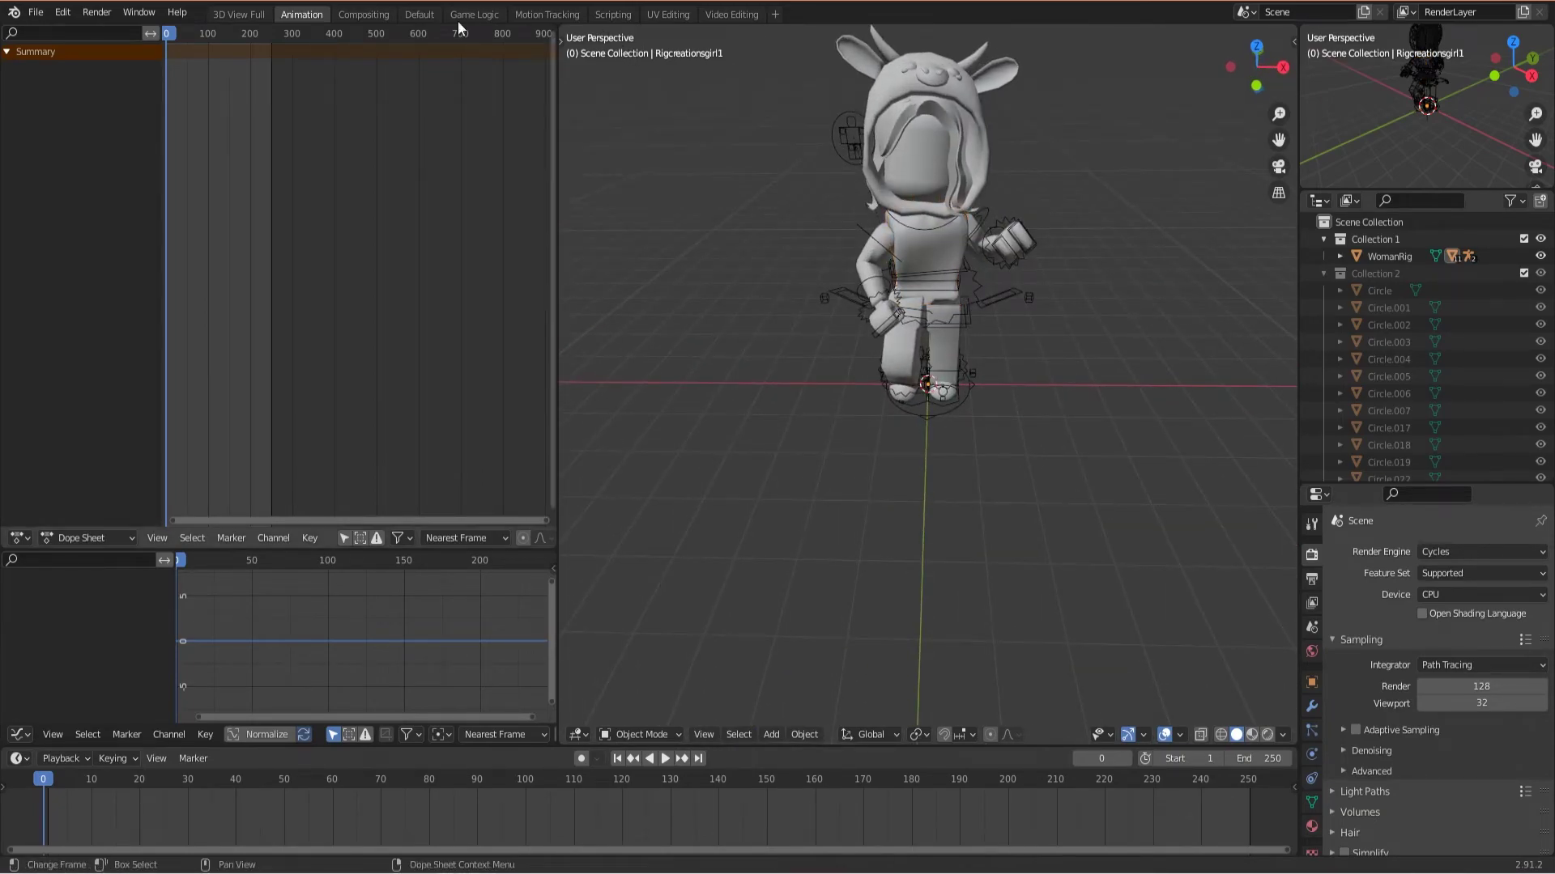
{"action": "left_click", "coordinate": [356, 15]}
{"action": "left_click", "coordinate": [426, 14]}
{"action": "left_click", "coordinate": [478, 15]}
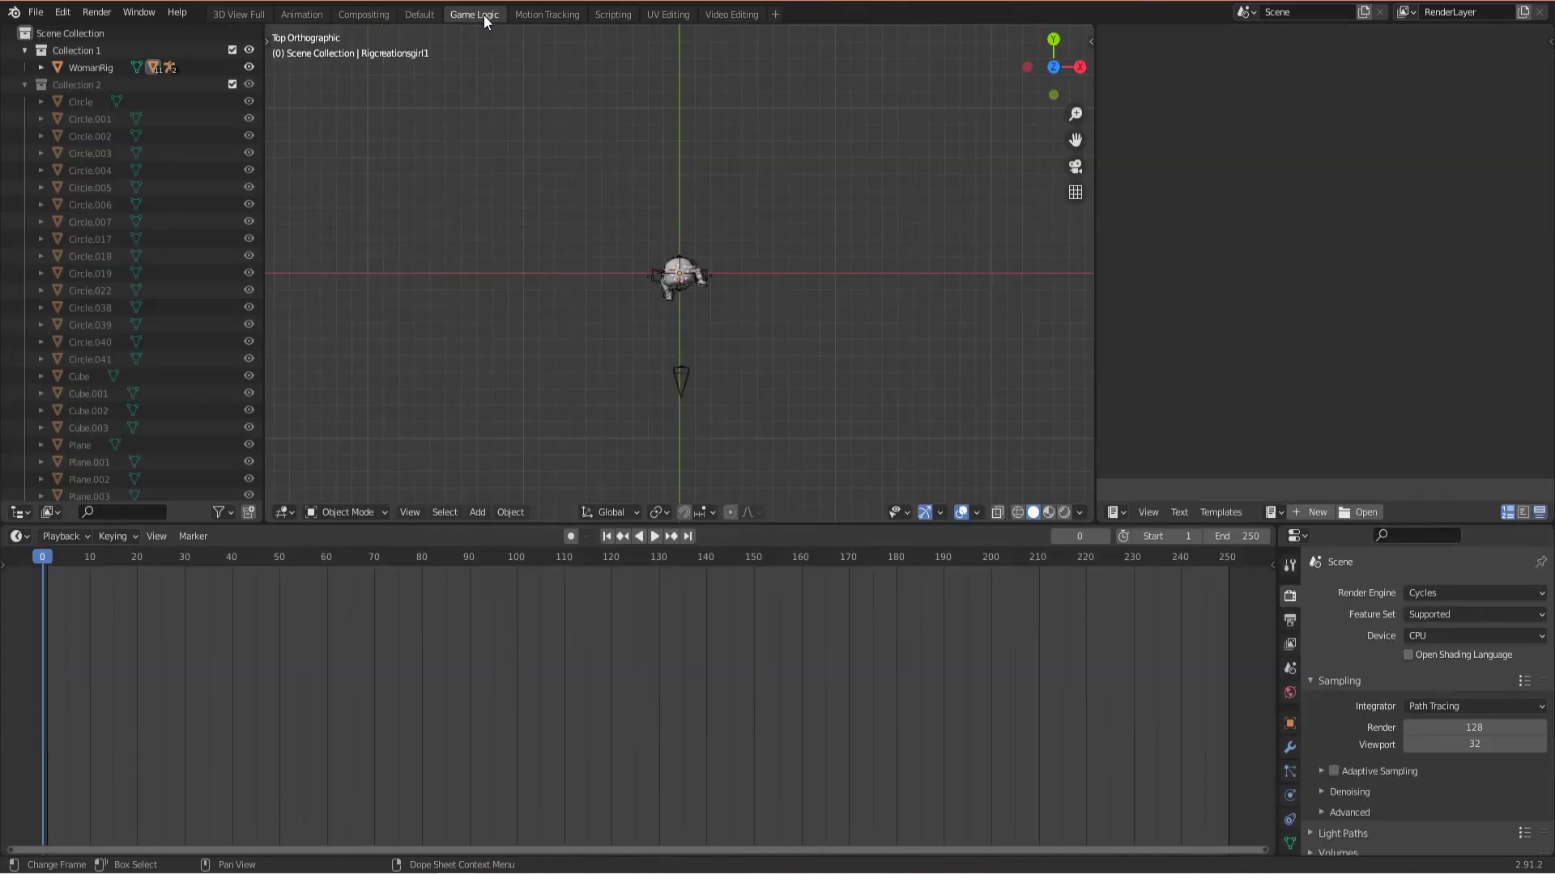
{"action": "scroll", "coordinate": [502, 49], "scroll_direction": "up", "scroll_amount": 6}
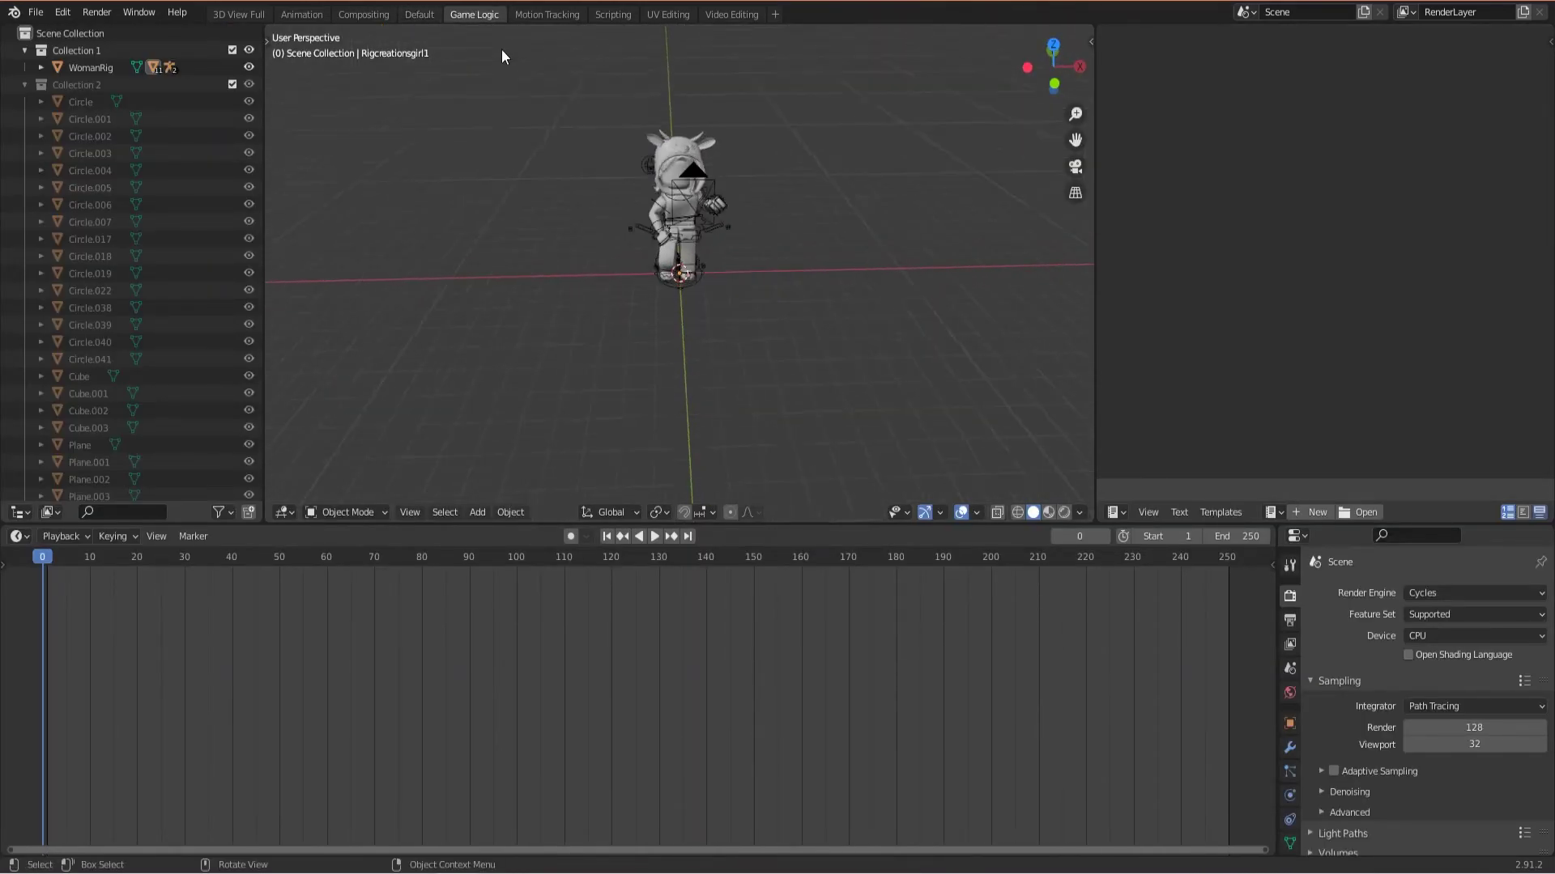
{"action": "left_click", "coordinate": [611, 15]}
{"action": "left_click", "coordinate": [656, 14]}
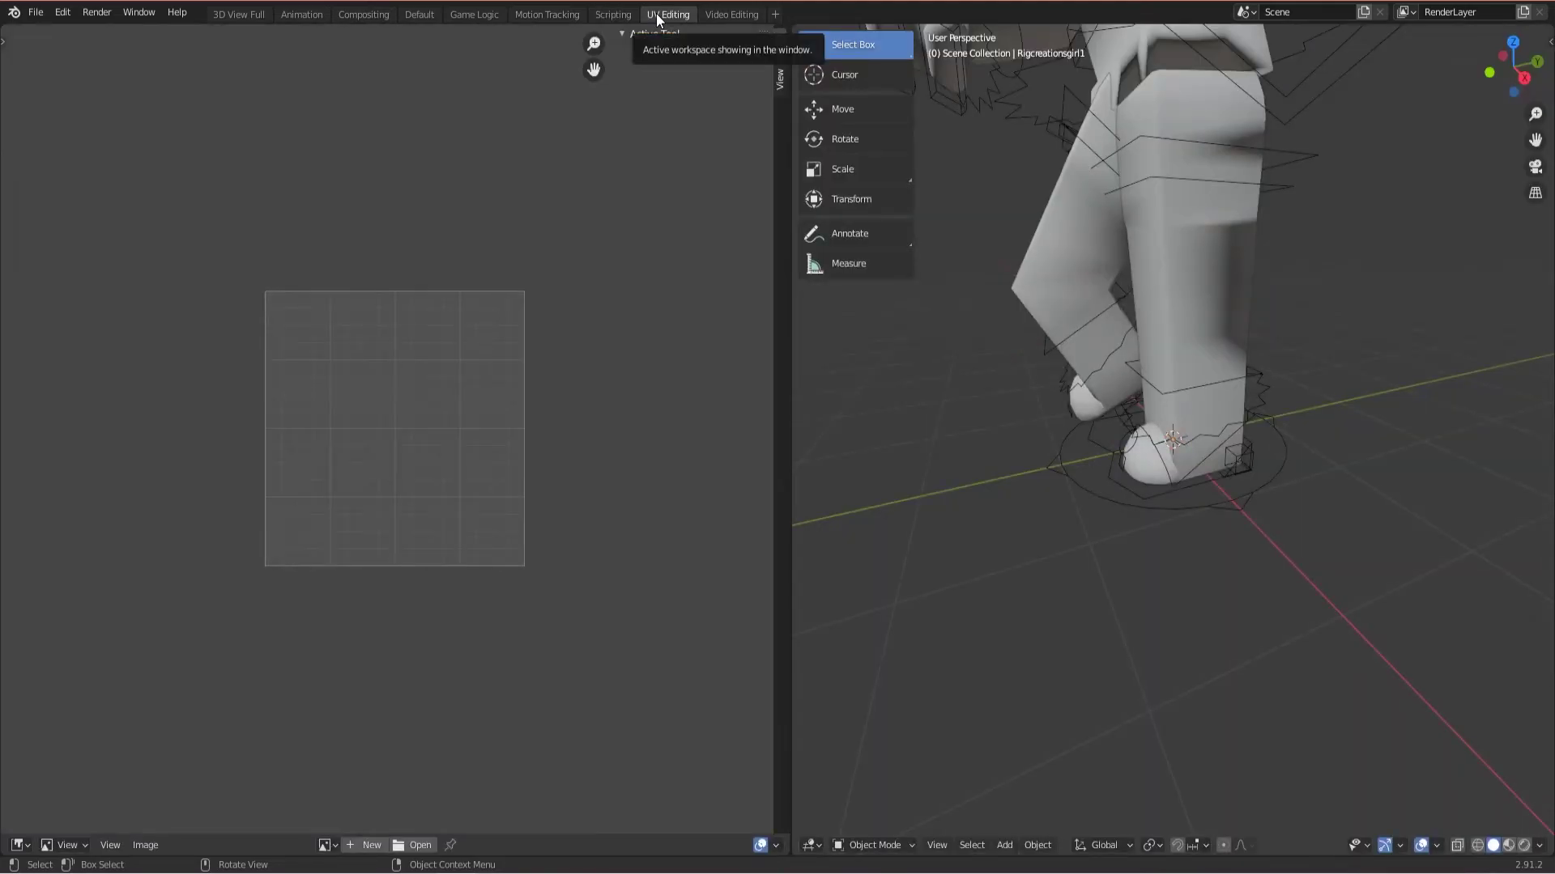
{"action": "scroll", "coordinate": [984, 345], "scroll_direction": "down", "scroll_amount": 5}
{"action": "middle_click_drag", "start_coordinate": [983, 345], "coordinate": [1105, 357]}
{"action": "left_click", "coordinate": [491, 11]}
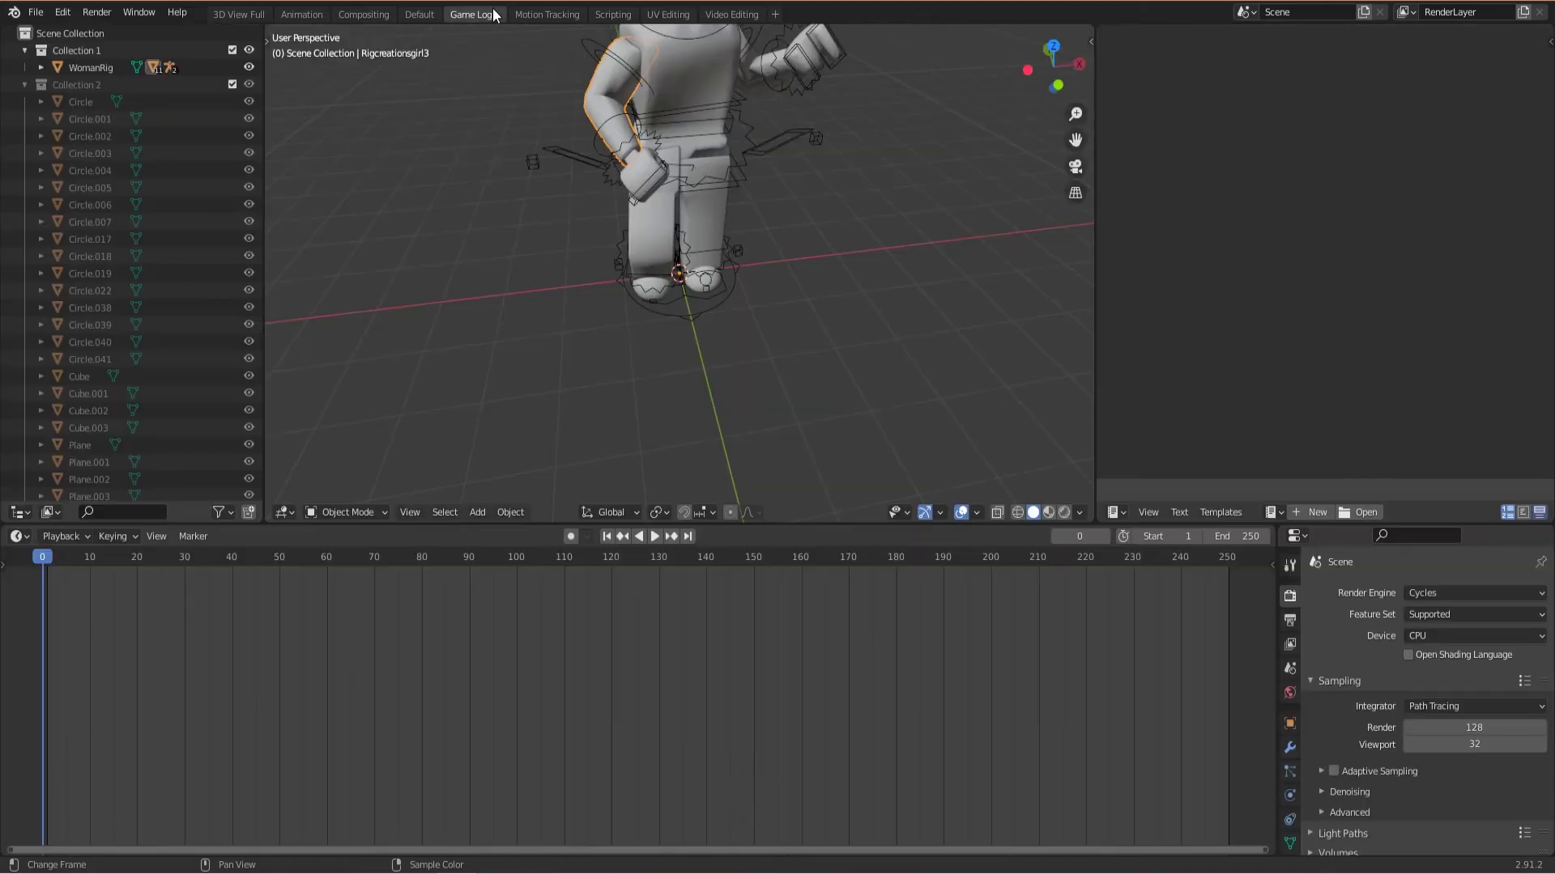
{"action": "left_click", "coordinate": [550, 12]}
Step: Return to the Default workspace and replace the body material's image texture with Itskatato1Tex.png from the Body2 folder
{"action": "left_click", "coordinate": [401, 13]}
{"action": "key", "text": "Home"}
{"action": "scroll", "coordinate": [481, 166], "scroll_direction": "up", "scroll_amount": 4}
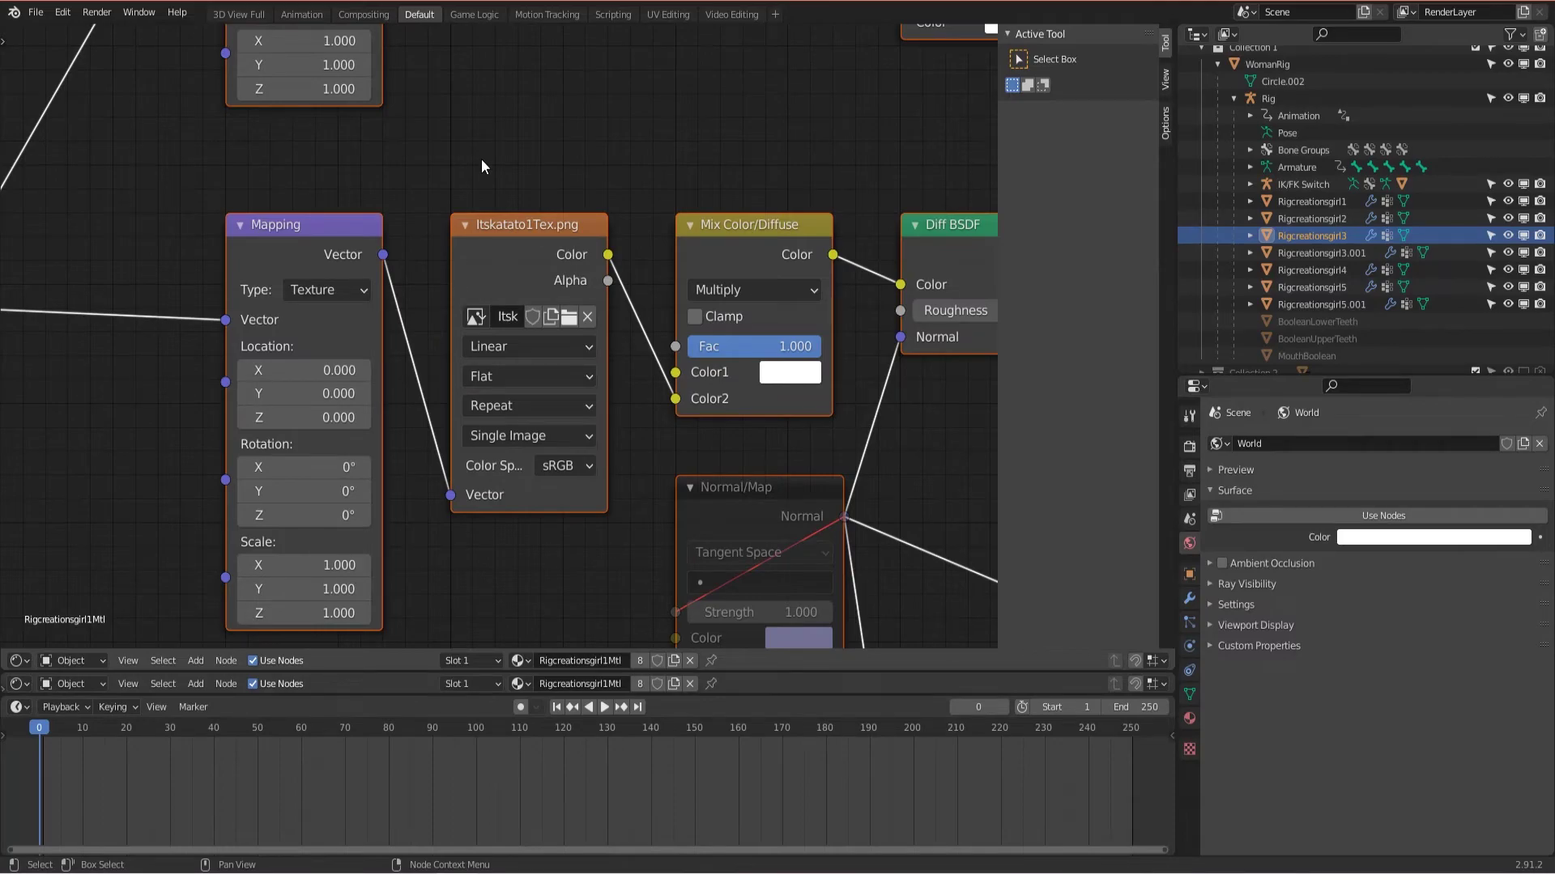
{"action": "left_click", "coordinate": [566, 324]}
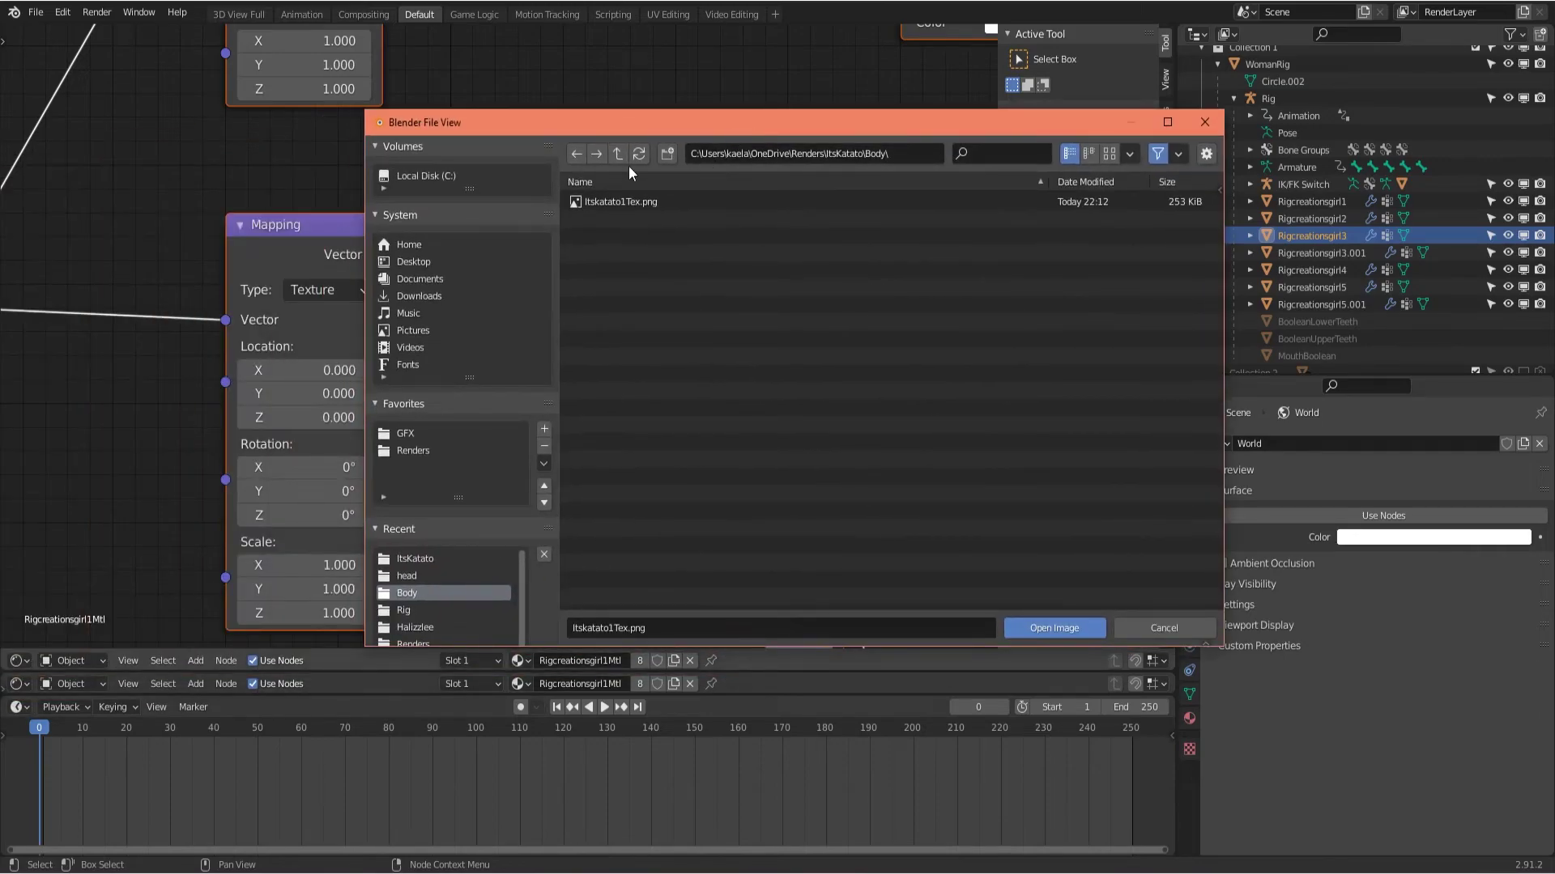
{"action": "left_click", "coordinate": [618, 154]}
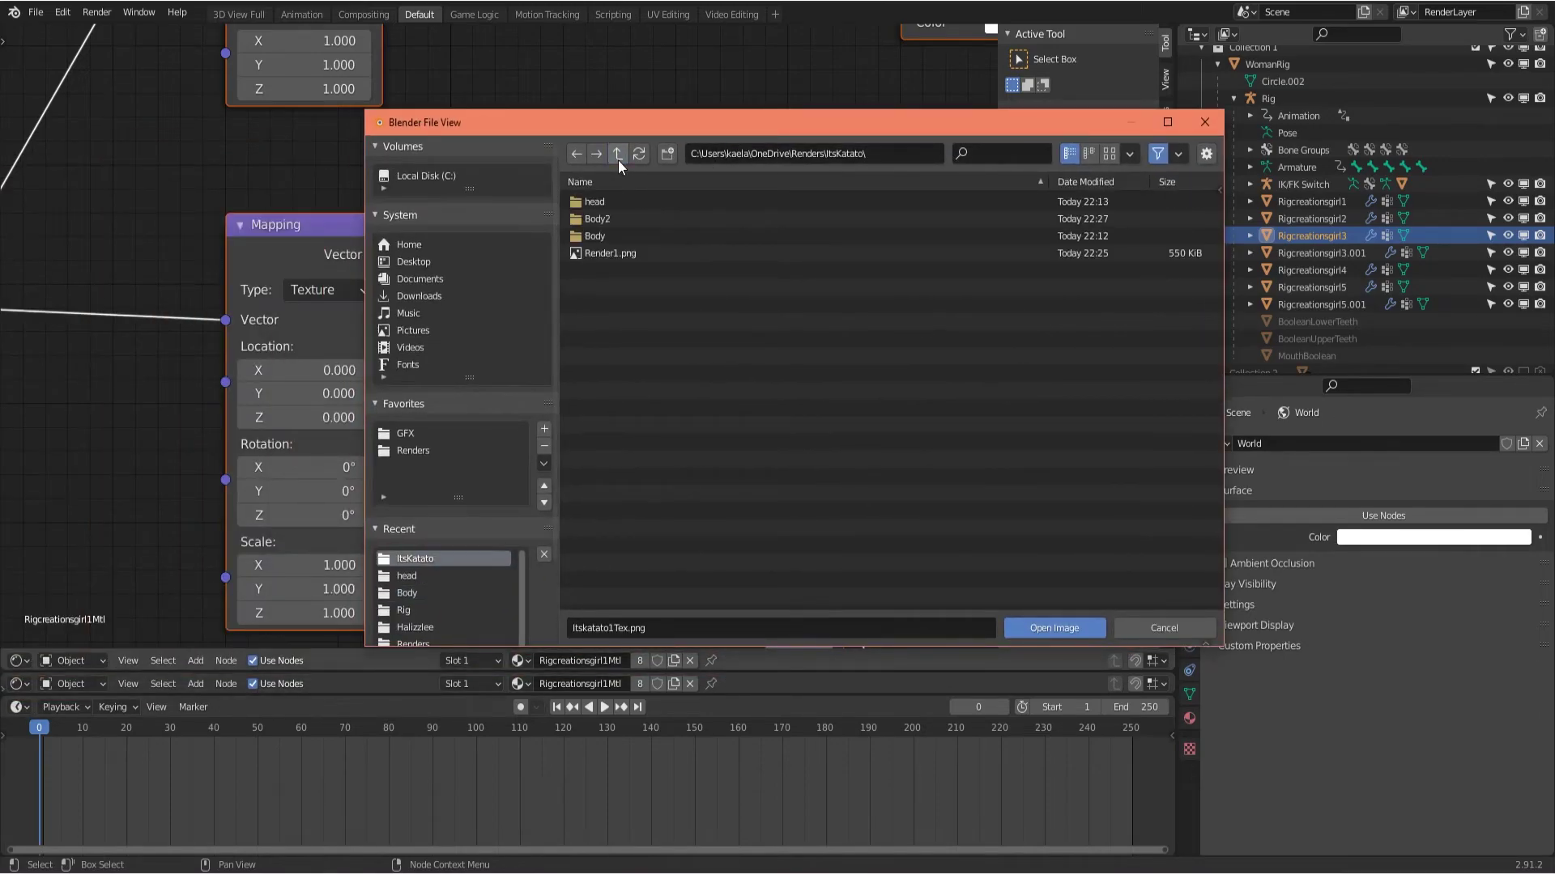
{"action": "left_click", "coordinate": [642, 224]}
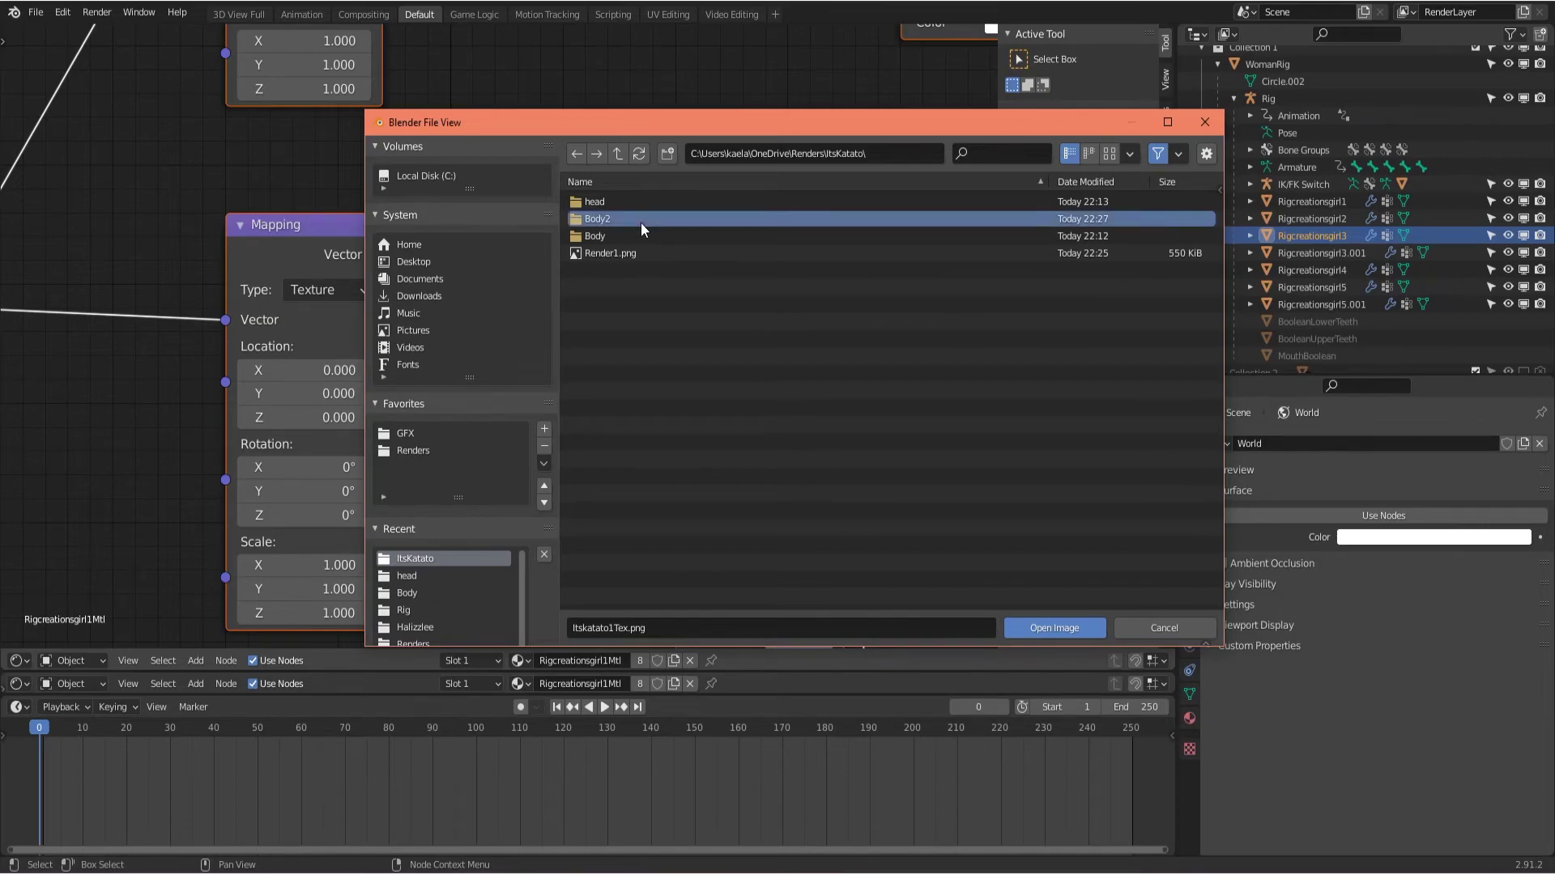
{"action": "double_click", "coordinate": [640, 222]}
{"action": "left_click", "coordinate": [630, 203]}
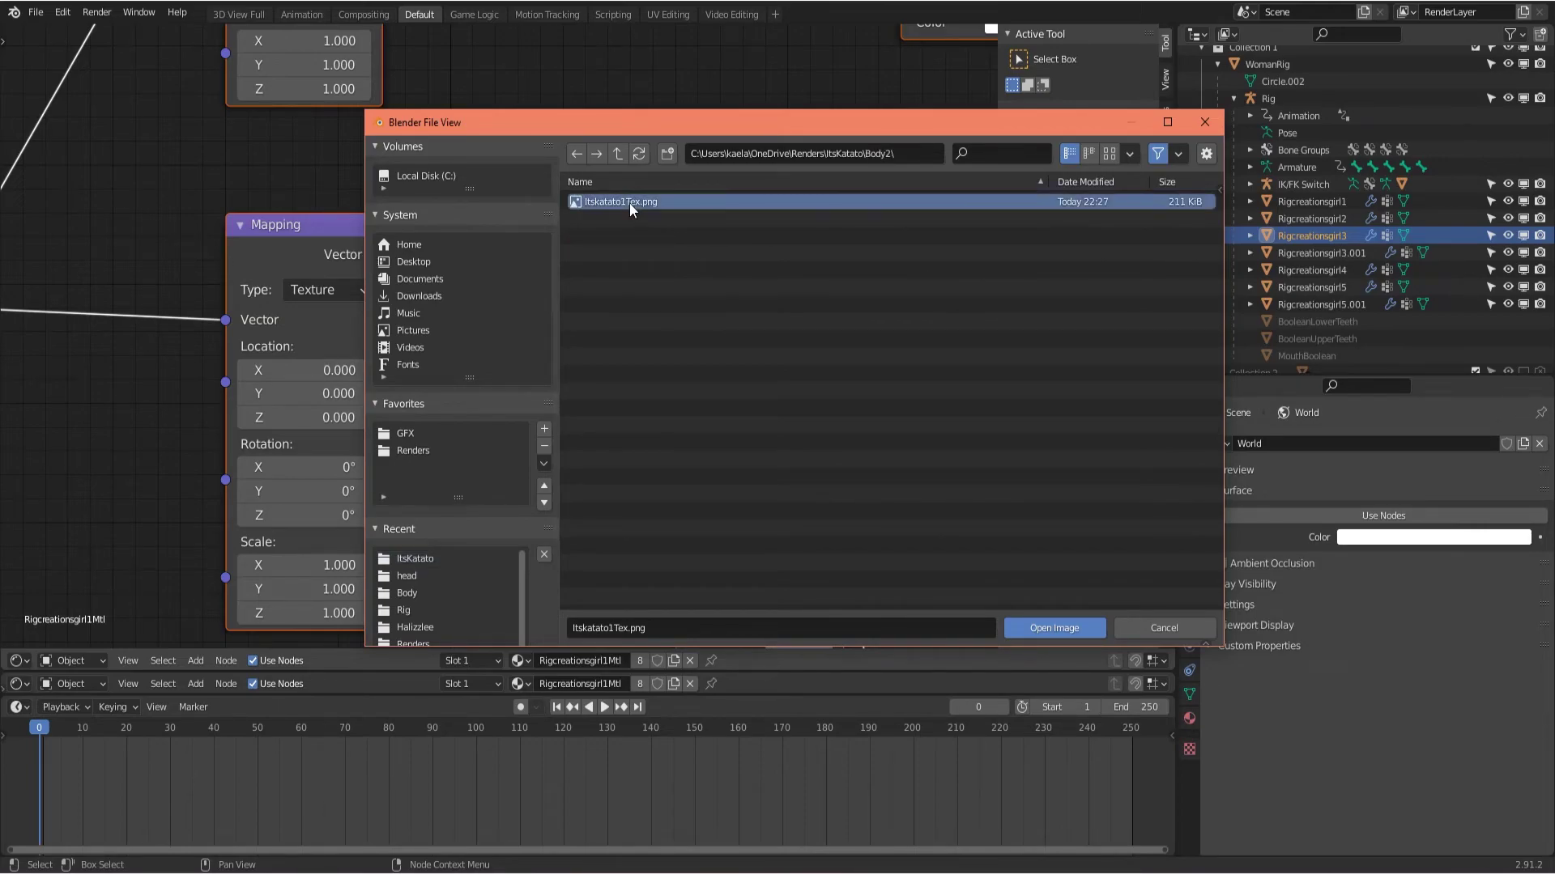
{"action": "left_click", "coordinate": [1049, 632]}
Step: Resize the two stacked node editor areas and change the enlarged one to a 3D Viewport showing the rig
{"action": "left_click_drag", "start_coordinate": [805, 672], "coordinate": [1165, 343]}
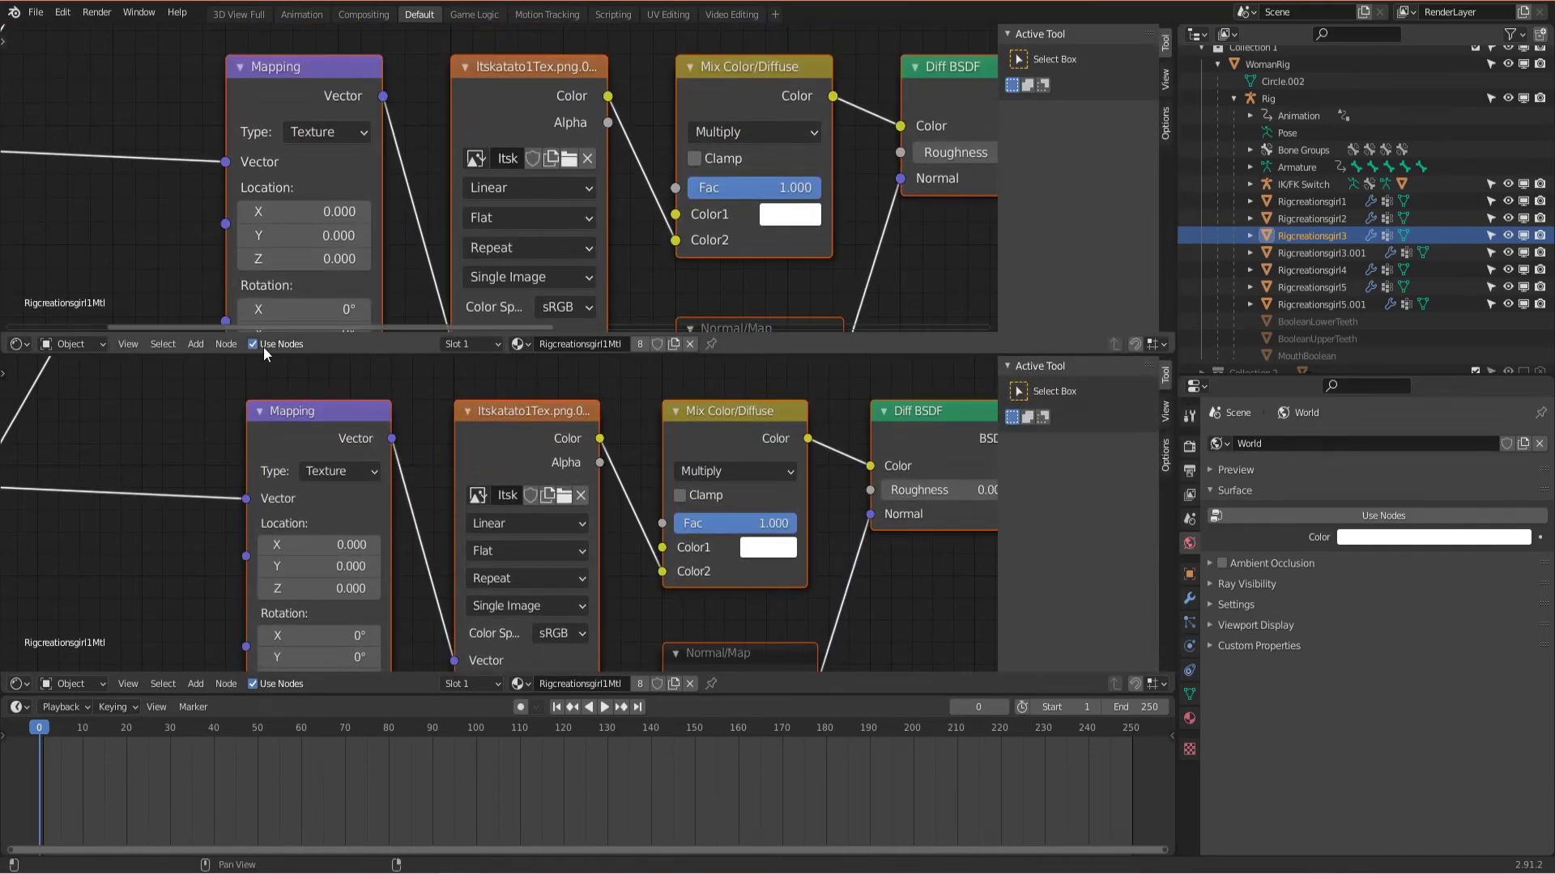
{"action": "left_click_drag", "start_coordinate": [314, 350], "coordinate": [373, 676]}
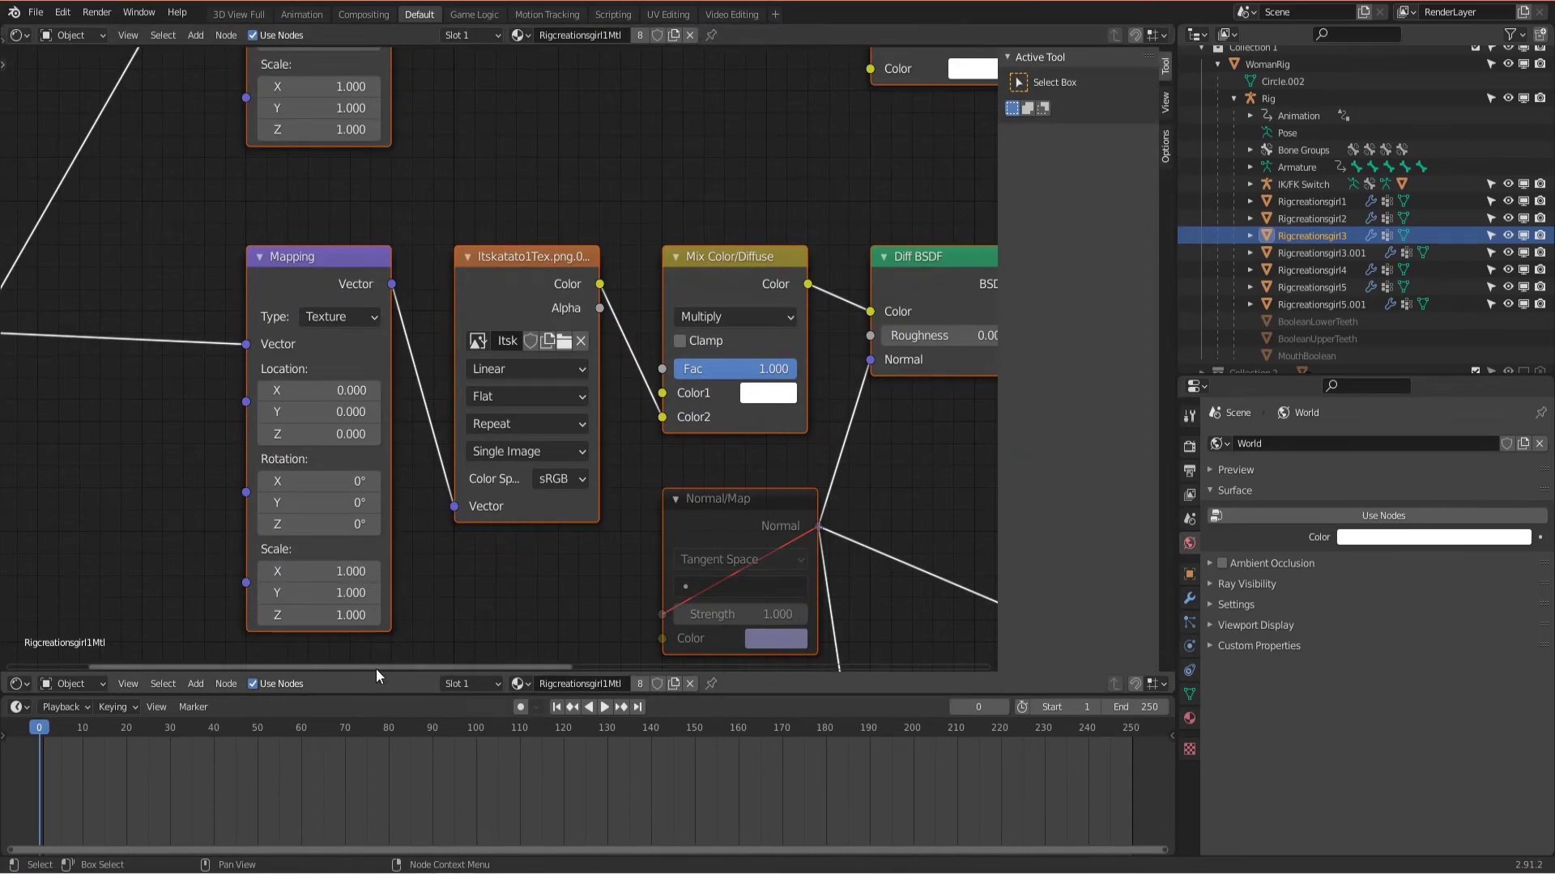
{"action": "left_click", "coordinate": [128, 34]}
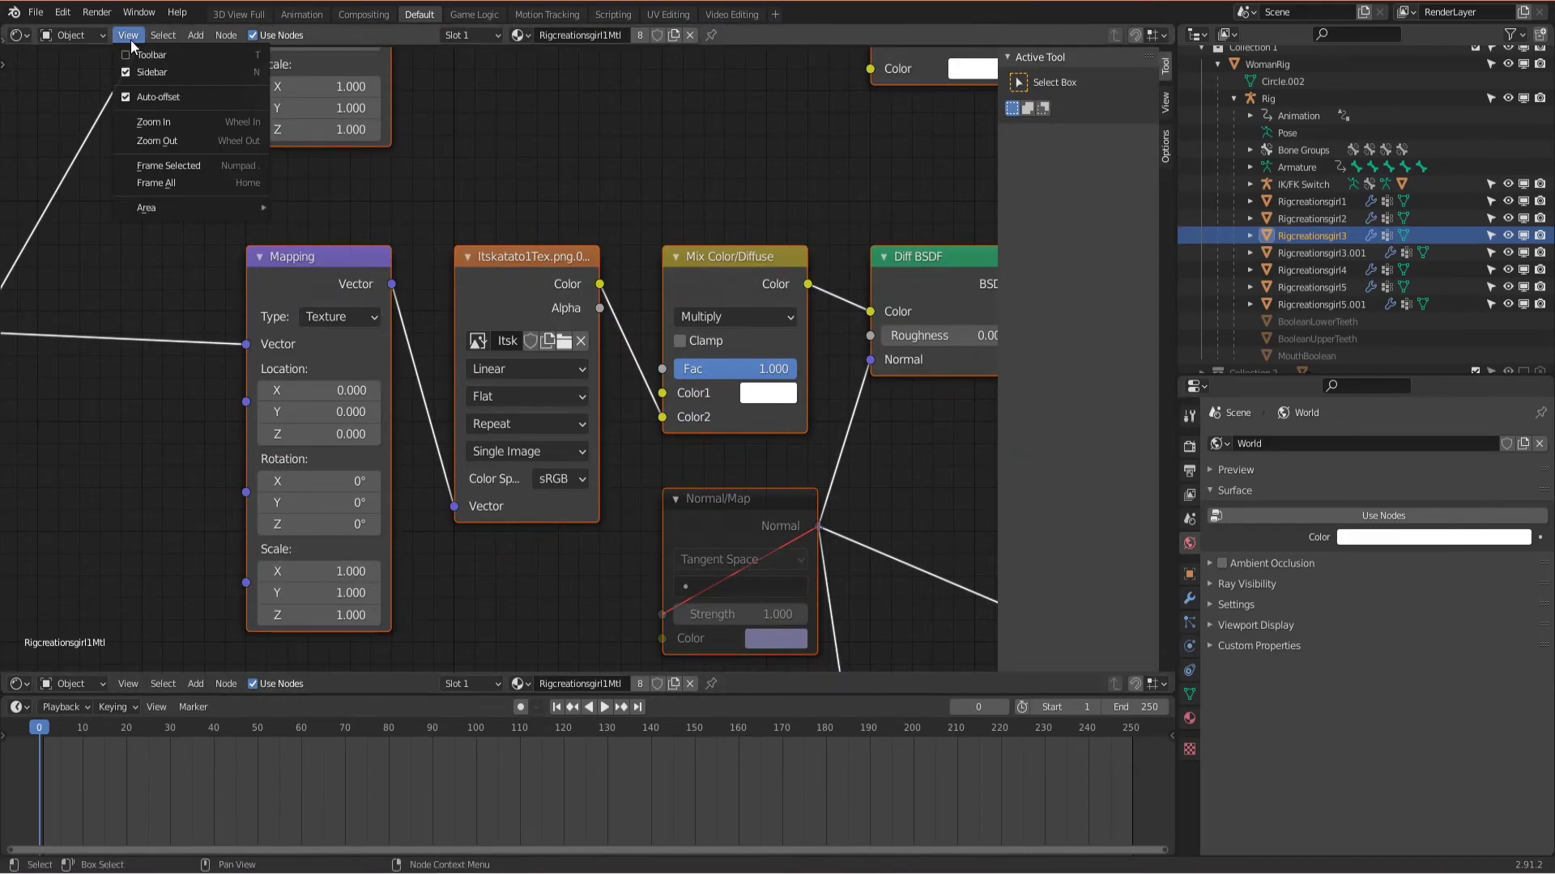
{"action": "mouse_move", "coordinate": [89, 35]}
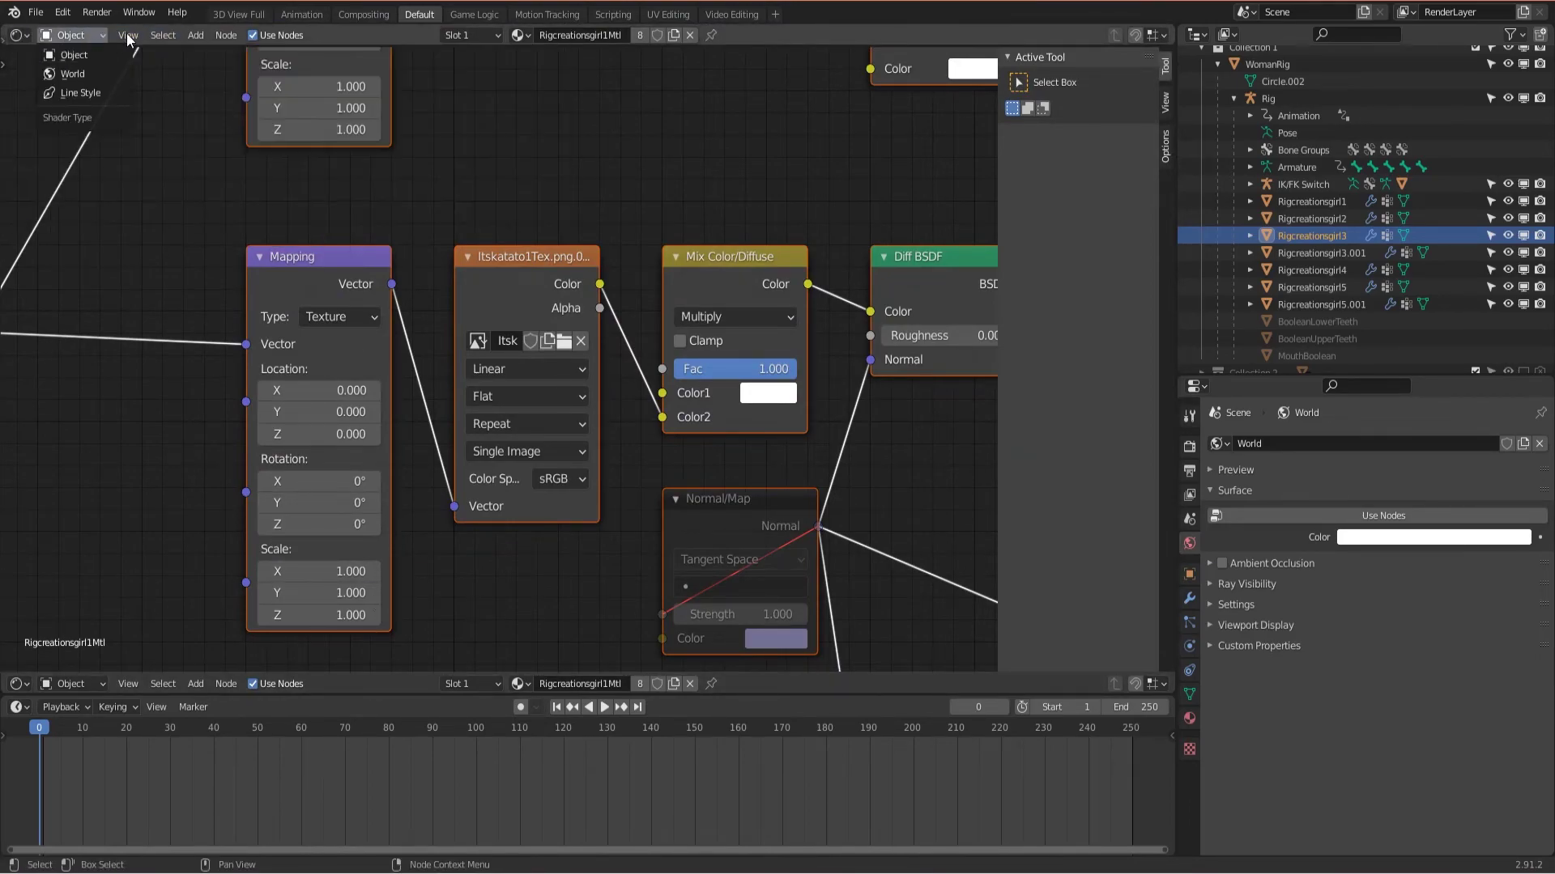
{"action": "mouse_move", "coordinate": [18, 35]}
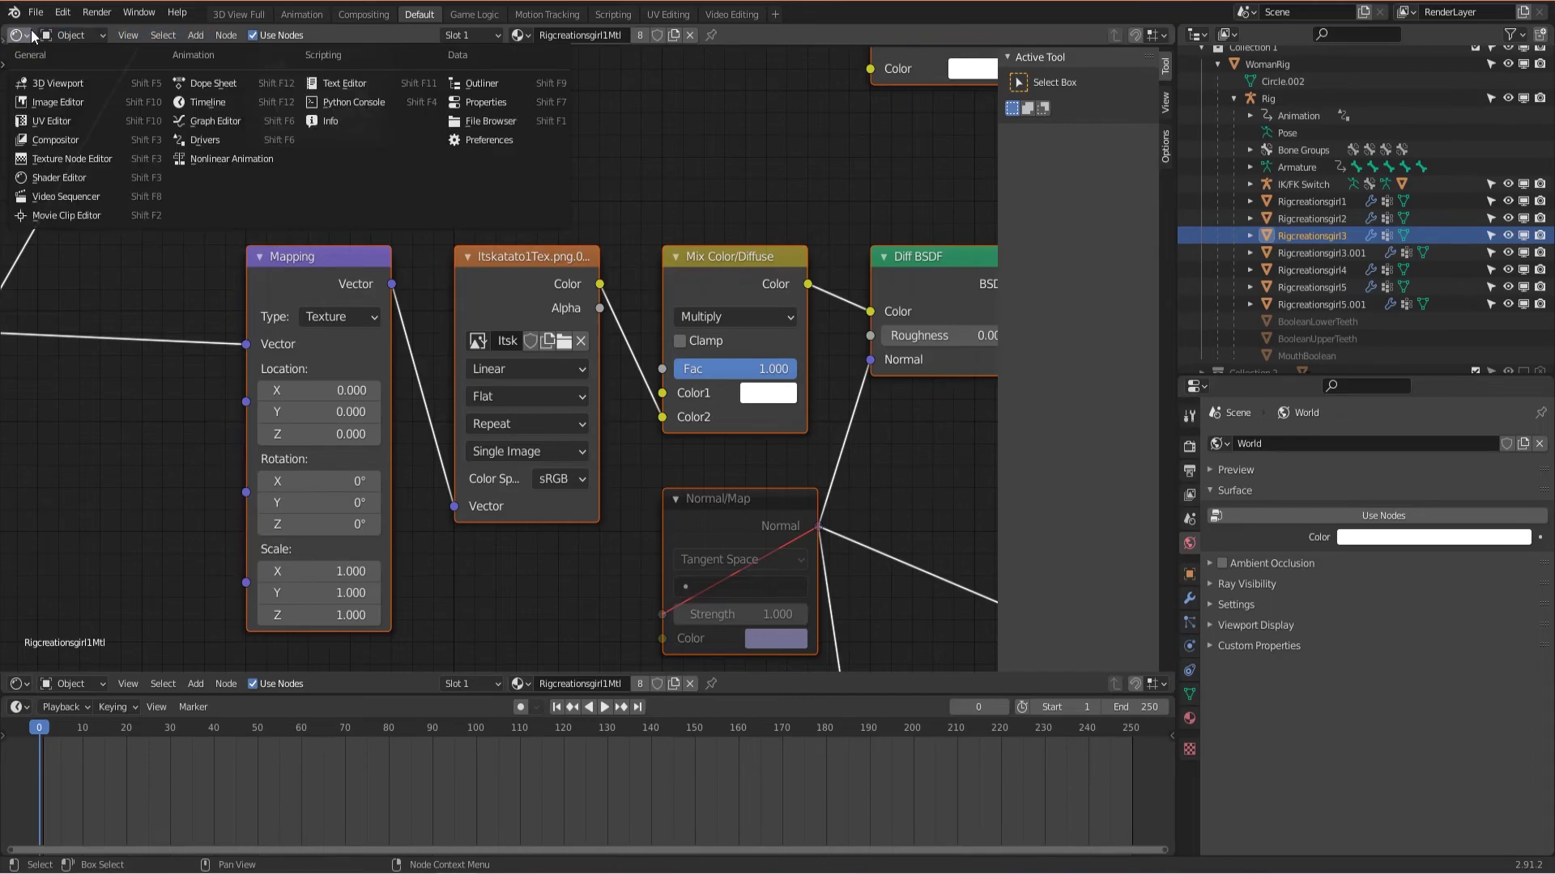
{"action": "left_click", "coordinate": [44, 83]}
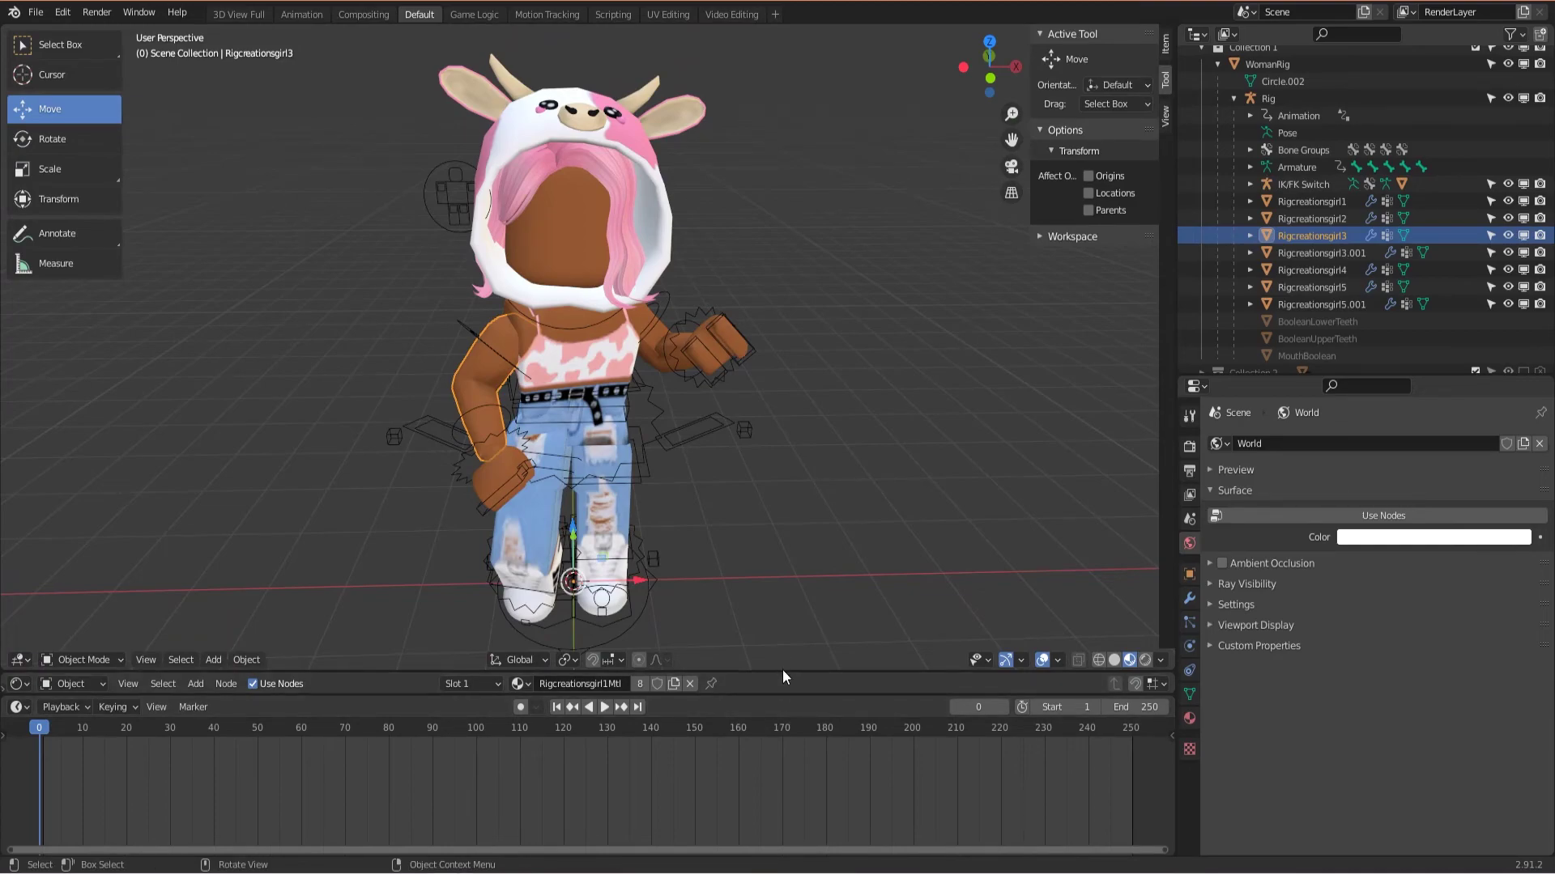
{"action": "left_click", "coordinate": [21, 660]}
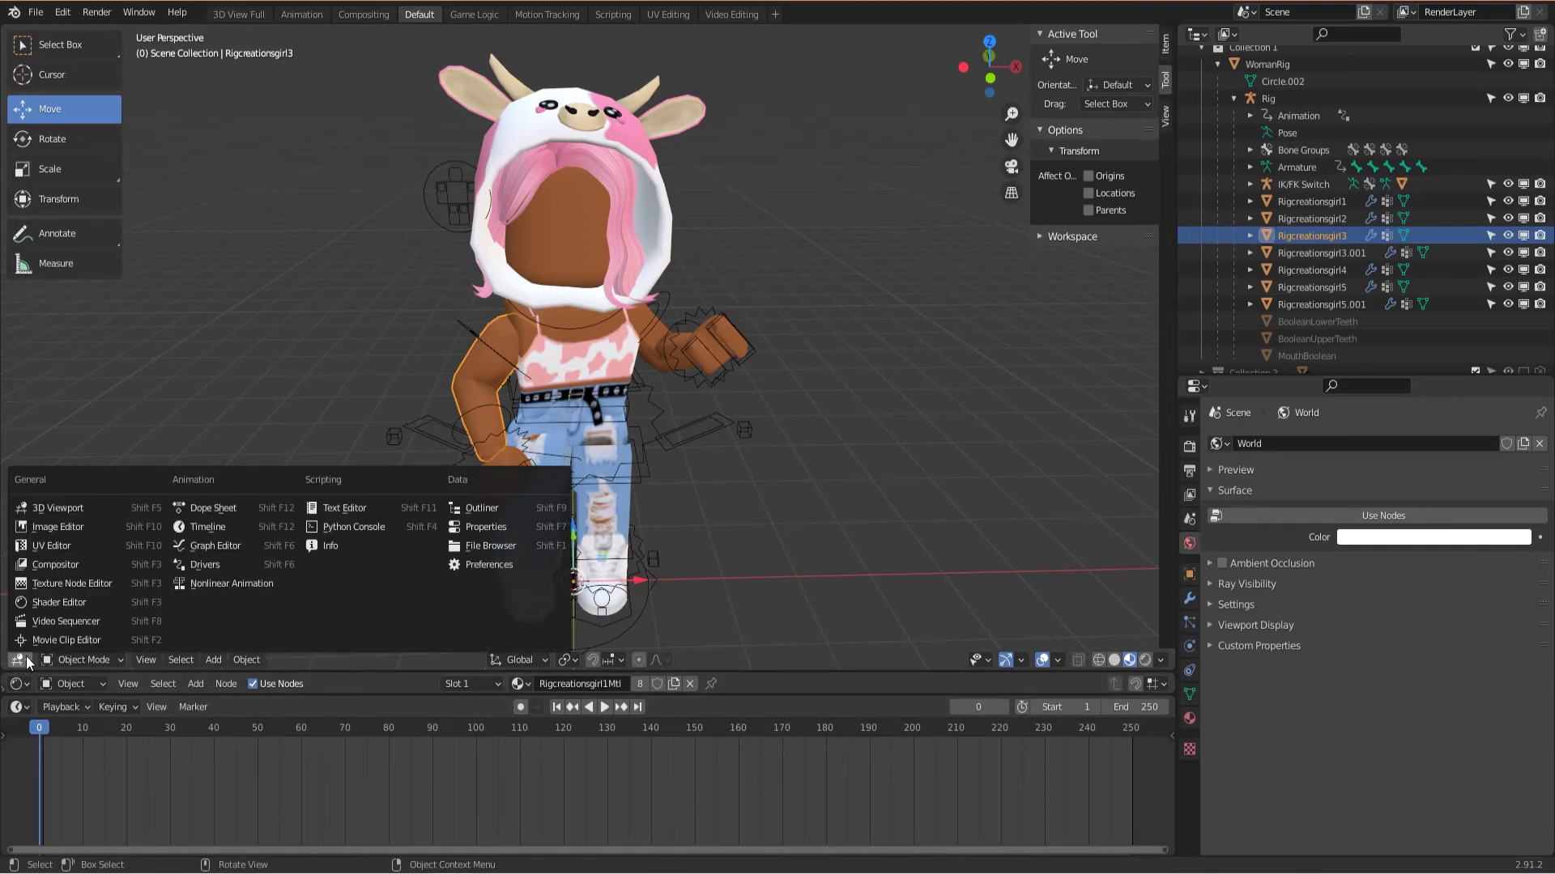
{"action": "left_click", "coordinate": [18, 660]}
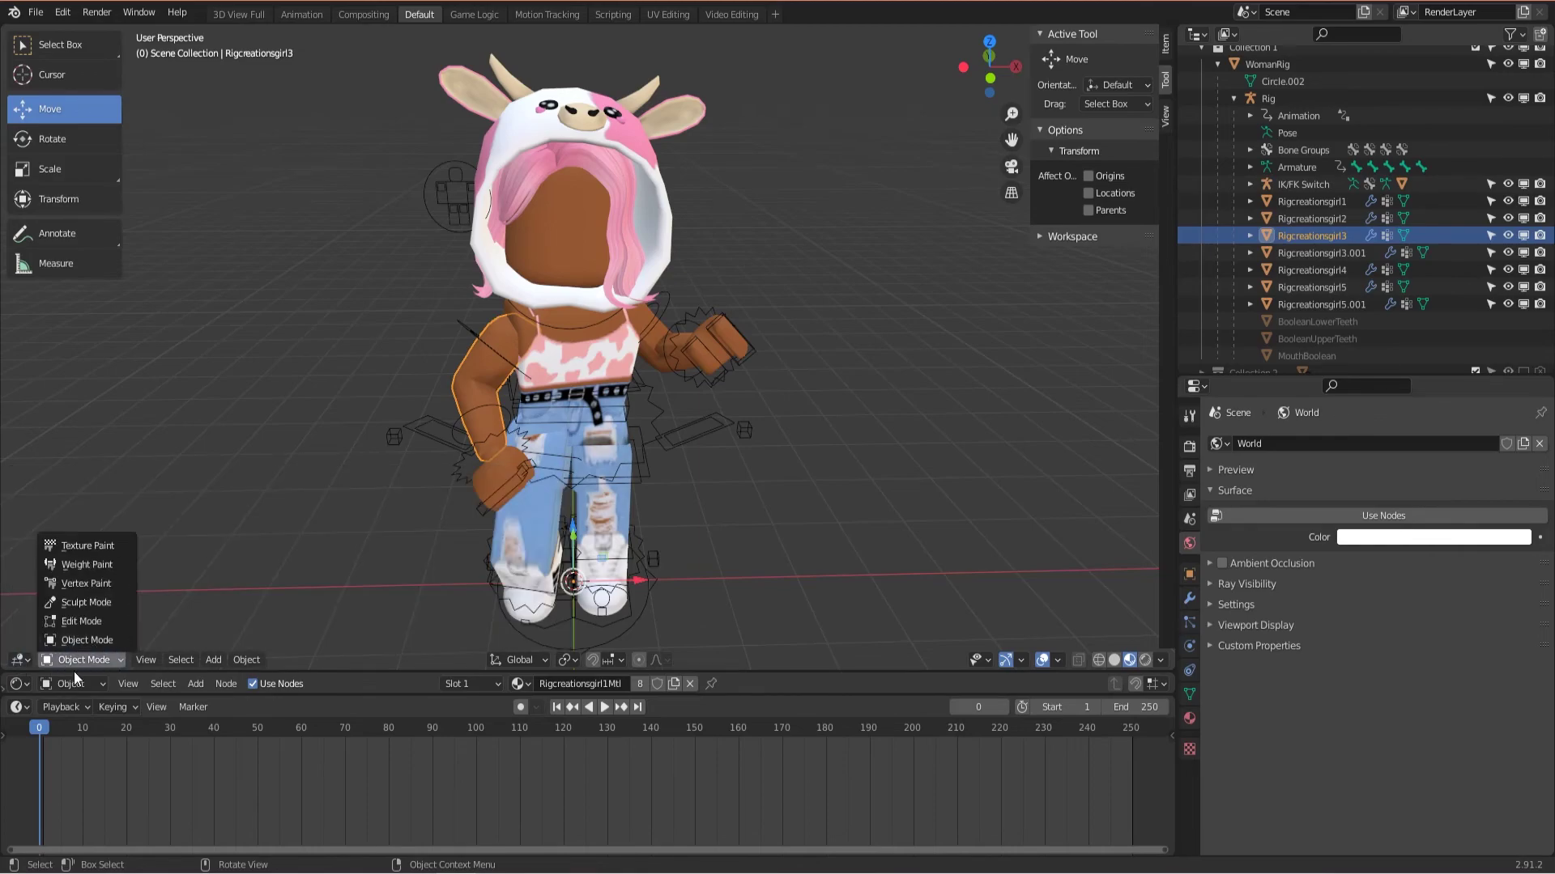
{"action": "left_click", "coordinate": [155, 661]}
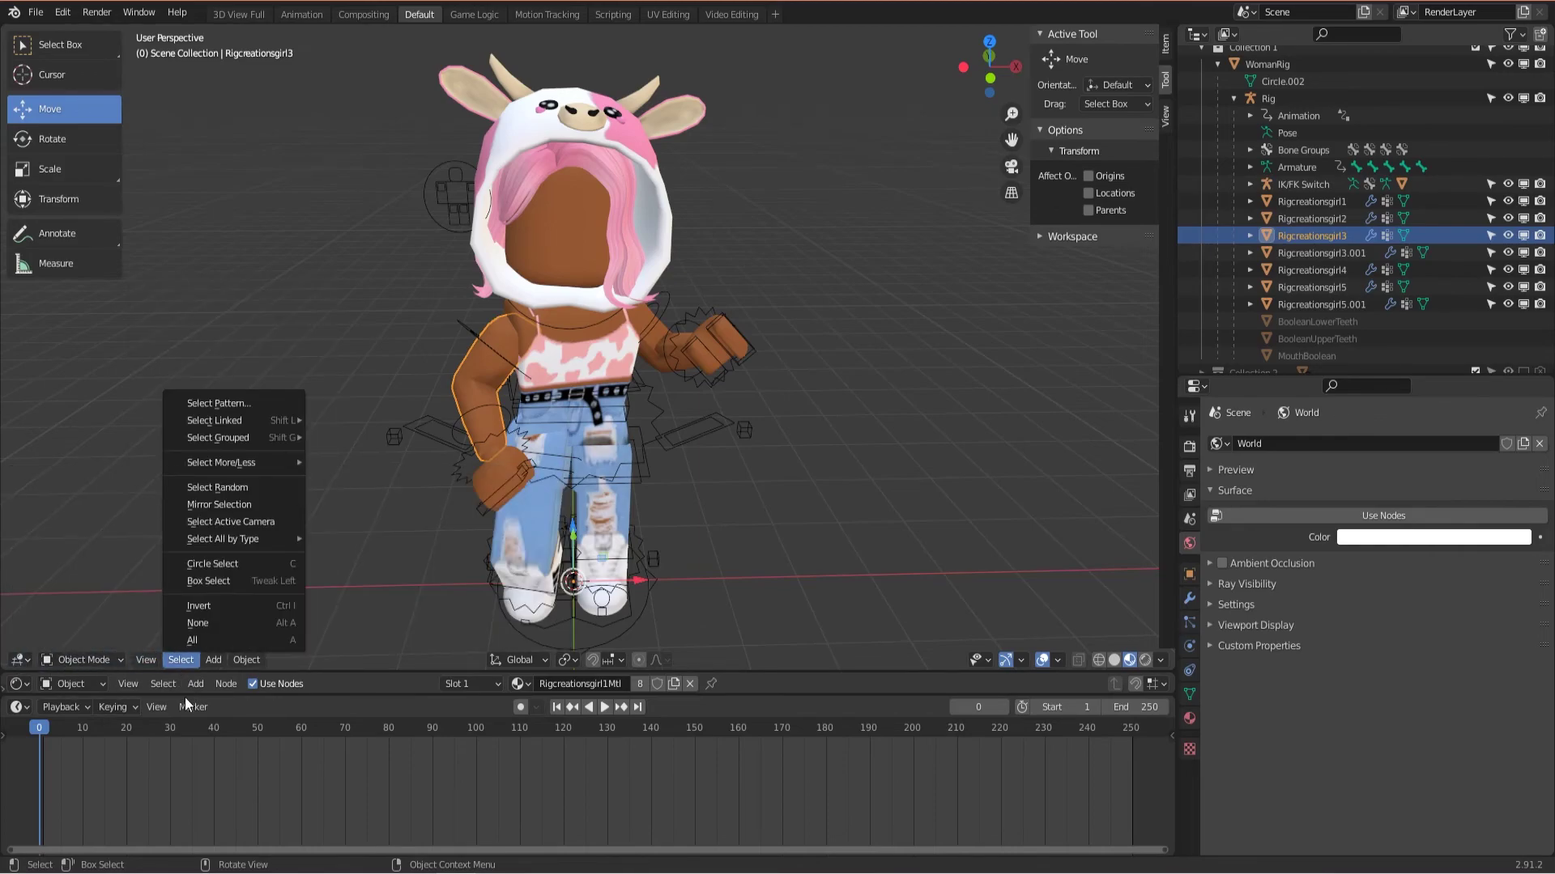
Step: Render an image of the rig with the replaced body texture and fit the render result in its window
{"action": "middle_click_drag", "start_coordinate": [748, 567], "coordinate": [688, 437]}
{"action": "left_click", "coordinate": [96, 11]}
{"action": "left_click", "coordinate": [91, 33]}
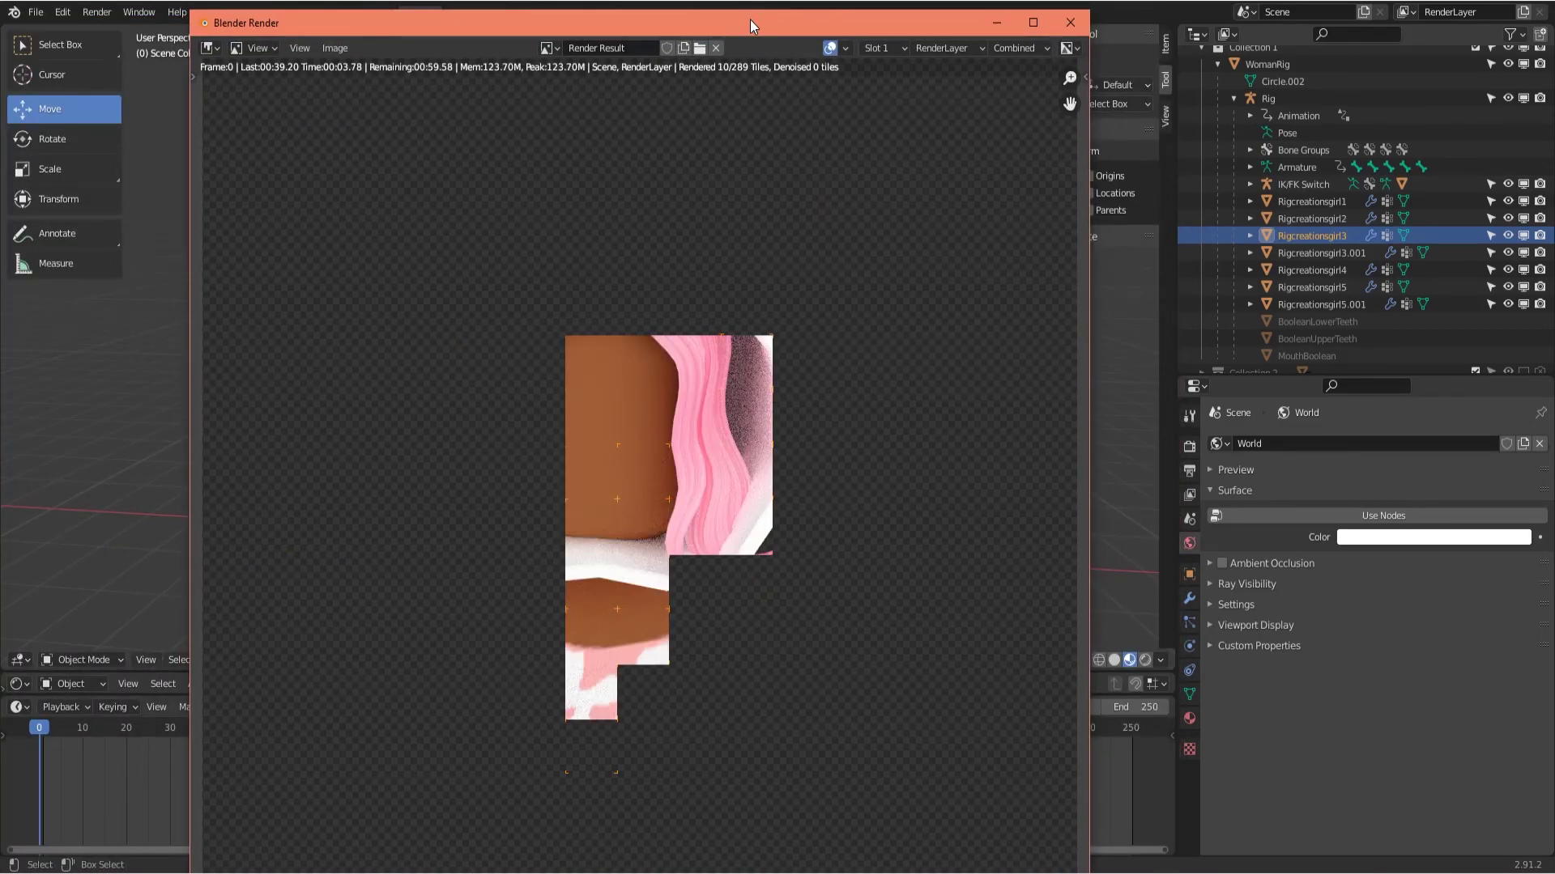
{"action": "scroll", "coordinate": [687, 191], "scroll_direction": "down", "scroll_amount": 4}
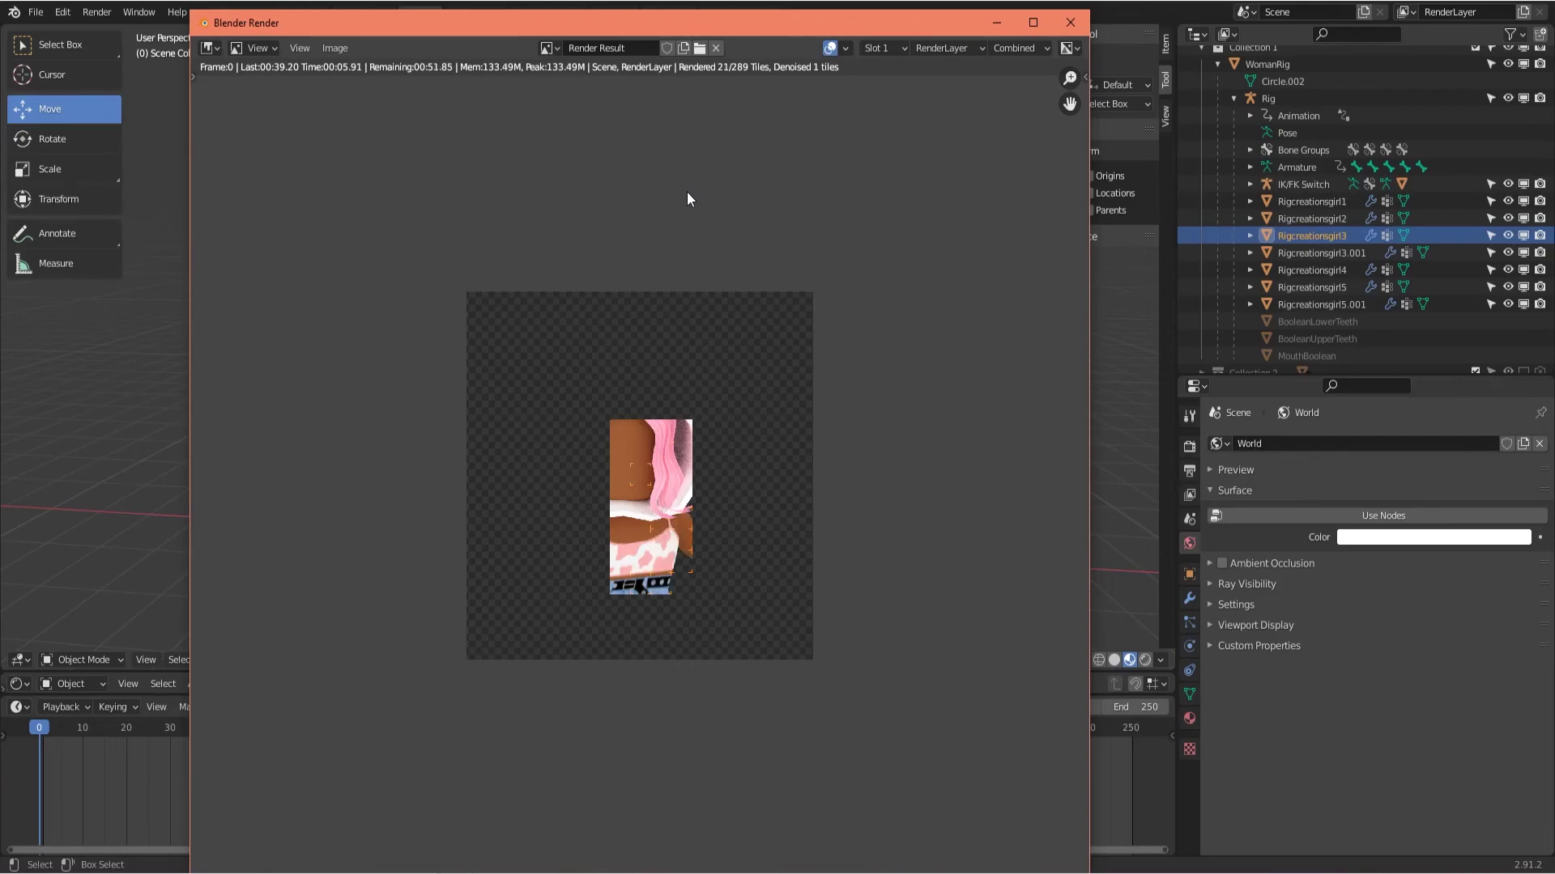
{"action": "scroll", "coordinate": [687, 192], "scroll_direction": "up", "scroll_amount": 2}
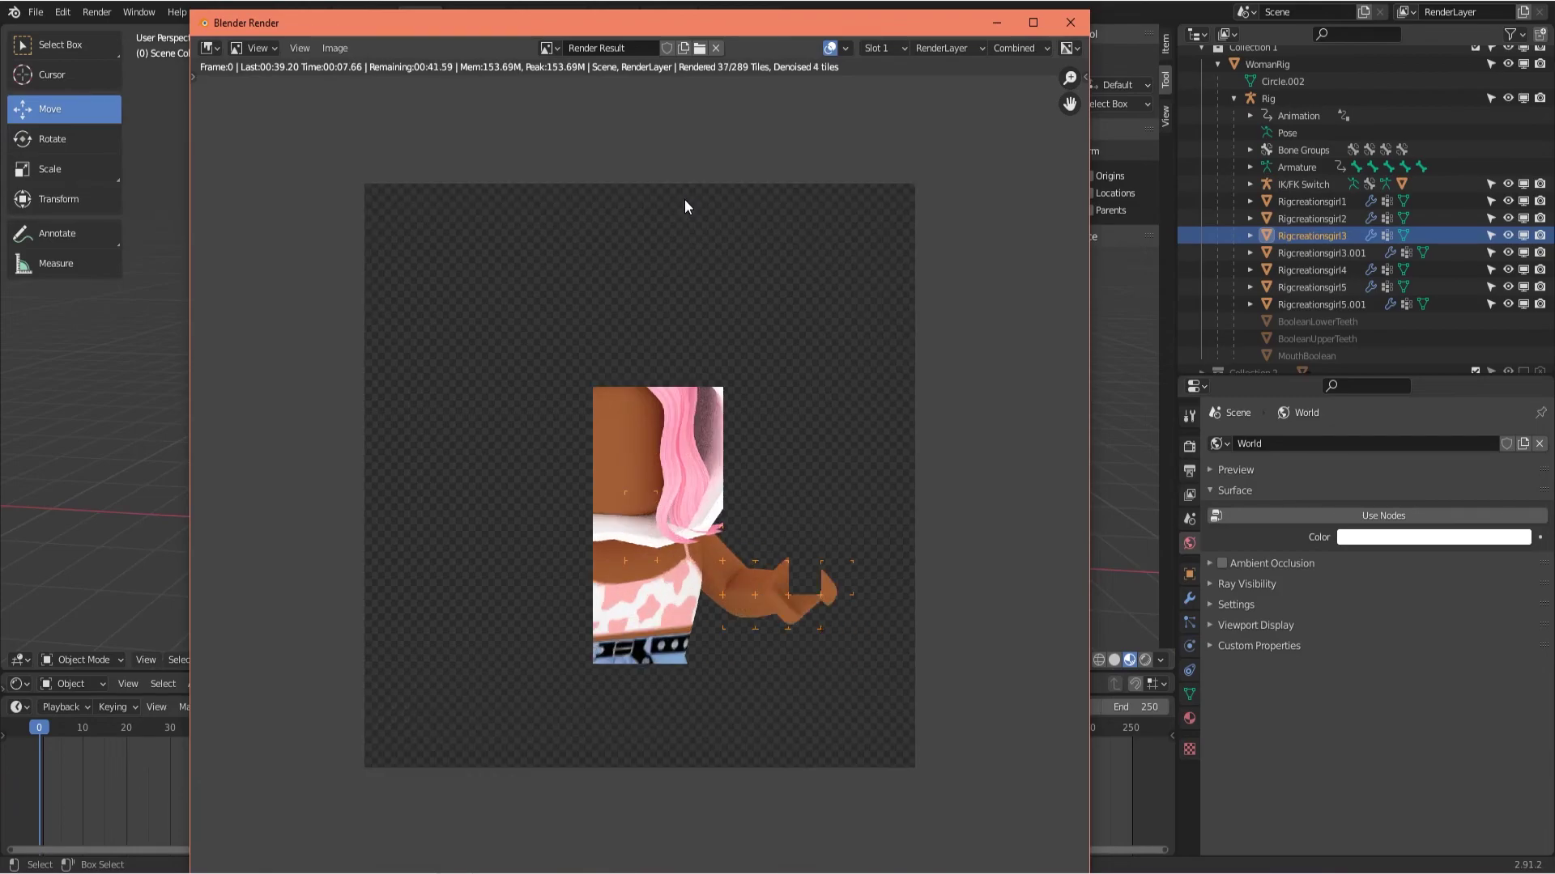